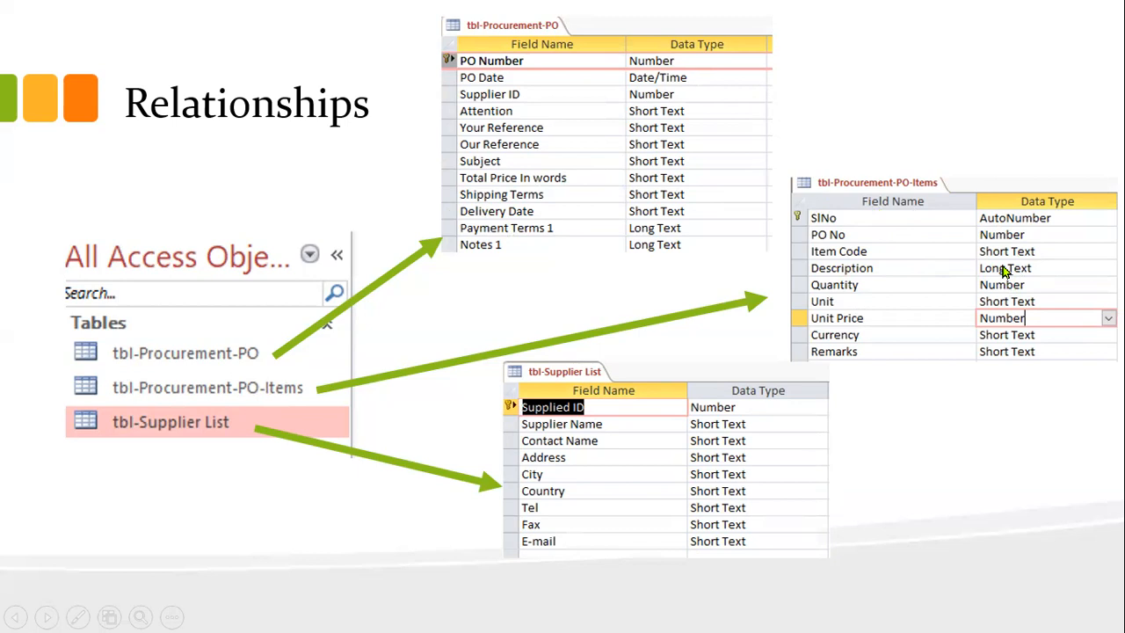
key("Right")
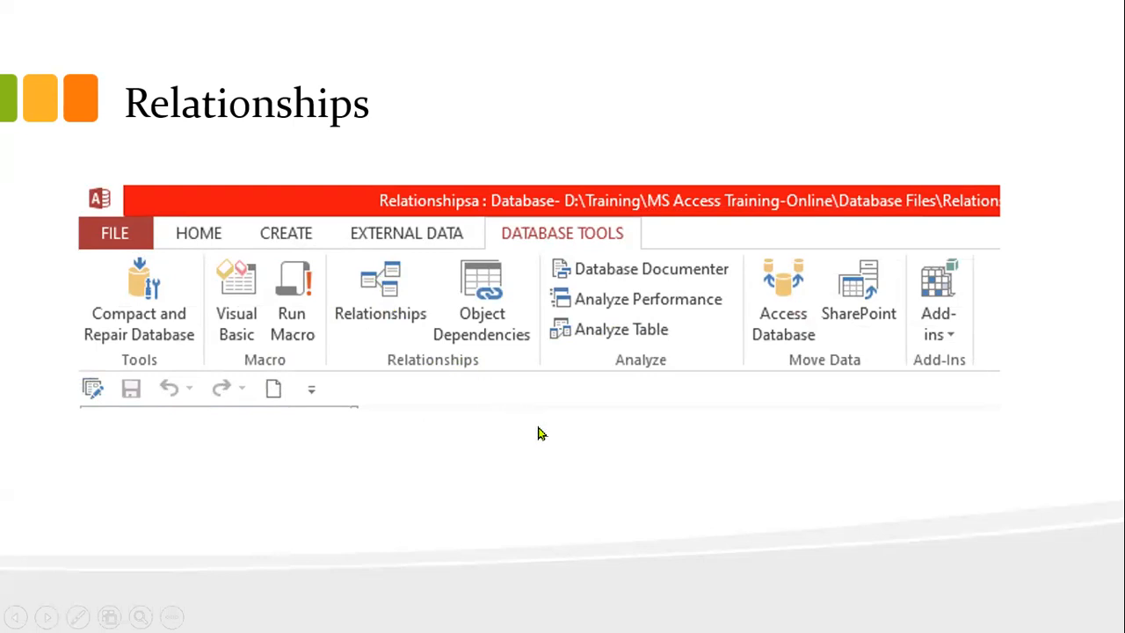
key("Right")
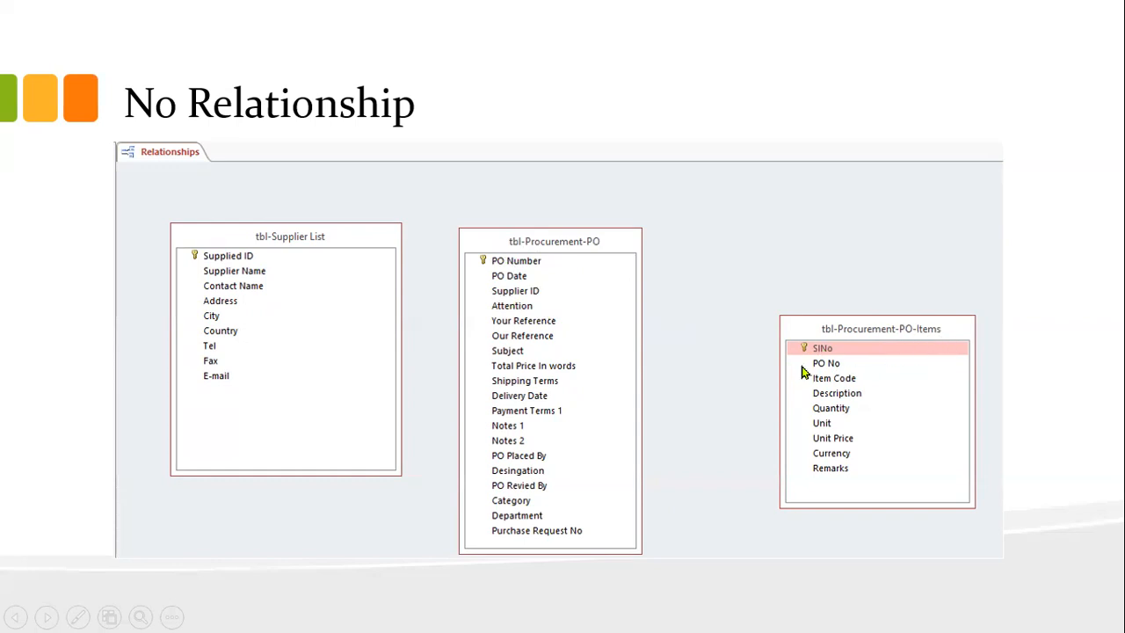
left_click(444, 295)
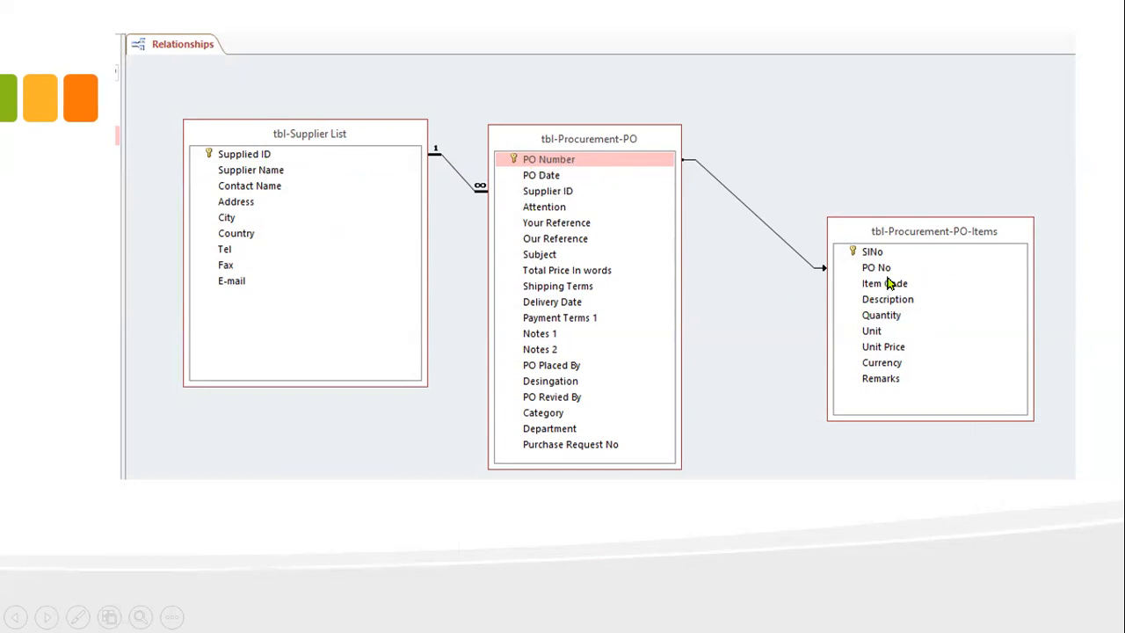
left_click(602, 194)
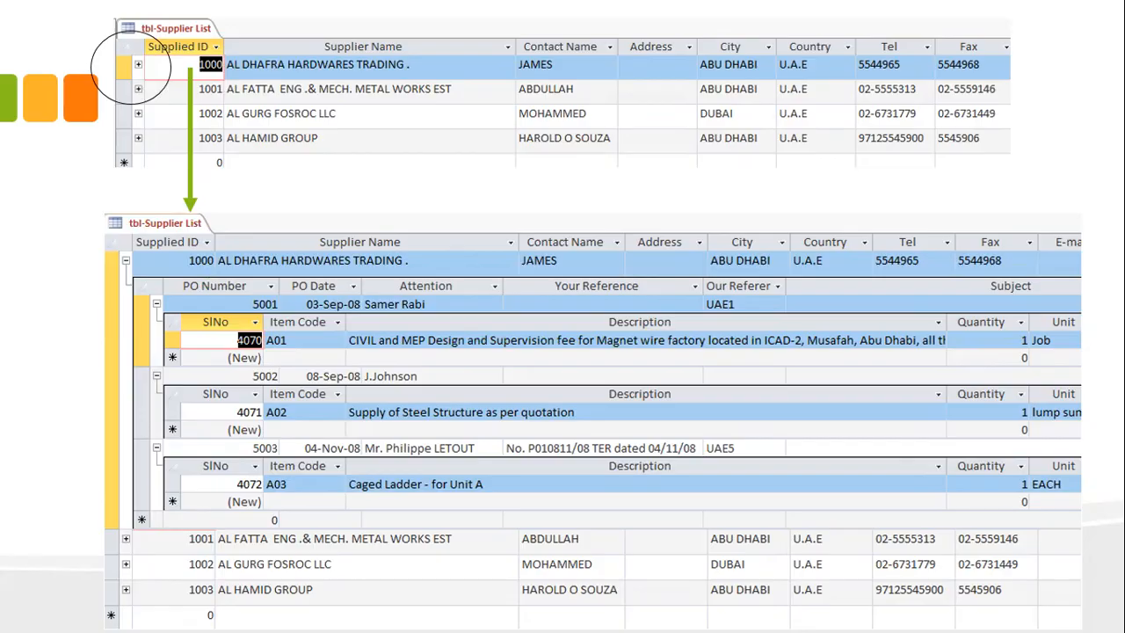
Step: End the slide show and close the Relationships presentation to return to the Access database
key("Escape")
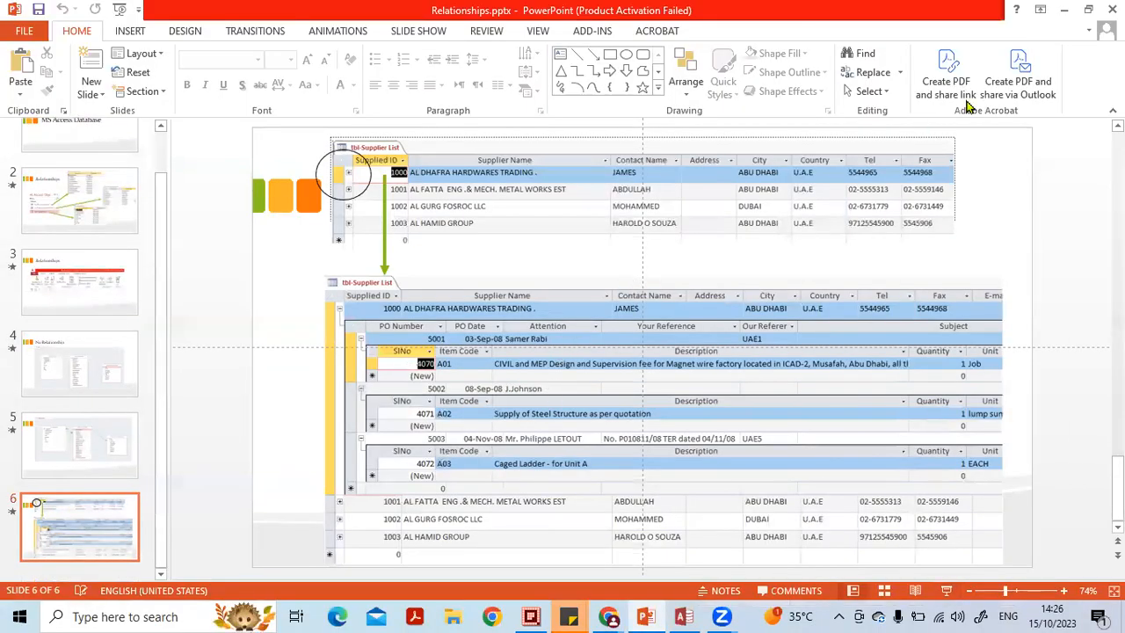
left_click(1112, 10)
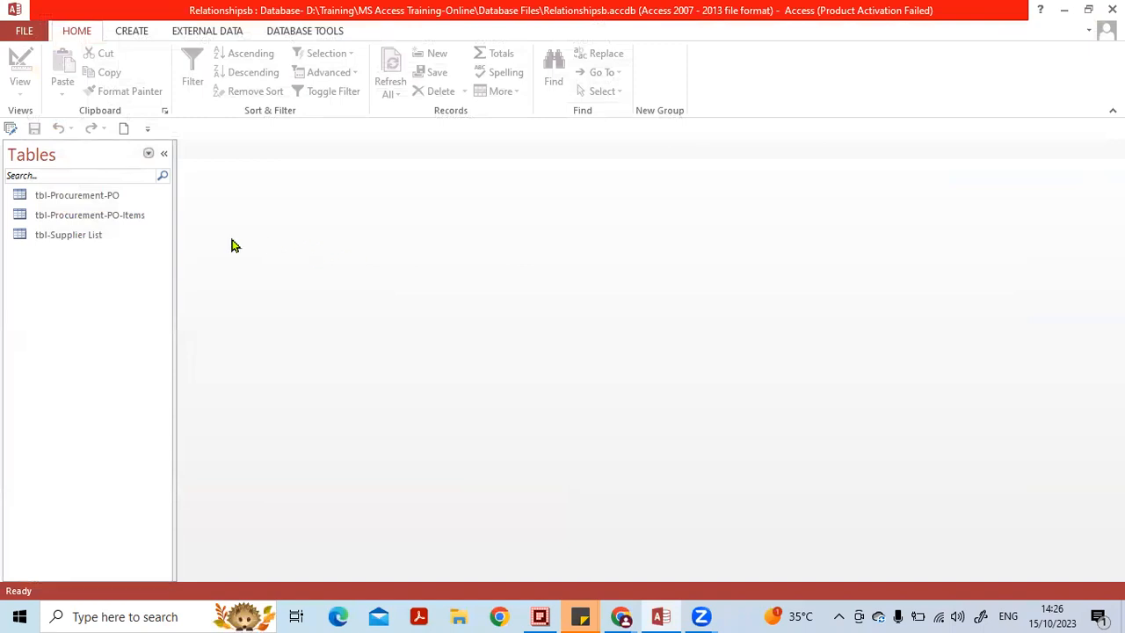
left_click(87, 238)
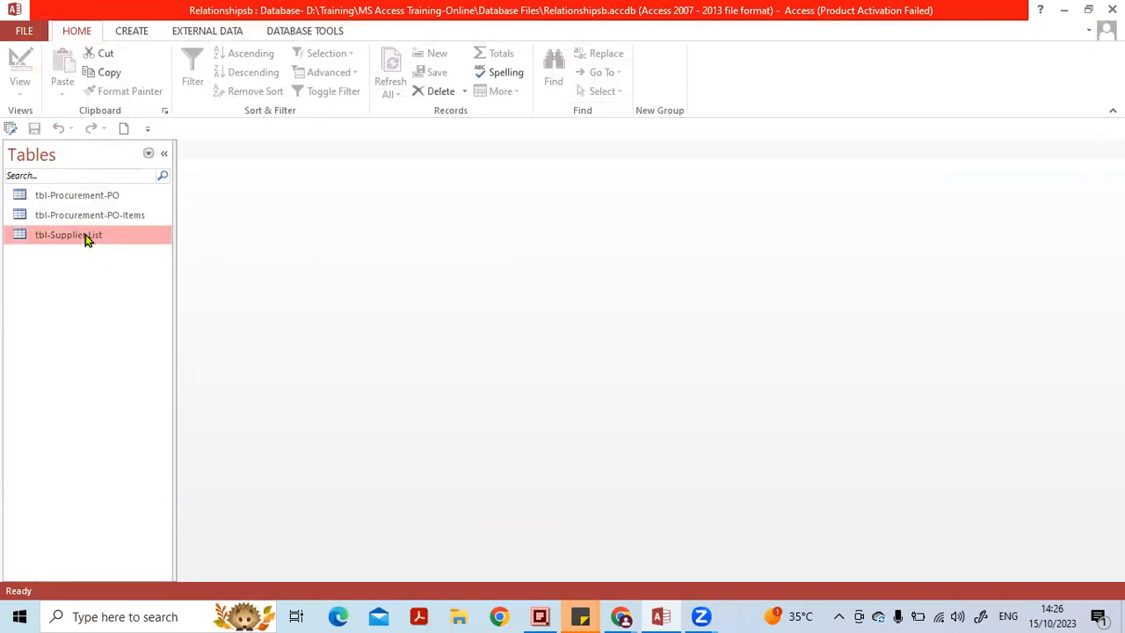
left_click(90, 217)
left_click(92, 203)
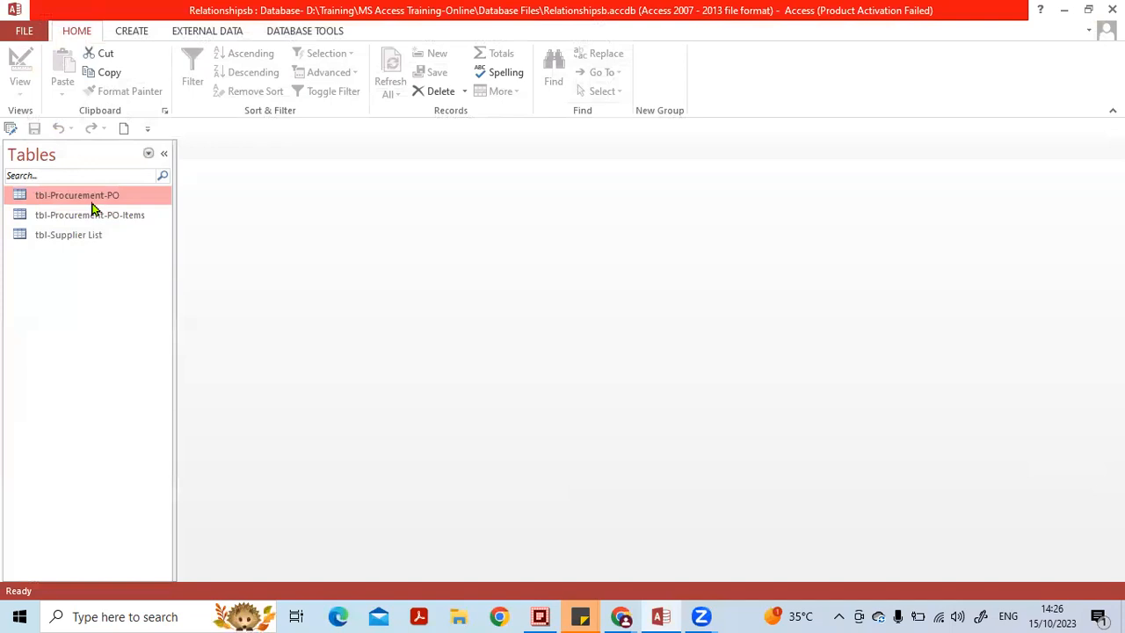
left_click(94, 216)
left_click(96, 238)
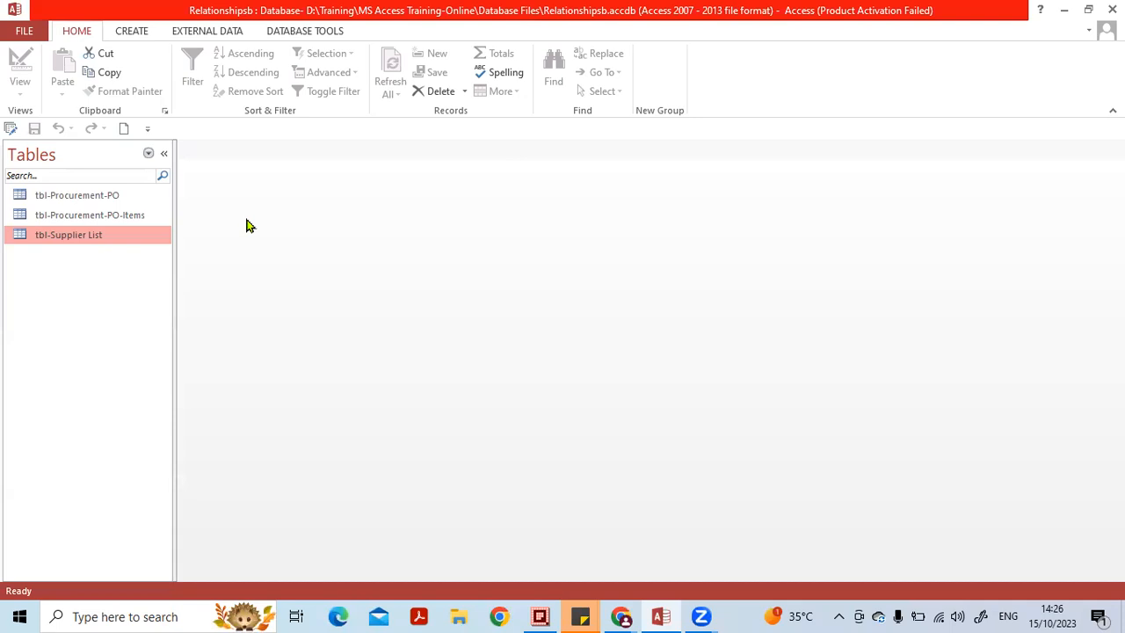
left_click(108, 203)
left_click(100, 243)
left_click(95, 198)
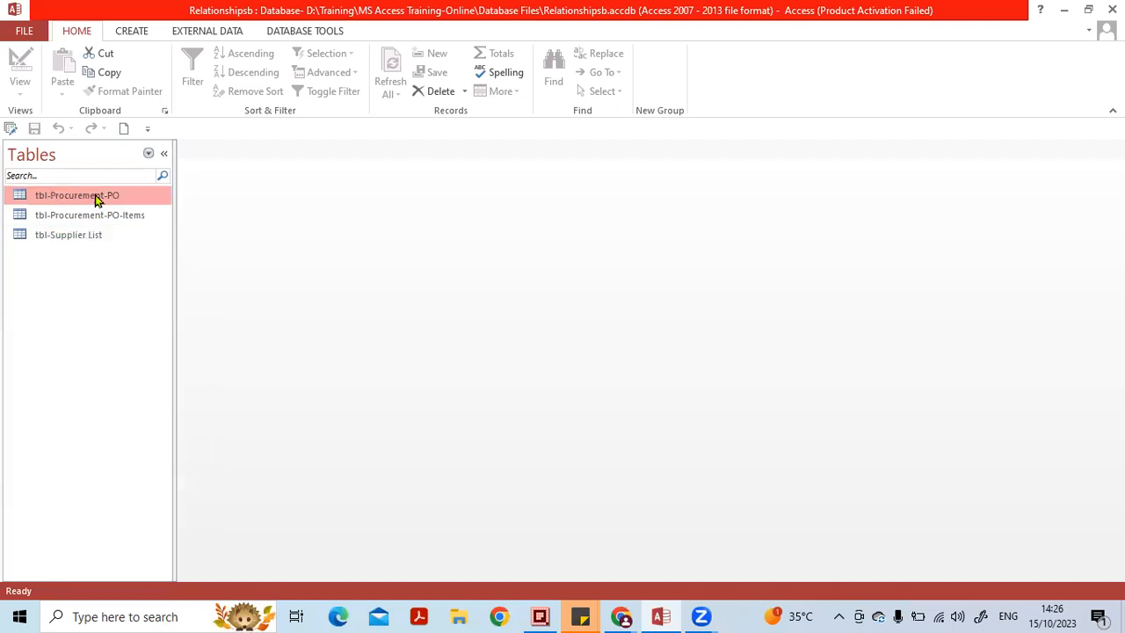
Step: Open the tbl-Procurement-PO-Items table and create a datasheet form from it
left_click(74, 218)
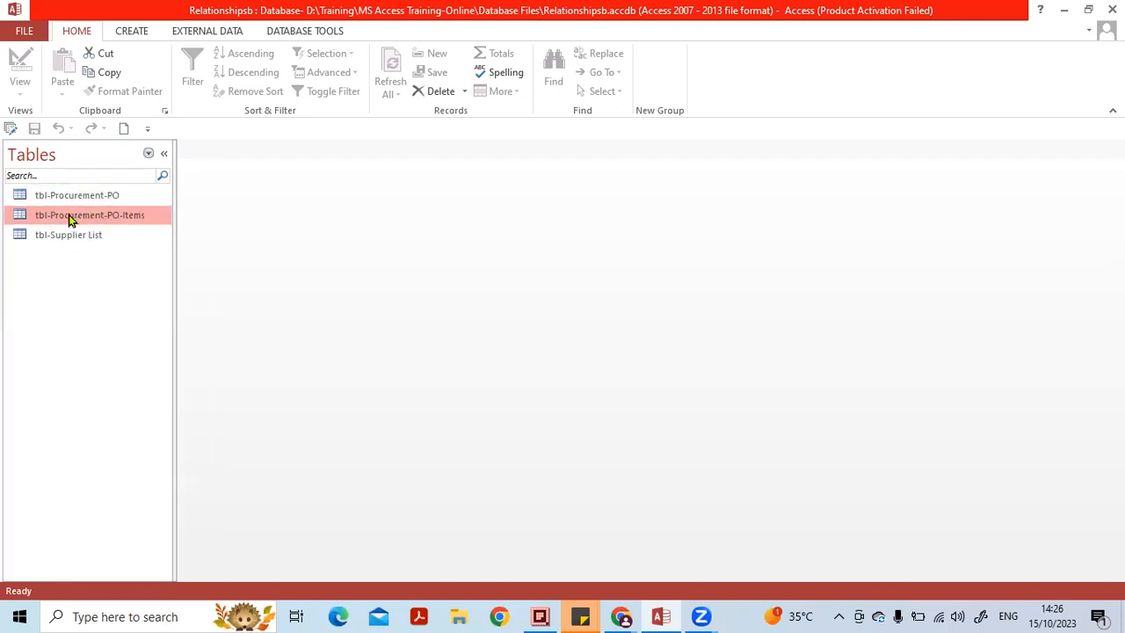
double_click(72, 220)
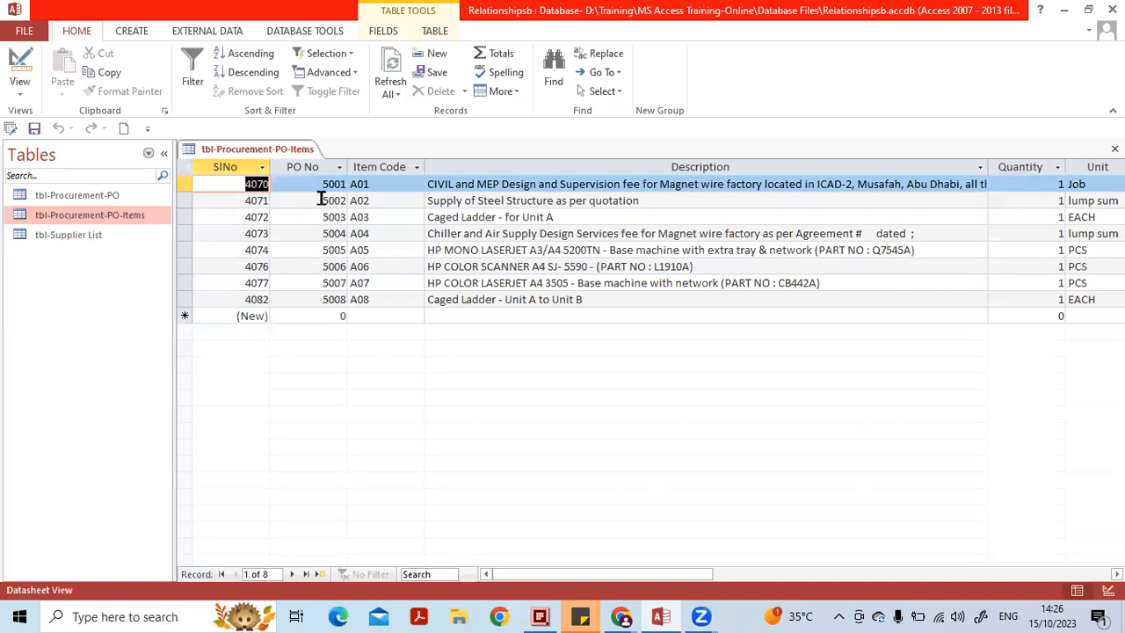
left_click(143, 34)
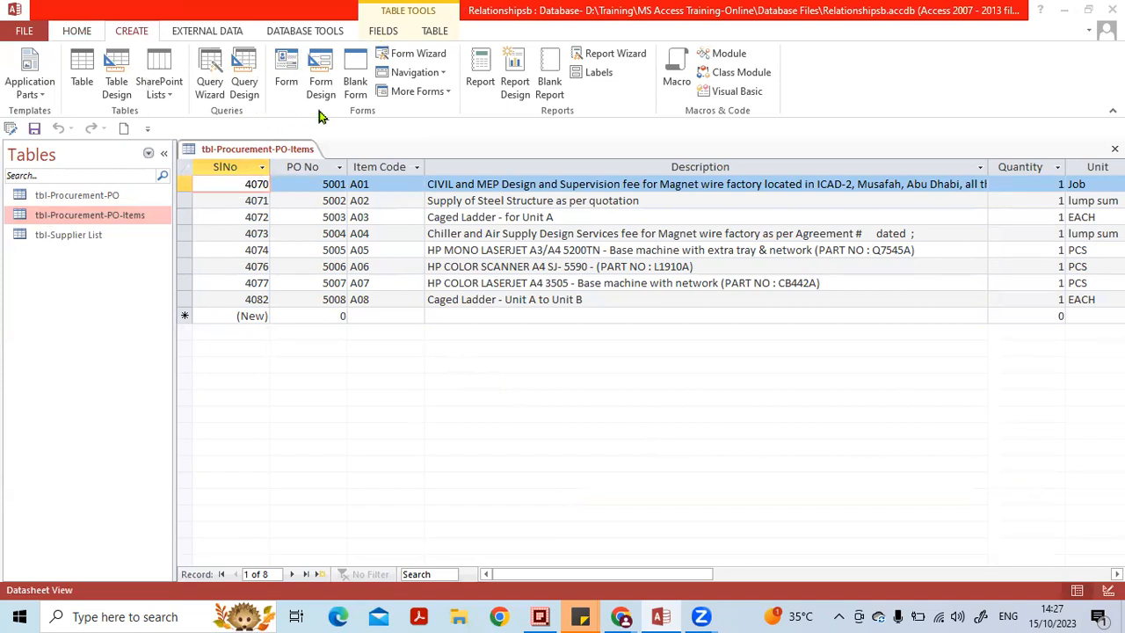
left_click(443, 93)
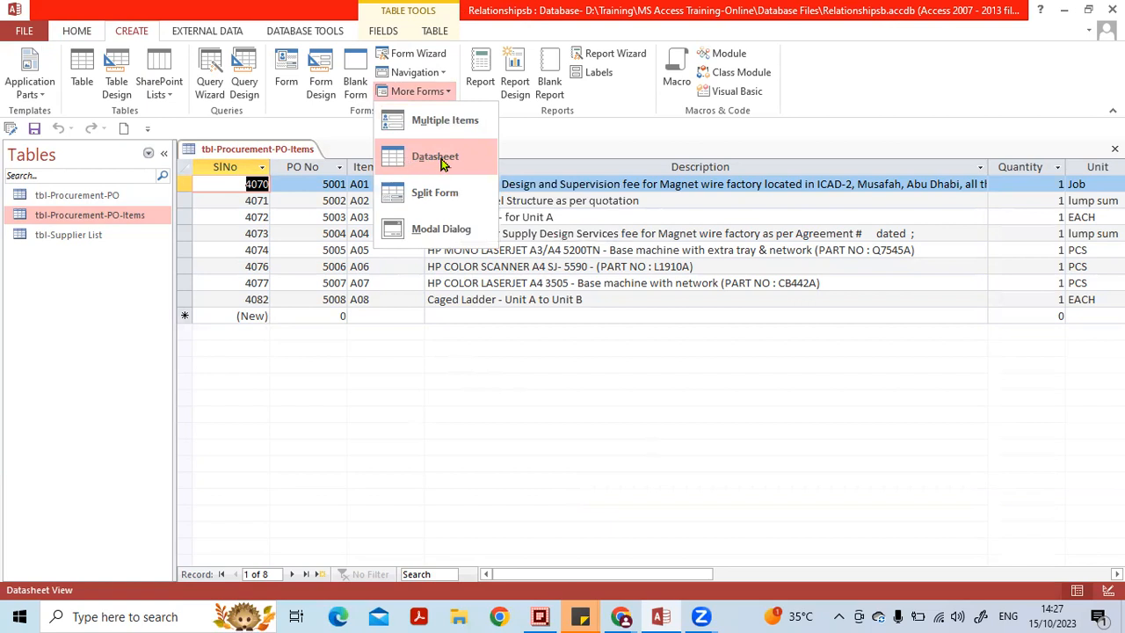
left_click(442, 162)
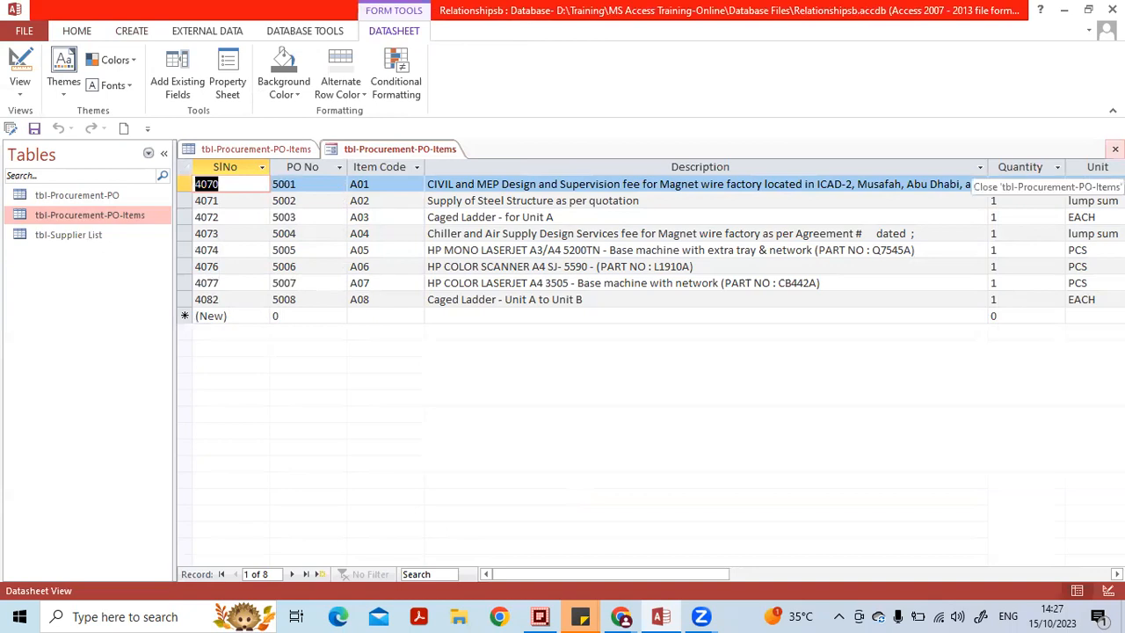
Step: Save the new datasheet form as subfrm-PO-Items, and close both the form and its source table
left_click(1114, 148)
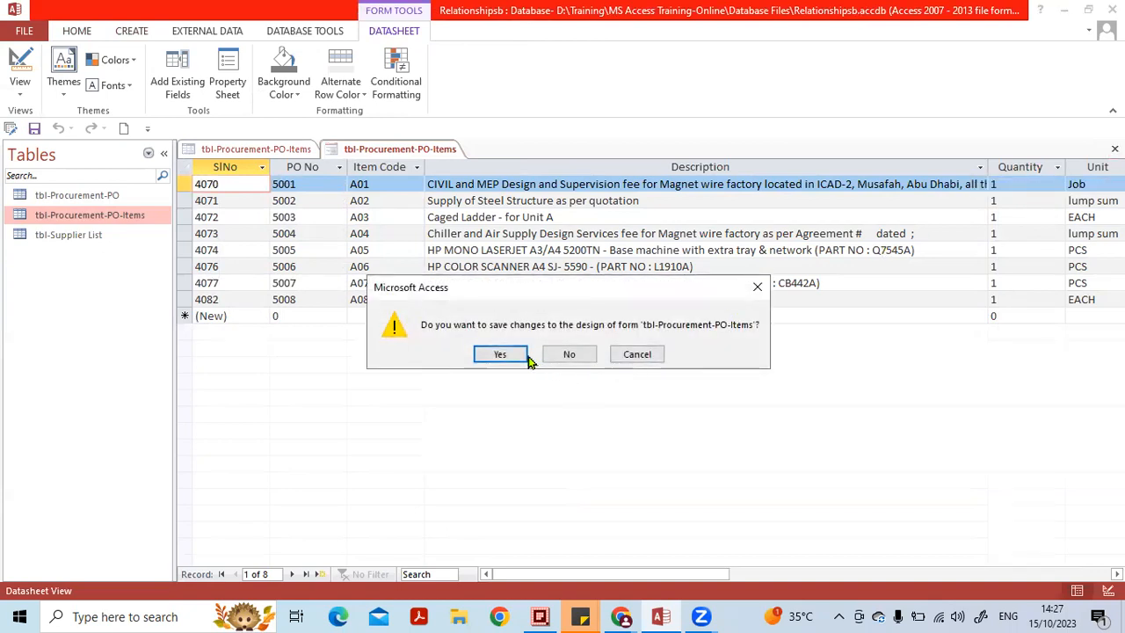
left_click(500, 354)
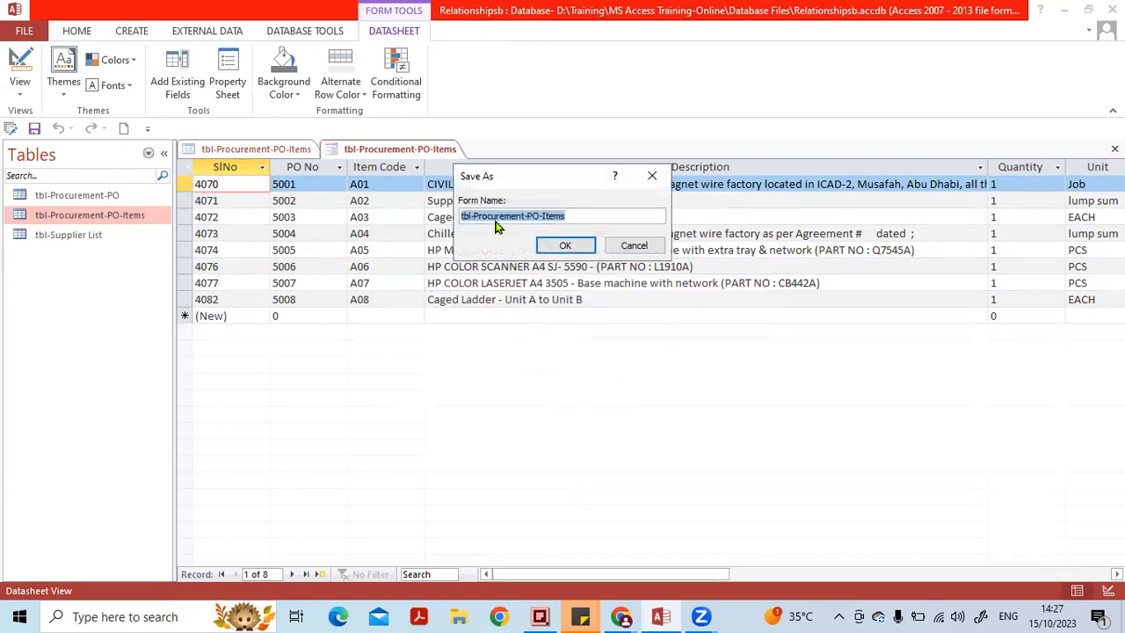
left_click(490, 220)
left_click_drag(473, 216, 427, 217)
type("subfrm")
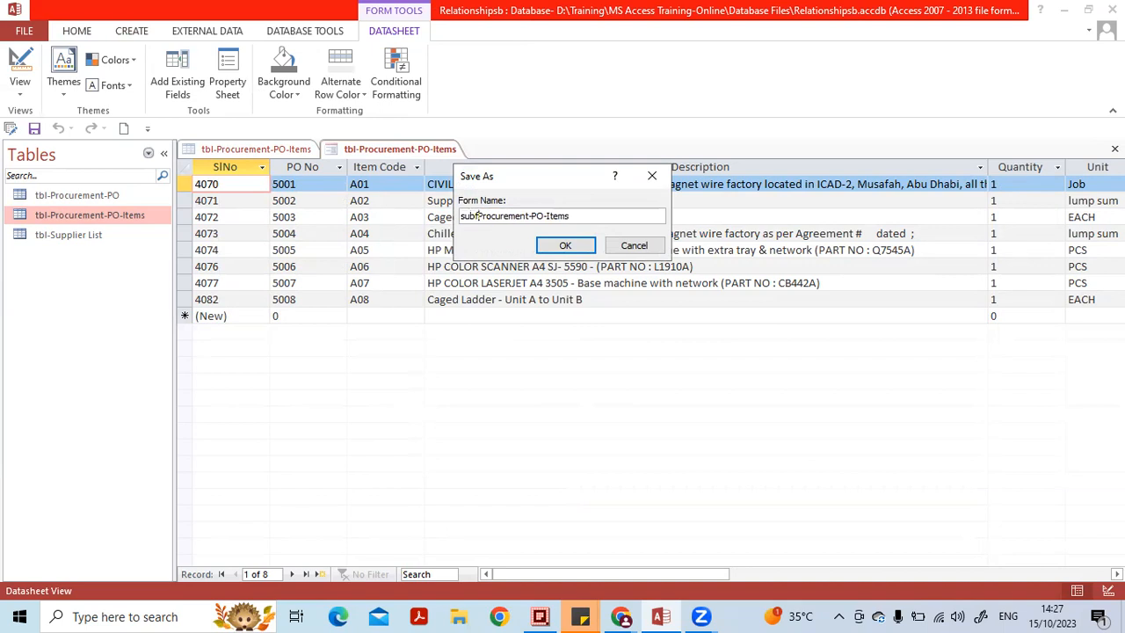
type("-")
key("Delete")
key("Delete")
key("Delete")
key("Delete")
key("Delete")
key("Delete")
key("Delete")
key("Delete")
key("Delete")
key("Delete")
key("Delete")
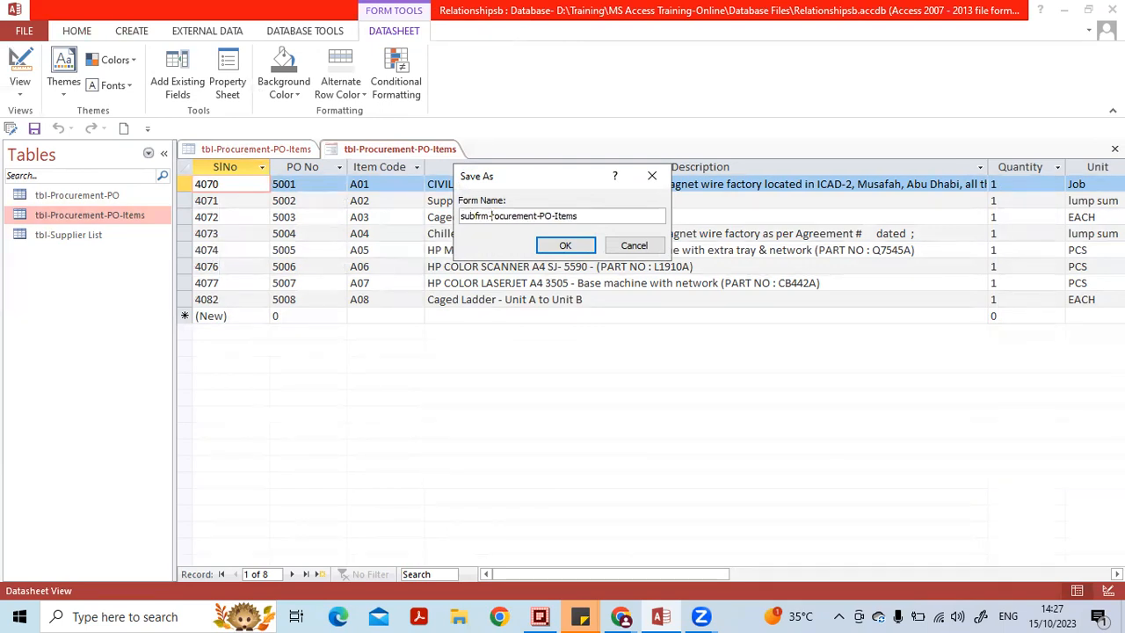
key("Delete")
key("Return")
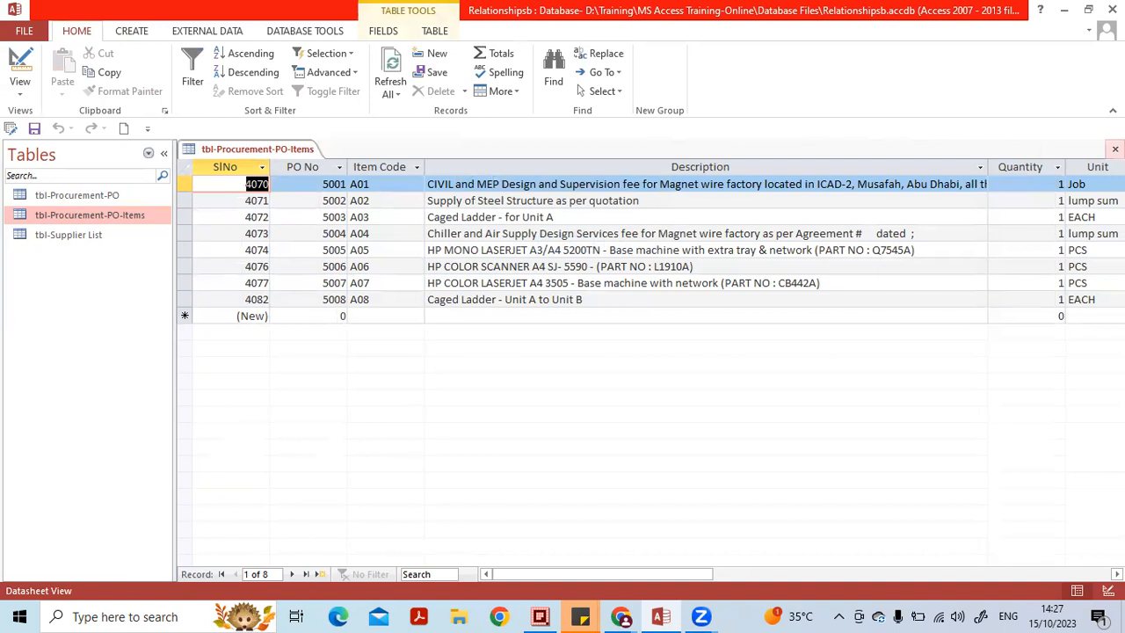
left_click(1114, 148)
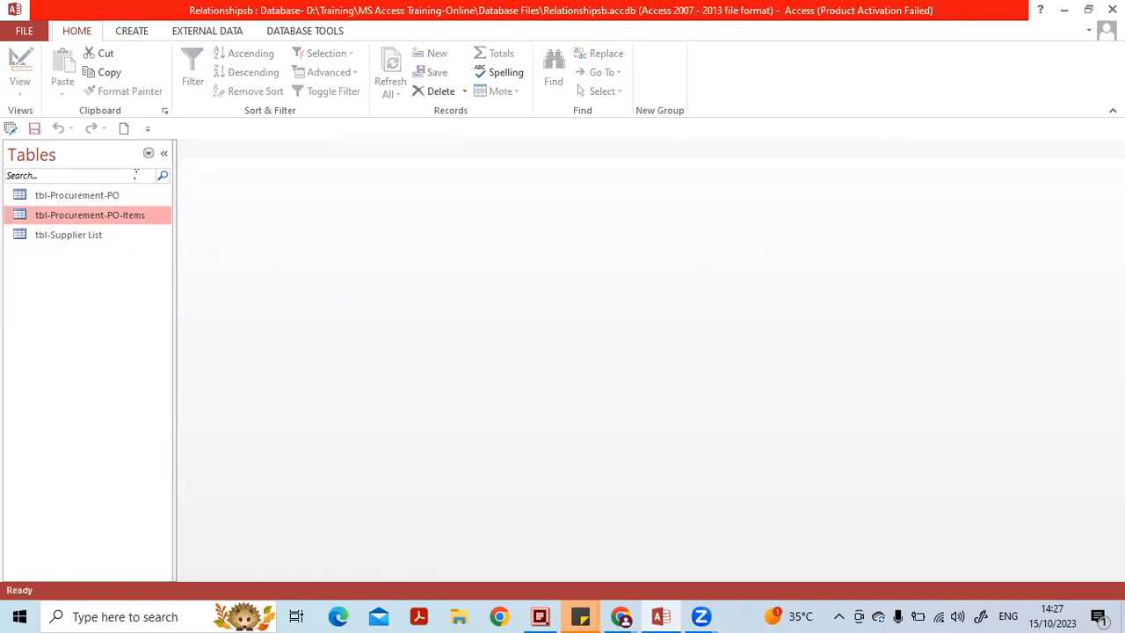
Step: List the database's forms and open subfrm-PO-Items to check its records, closing it again
left_click(149, 153)
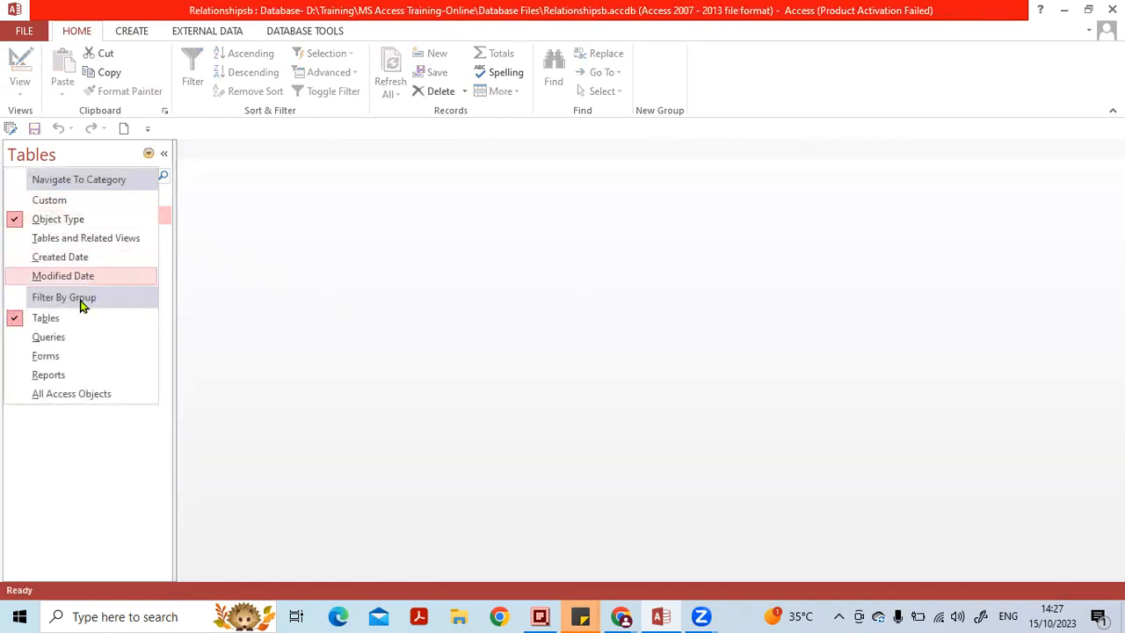
left_click(67, 356)
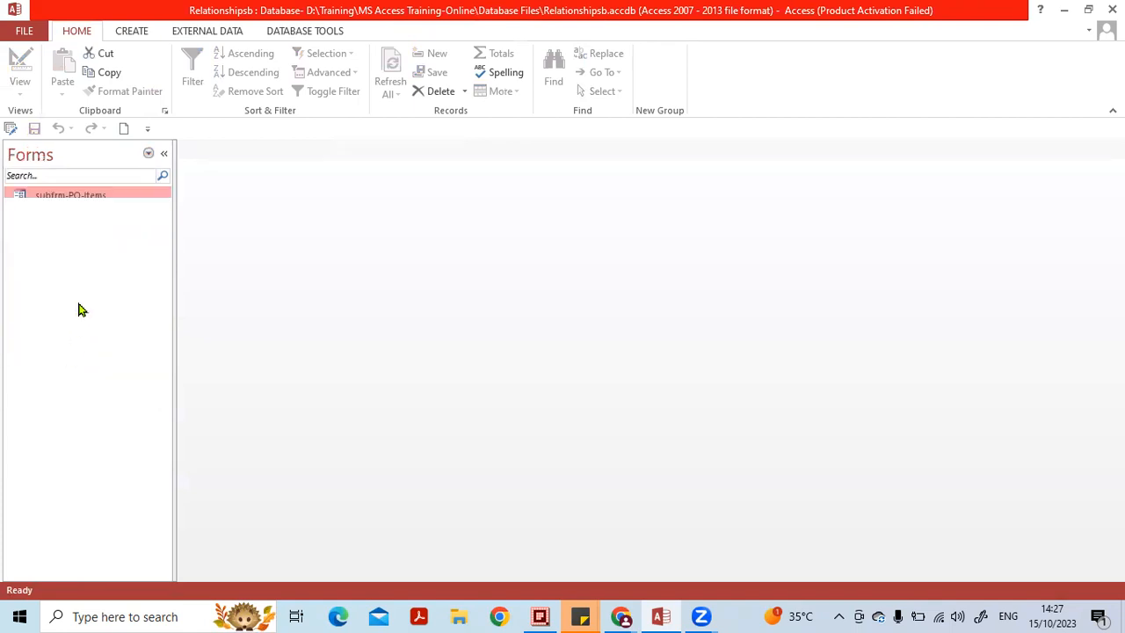
double_click(80, 197)
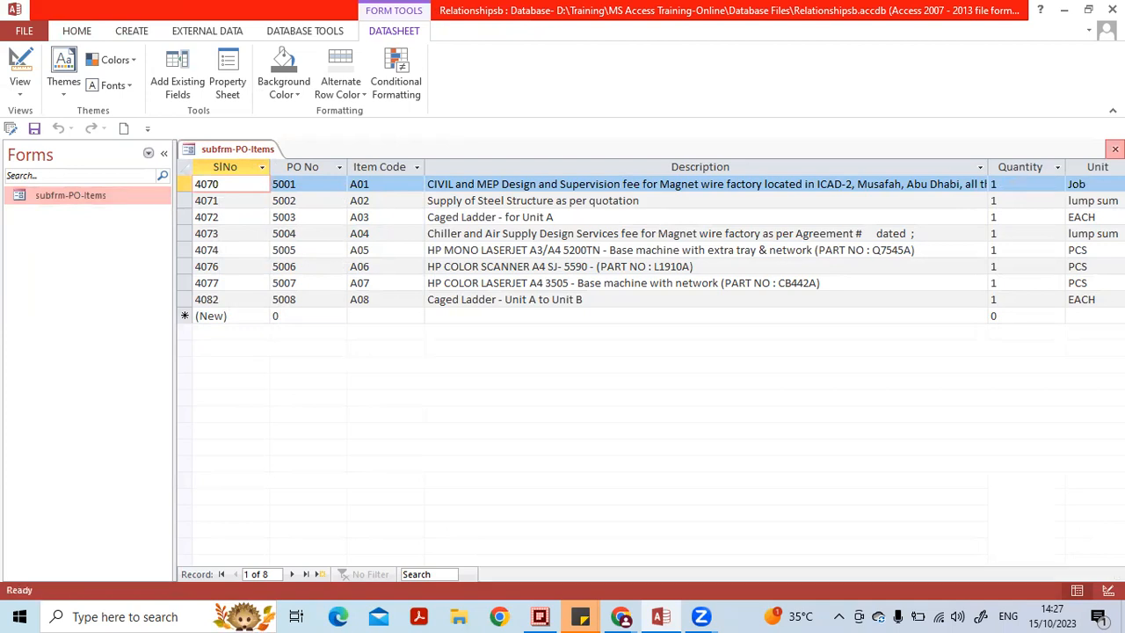
left_click(1114, 148)
Step: List the database's tables and open tbl-Procurement-PO
left_click(149, 154)
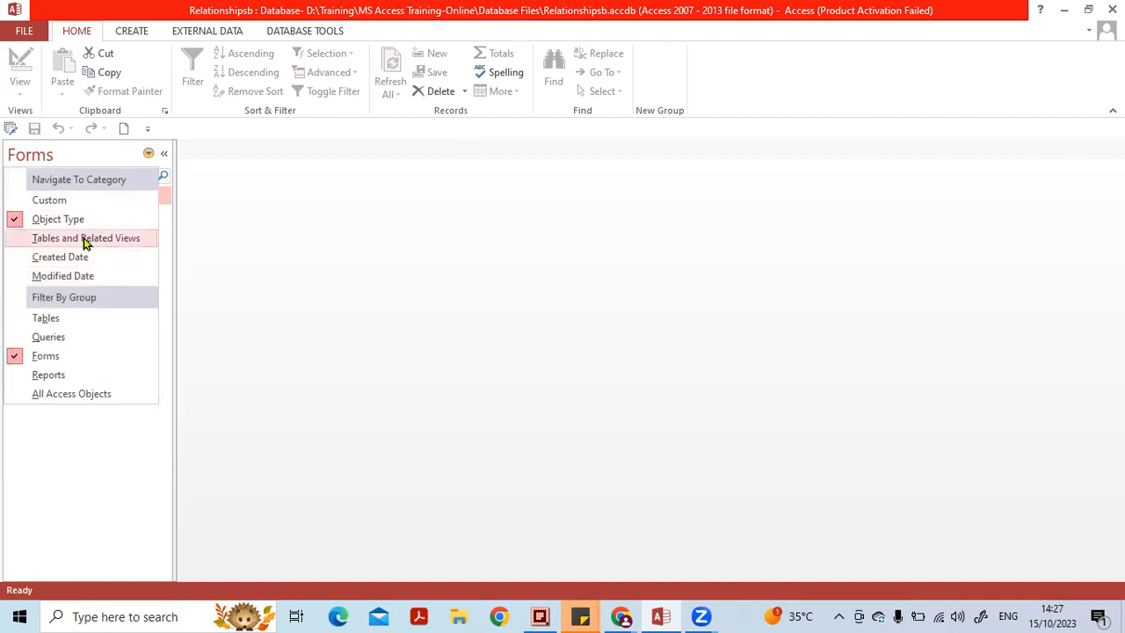
left_click(58, 319)
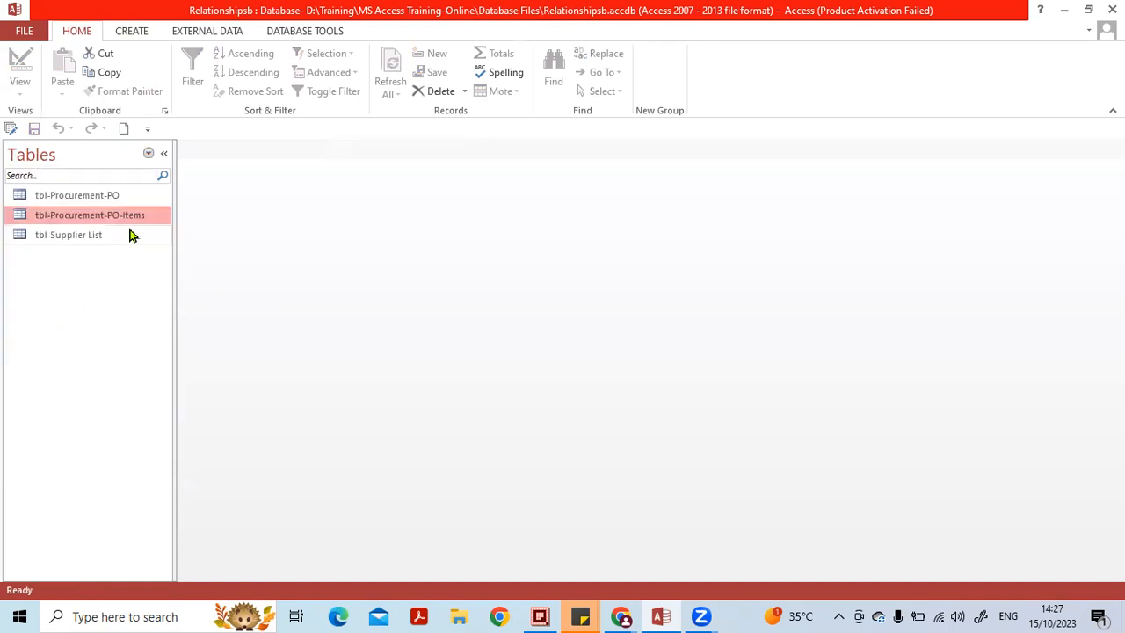
left_click(83, 198)
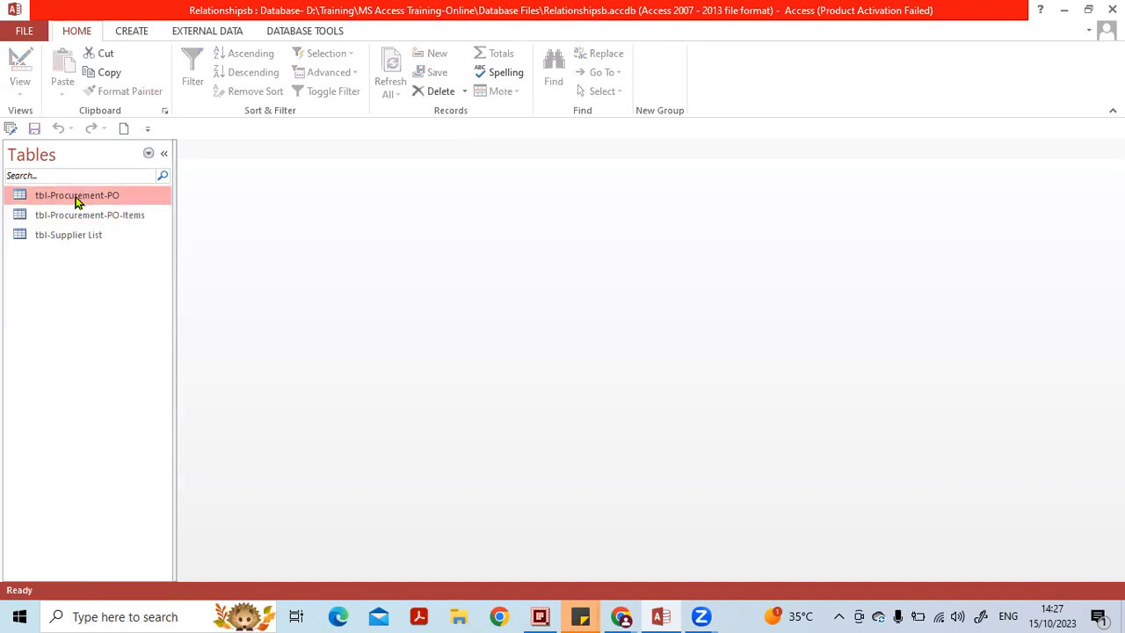
double_click(76, 198)
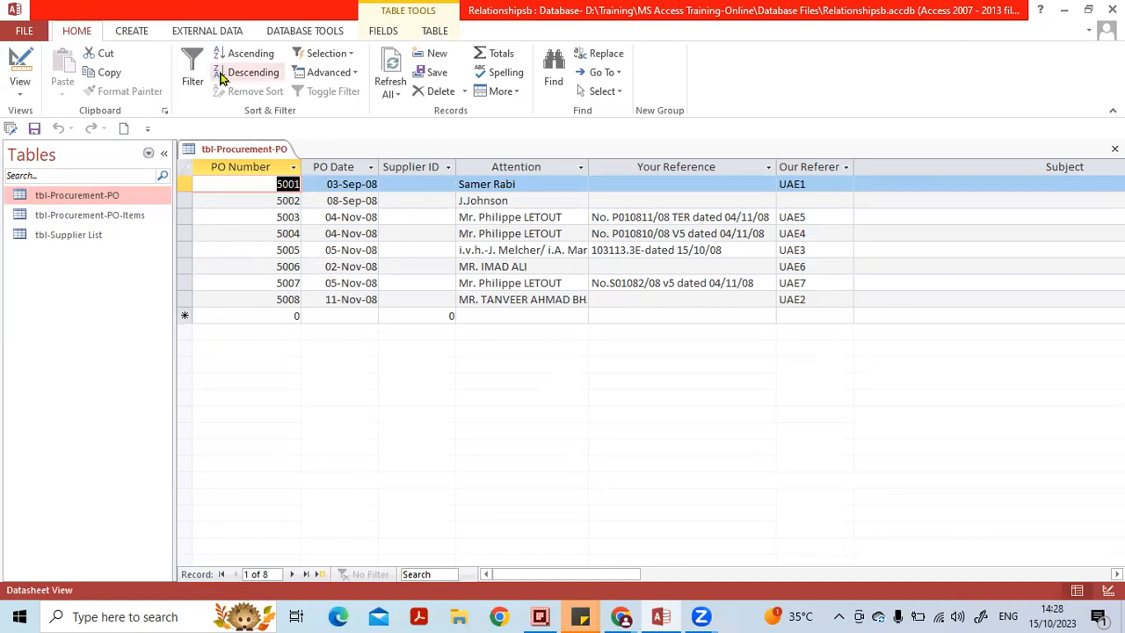
Step: Start the Form Wizard on tbl-Procurement-PO and add the fields PO Number, PO Date, Supplier ID, Attention, Your Reference, Our Reference and Subject
left_click(131, 30)
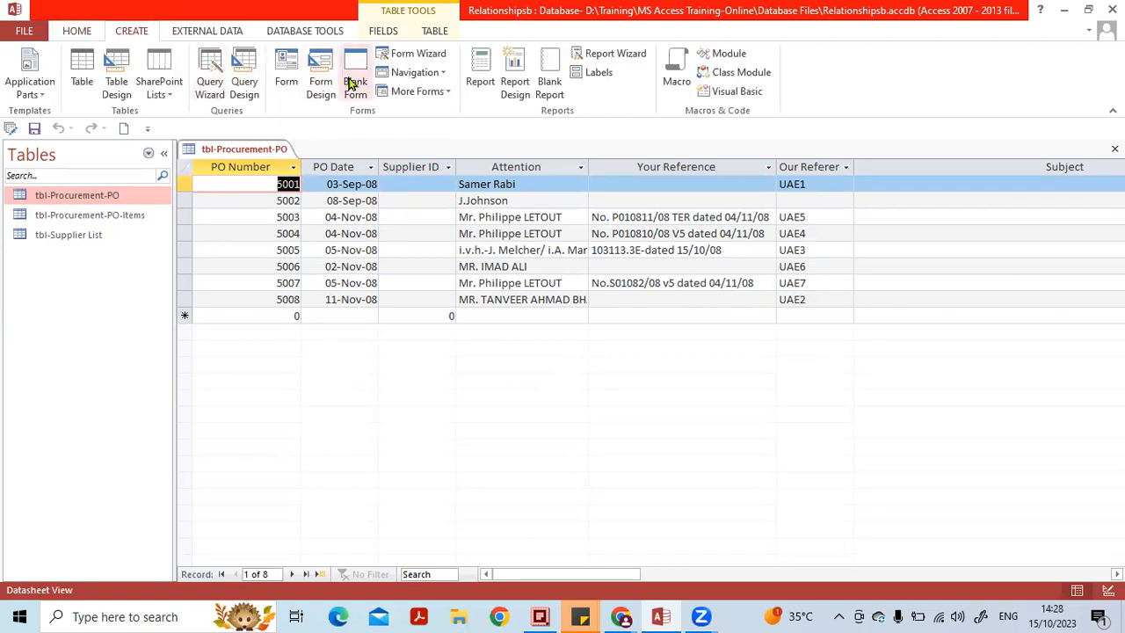
left_click(423, 55)
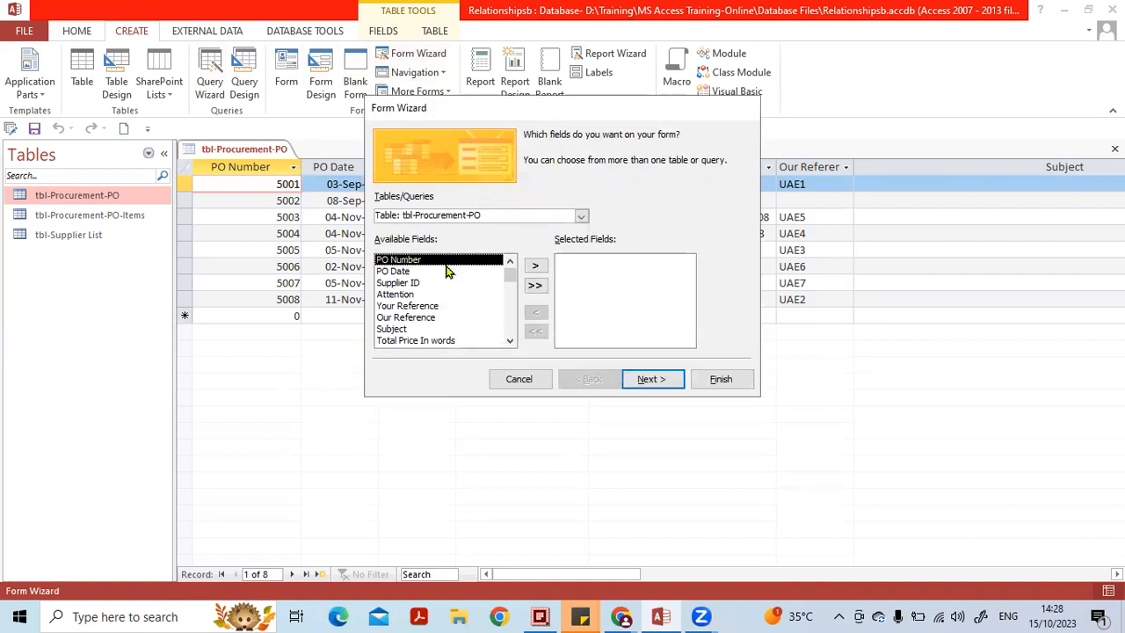
left_click(535, 267)
left_click(535, 267)
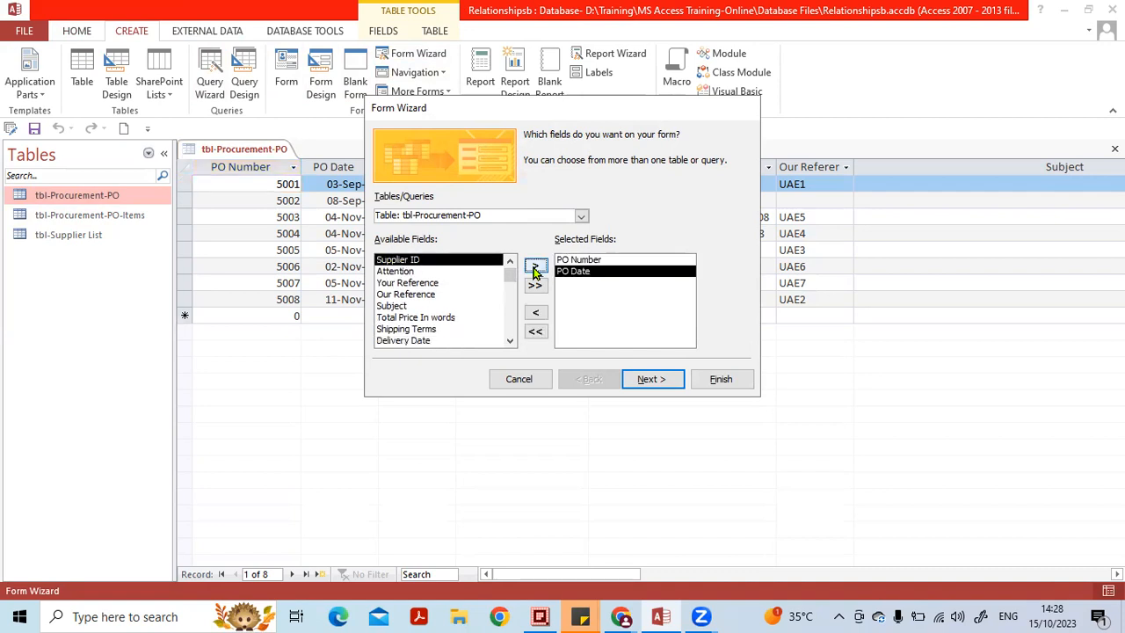
left_click(536, 267)
left_click(536, 268)
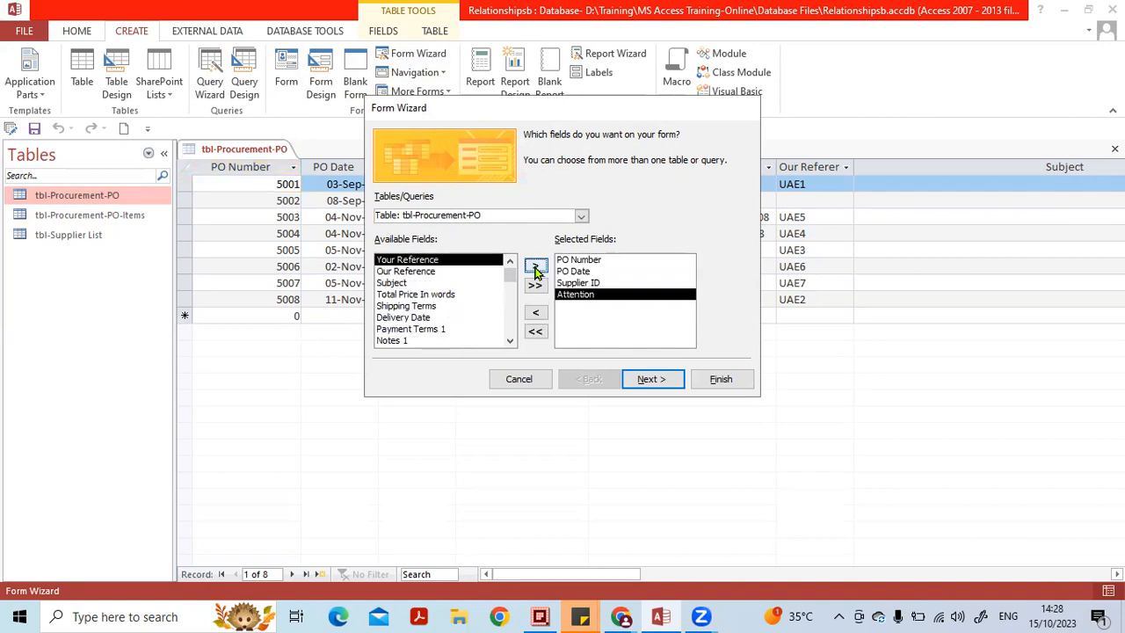
left_click(536, 268)
left_click(536, 268)
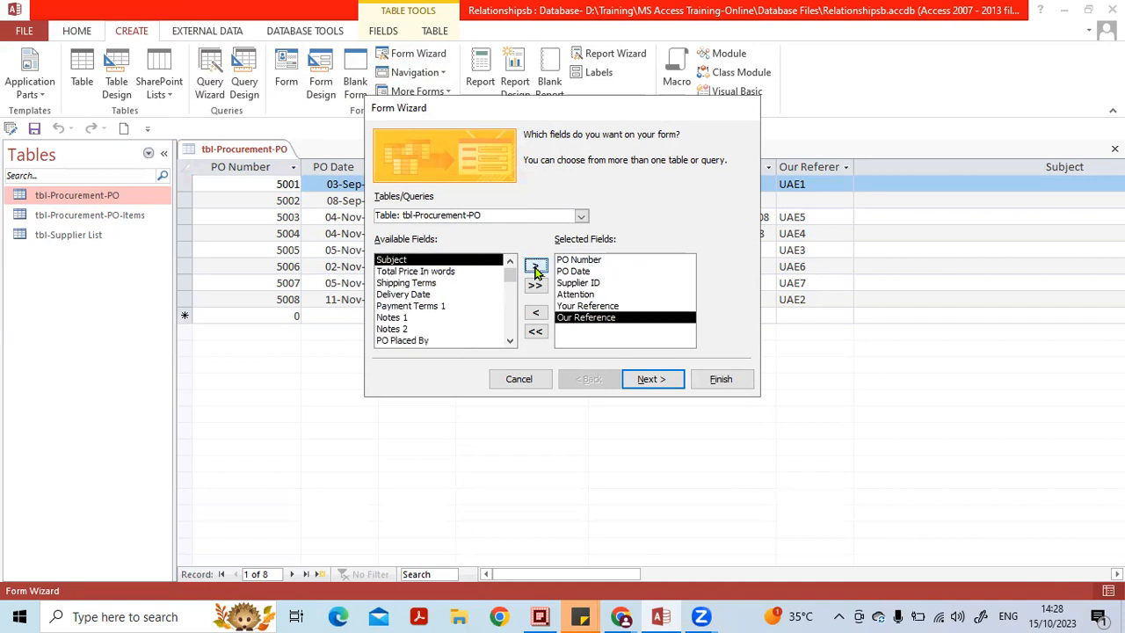
left_click(536, 268)
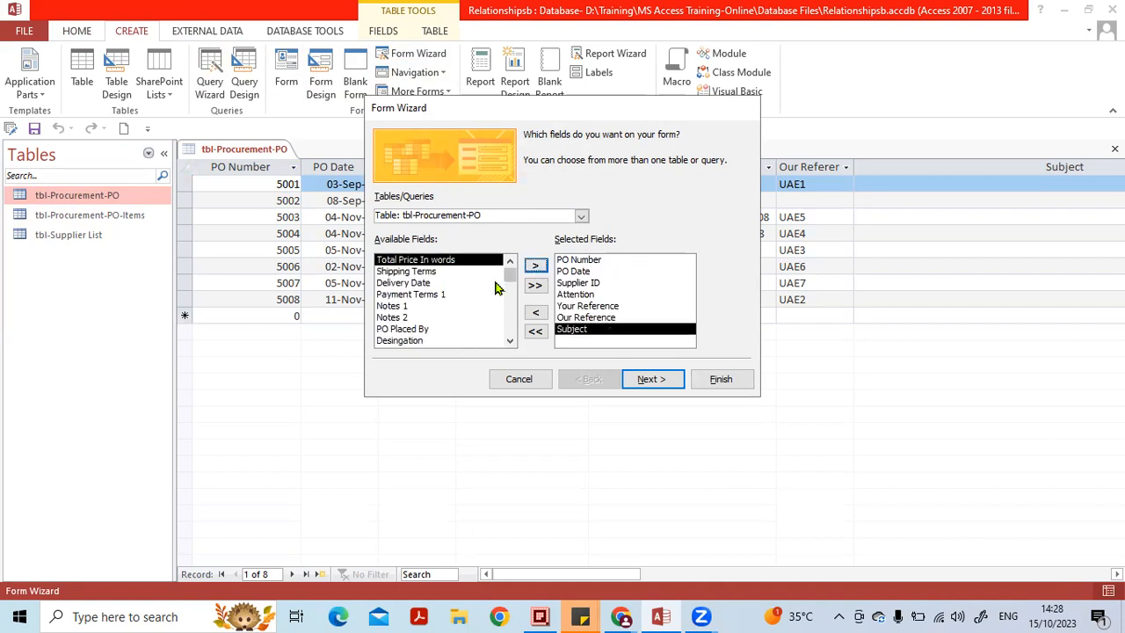
Step: Skip Total Price In words and add the Shipping Terms, Delivery Date and Payment Terms 1 fields to the form
left_click(457, 272)
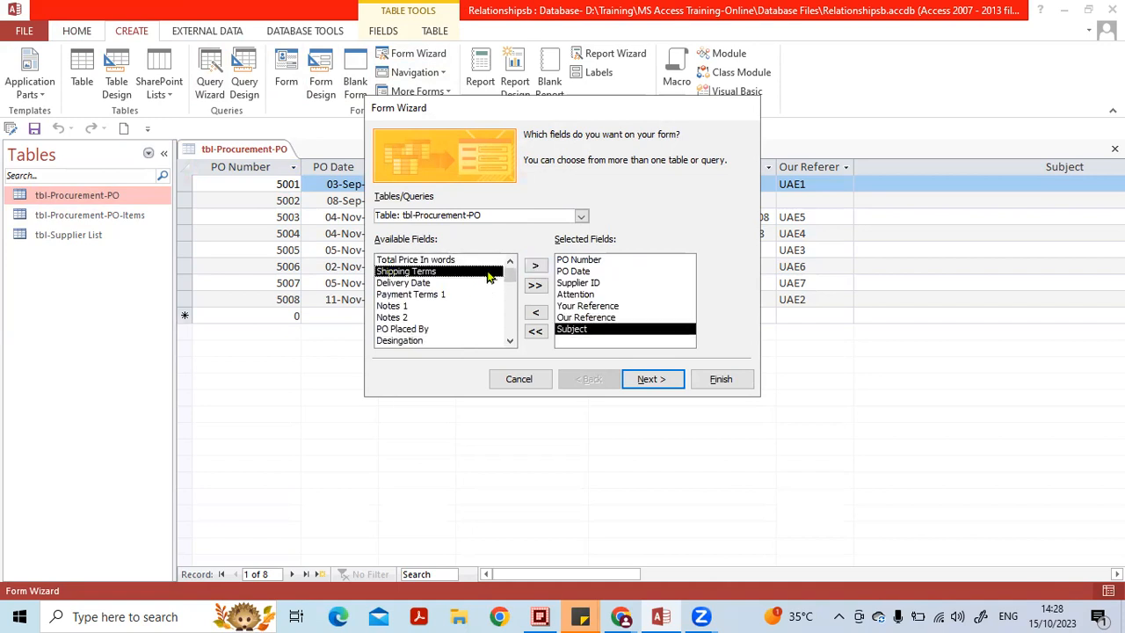
left_click(536, 266)
left_click(536, 267)
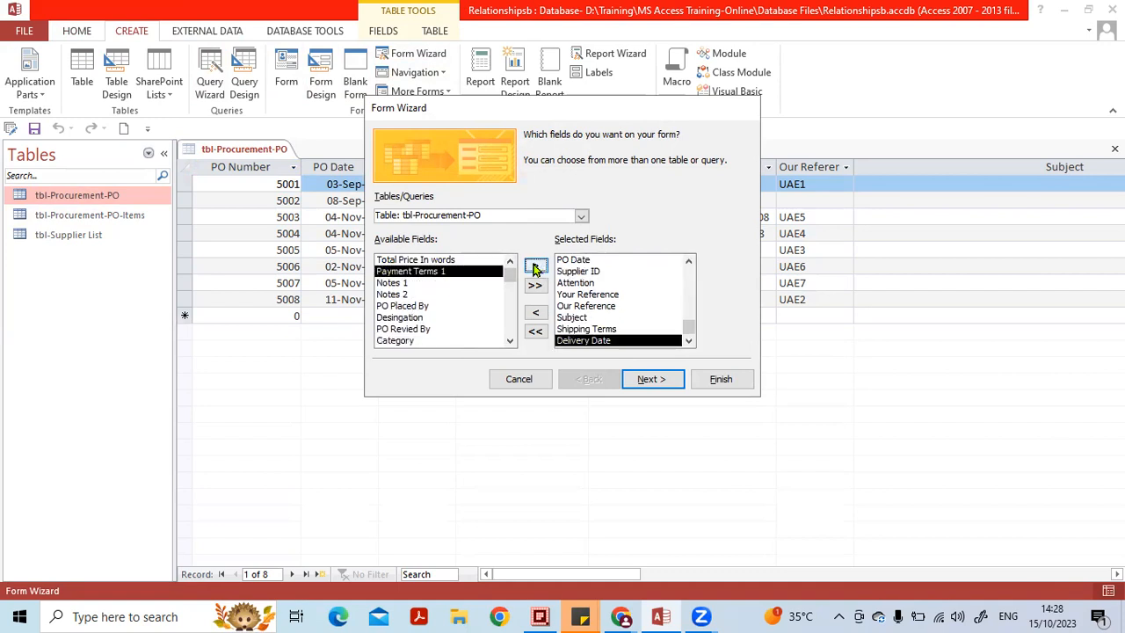
left_click(535, 267)
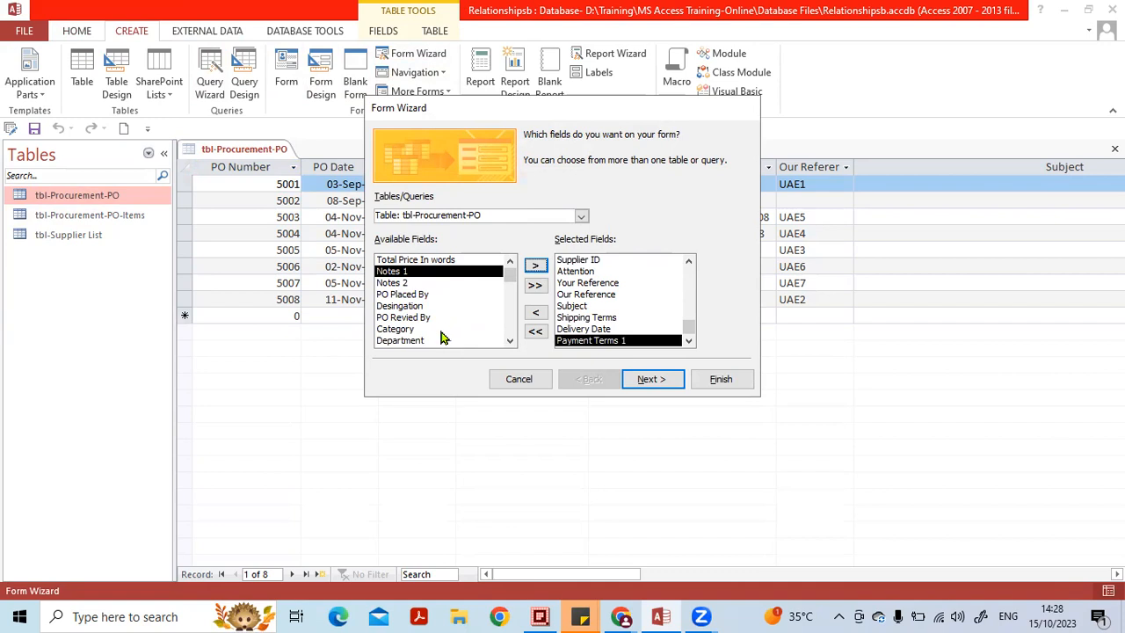
Step: Keep the Columnar layout, title the form frm-Procurement-PO and finish the wizard with the form opened for viewing
left_click(647, 379)
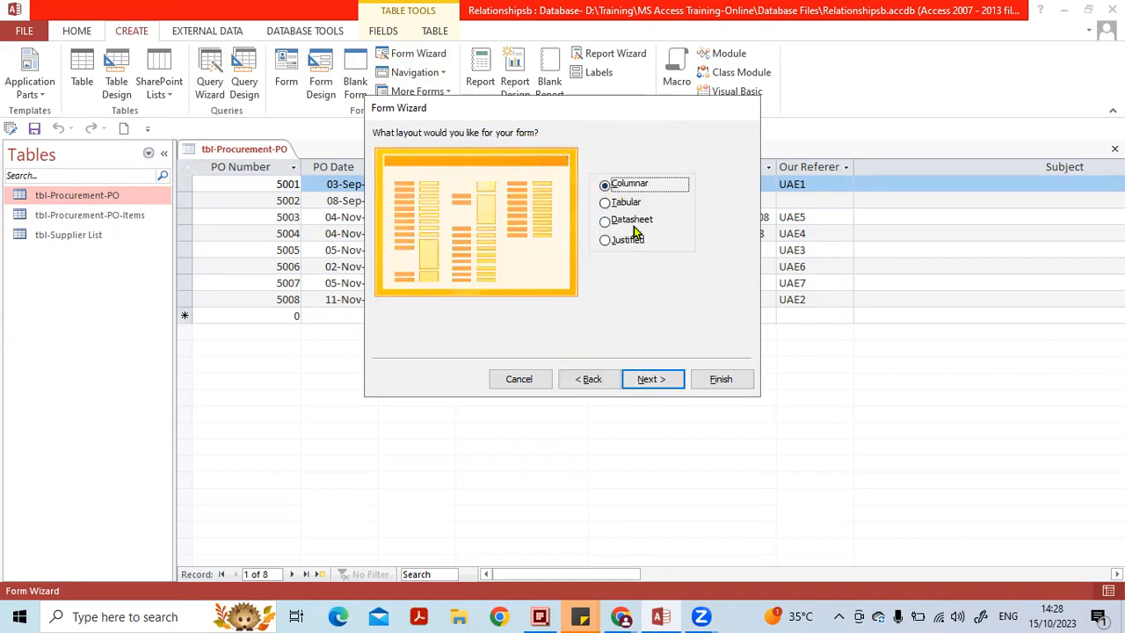
left_click(674, 379)
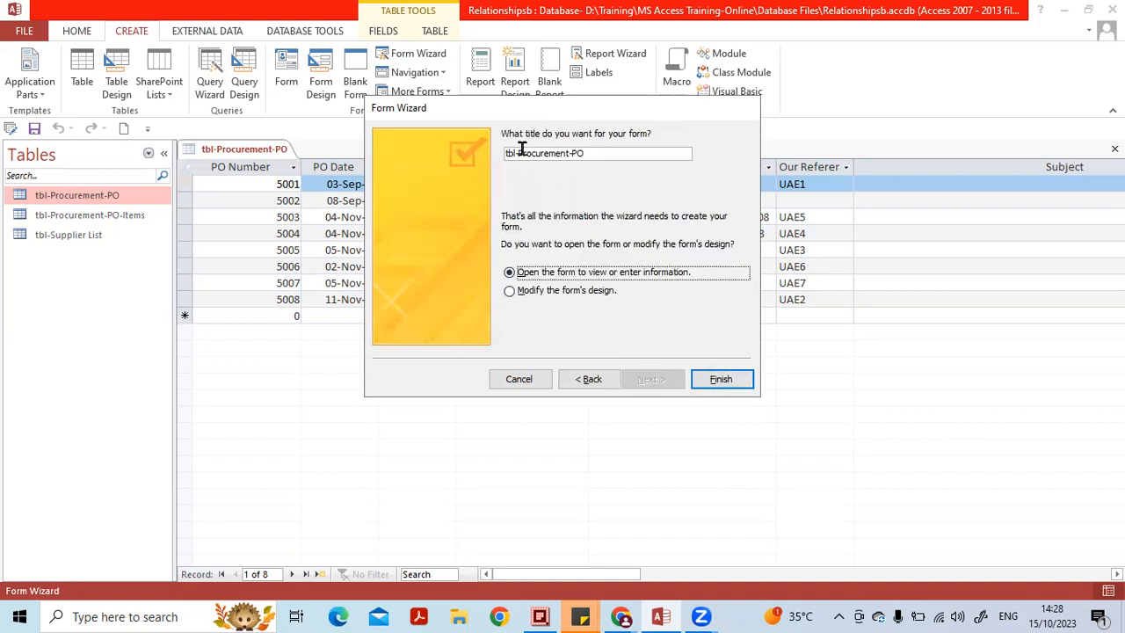
left_click_drag(518, 153, 484, 151)
type("frm")
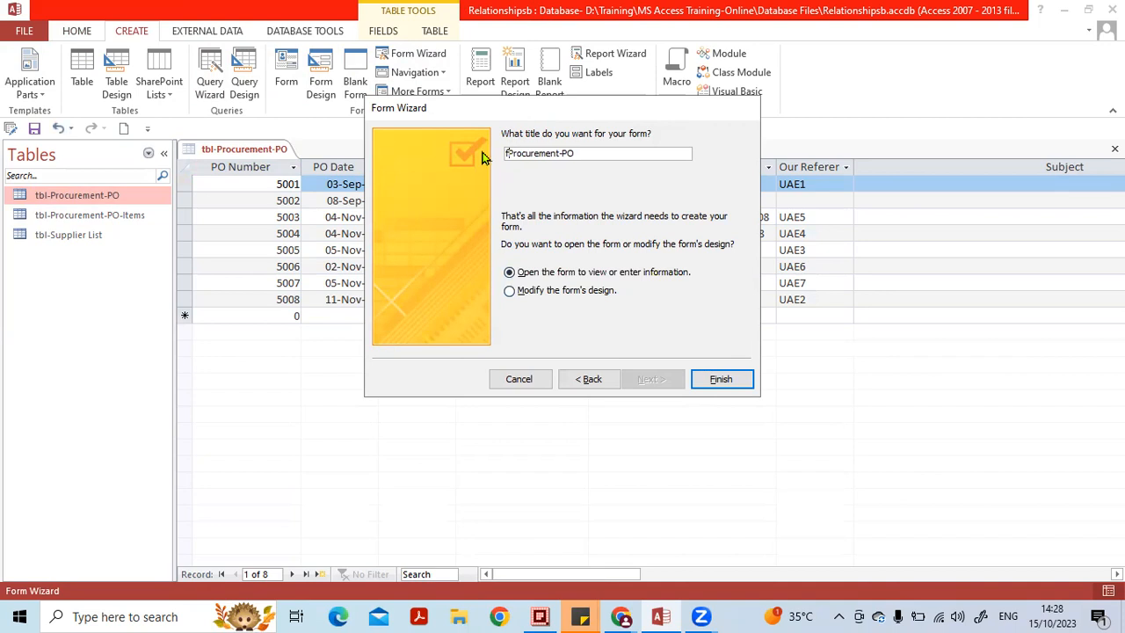
type("-")
left_click(719, 378)
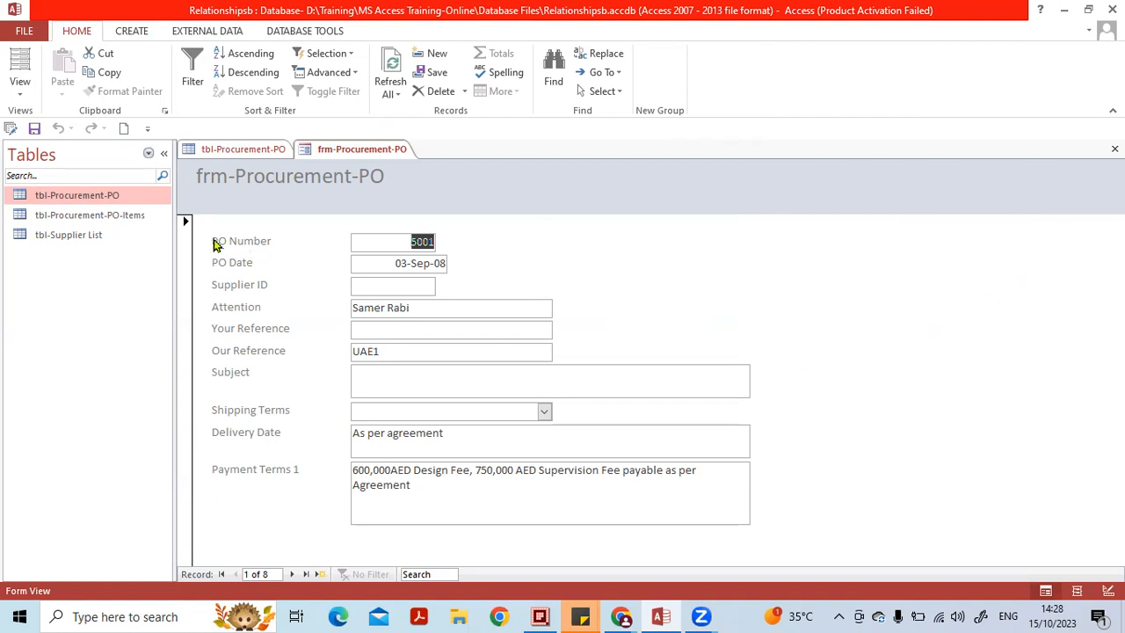
Step: Switch frm-Procurement-PO to Design View, close the field list and widen the form to about 21 cm
left_click(1108, 590)
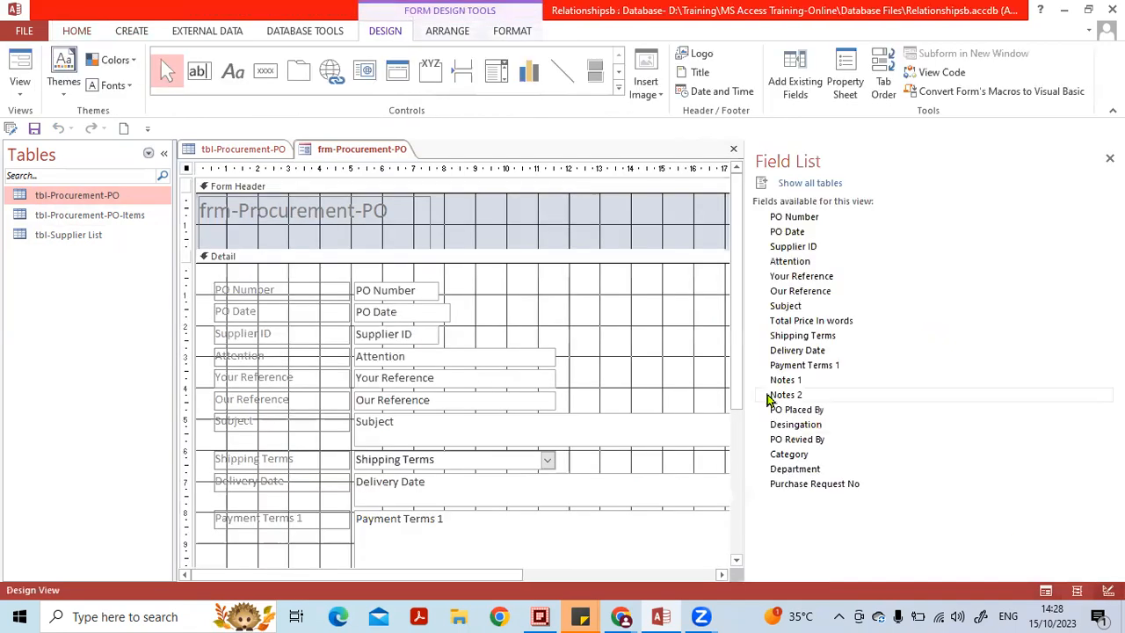
left_click(1109, 158)
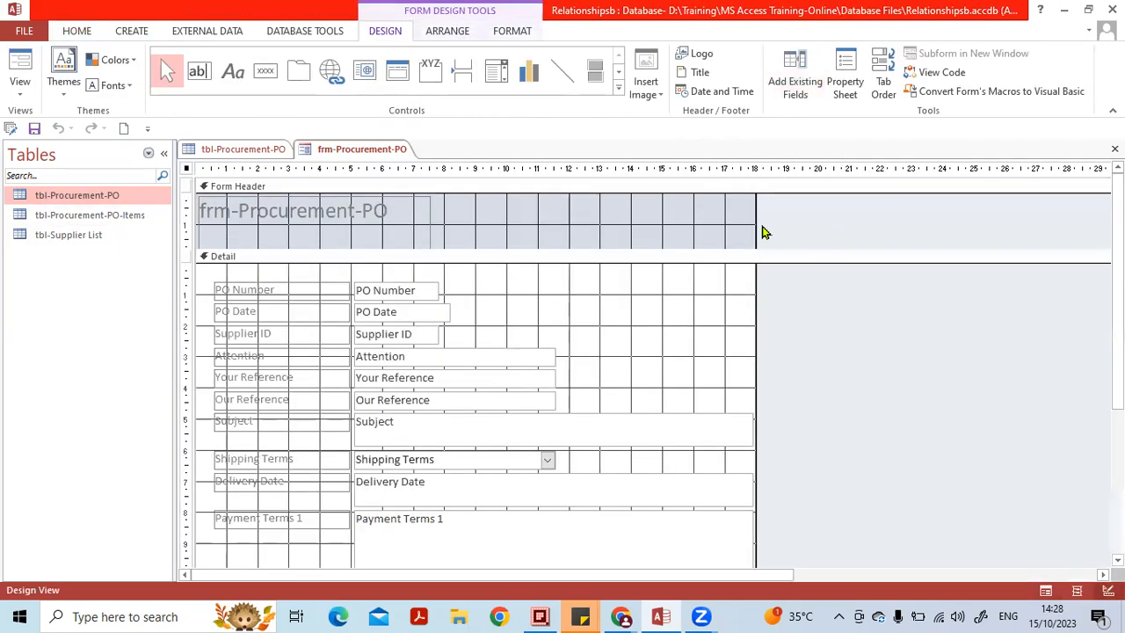
left_click_drag(756, 213, 853, 214)
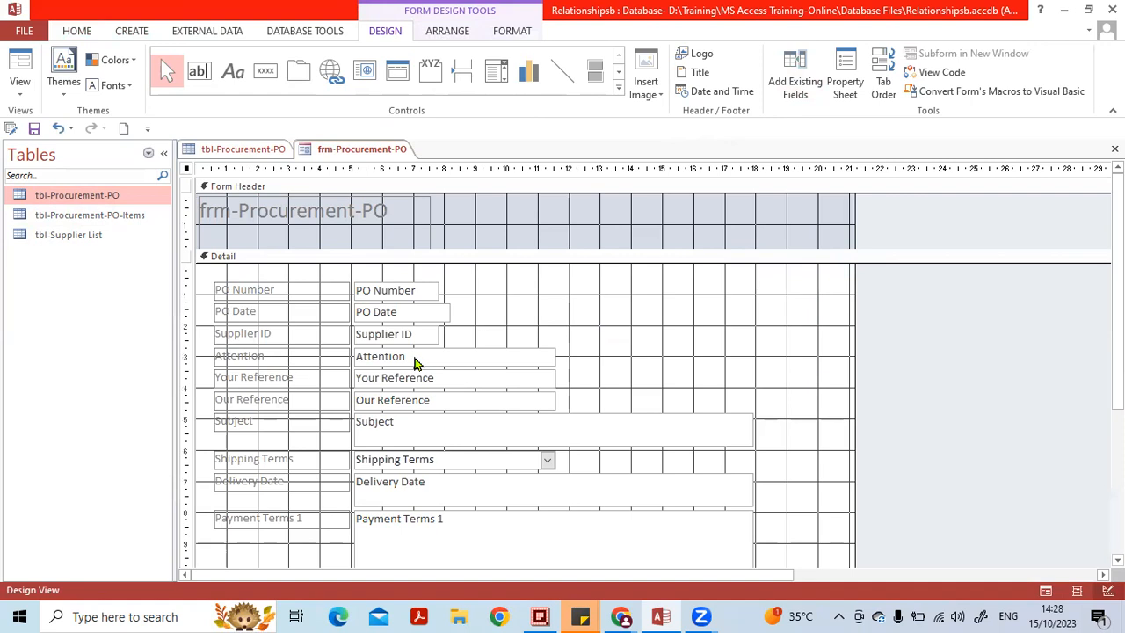
scroll(480, 431, "down", 2)
scroll(484, 430, "up", 2)
Step: Shorten the title label in the form header and reduce the header to about the height of the title text
left_click(390, 221)
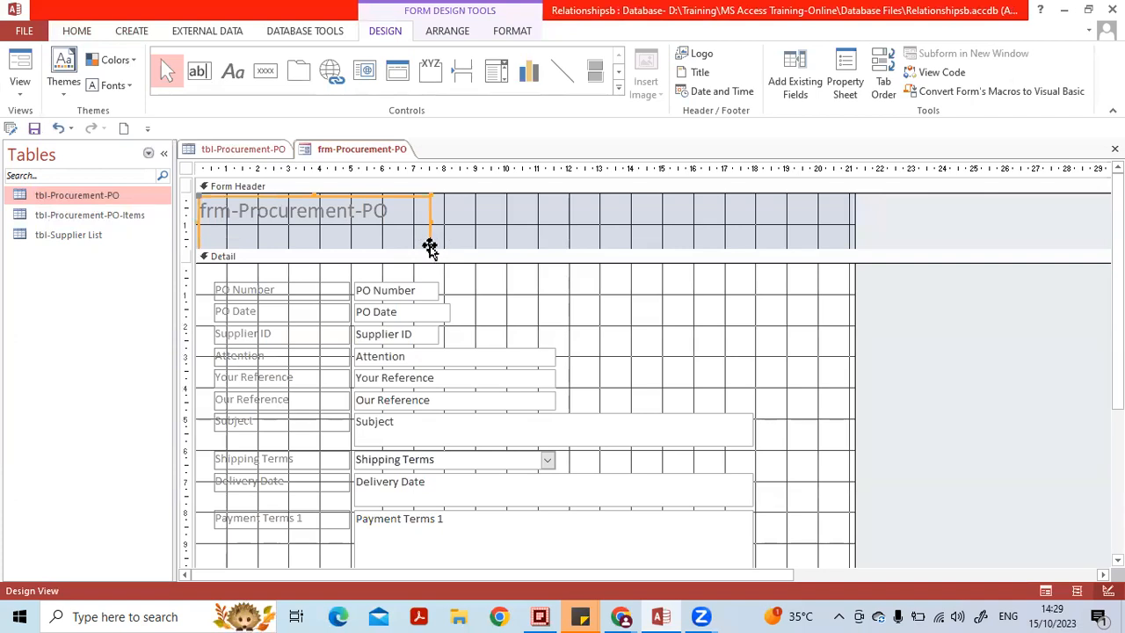
left_click_drag(431, 247, 437, 222)
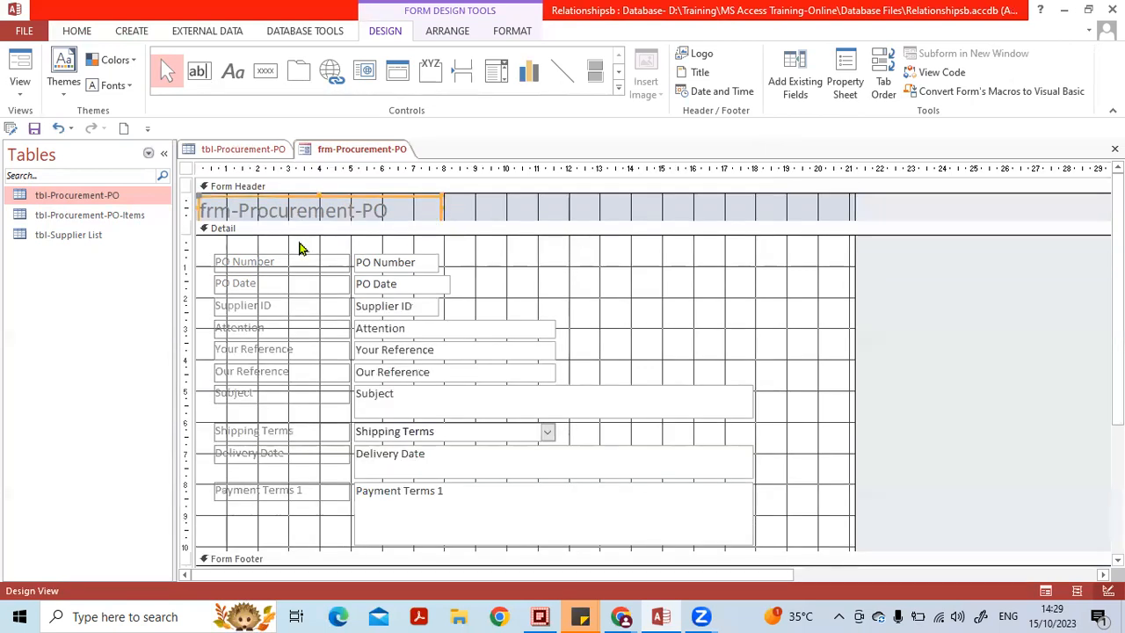
left_click(520, 281)
left_click(424, 310)
Step: Place the PO Date field beside PO Number and the Attention field beside Supplier ID
left_click(259, 263)
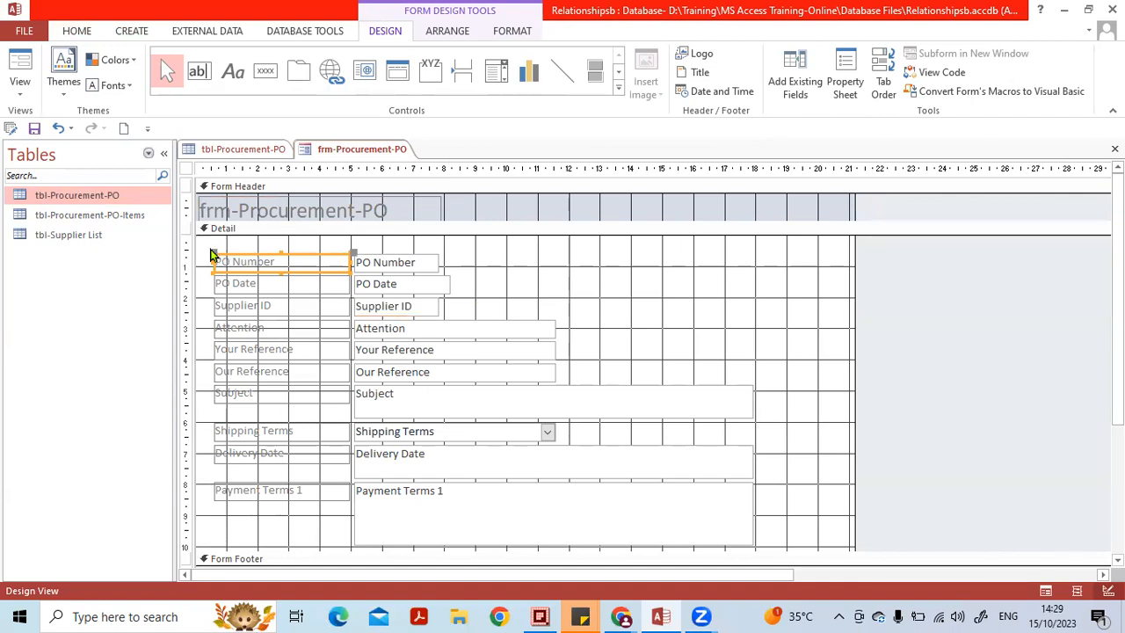
left_click(250, 332)
left_click(467, 291)
left_click_drag(417, 284, 677, 267)
left_click_drag(555, 265, 523, 266)
left_click_drag(289, 308, 568, 289)
Step: Move Your Reference up under Supplier ID, place Our Reference beside it, and move Subject up beneath them
left_click_drag(299, 349, 296, 326)
left_click(316, 369)
left_click_drag(316, 369, 581, 329)
left_click_drag(303, 396, 289, 345)
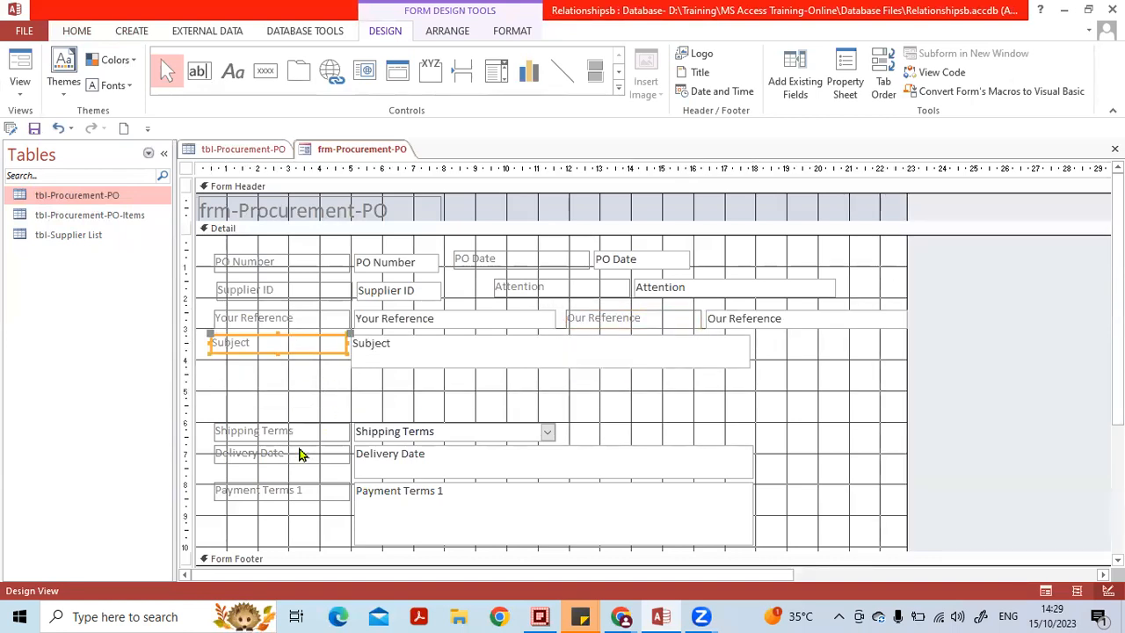
Step: Move the Shipping Terms, Delivery Date and Payment Terms 1 fields together up to just below Subject
left_click_drag(271, 416, 772, 519)
scroll(208, 402, "down", 1)
left_click_drag(253, 401, 246, 354)
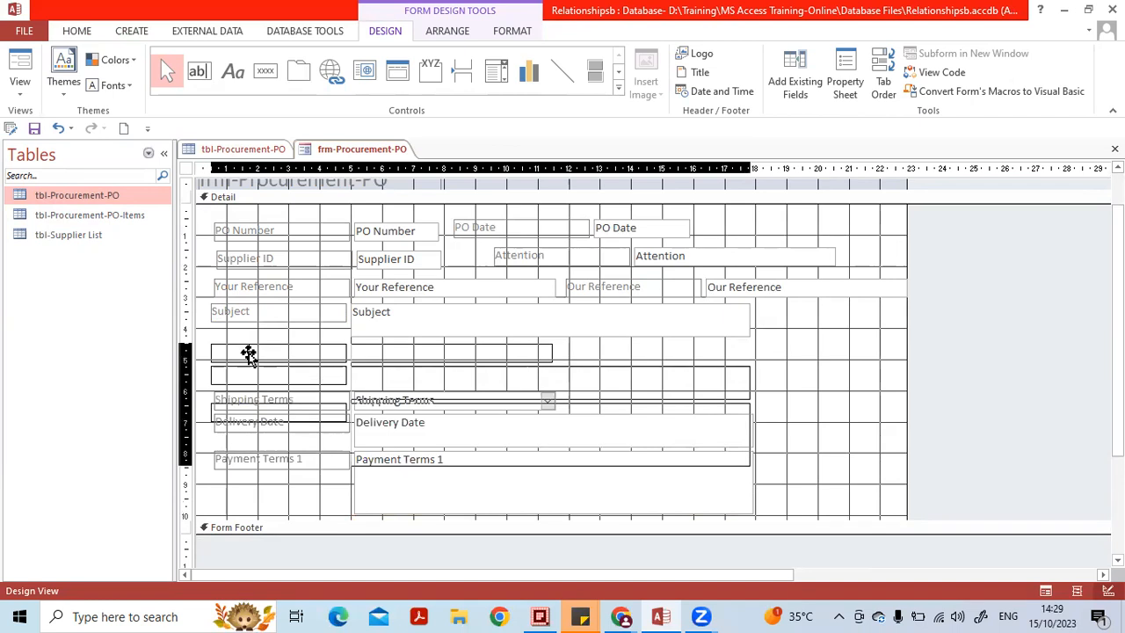
left_click(851, 434)
Step: Reduce the heights of the Payment Terms 1 and Delivery Date boxes and close the gap between the two fields
left_click(718, 445)
left_click_drag(748, 464, 748, 387)
left_click(711, 455)
left_click(712, 381)
left_click(703, 474)
left_click_drag(770, 444, 258, 395)
left_click(419, 457)
Step: Left-align the labels and boxes of the first-column fields from PO Number down to Payment Terms 1
left_click_drag(376, 467, 209, 209)
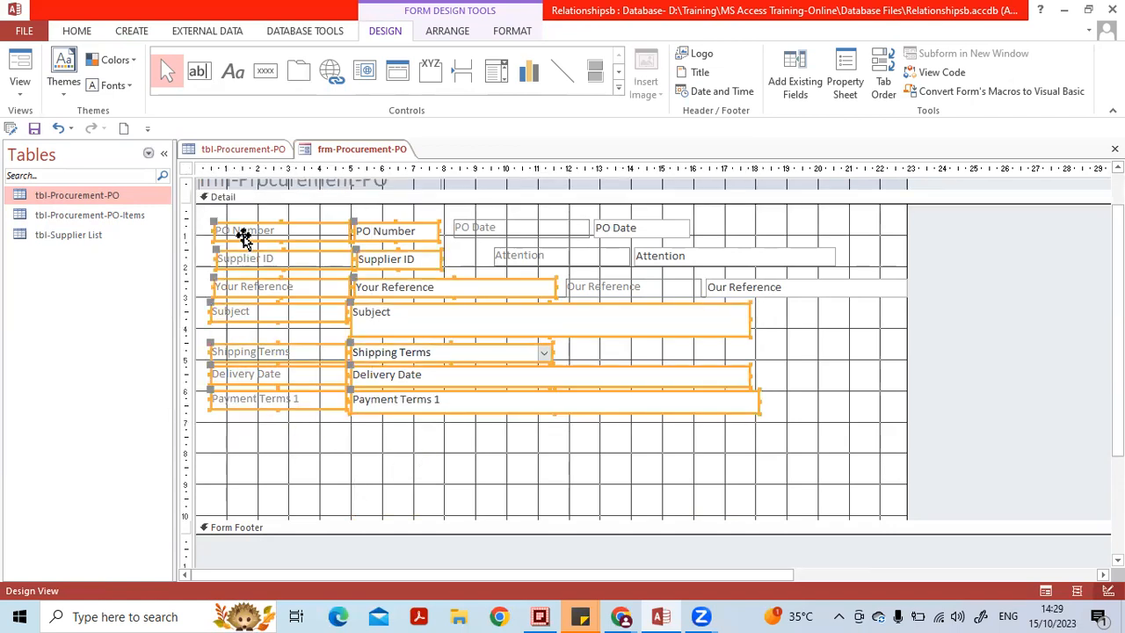
right_click(243, 238)
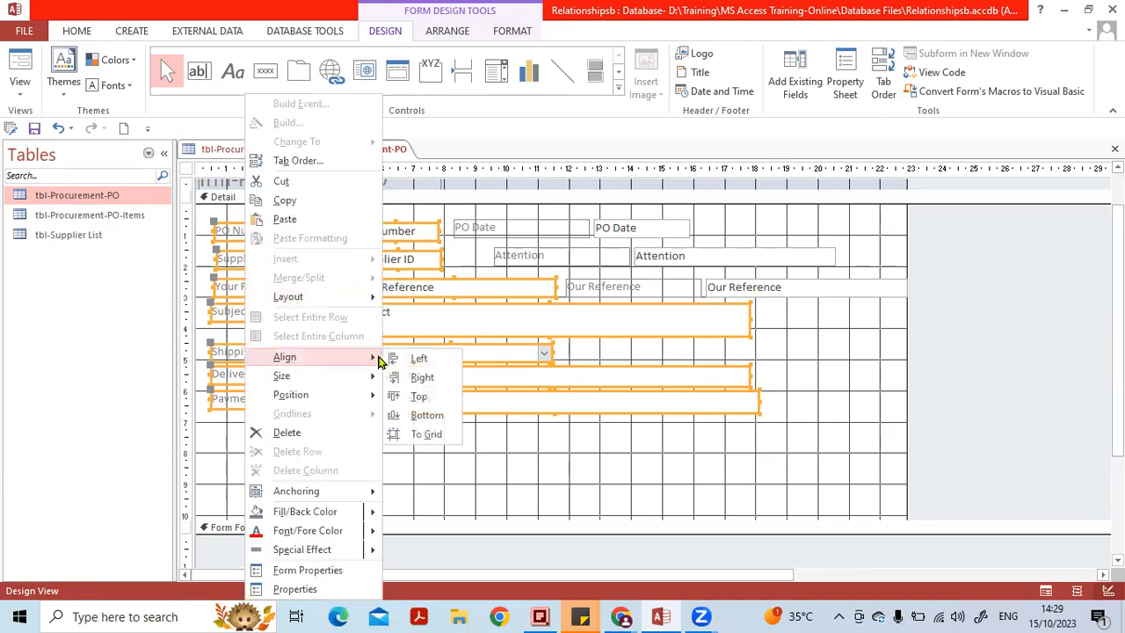
left_click(411, 358)
left_click(410, 420)
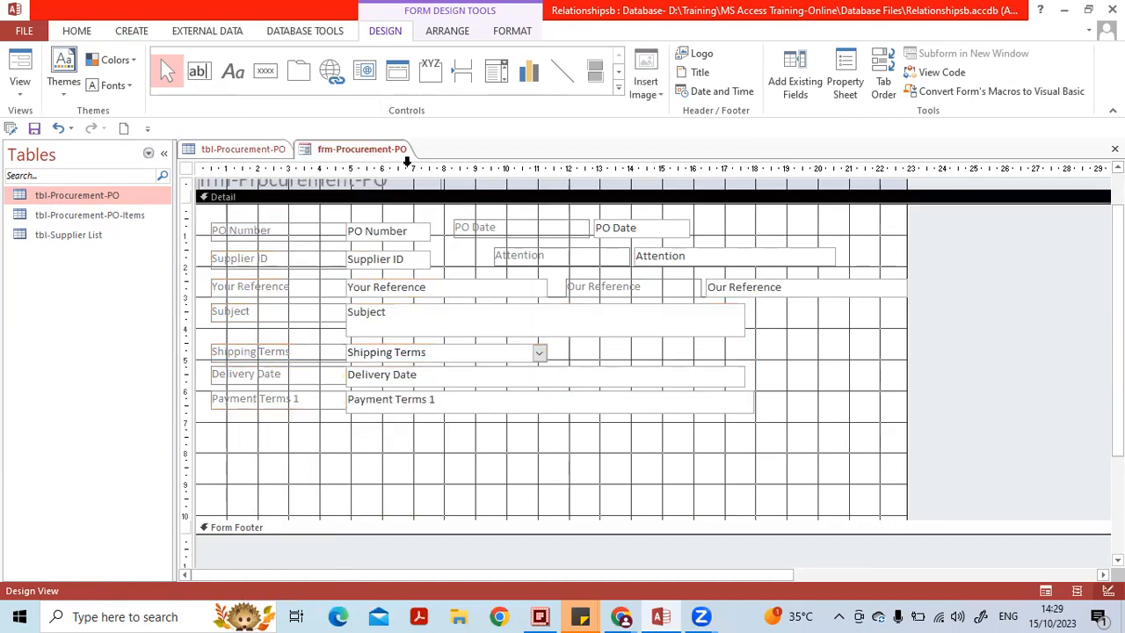
Step: Insert a subform control below Payment Terms 1 that uses the existing form subfrm-PO-Items
left_click(620, 91)
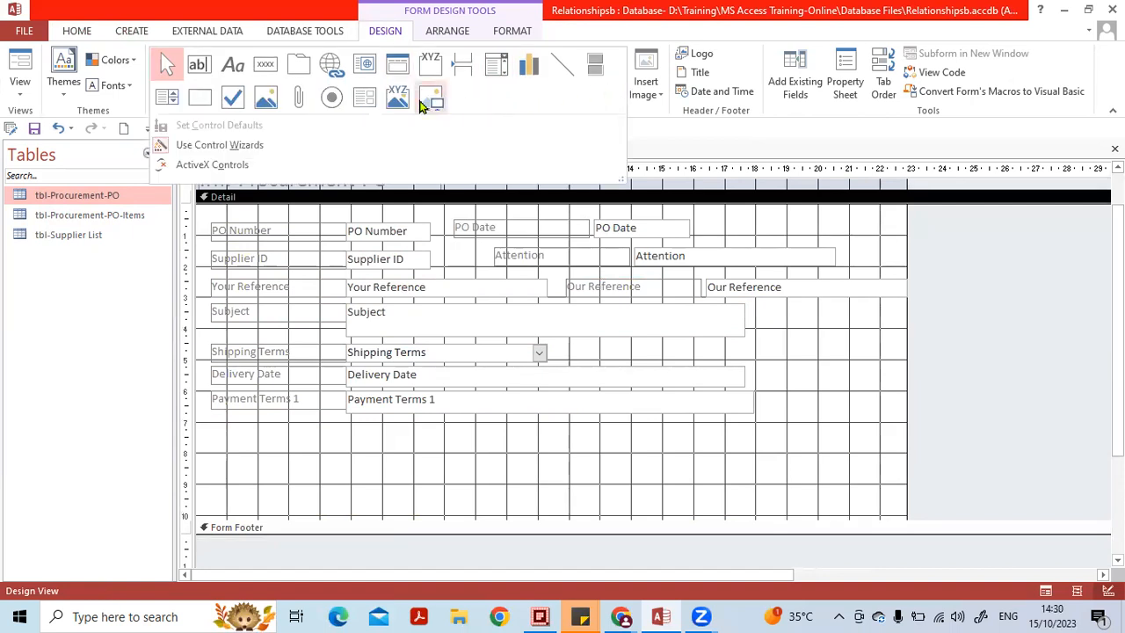
left_click(362, 101)
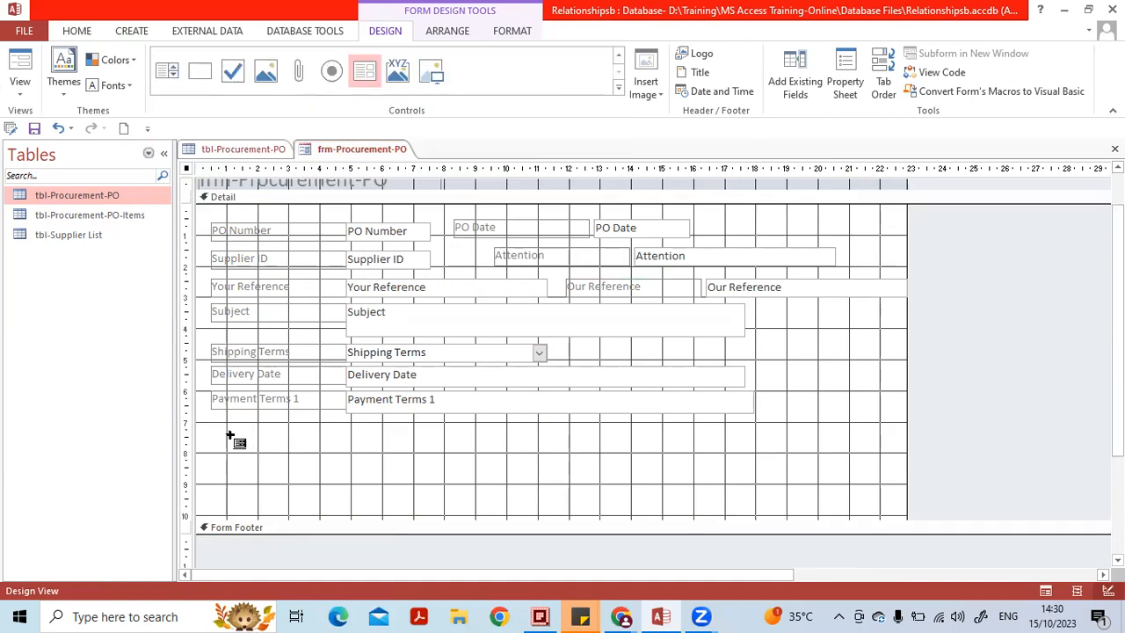
left_click_drag(229, 436, 321, 518)
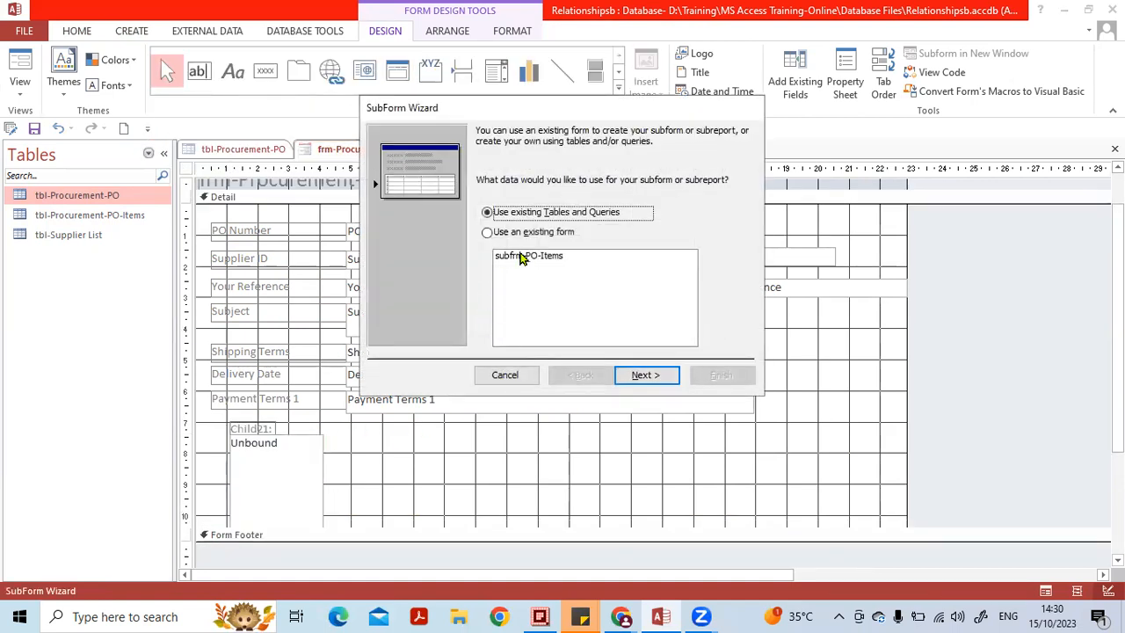
left_click(520, 256)
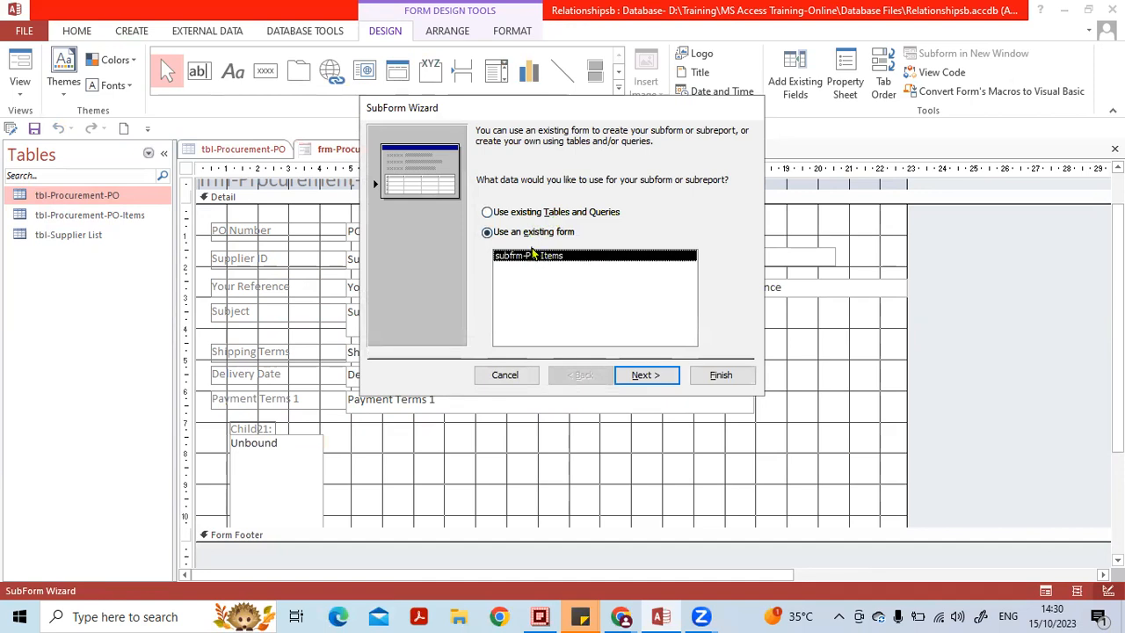
left_click(645, 375)
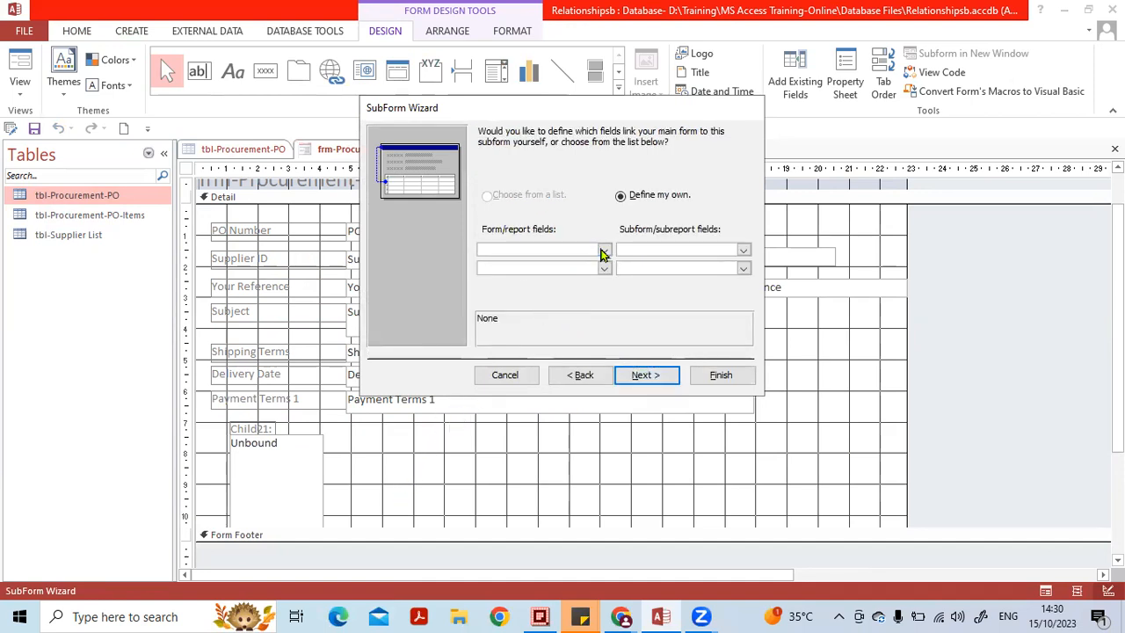
Step: Link the main form's PO Number to the subform's PO No, keep the name subfrm-PO-Items and finish the wizard
left_click(567, 247)
left_click(604, 252)
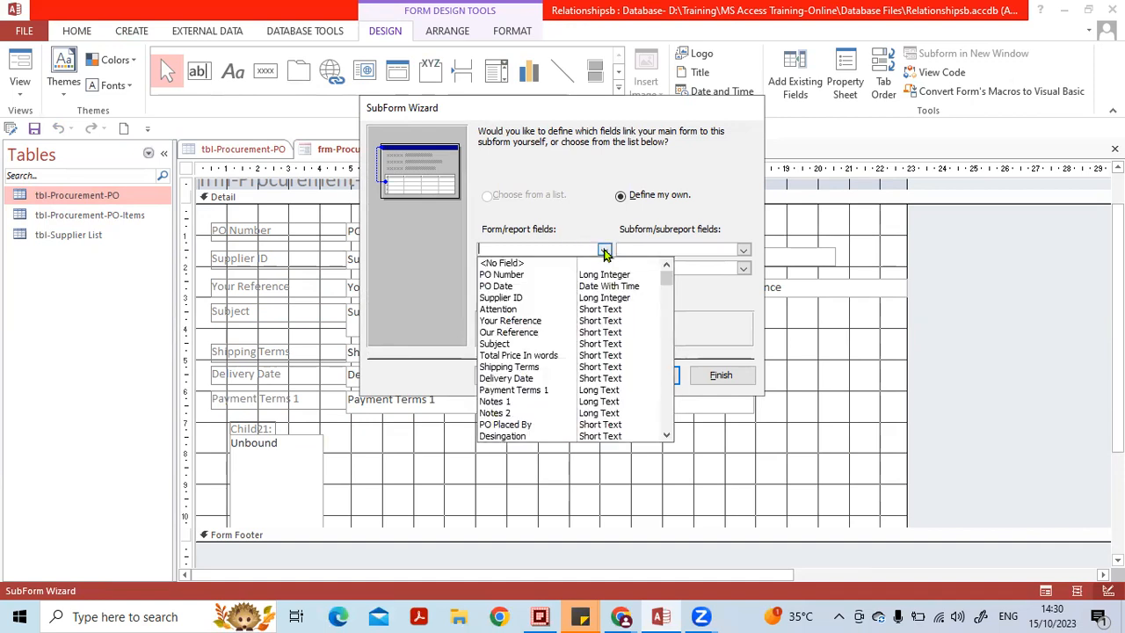
left_click(559, 276)
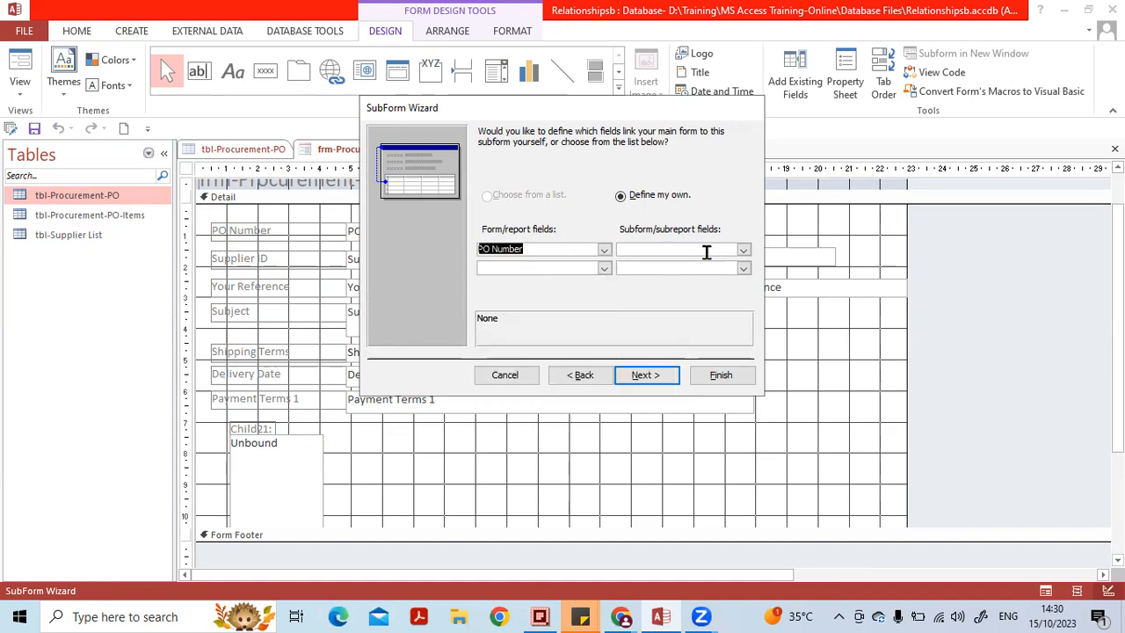
left_click(742, 250)
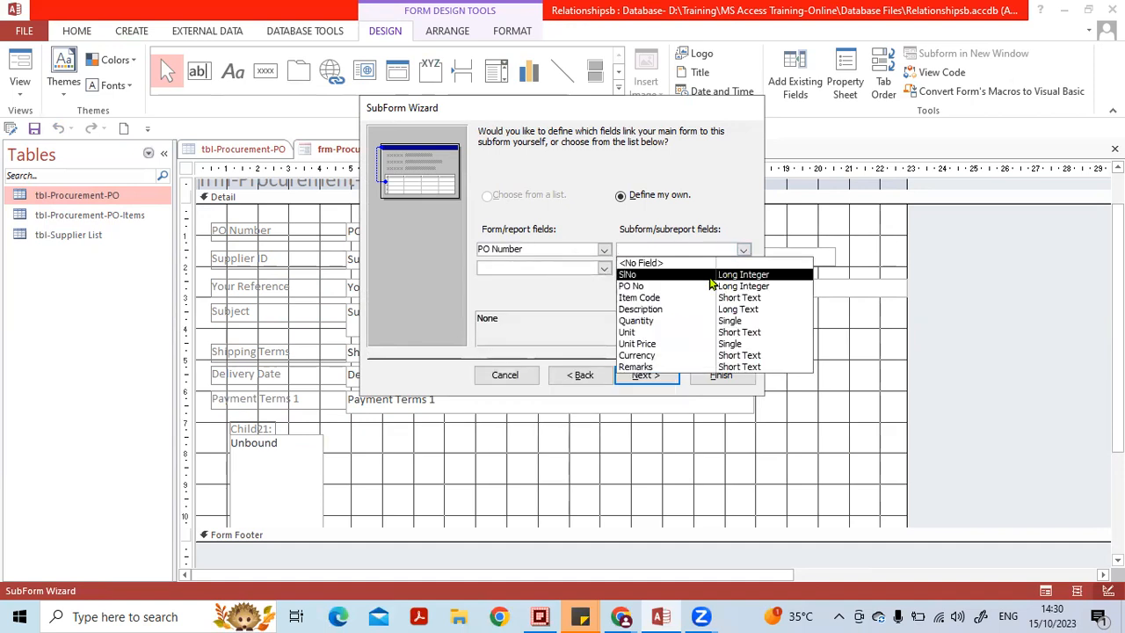
left_click(703, 291)
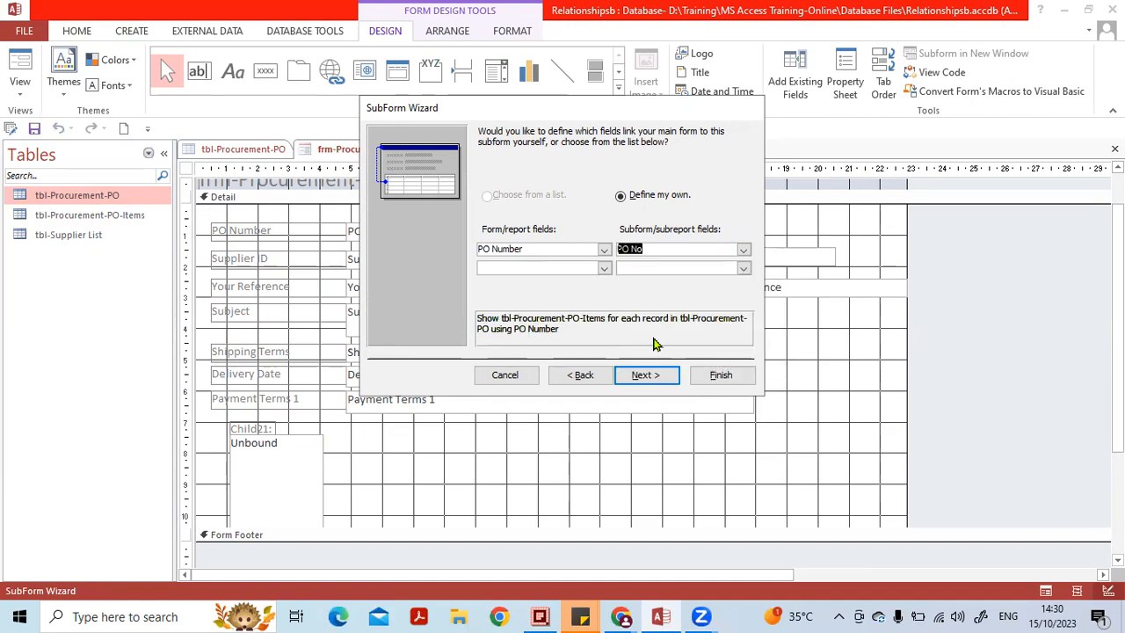
left_click(656, 375)
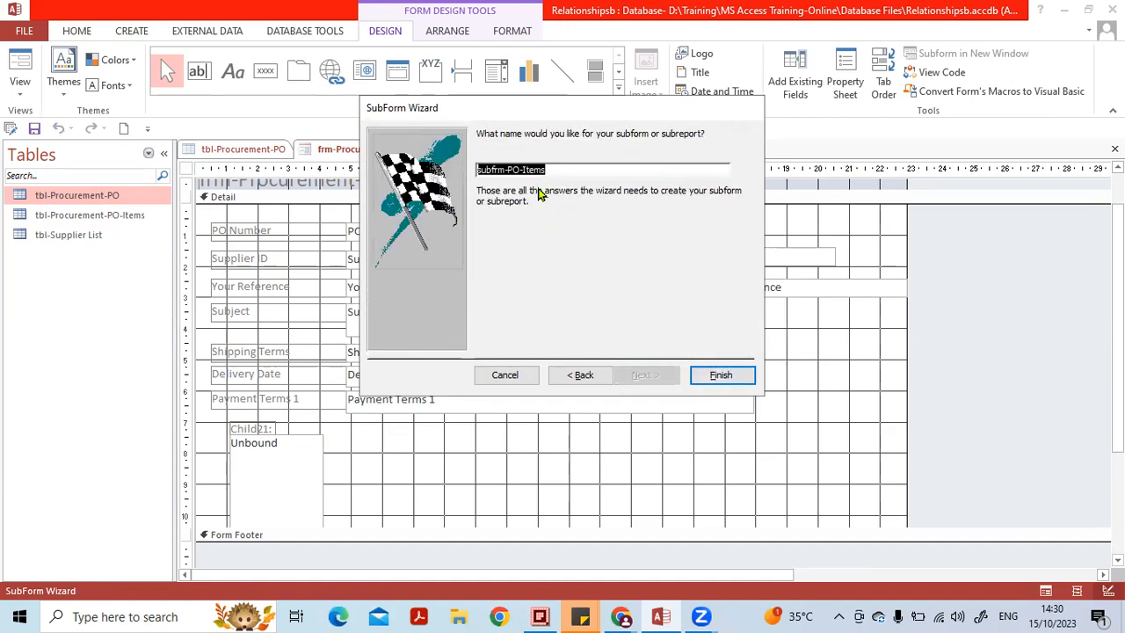
left_click(721, 375)
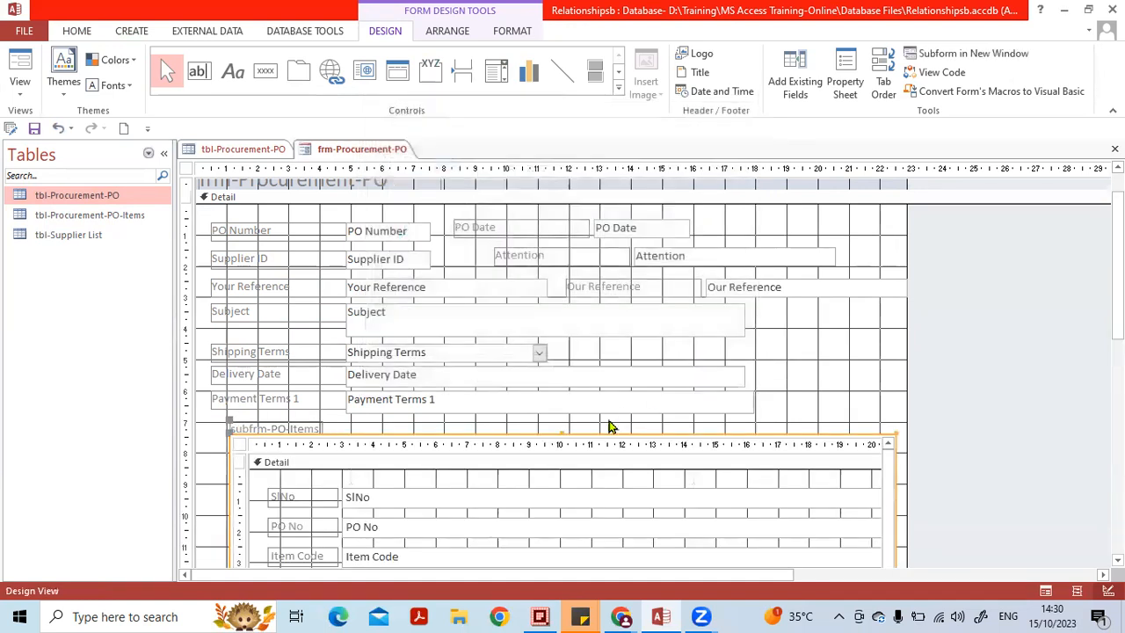
Step: Move the subfrm-PO-Items subform up and left so it starts directly below Payment Terms 1 near the form's edge
left_click(851, 412)
left_click(812, 434)
left_click_drag(809, 435, 782, 430)
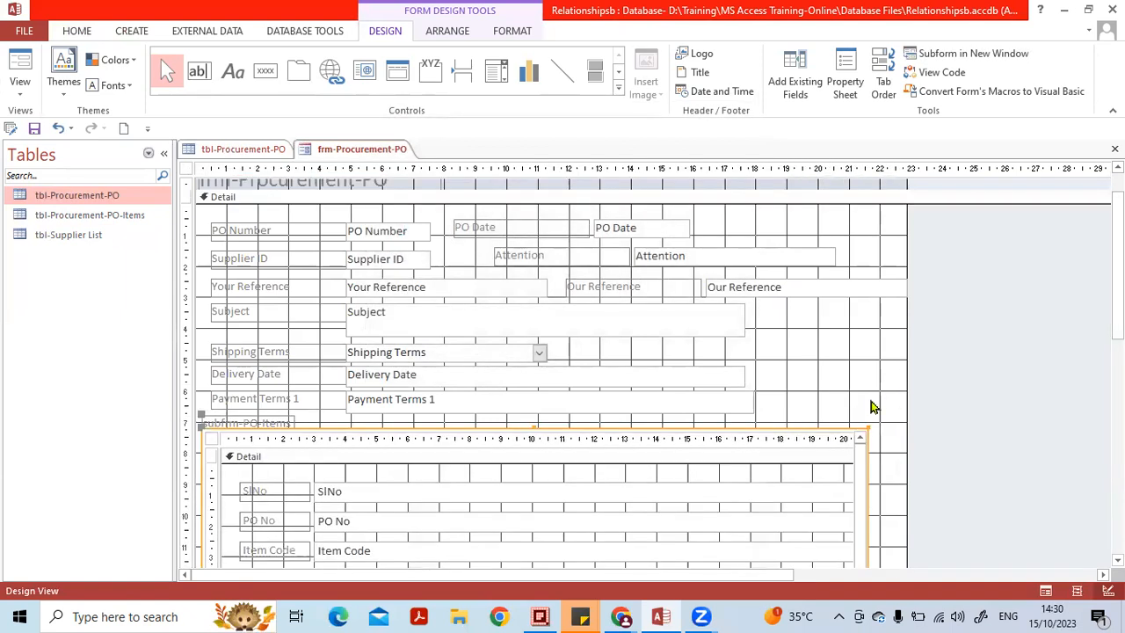
left_click(878, 351)
Step: Add a command button to the right of the Shipping Terms field that performs the Close Form action
left_click(265, 70)
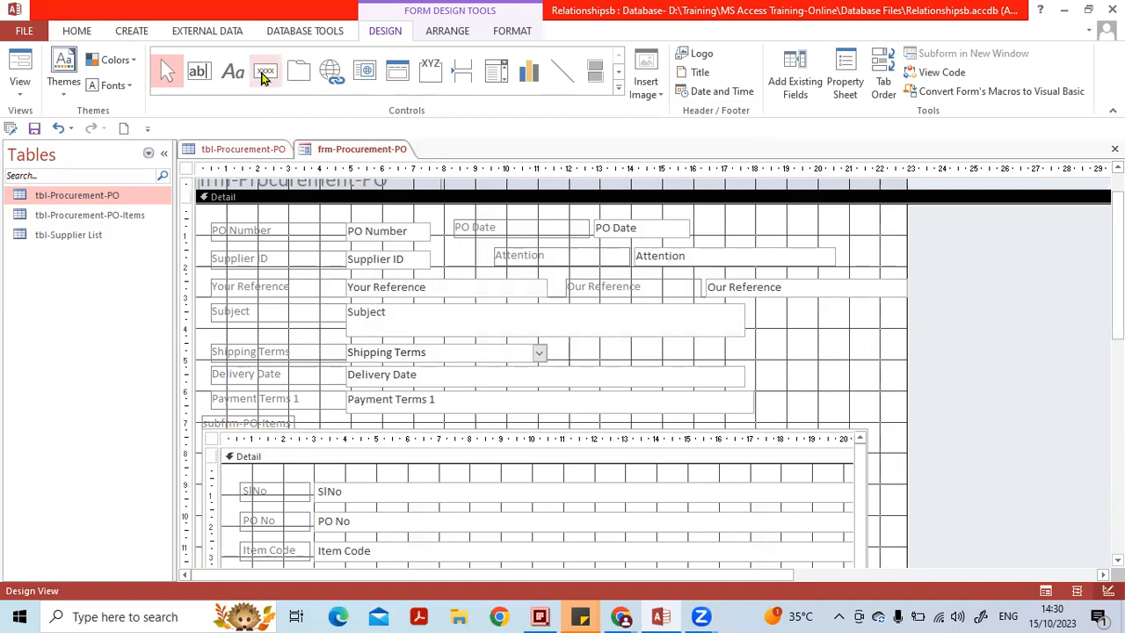
left_click(822, 338)
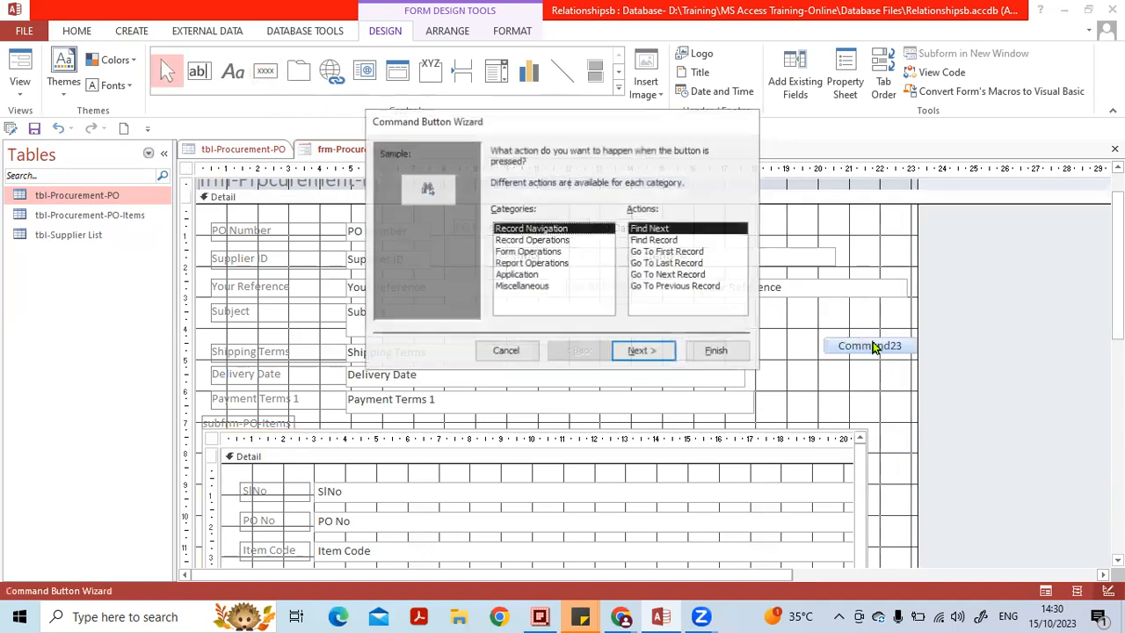
left_click(546, 252)
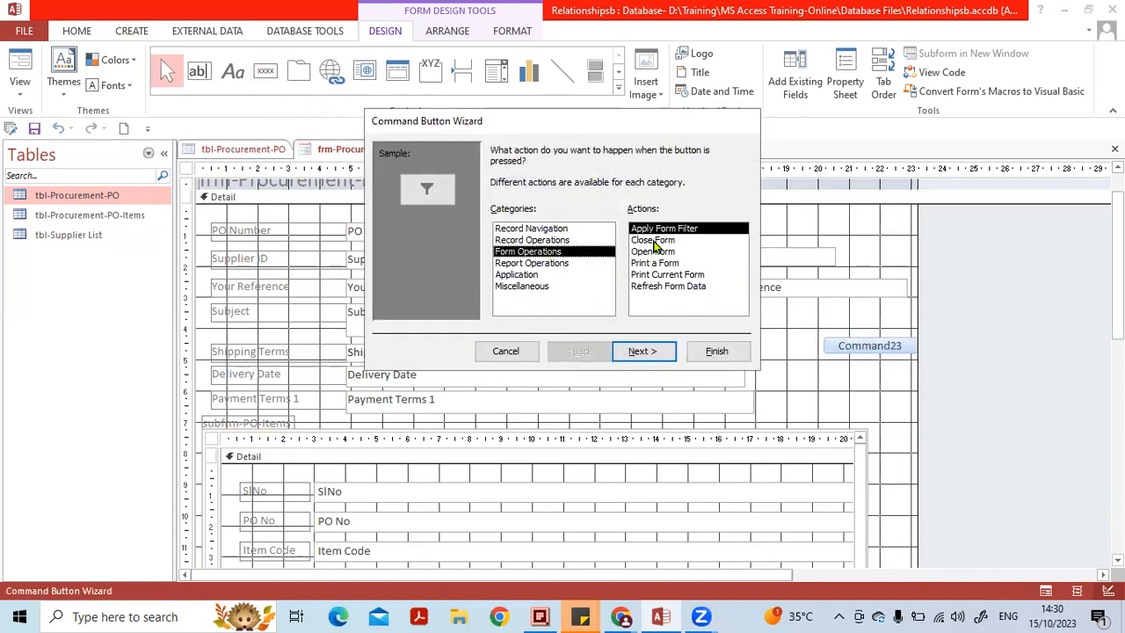
left_click(654, 241)
left_click(715, 350)
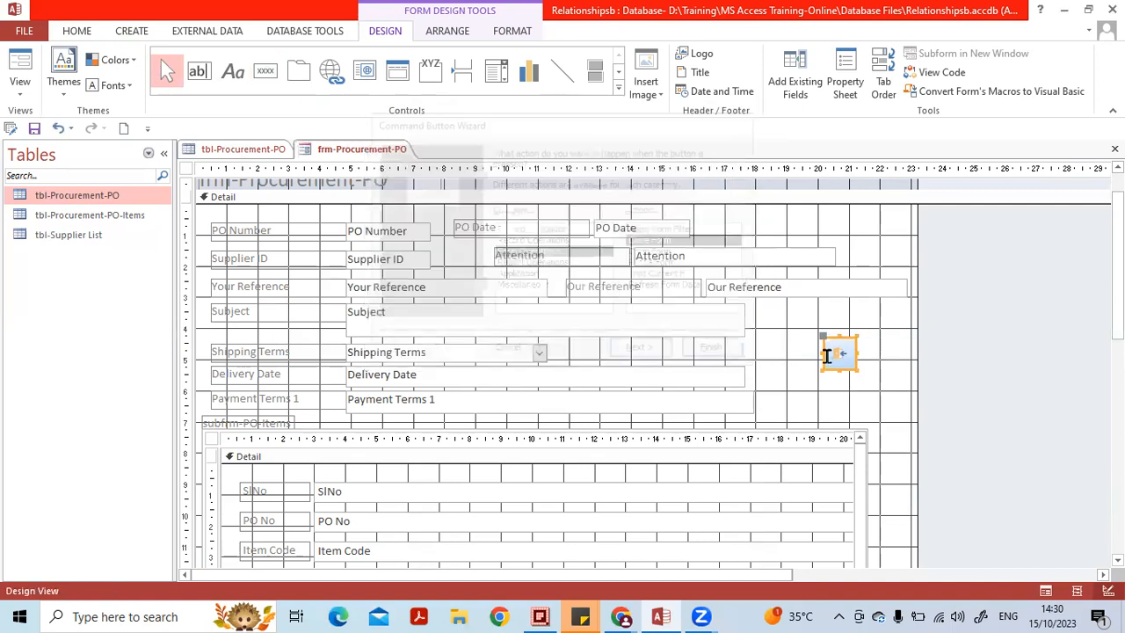
Step: Save and close frm-Procurement-PO, and close the tbl-Procurement-PO datasheet
left_click(883, 359)
left_click(1114, 148)
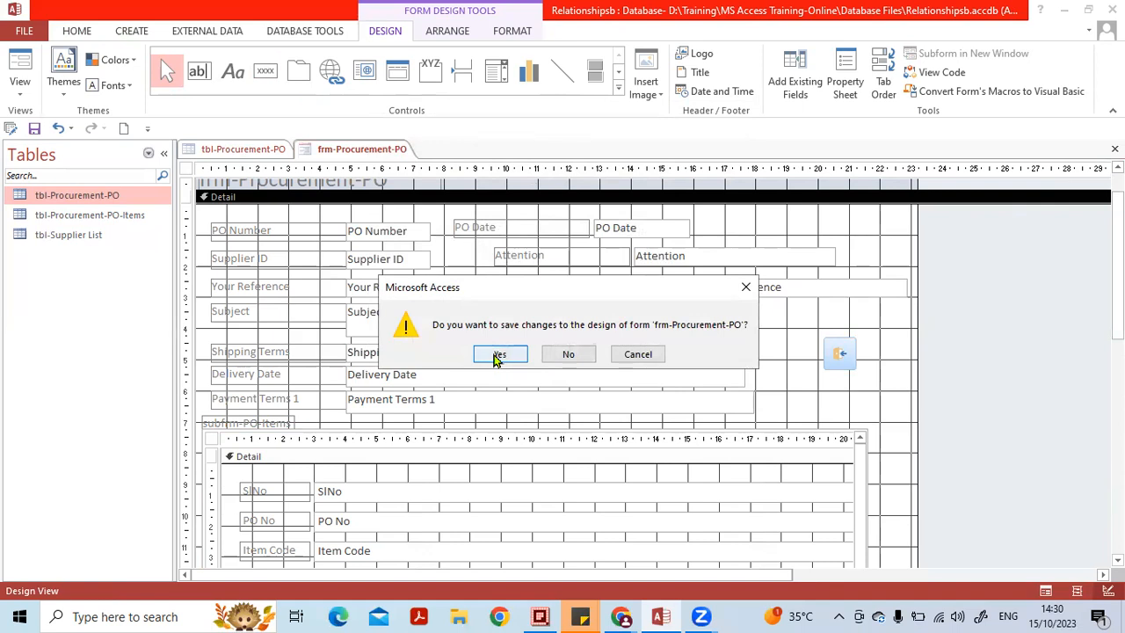
left_click(498, 355)
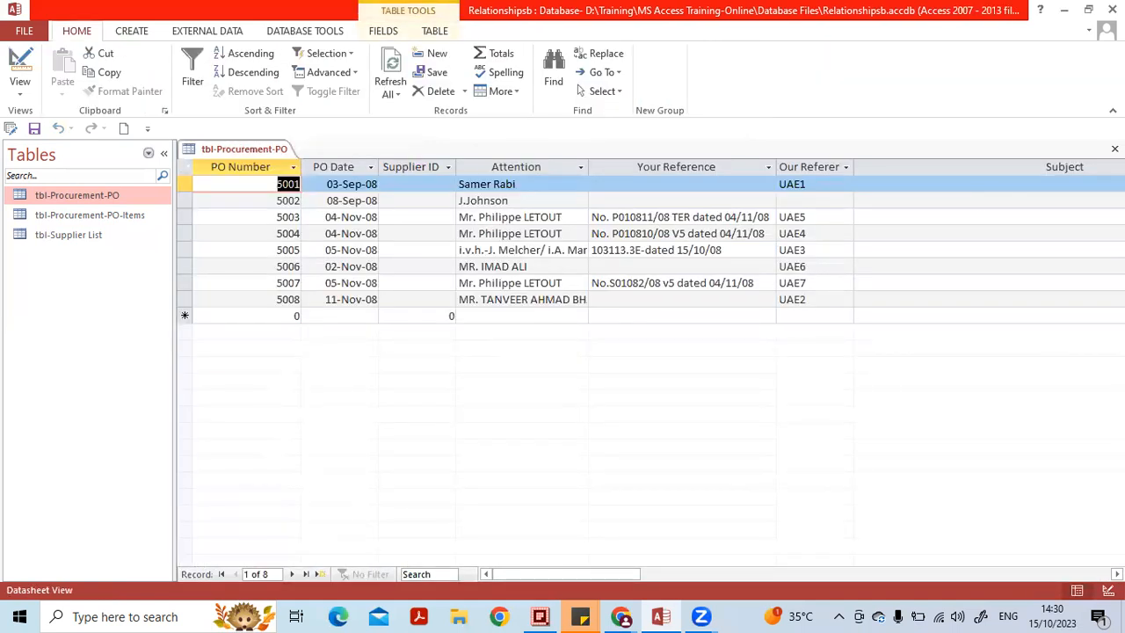
left_click(1114, 149)
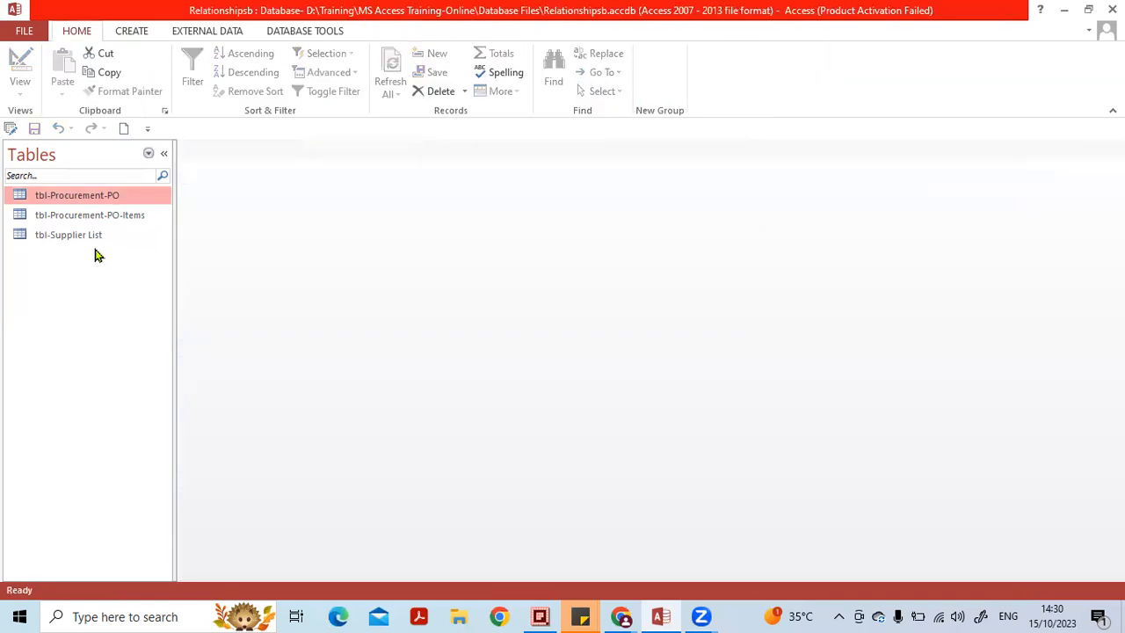
Step: Switch the object list from tables only to all Access objects
left_click(149, 154)
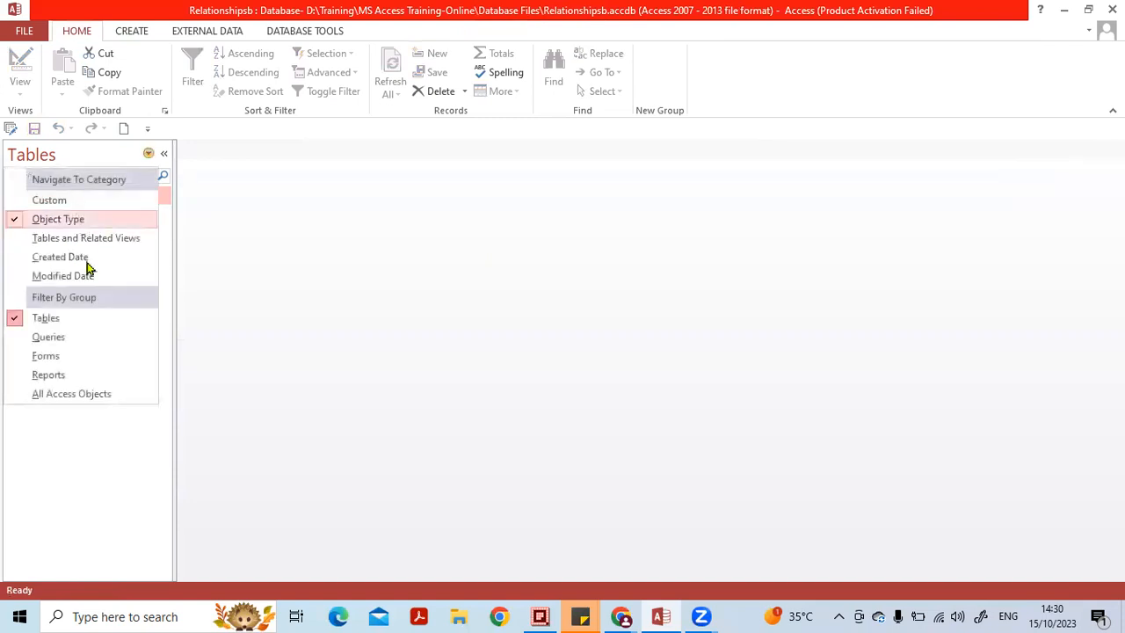
left_click(48, 356)
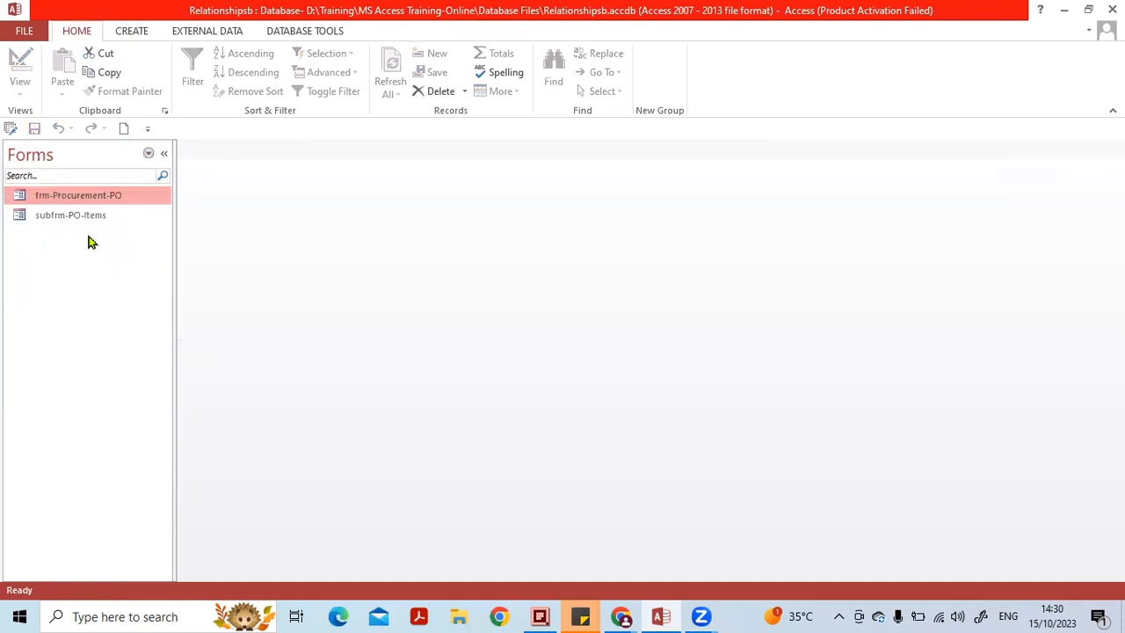
left_click(148, 154)
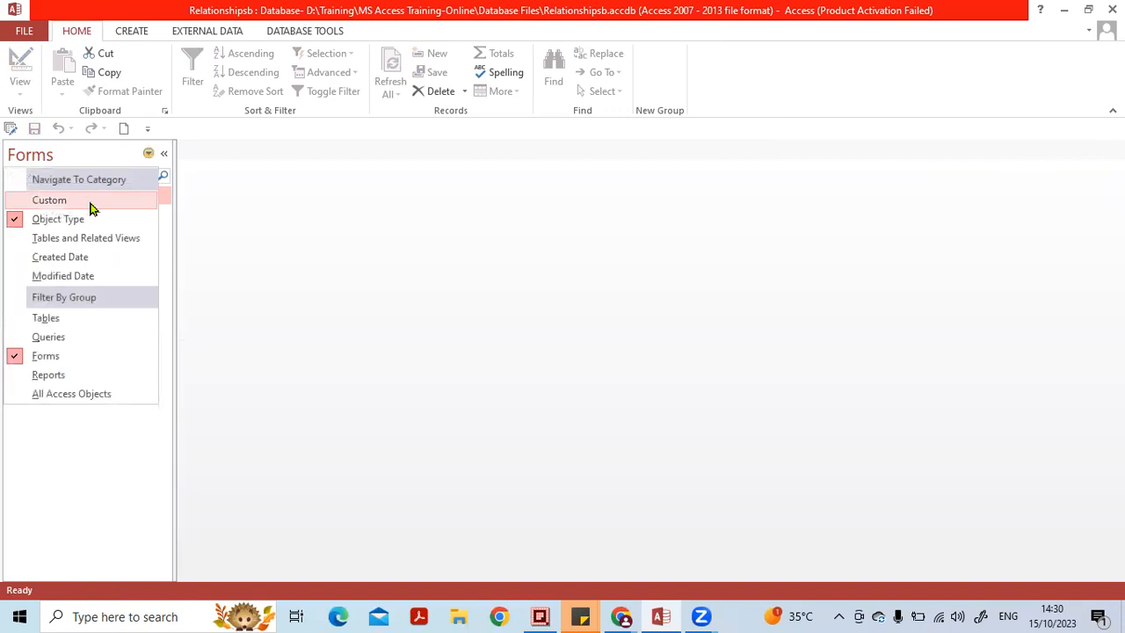
left_click(70, 396)
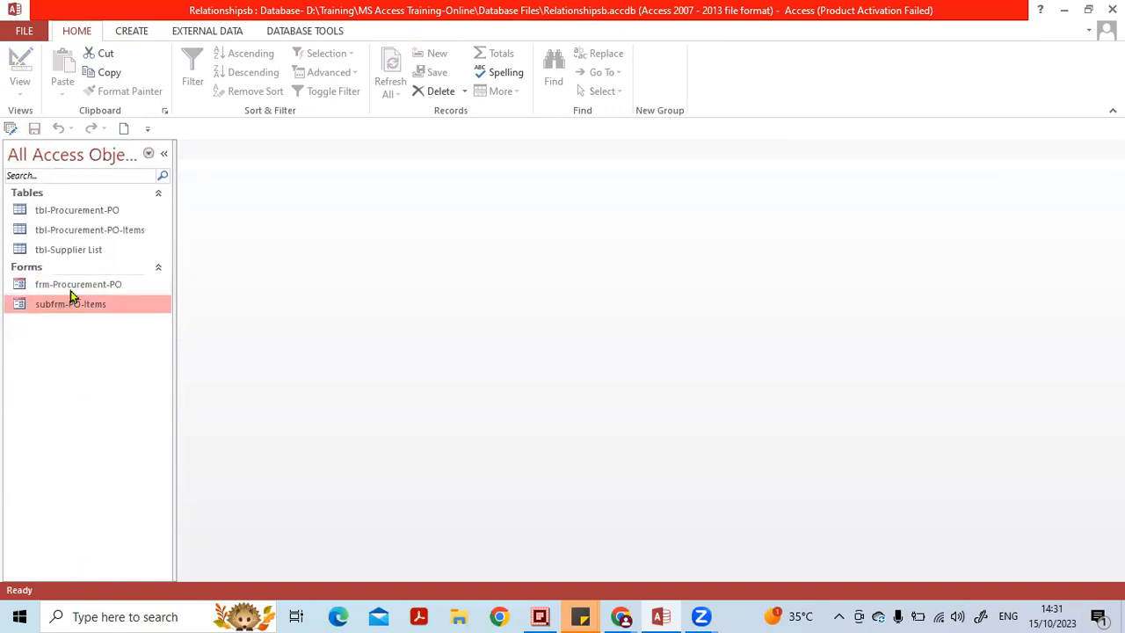
Step: Open frm-Procurement-PO to check its Supplier ID field and linked items, and close the form
double_click(73, 292)
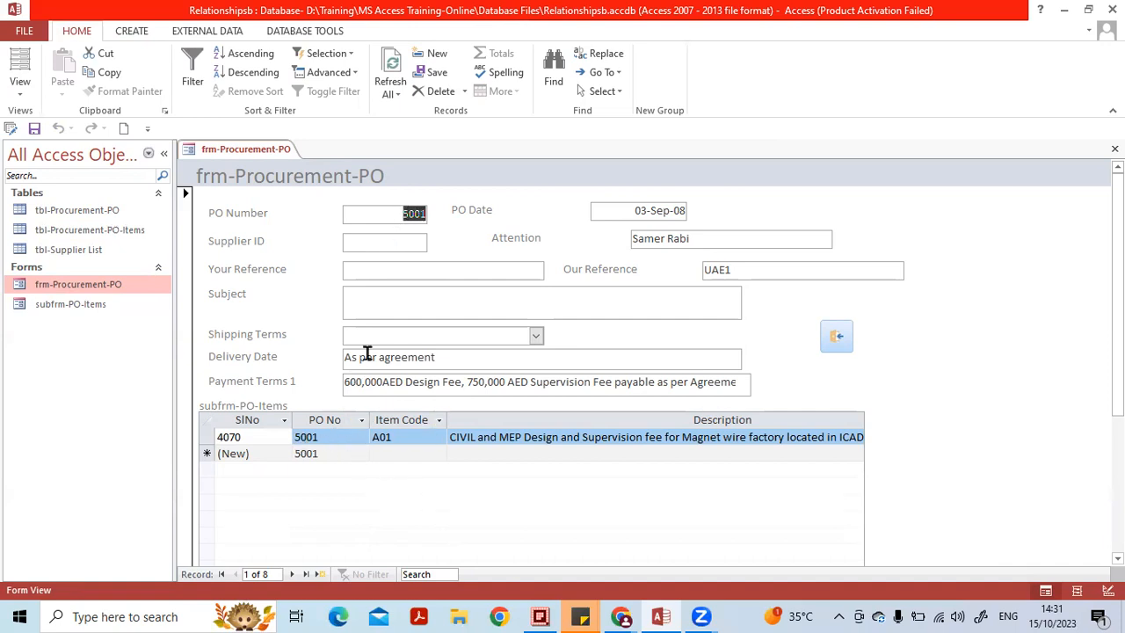
left_click(364, 249)
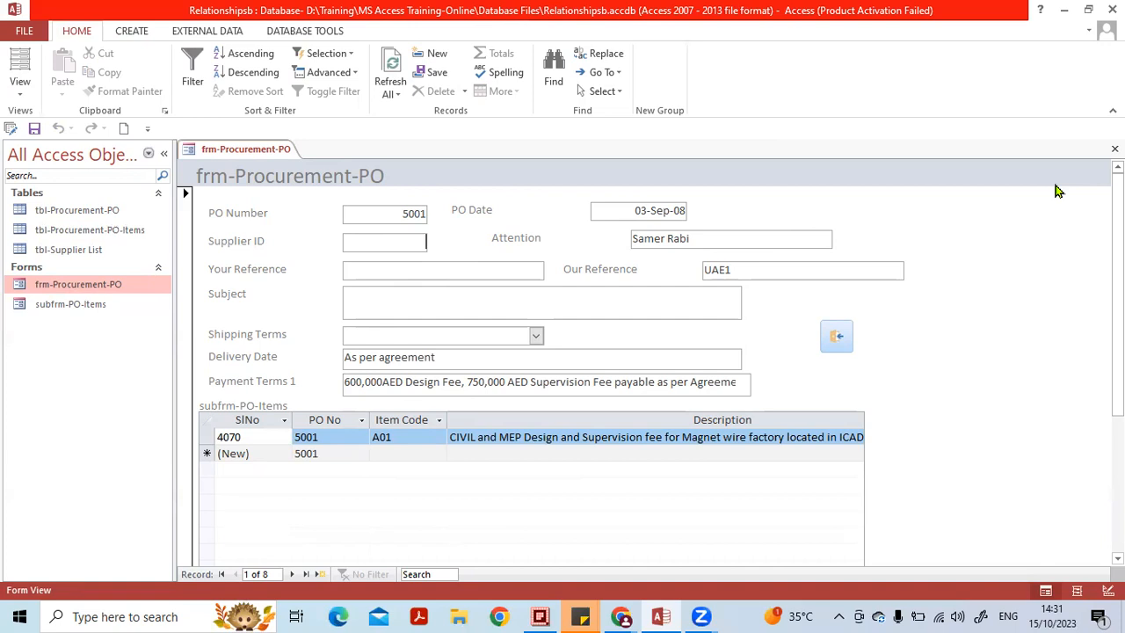
left_click(1115, 149)
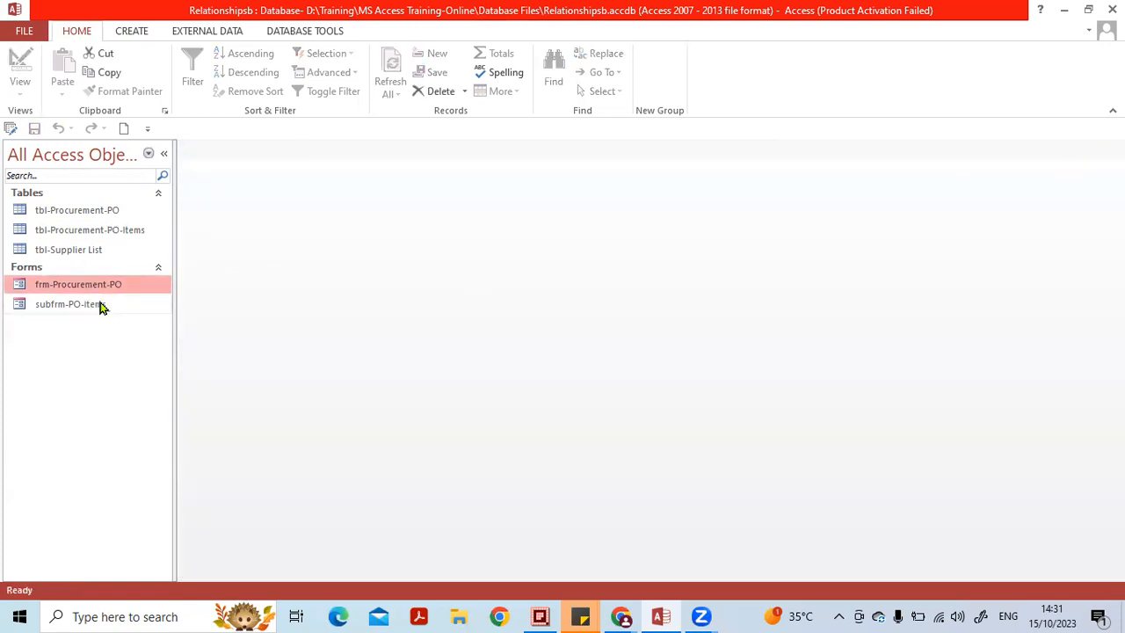
Step: Open tbl-Procurement-PO in Design View and set the Supplier ID field's lookup display control to Combo Box
left_click(83, 233)
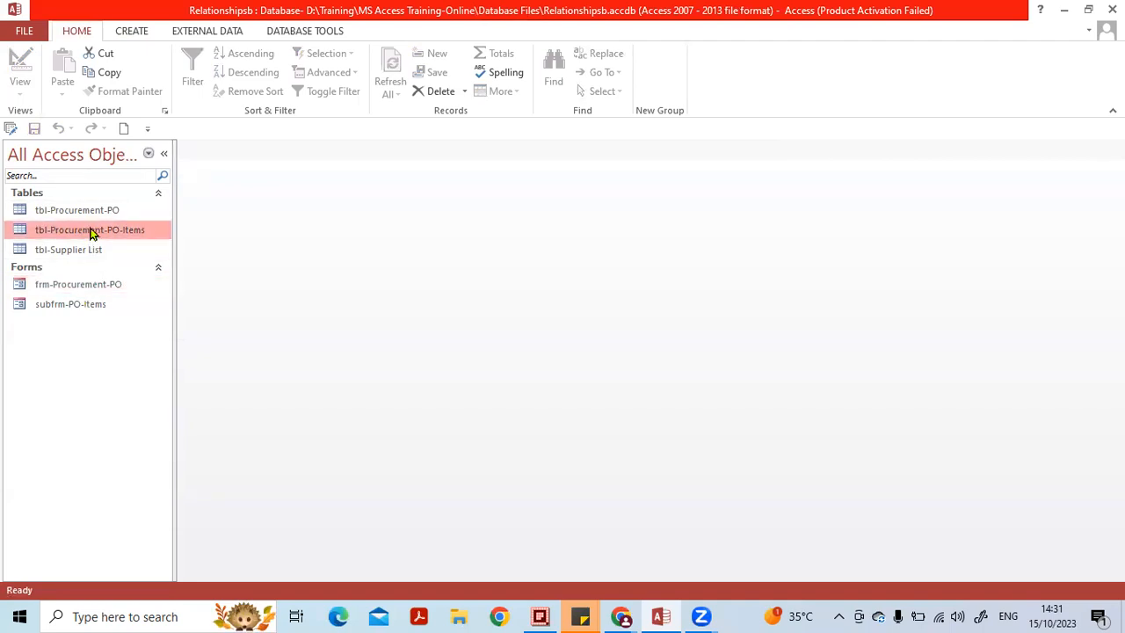
left_click(74, 211)
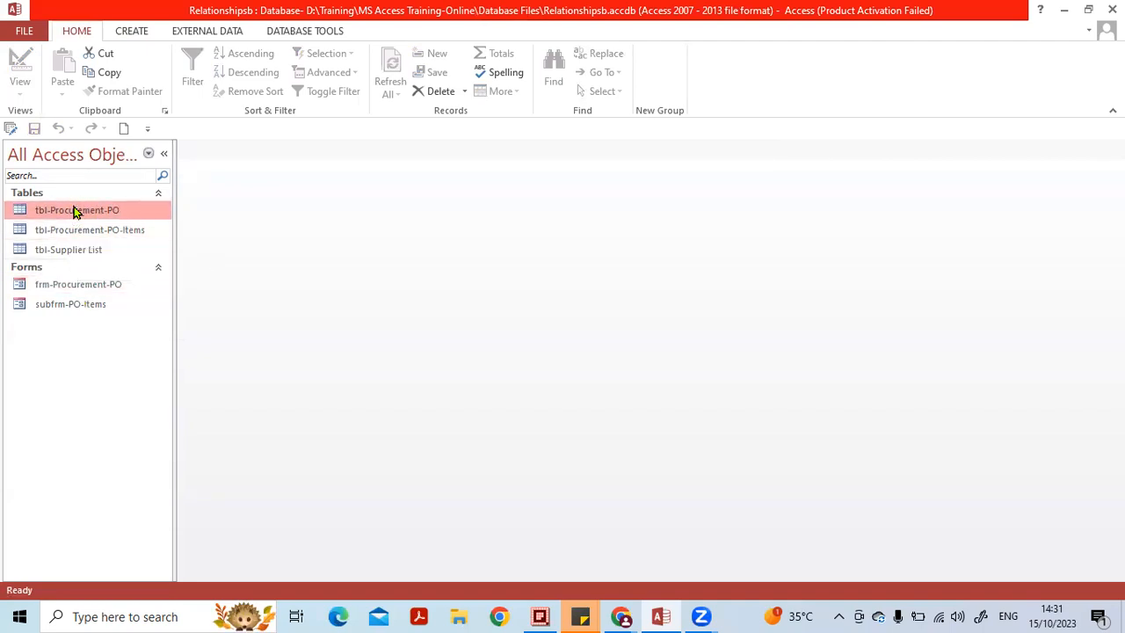
right_click(74, 211)
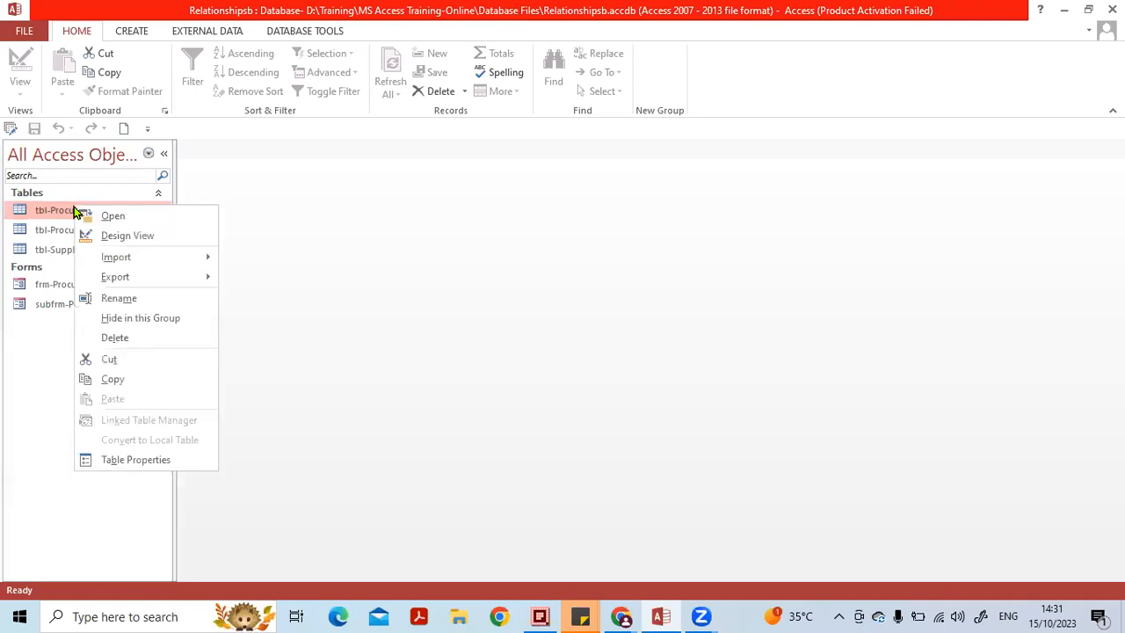
left_click(109, 241)
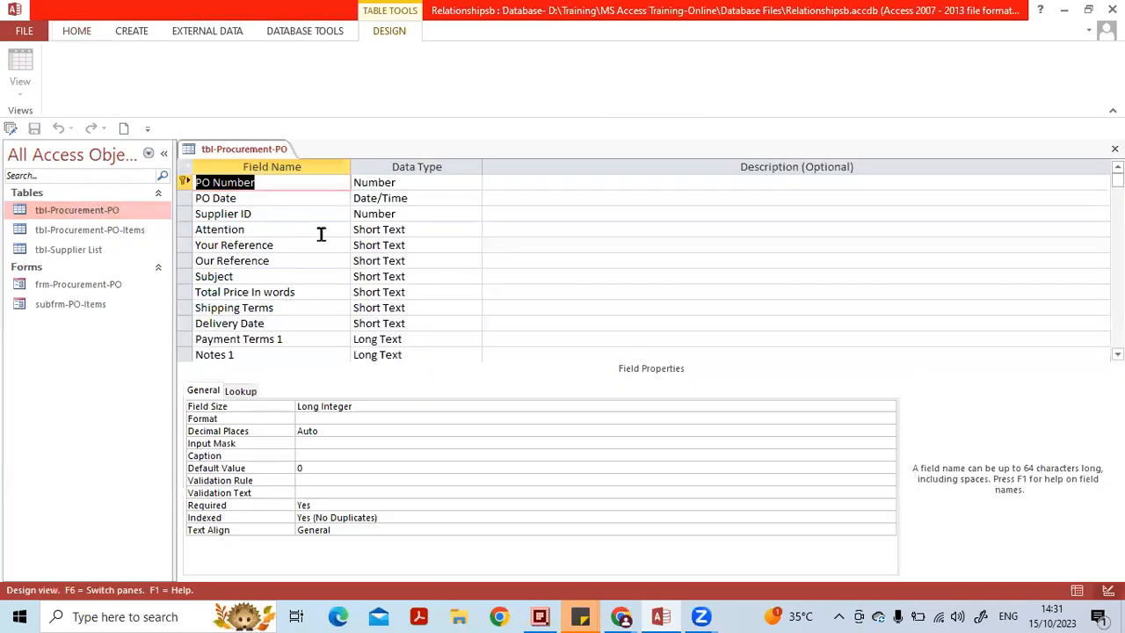
left_click(426, 215)
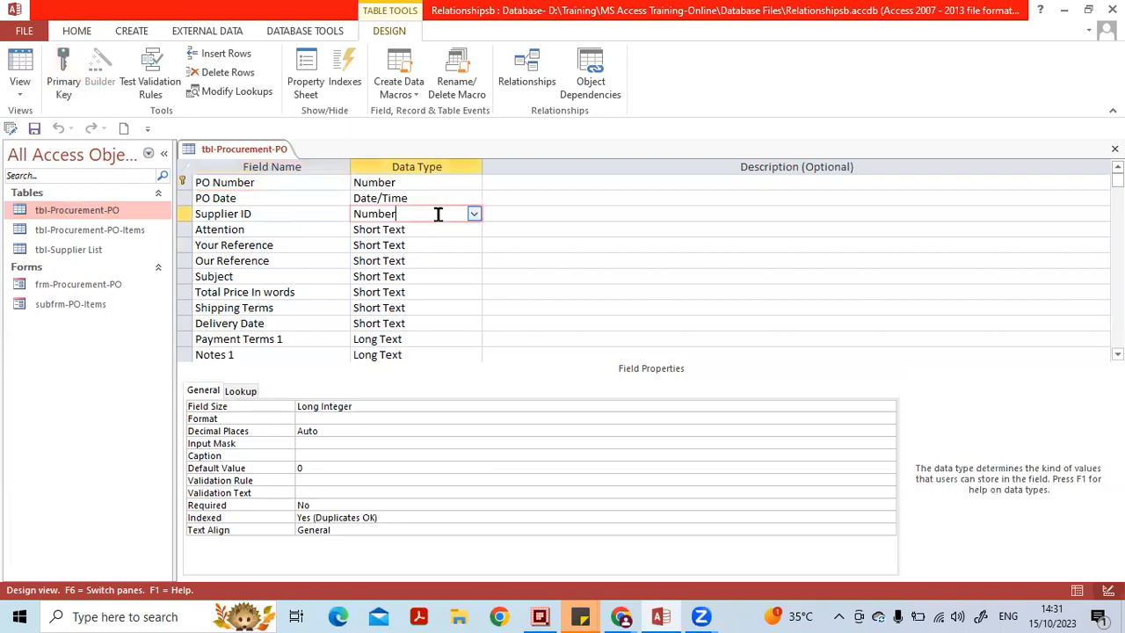
left_click(242, 391)
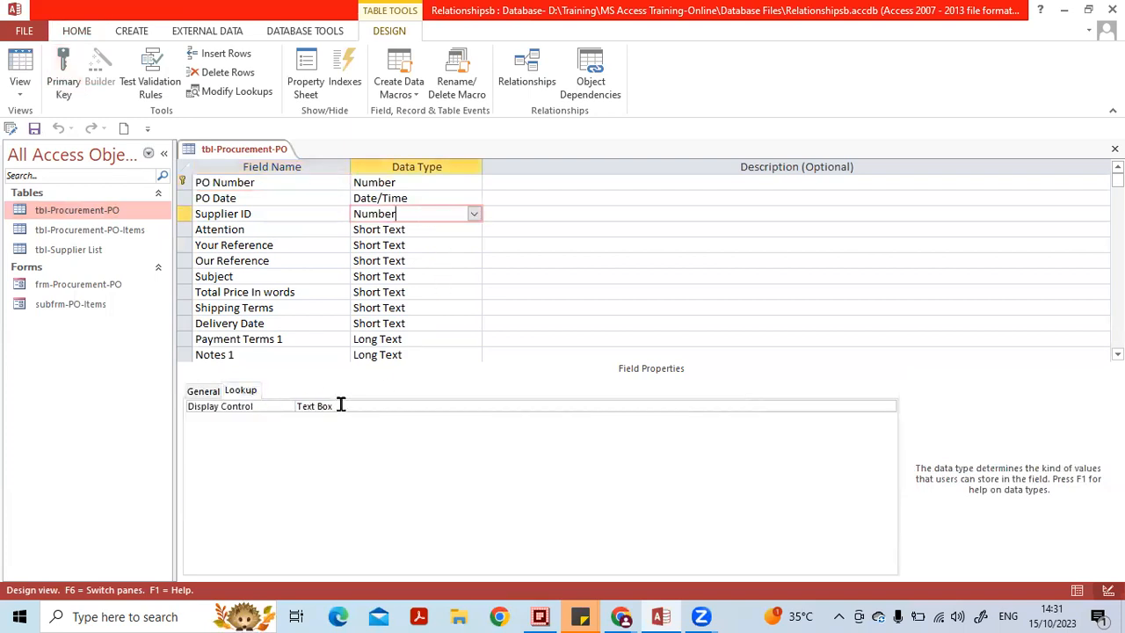
left_click(876, 406)
left_click(888, 408)
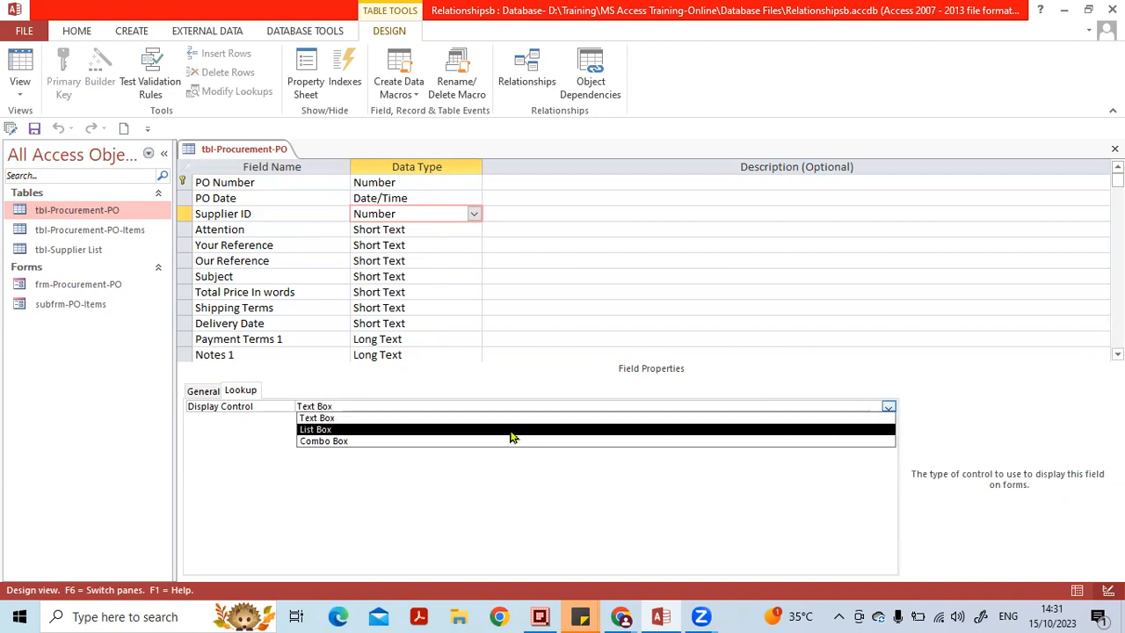
left_click(424, 441)
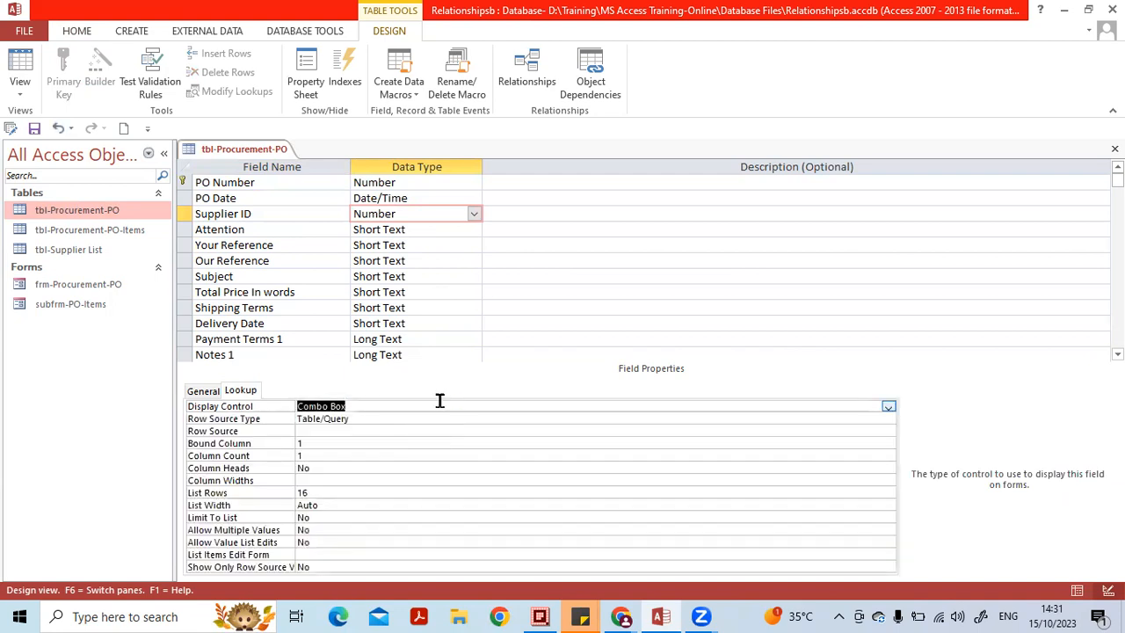
Step: Set the Supplier ID lookup's row source to tbl-Supplier List, and save and close the table design
left_click(362, 430)
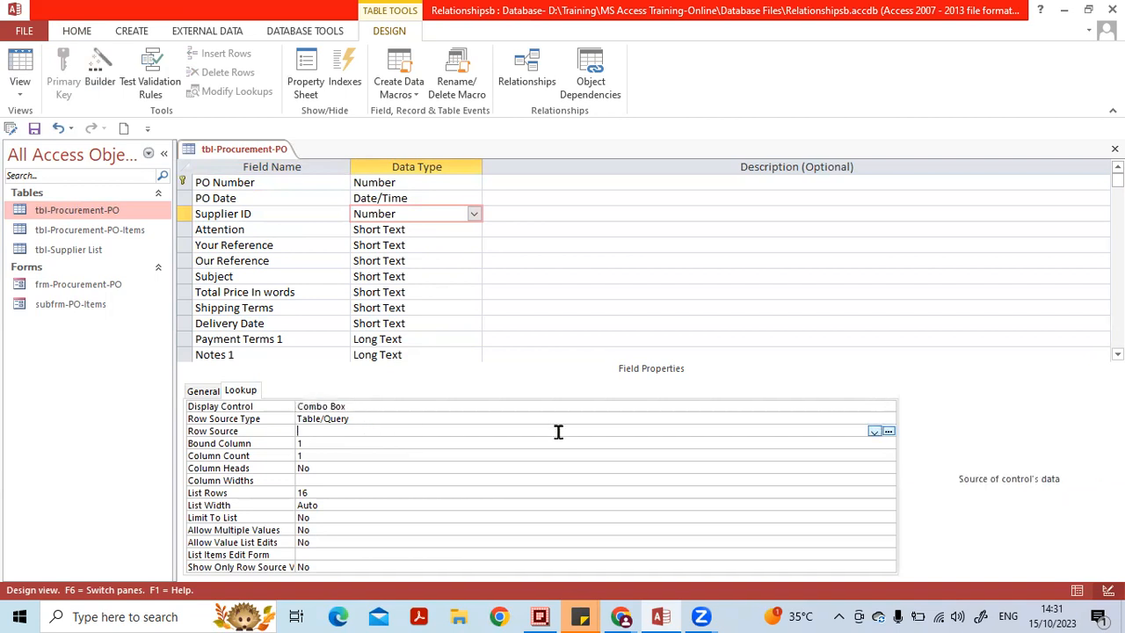
left_click(875, 431)
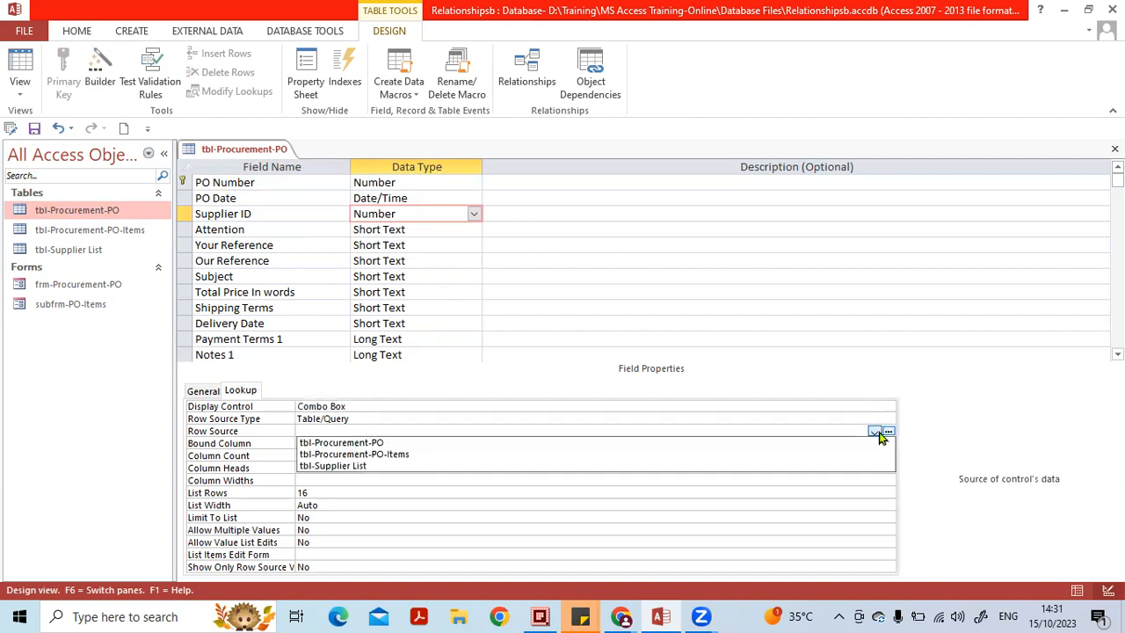
left_click(435, 464)
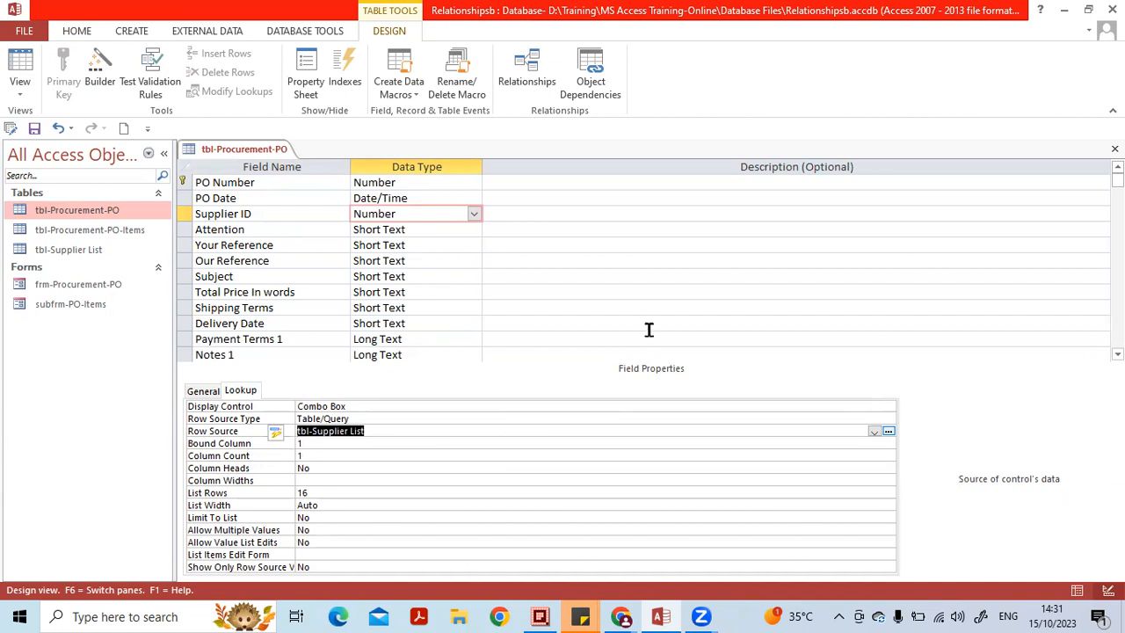
left_click(1114, 150)
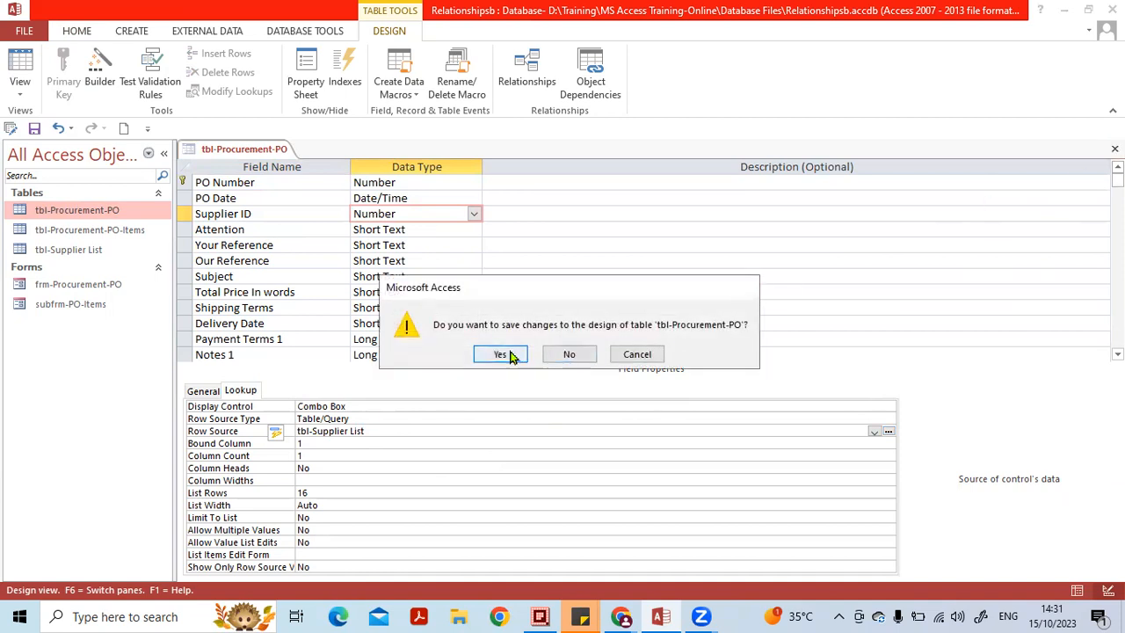
left_click(501, 354)
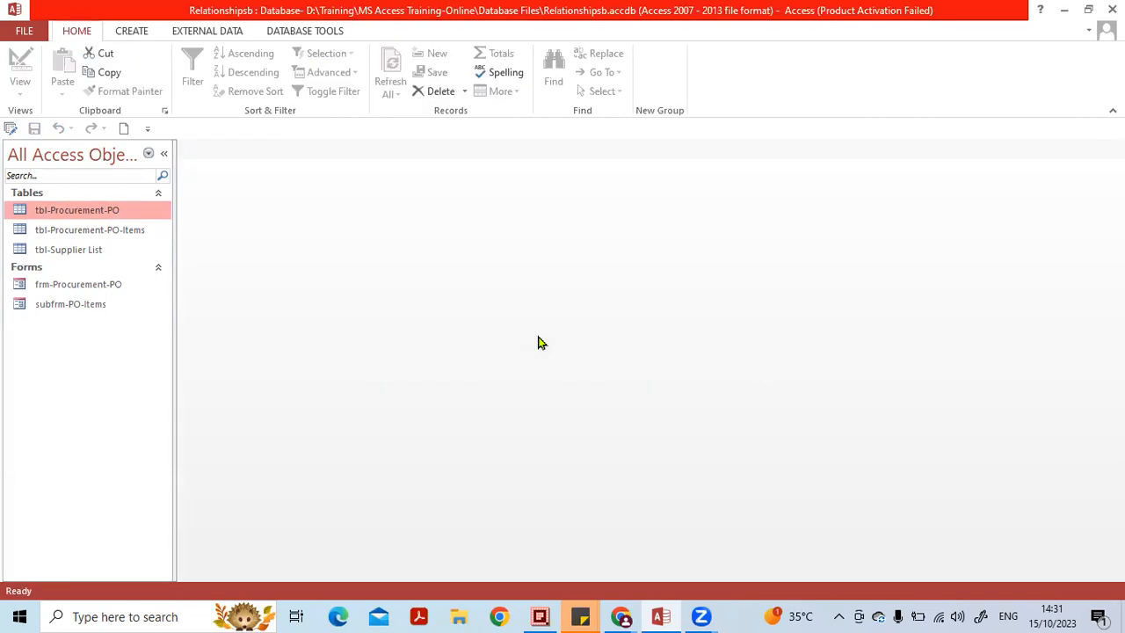
Step: Open frm-Procurement-PO, switch it to Design View and delete the old Supplier ID label and text box
double_click(80, 290)
left_click(410, 239)
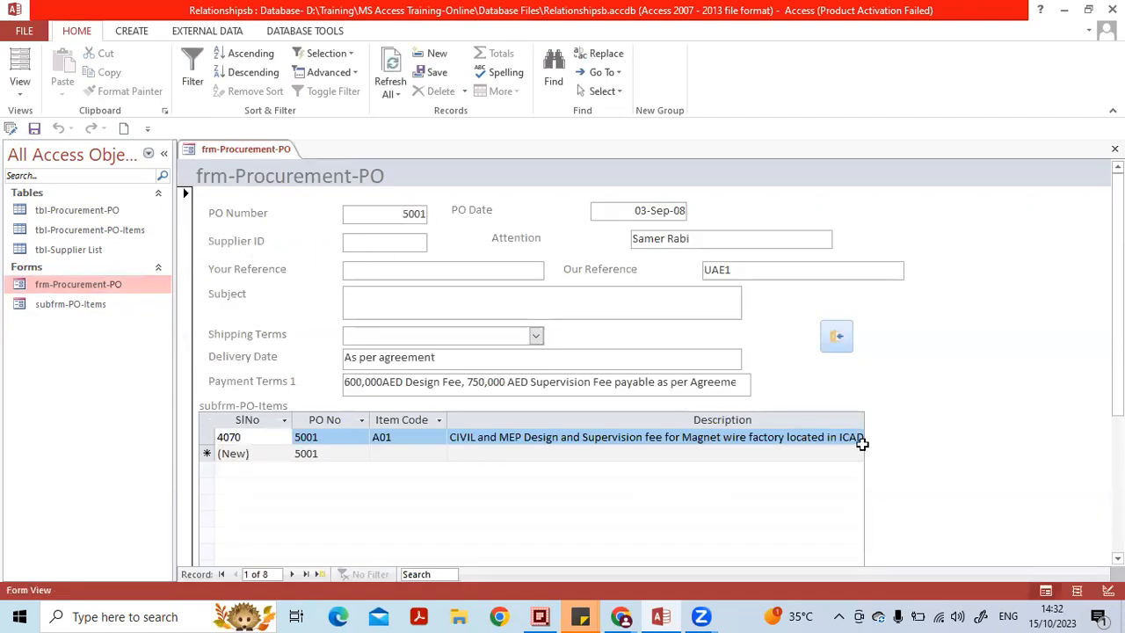
left_click(1108, 589)
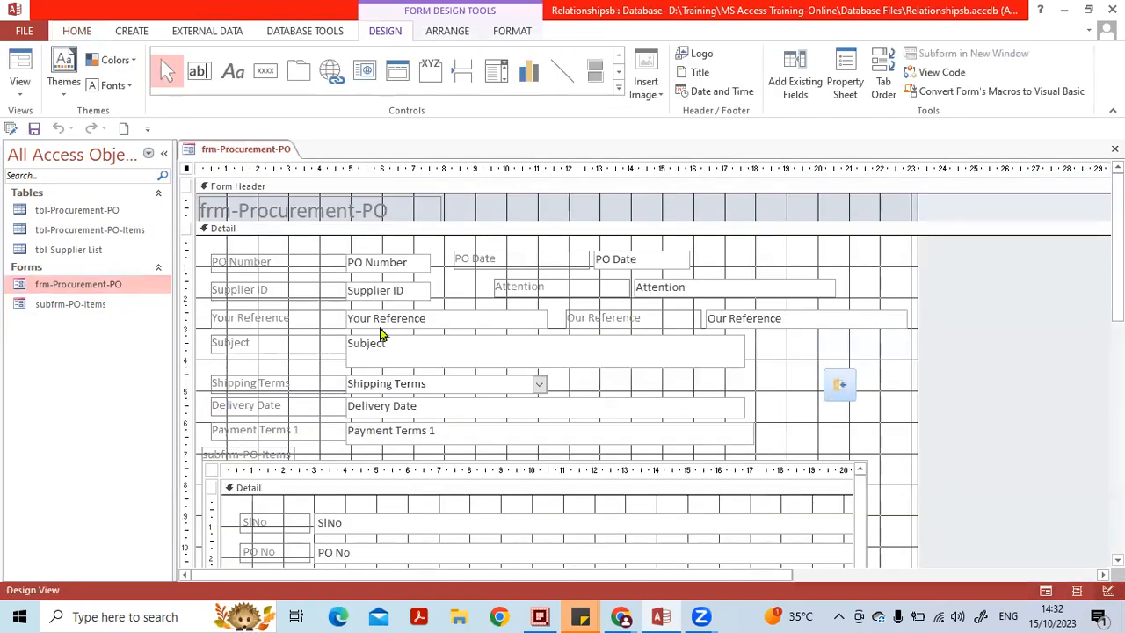
left_click_drag(450, 296, 264, 294)
key("Delete")
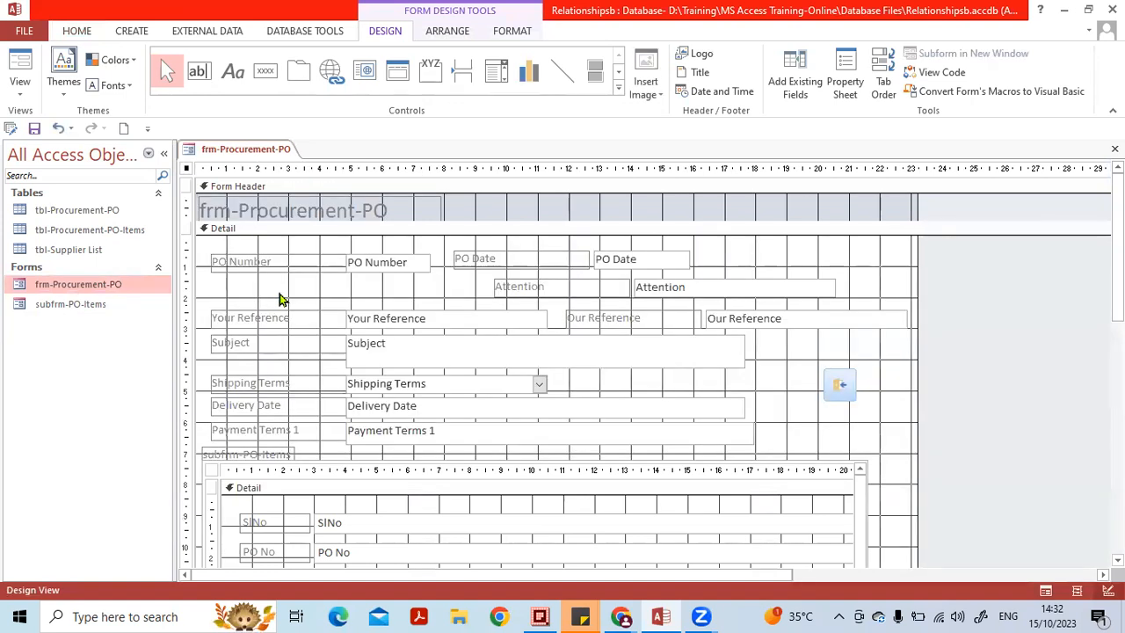
Step: Add the Supplier ID field from the existing fields below PO Number as a combo box with its label
left_click(801, 75)
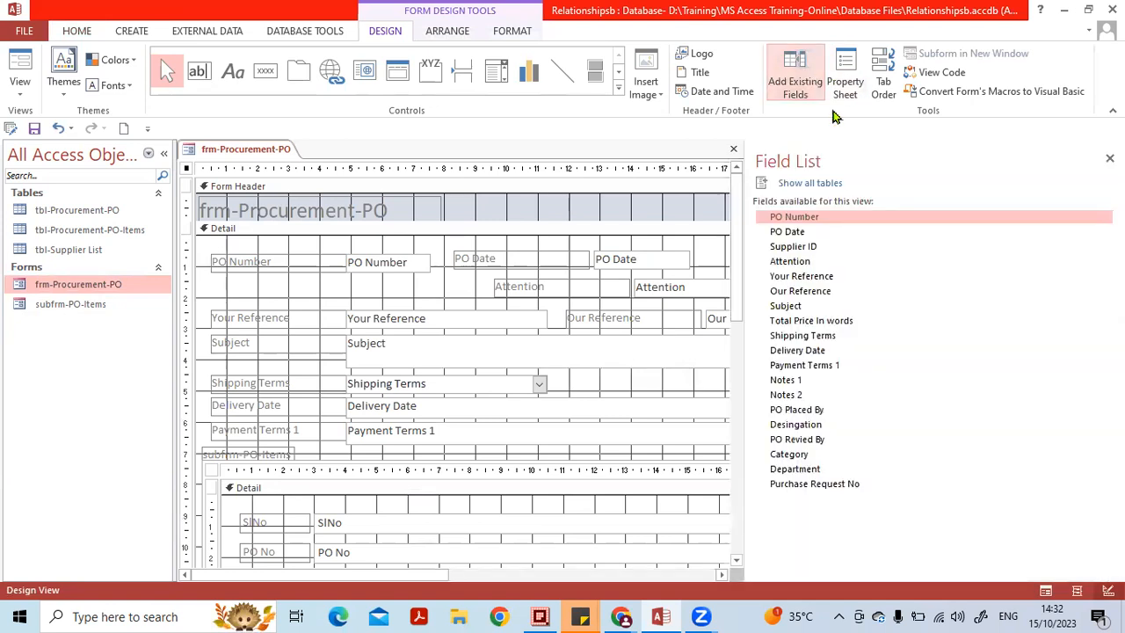
left_click(813, 250)
left_click_drag(791, 249, 271, 291)
left_click_drag(364, 297, 364, 296)
left_click(318, 291)
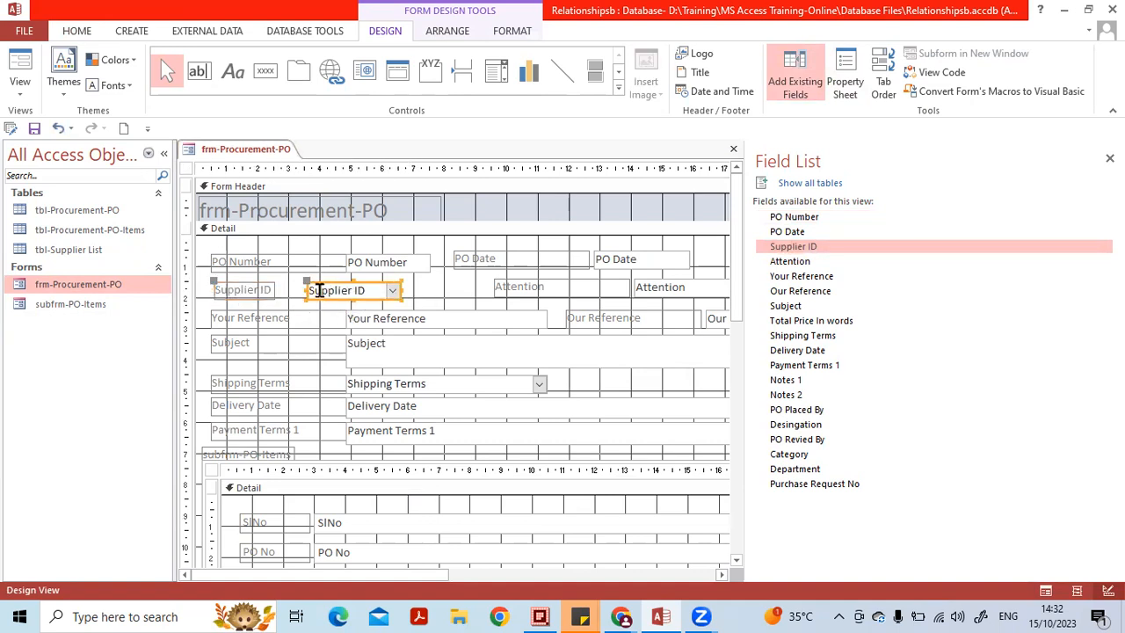
Step: Widen the Supplier ID combo box to the right, slightly past the PO Number box's right edge
left_click(405, 290)
left_click(397, 290)
left_click_drag(399, 290, 438, 290)
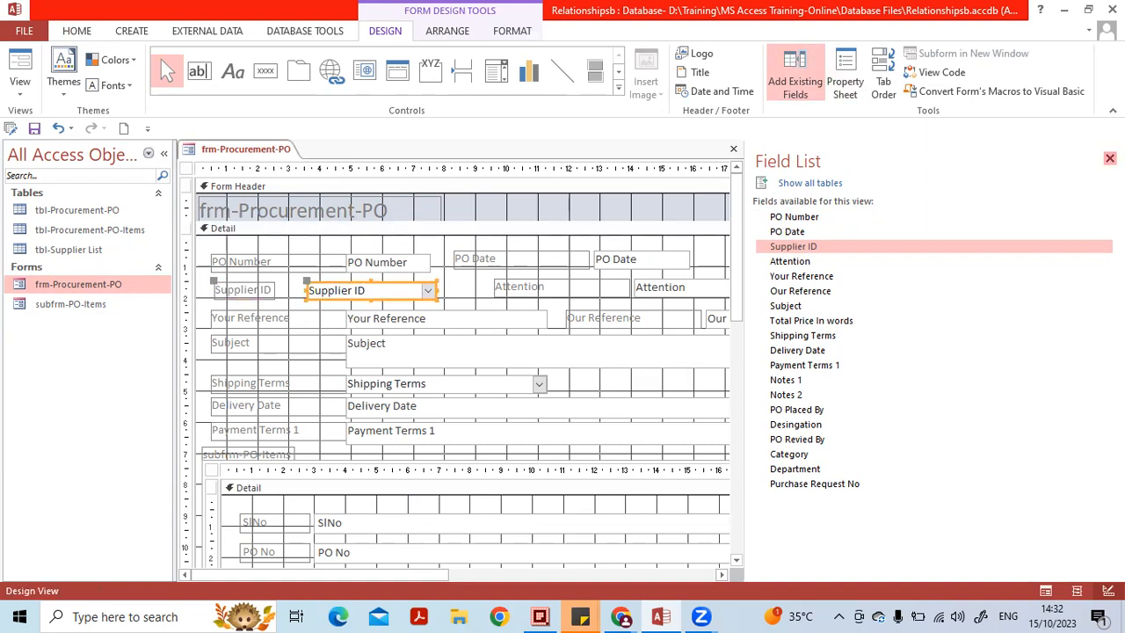
Step: Close the field list, and close frm-Procurement-PO with its design changes saved
left_click(1109, 158)
left_click(1114, 149)
left_click(489, 354)
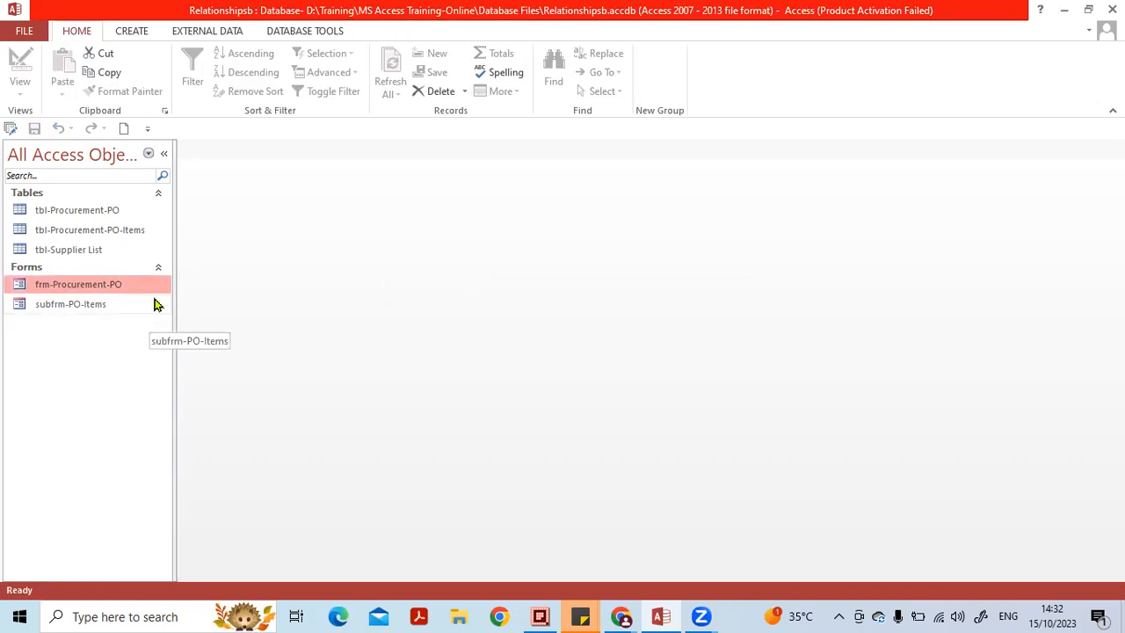
Step: Open frm-Procurement-PO and set the first purchase order's Supplier ID to 1000
double_click(131, 286)
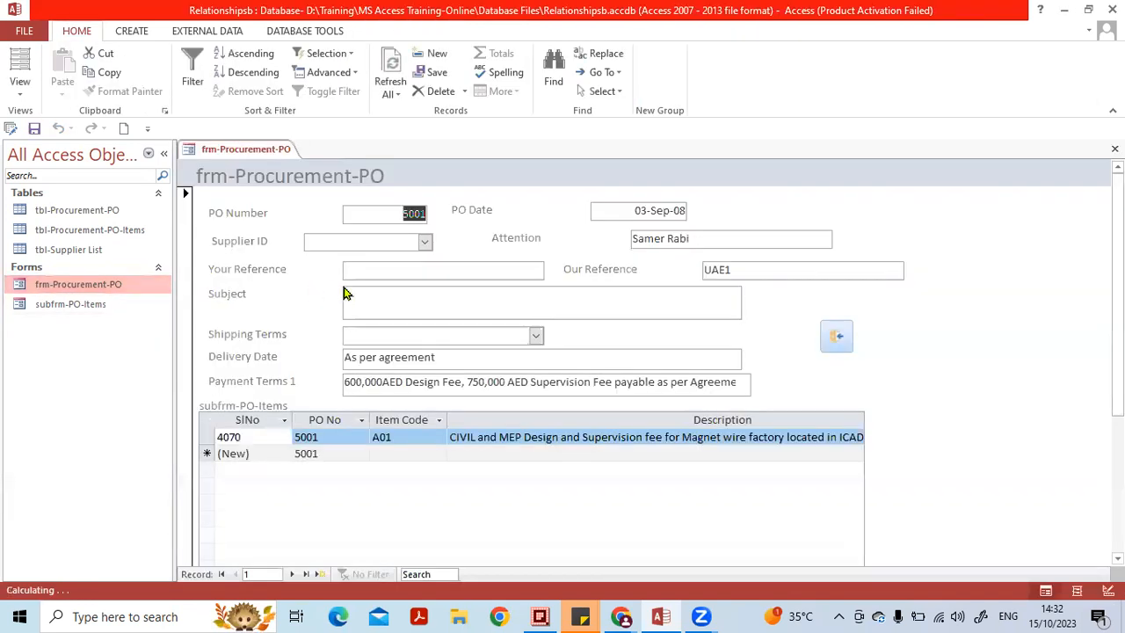
left_click(424, 243)
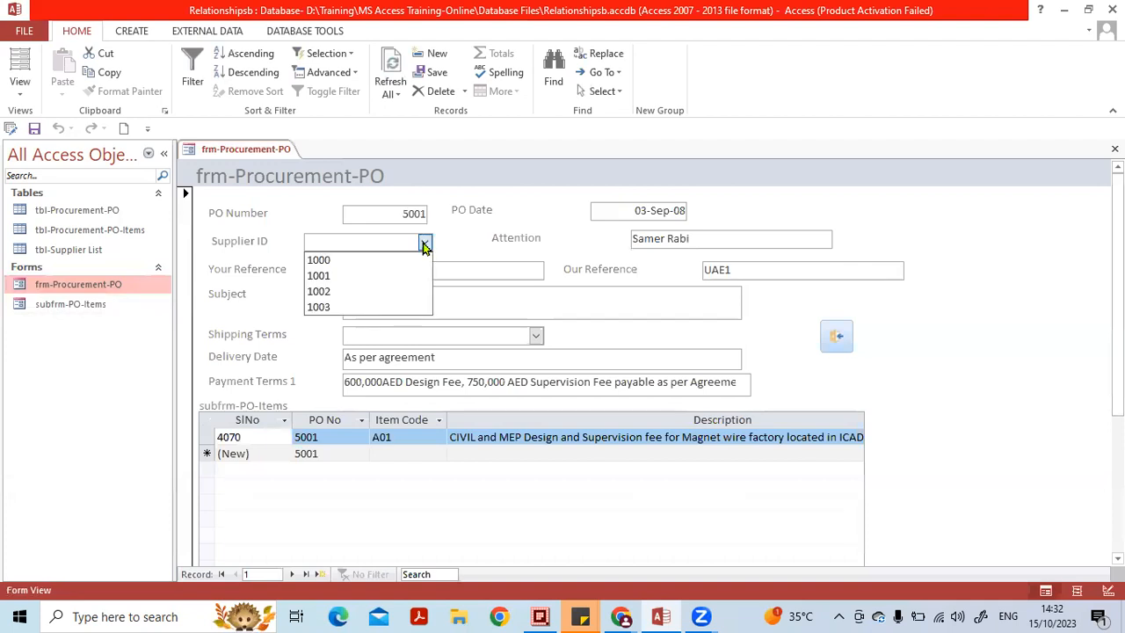
left_click(376, 261)
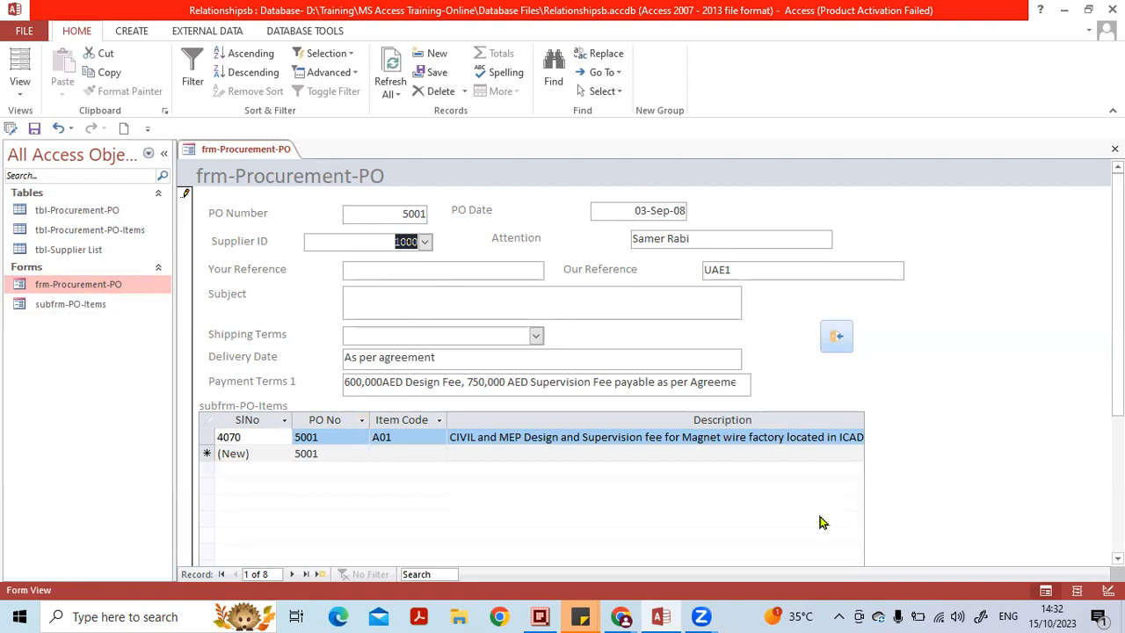
key("Tab")
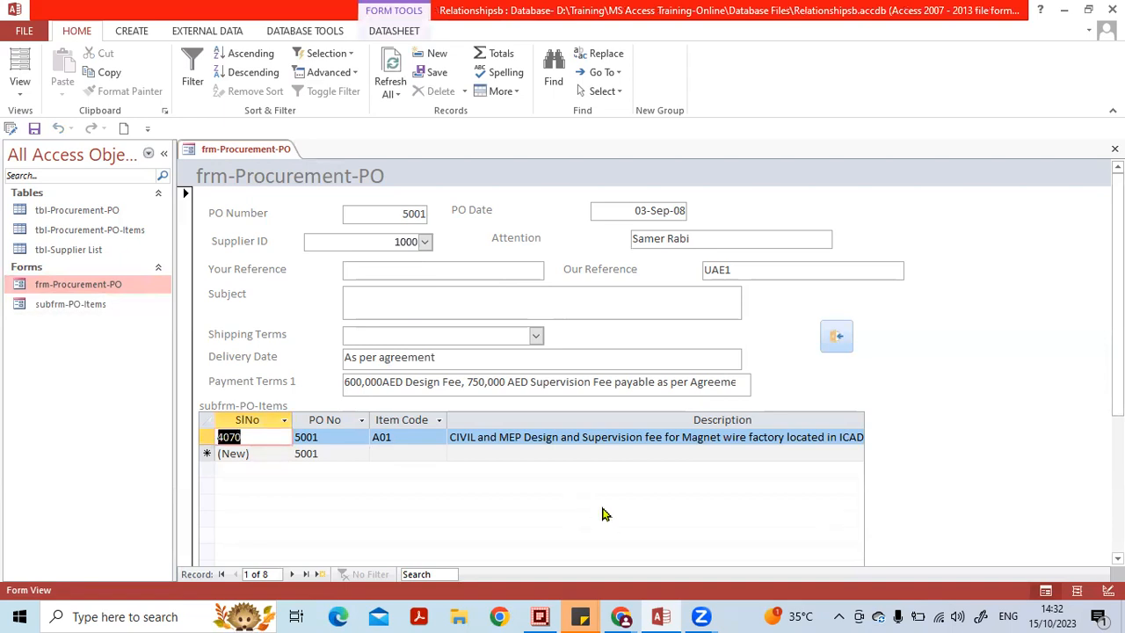
left_click(293, 574)
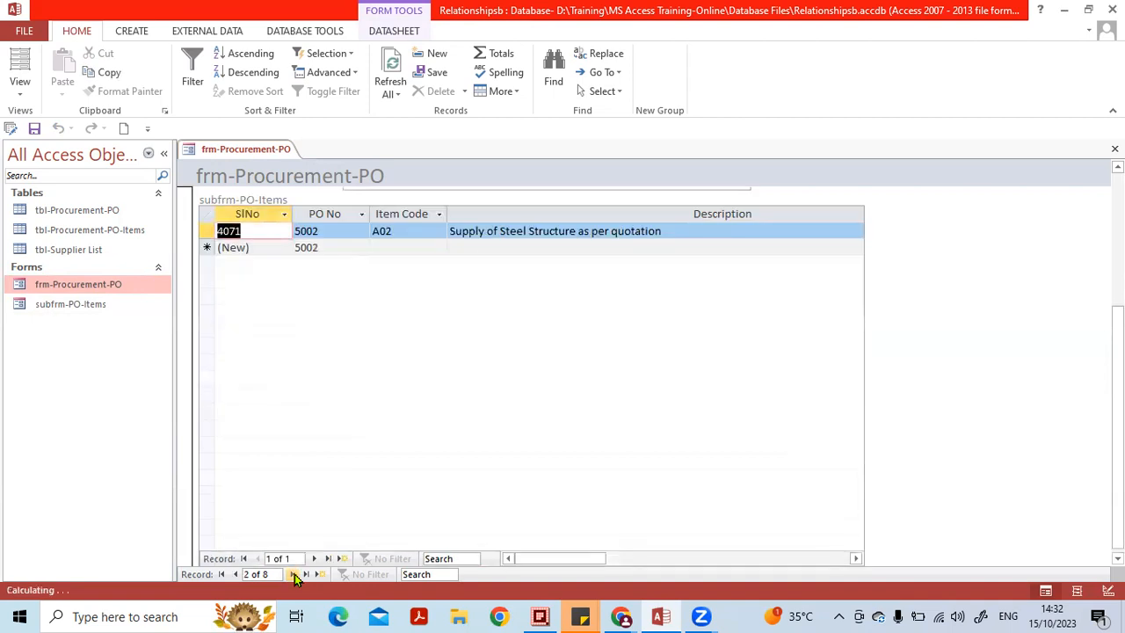
left_click(237, 574)
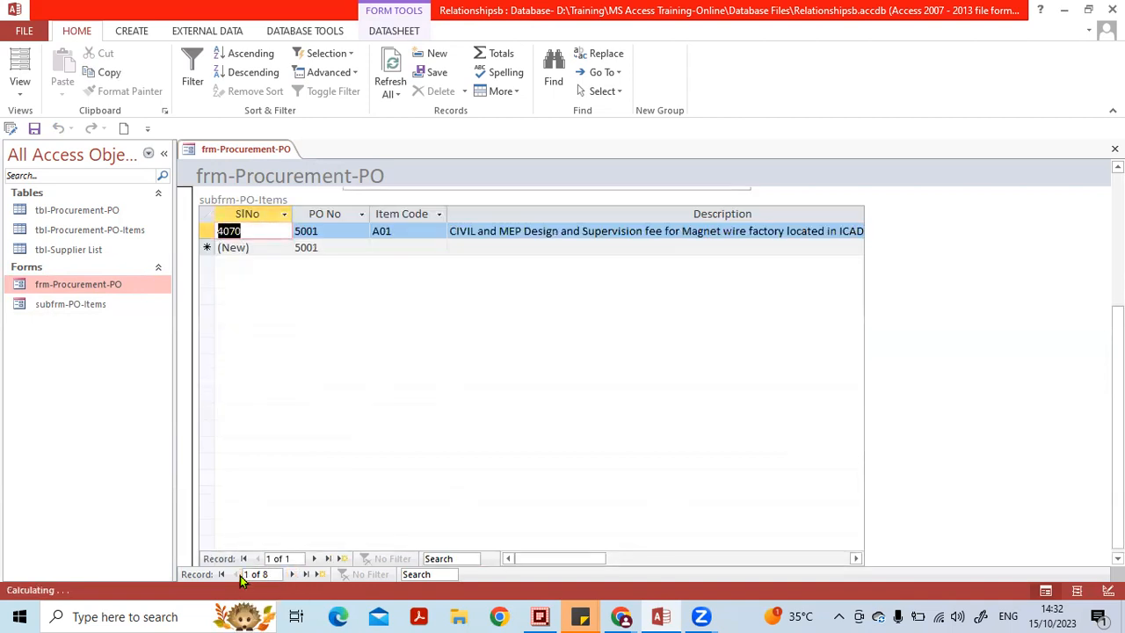
scroll(309, 557, "up", 3)
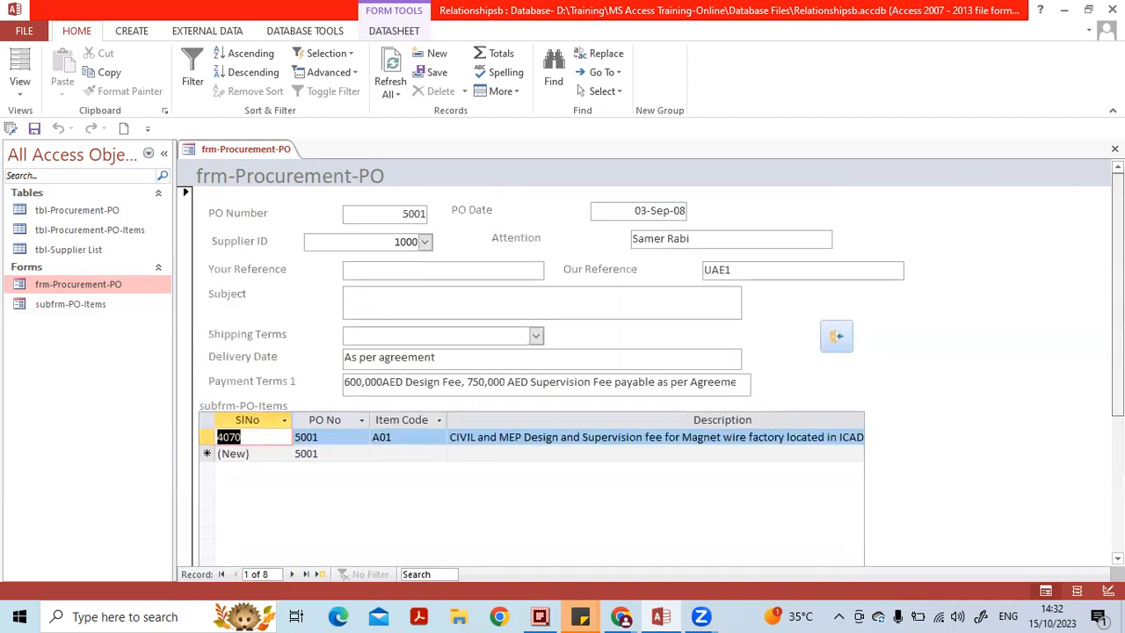
left_click(415, 272)
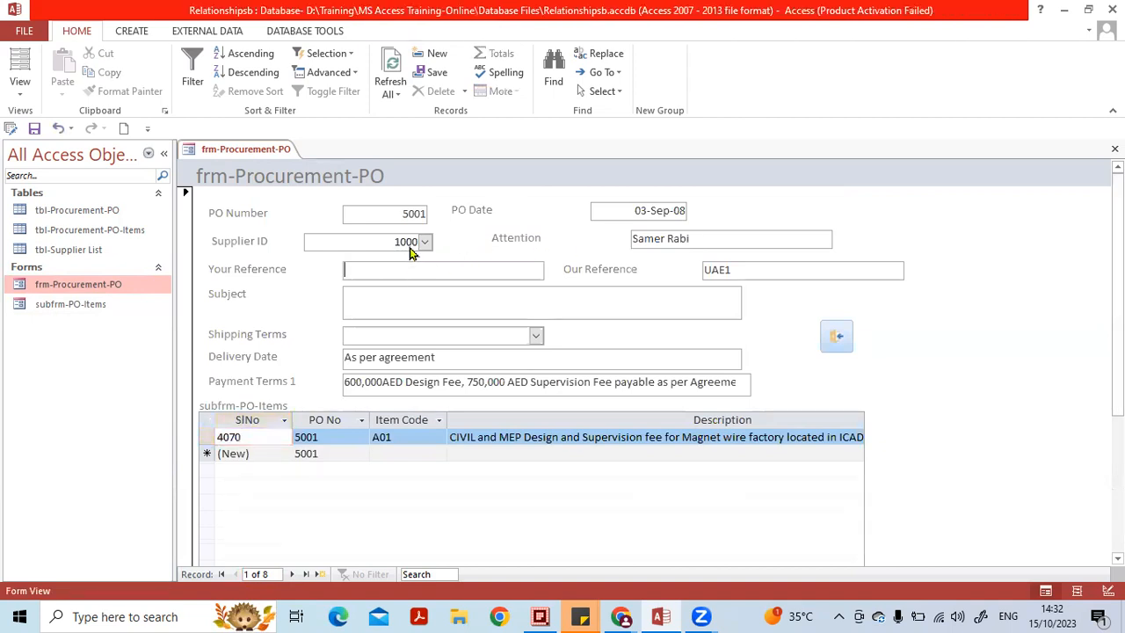
Step: Set the Supplier ID to 1000 on the second purchase order record and to 1001 on the third
left_click(292, 574)
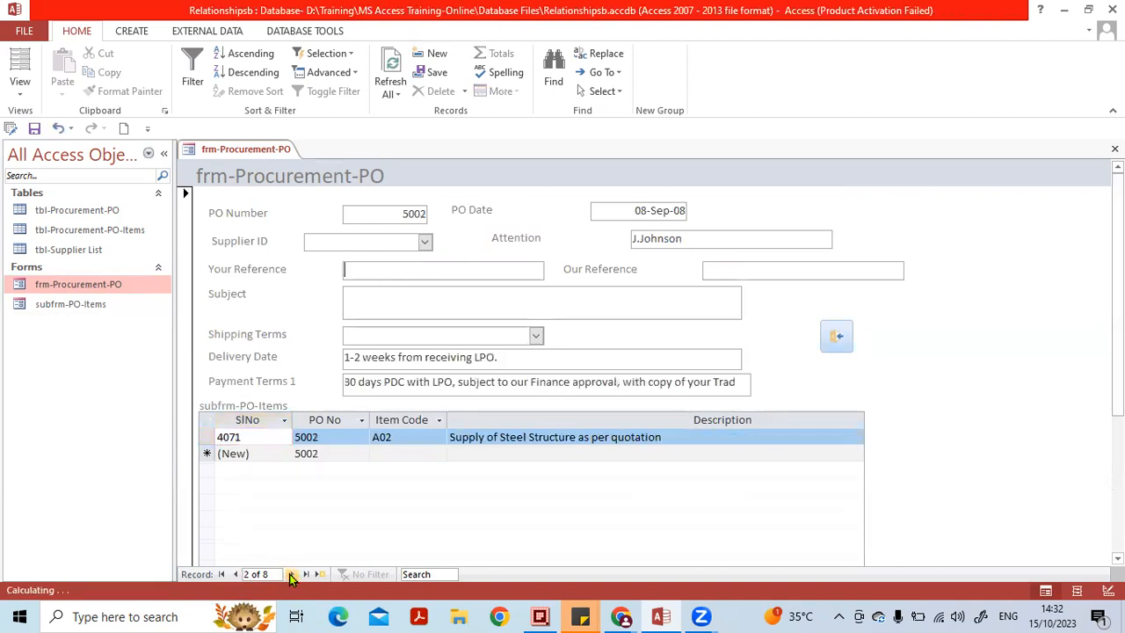
left_click(425, 242)
left_click(400, 262)
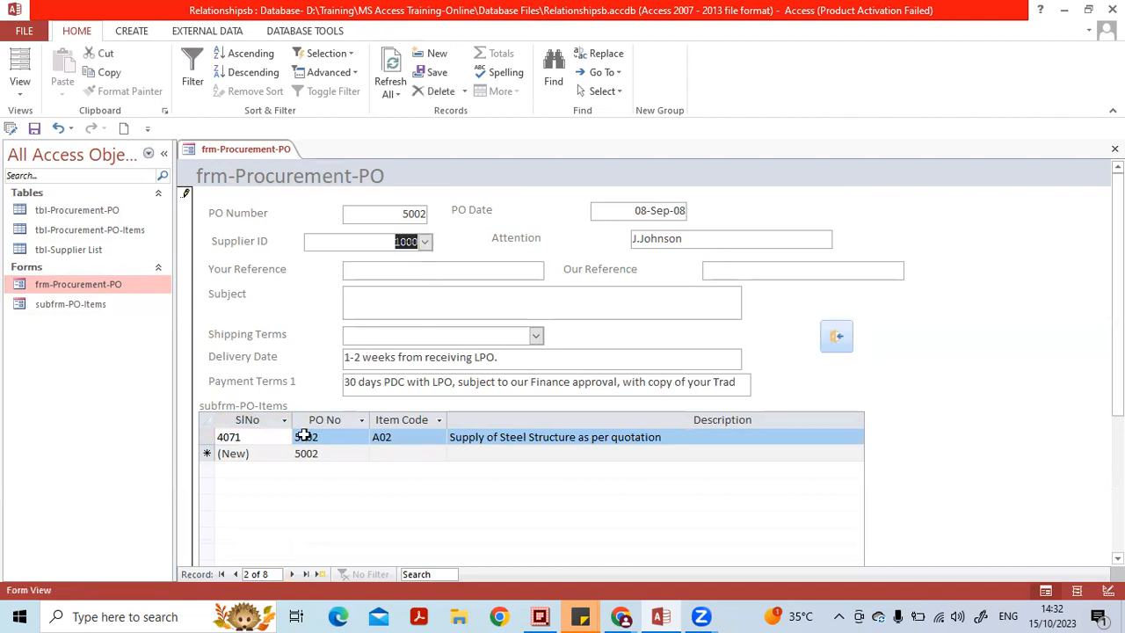
left_click(292, 574)
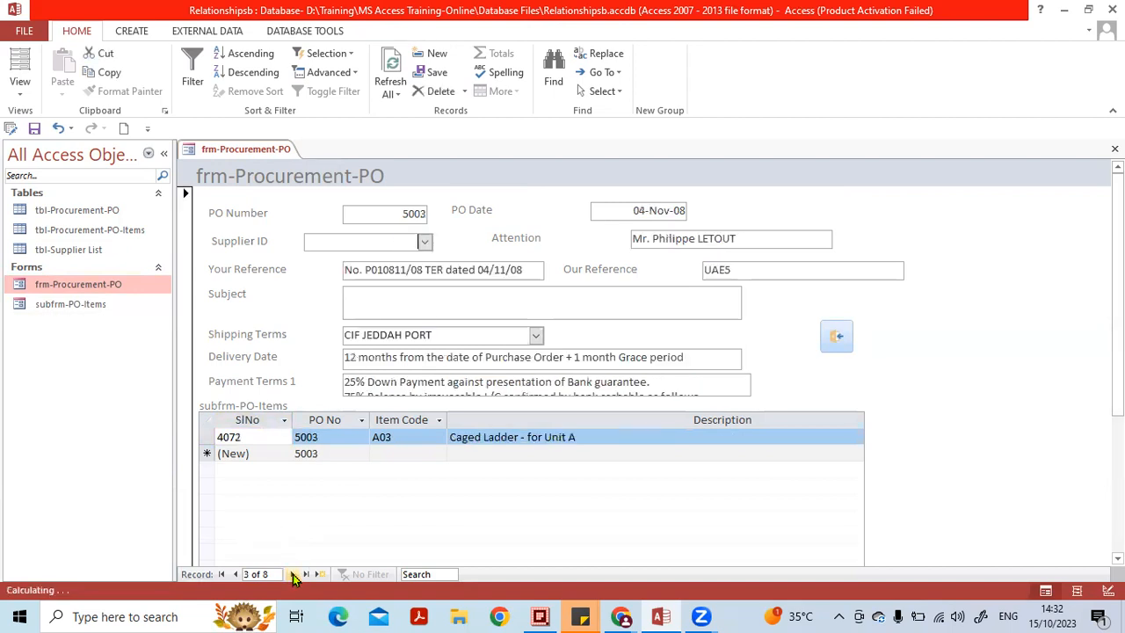
left_click(424, 241)
left_click(382, 274)
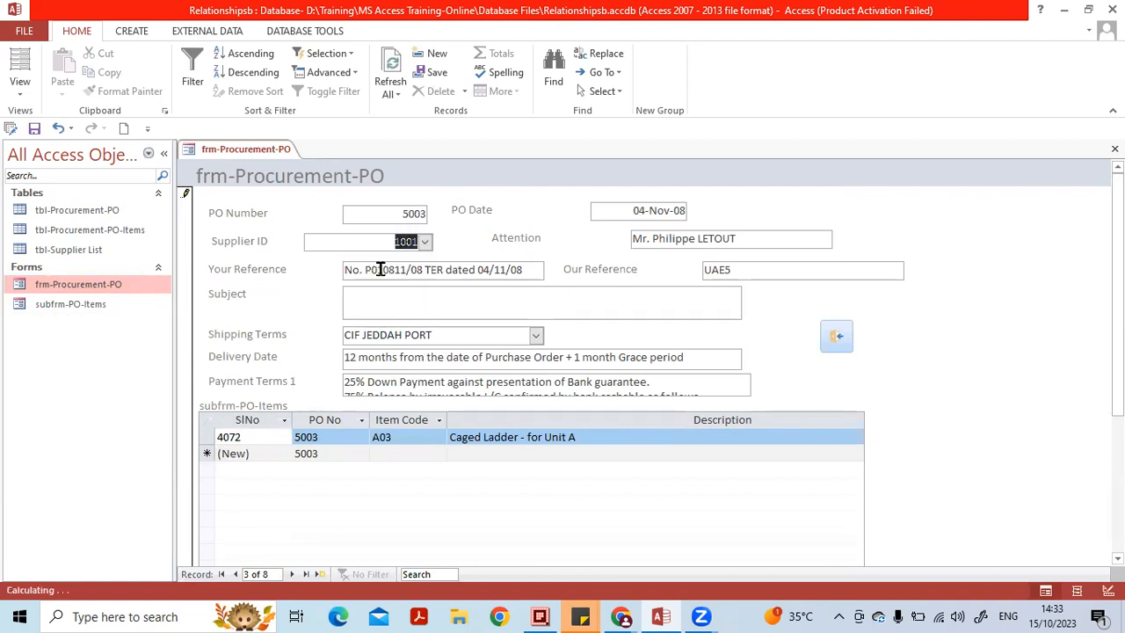
Step: Set the Supplier ID to 1001 on the fourth purchase order record and to 1002 on the fifth
left_click(293, 574)
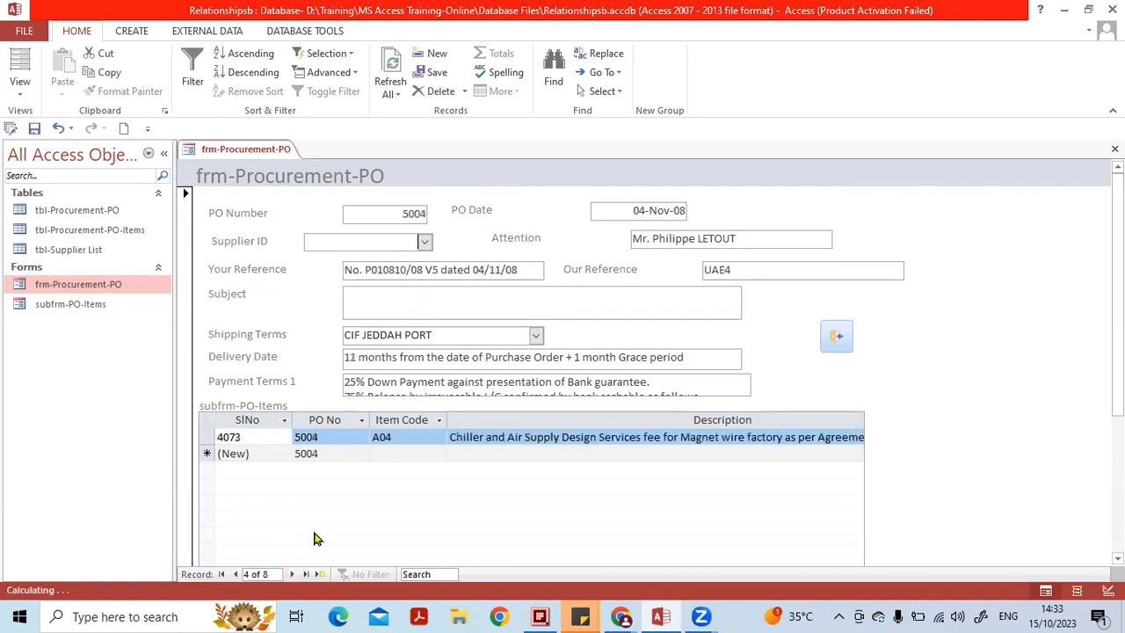
left_click(425, 241)
left_click(389, 275)
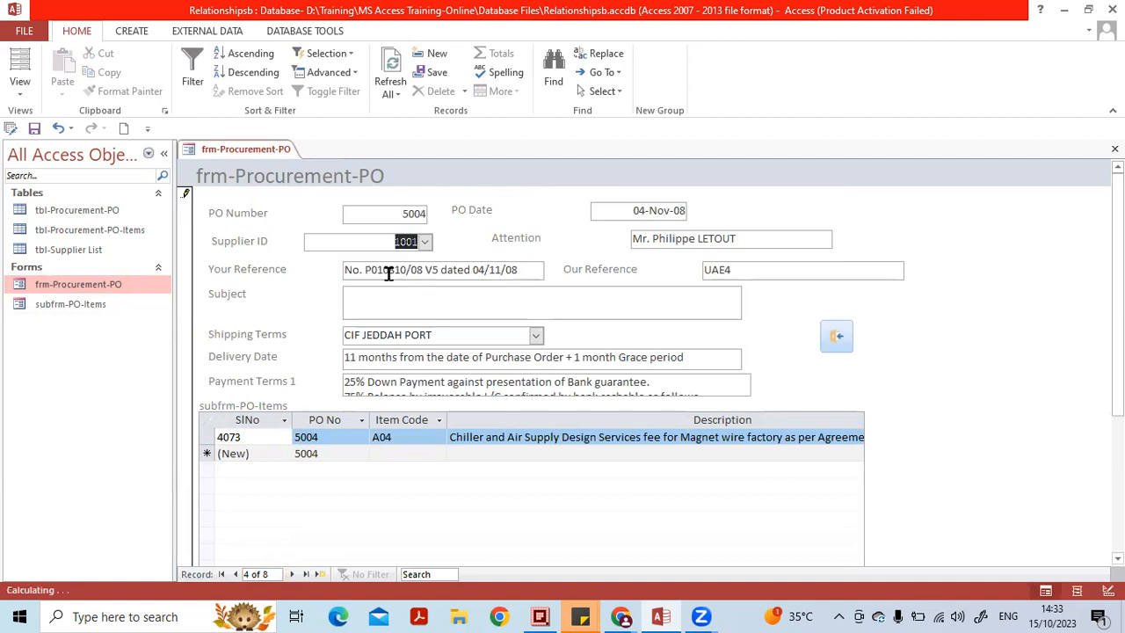
left_click(293, 574)
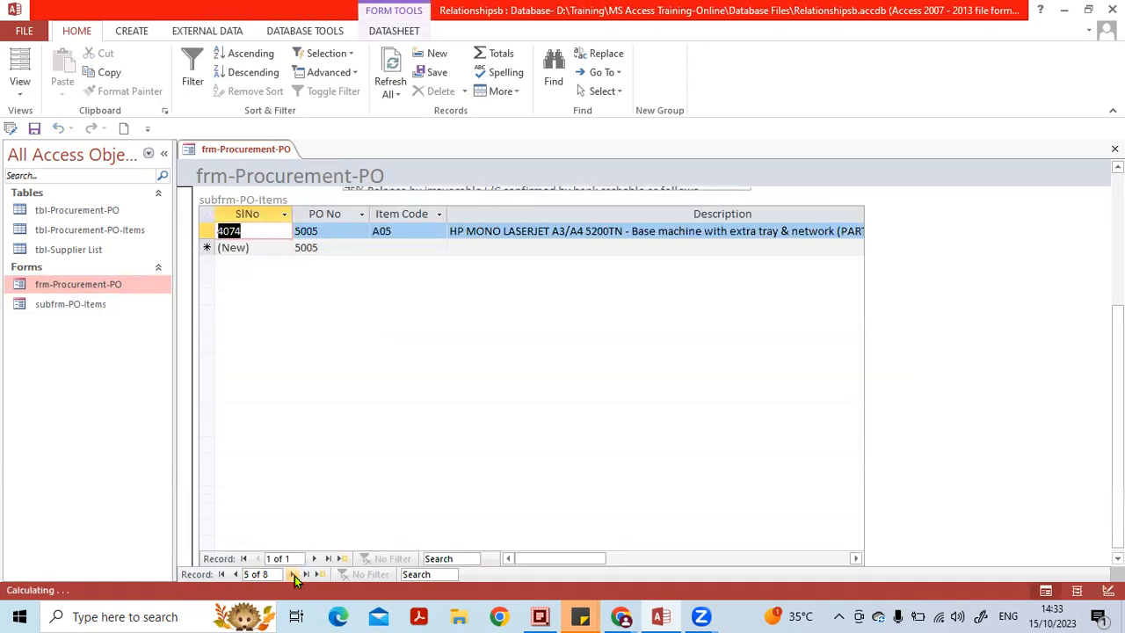
left_click_drag(1118, 421, 1117, 291)
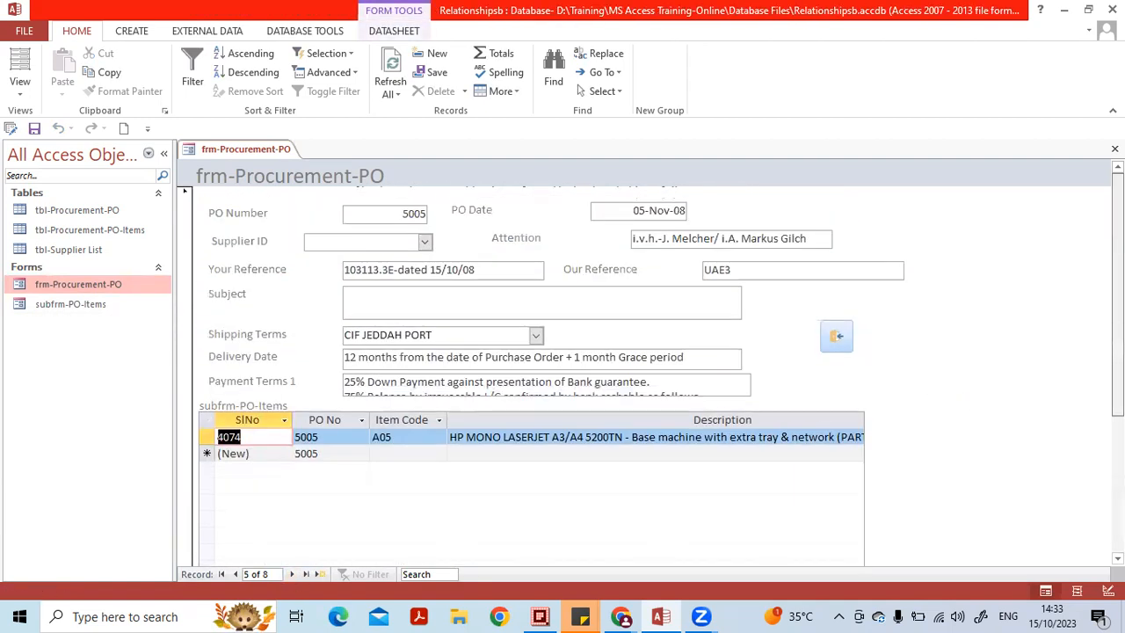
left_click(558, 294)
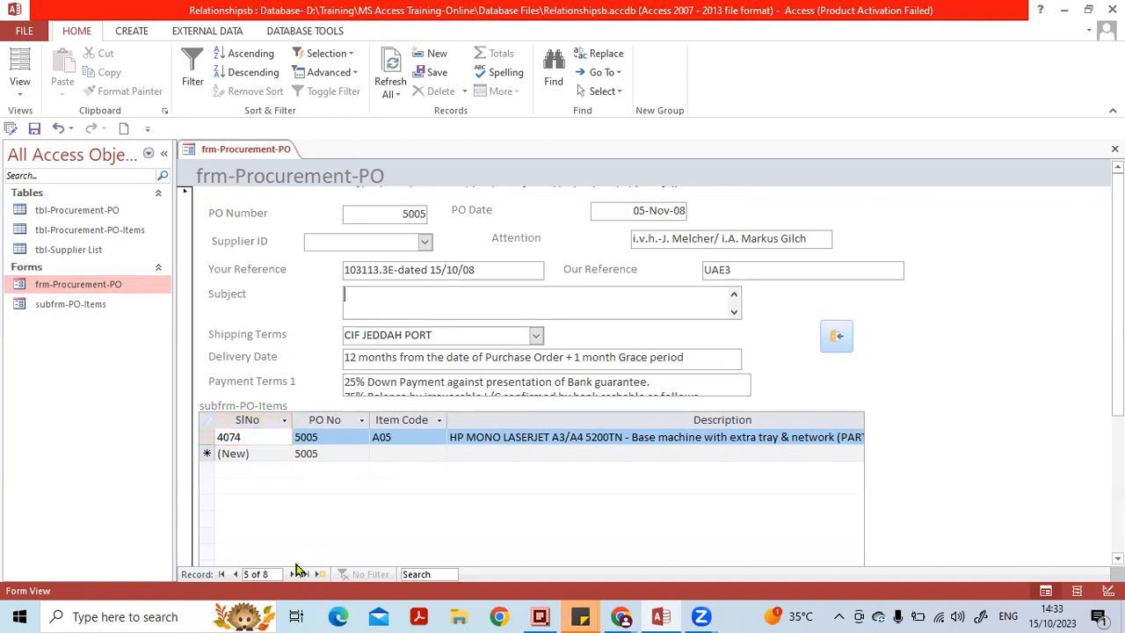
left_click(423, 243)
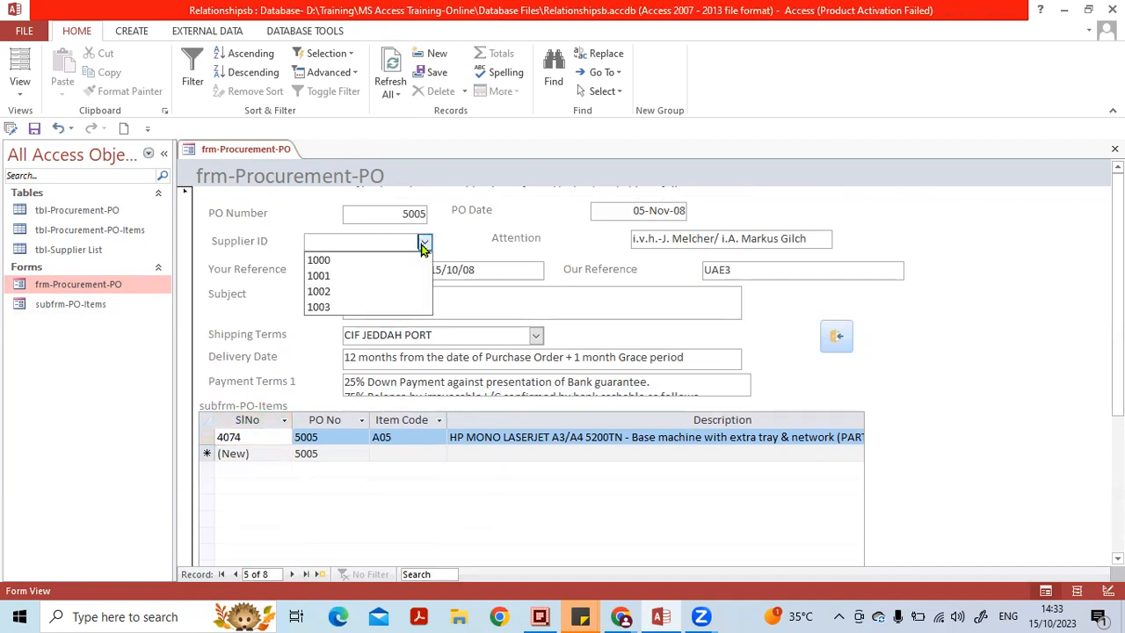
left_click(395, 291)
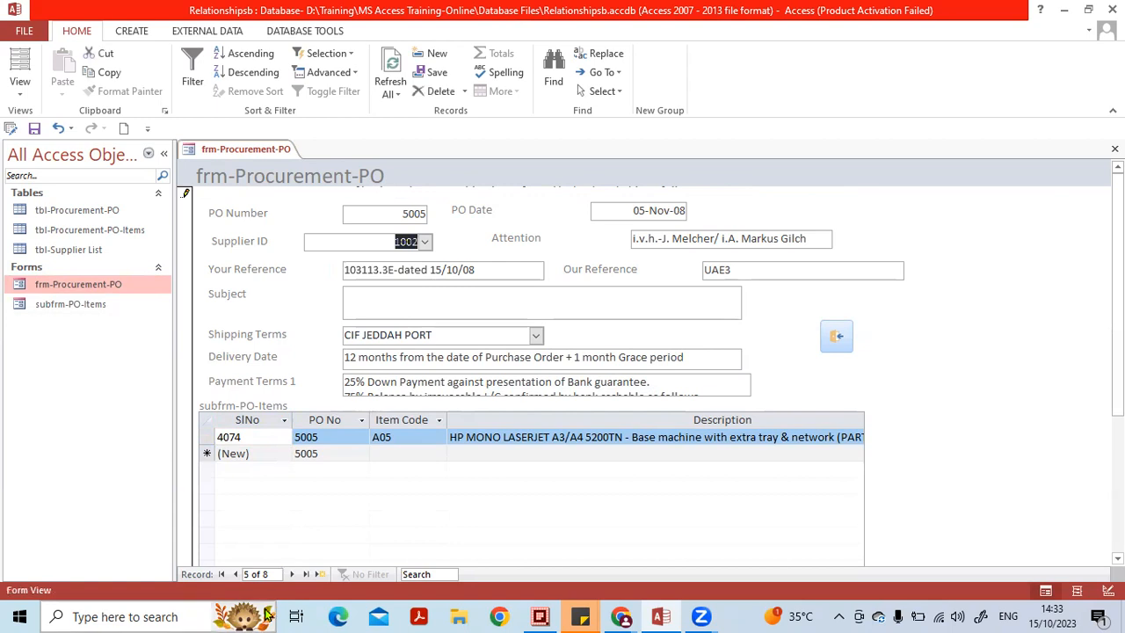
Step: Set the Supplier ID to 1003 on both the sixth and the seventh purchase order records
left_click(293, 574)
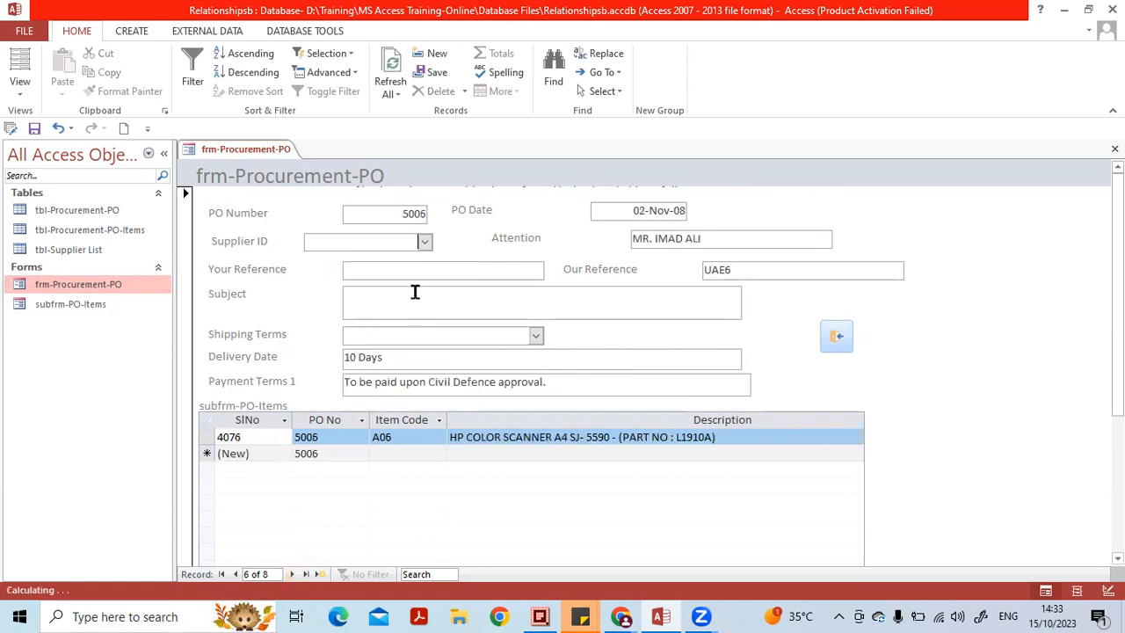
left_click(426, 243)
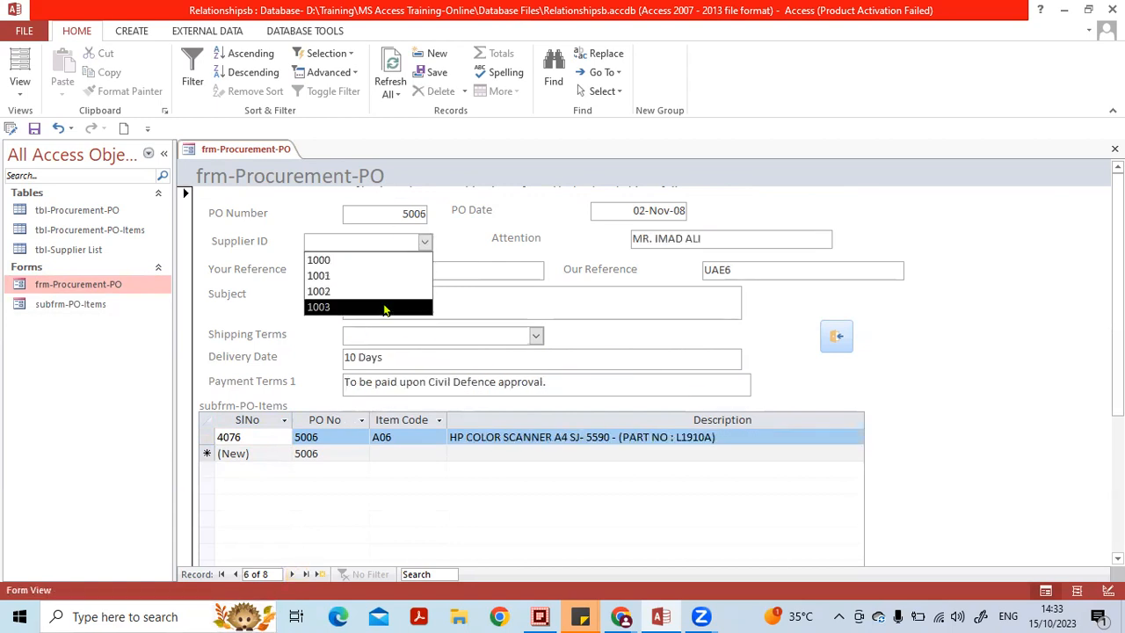
left_click(384, 304)
left_click(292, 575)
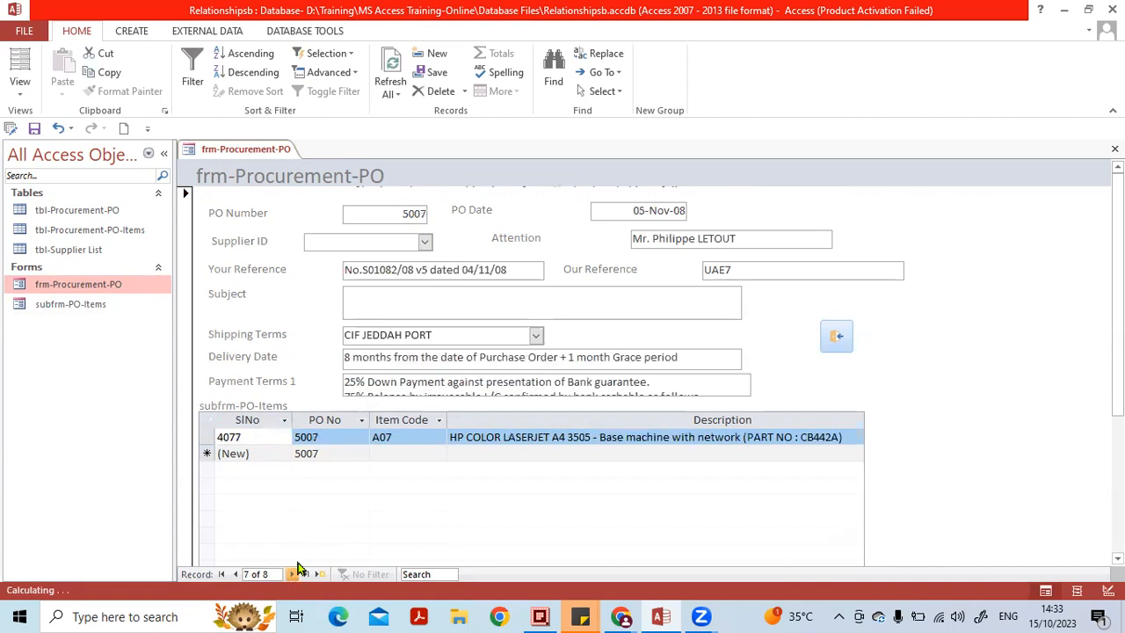
left_click(424, 242)
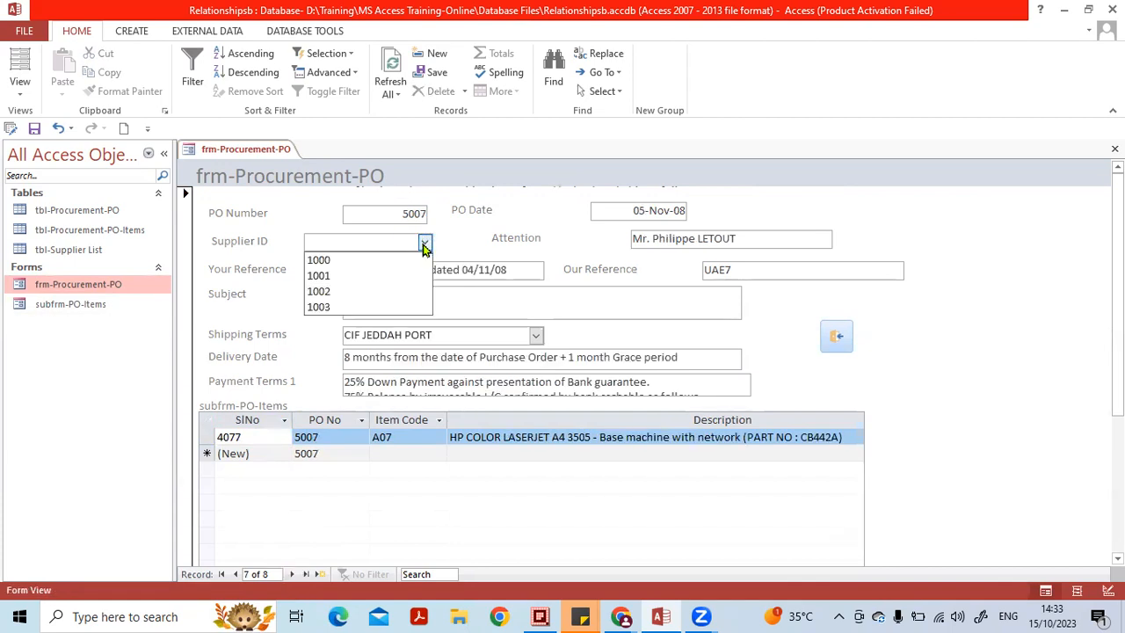
left_click(396, 307)
Step: Set the Supplier ID to 1001 on the eighth purchase order record
left_click(292, 575)
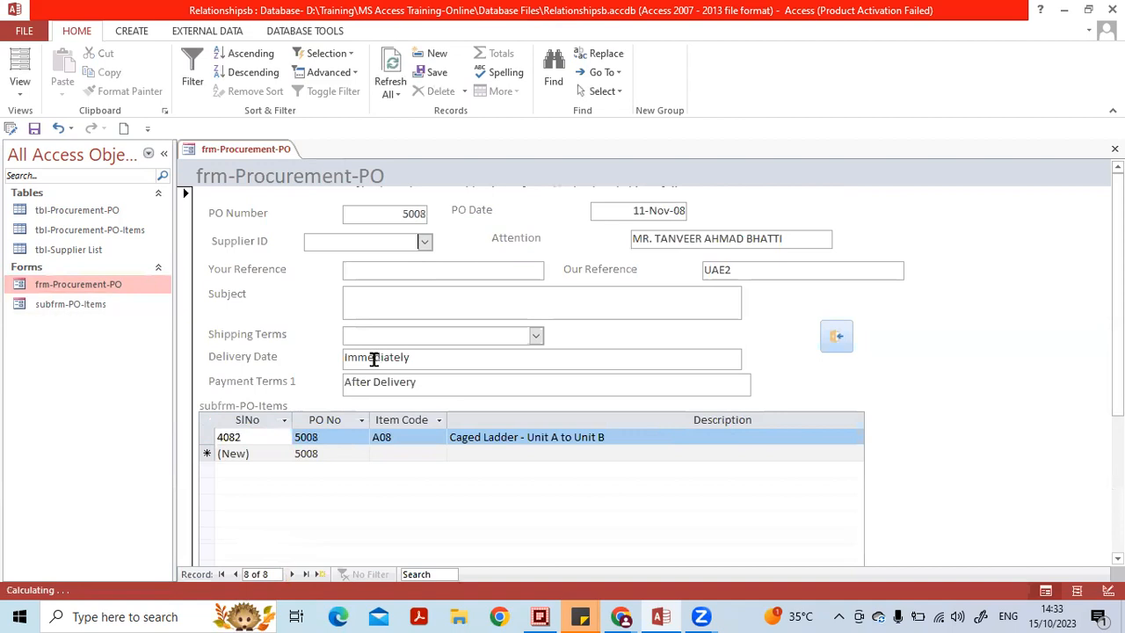
left_click(425, 241)
left_click(394, 276)
left_click(616, 303)
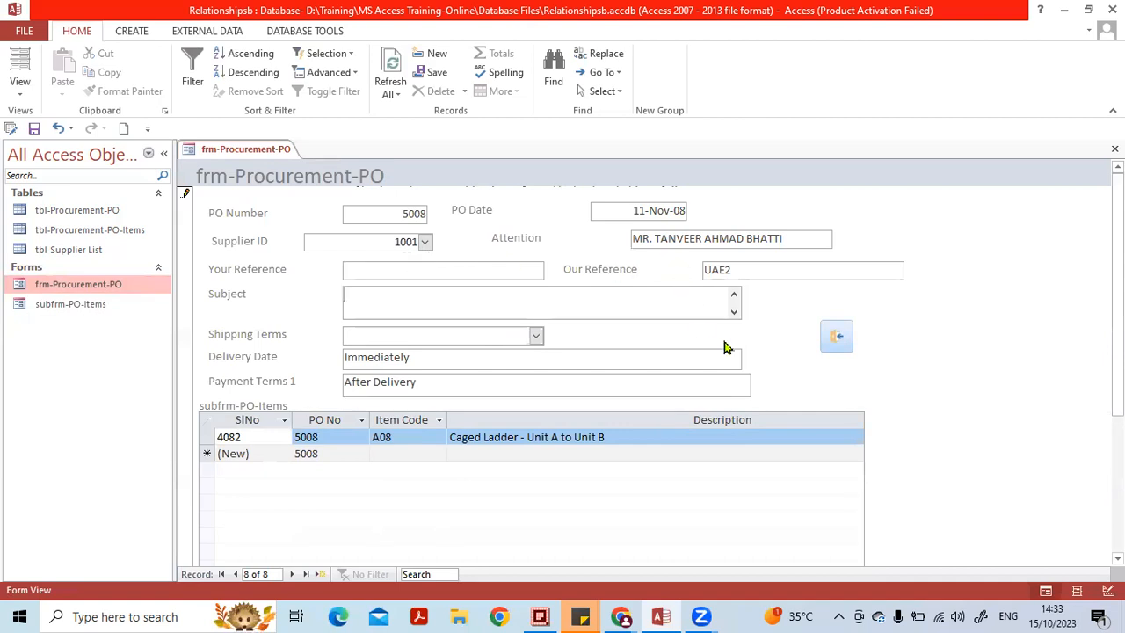
Step: Check the Supplier IDs record by record from the first purchase order through the sixth
left_click(222, 575)
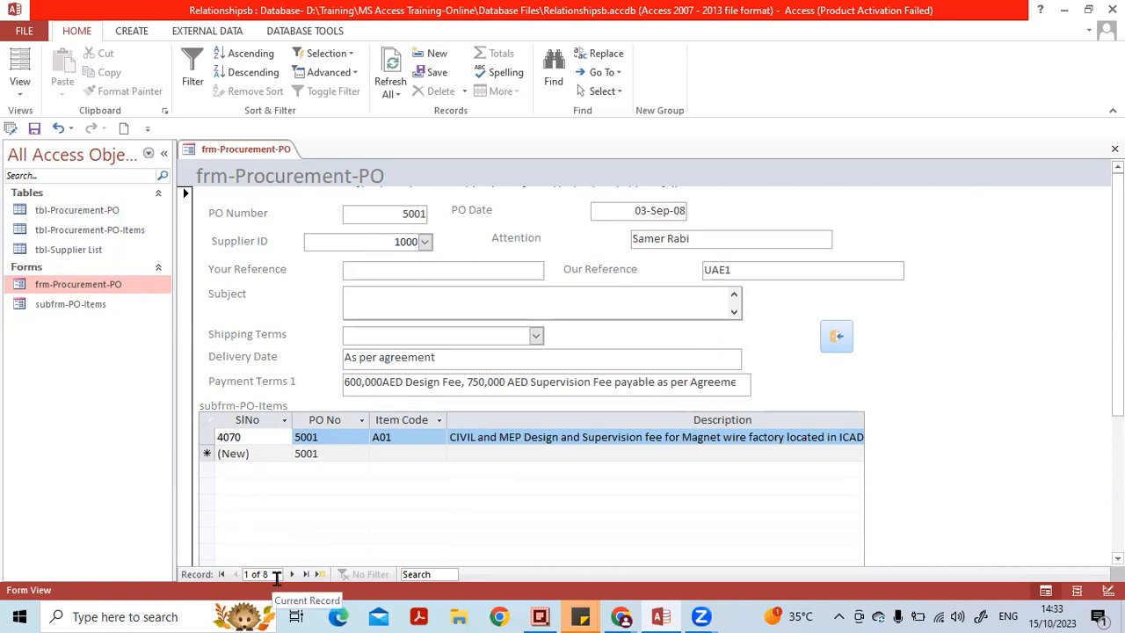
left_click(292, 575)
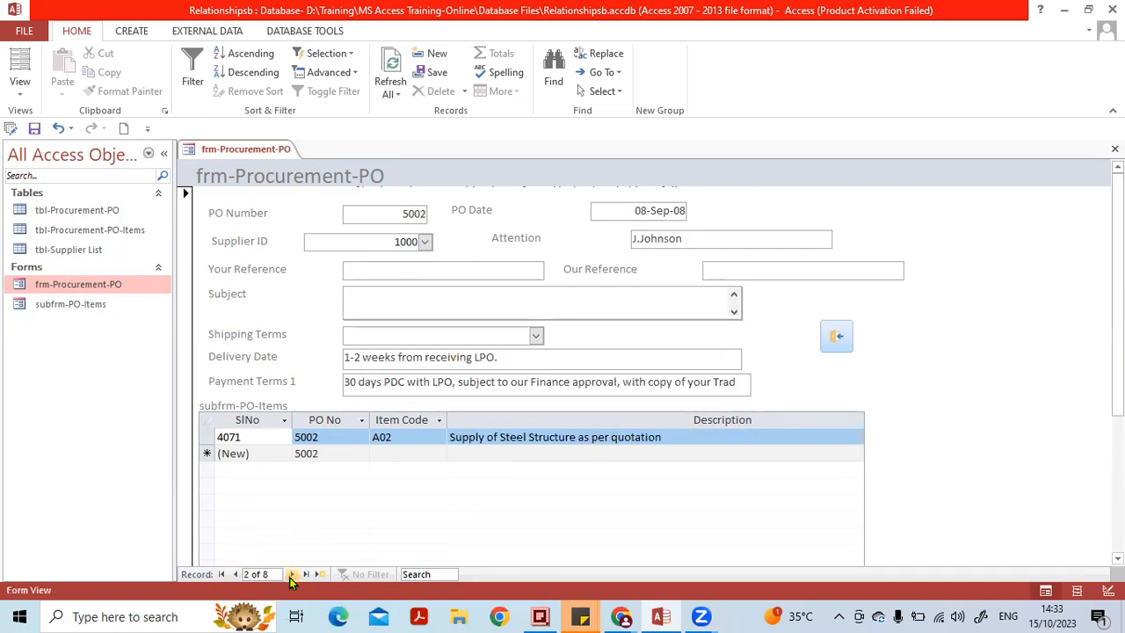
left_click(292, 574)
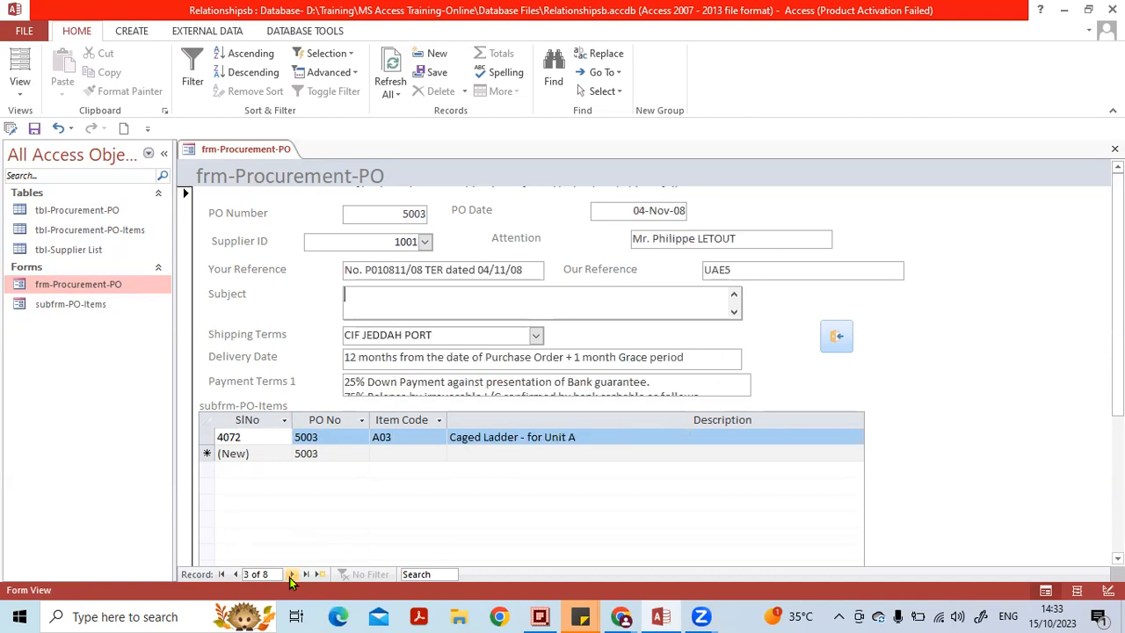
left_click(292, 575)
left_click(291, 574)
left_click(291, 575)
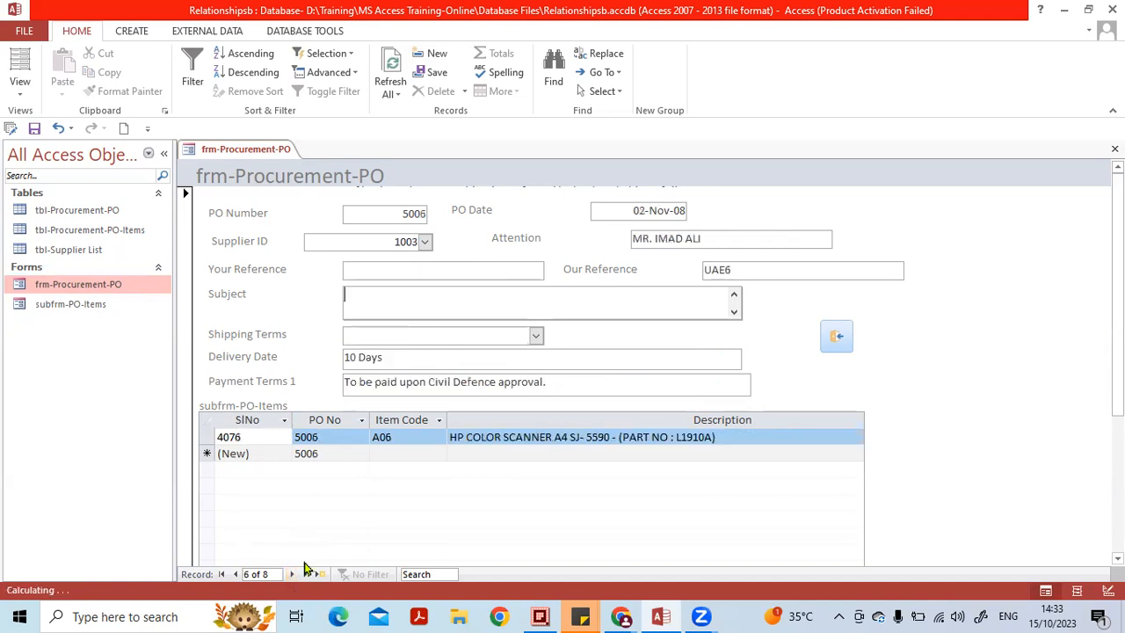
Step: Add an item with code A09, description PC and quantity 1 to the sixth purchase order's items subform, and close the form
left_click(387, 453)
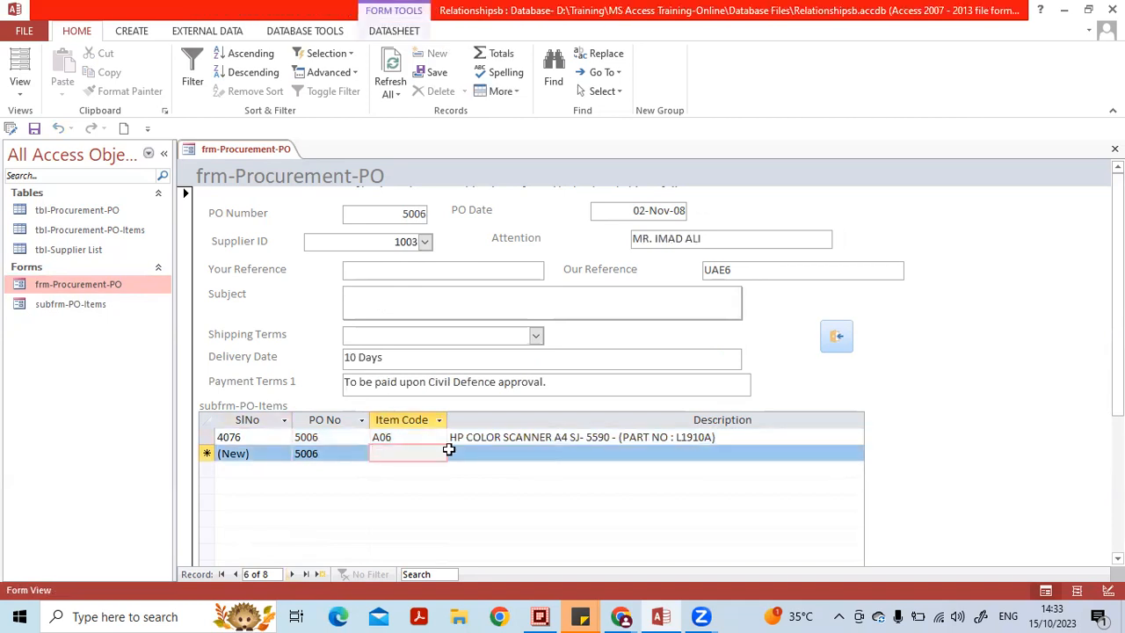
key("Caps_Lock")
type("A09")
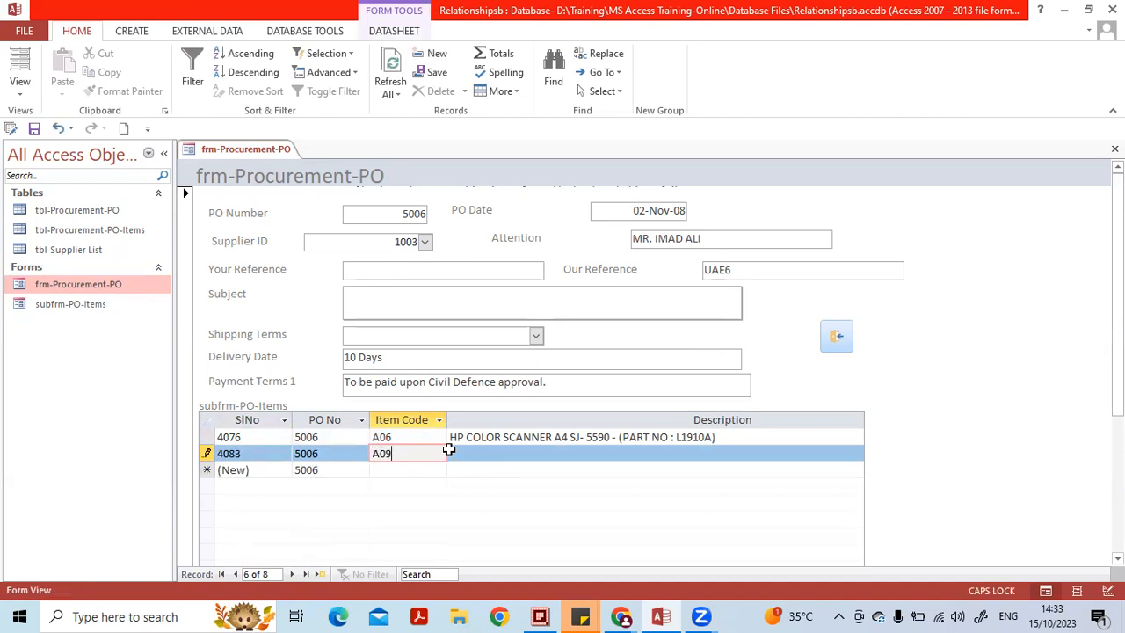
key("Tab")
key("Caps_Lock")
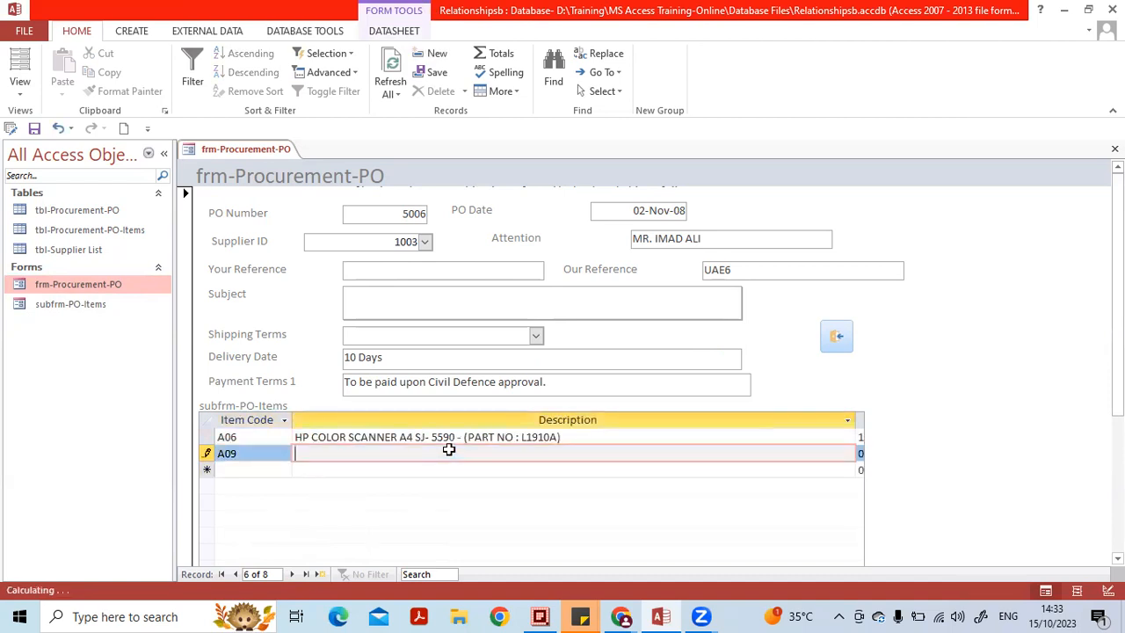
key("Caps_Lock")
type("PC")
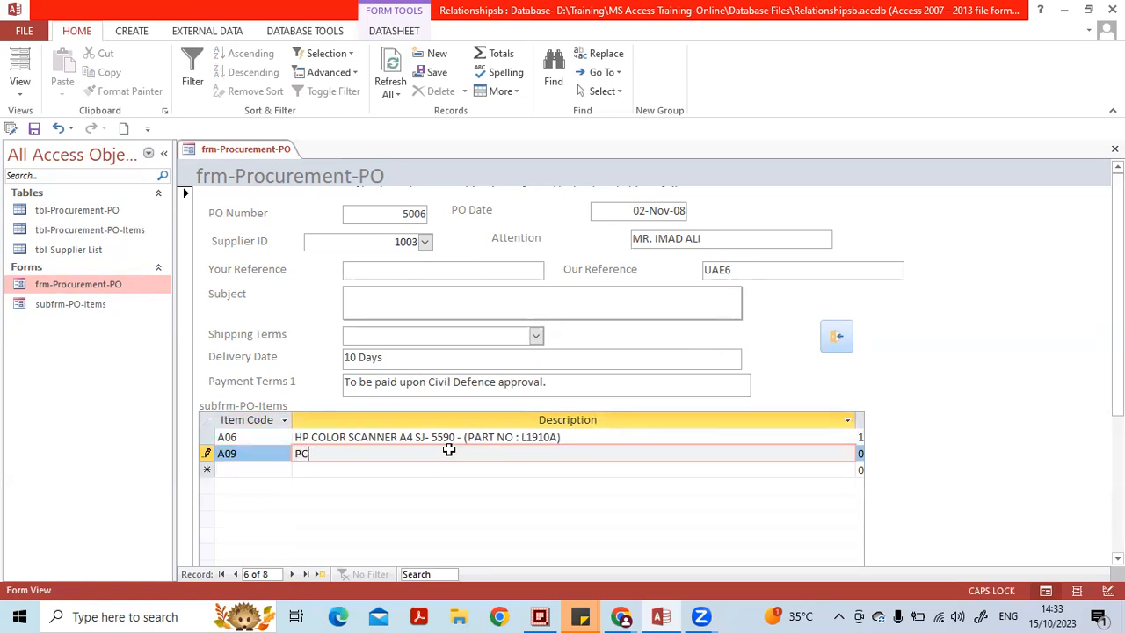
key("Tab")
type("1")
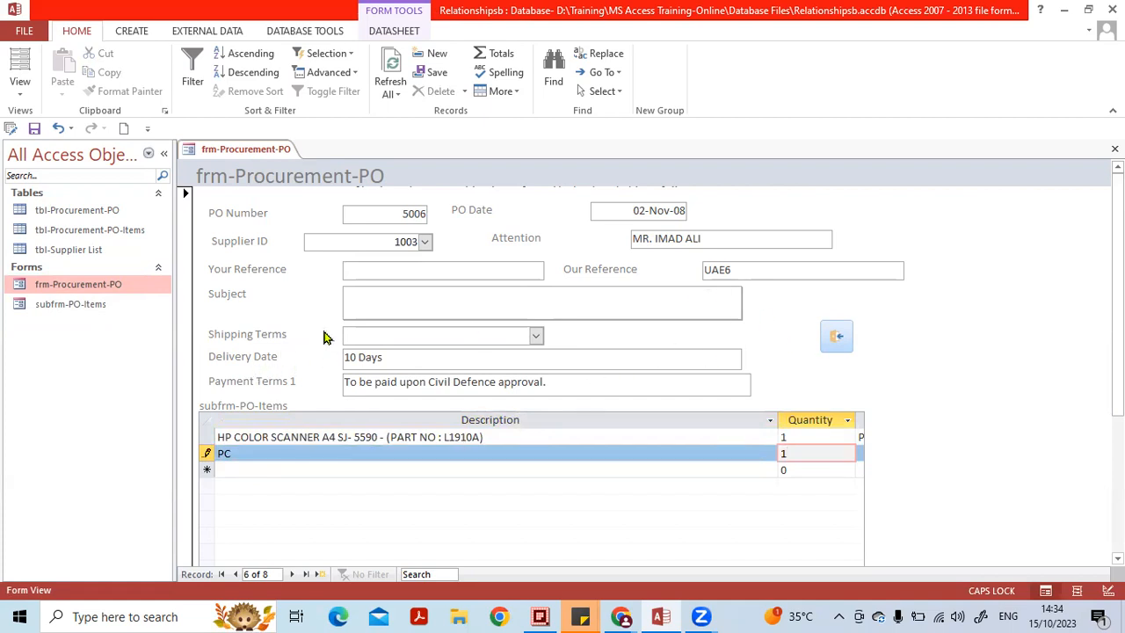
left_click(1114, 148)
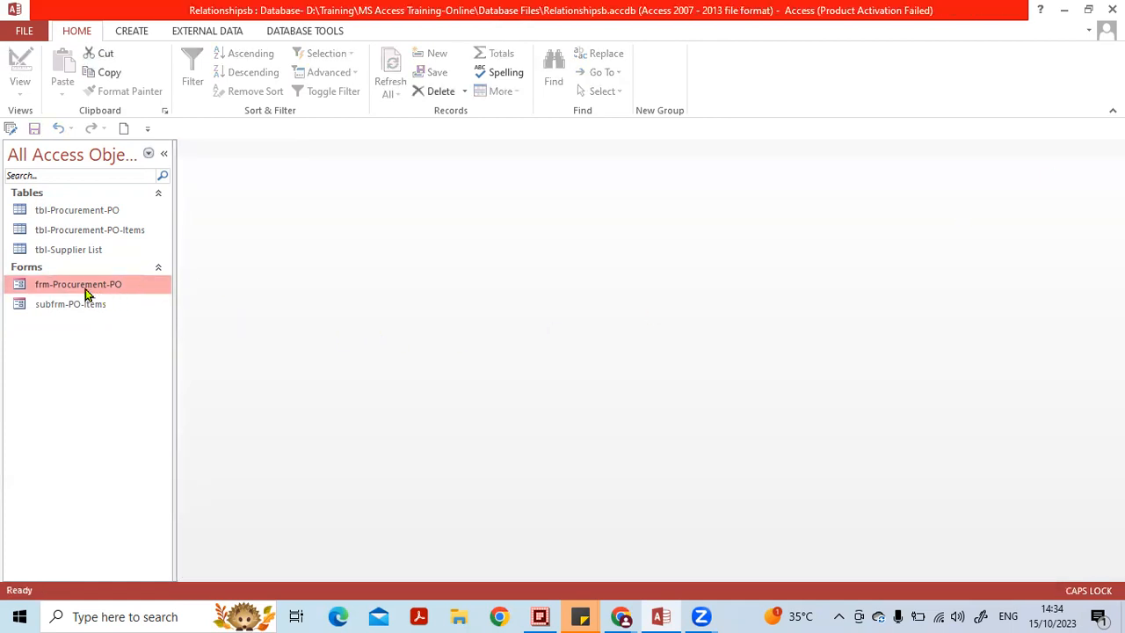
Step: Open the tbl-Procurement-PO table and review the Supplier ID stored for each purchase order
left_click(38, 217)
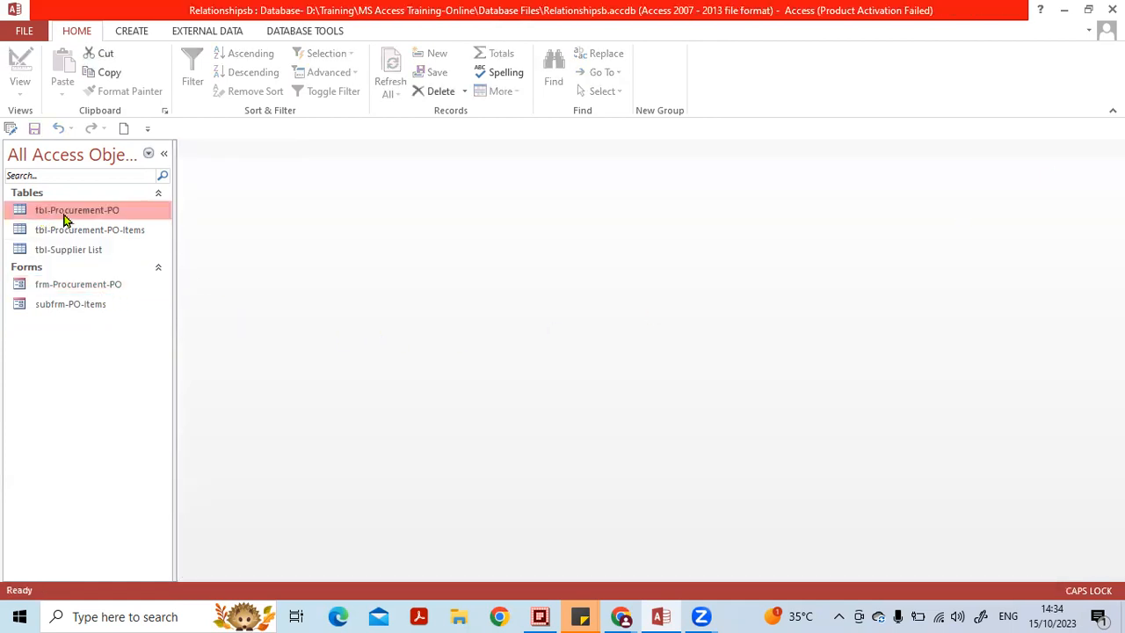
double_click(60, 218)
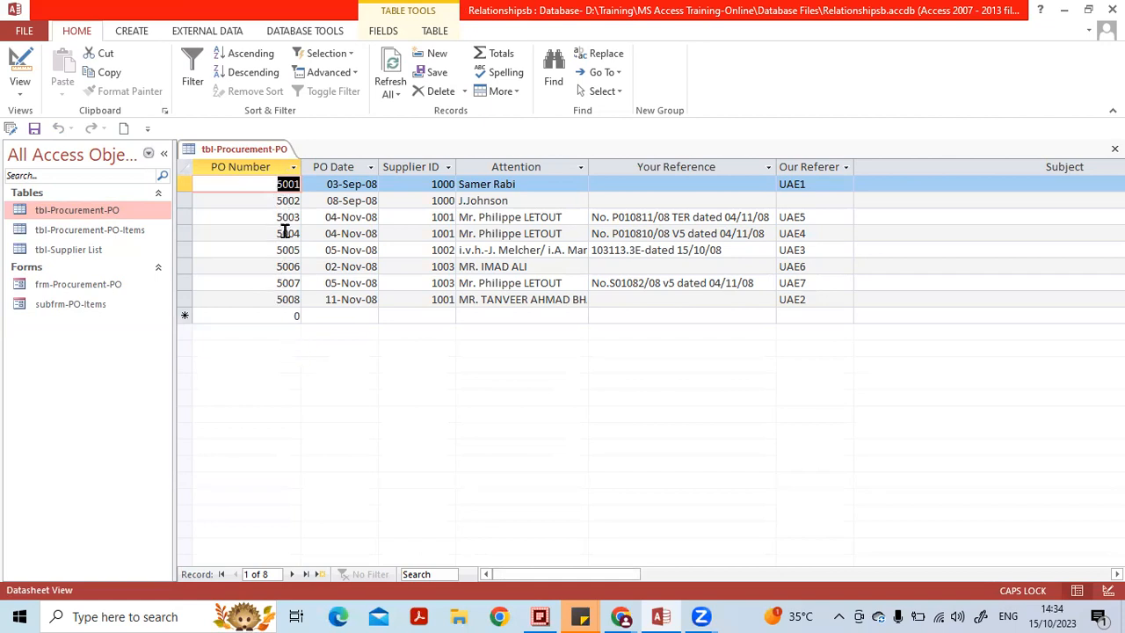
left_click(429, 248)
left_click(427, 184)
left_click(428, 233)
left_click(424, 264)
left_click(492, 184)
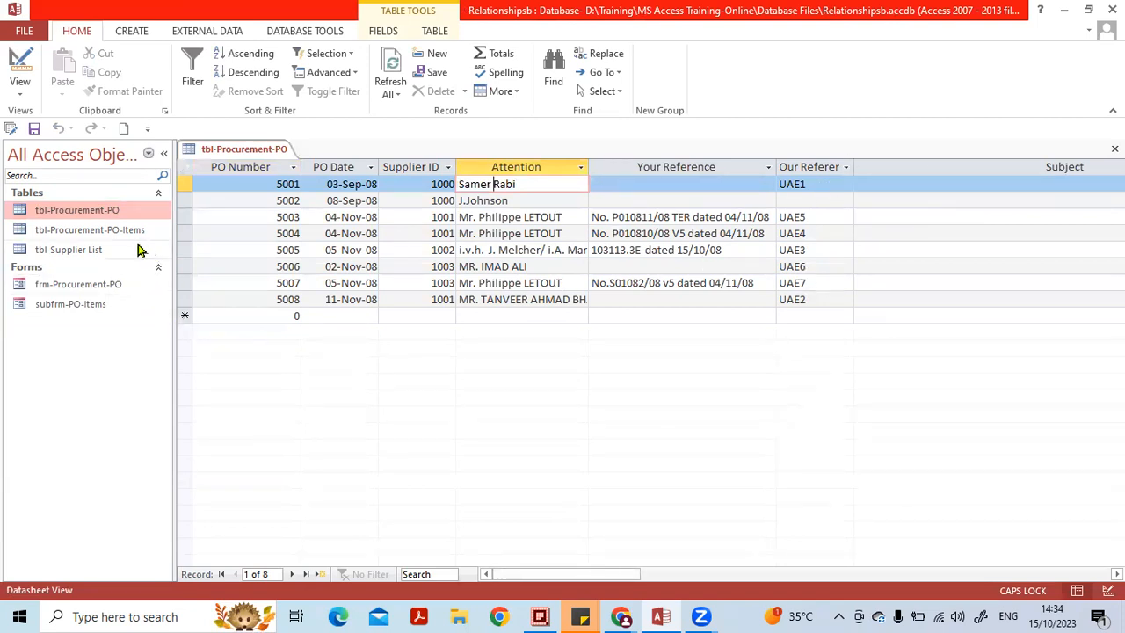
Step: Open the tbl-Supplier List table and review the supplier IDs, supplier names and contact names
double_click(83, 249)
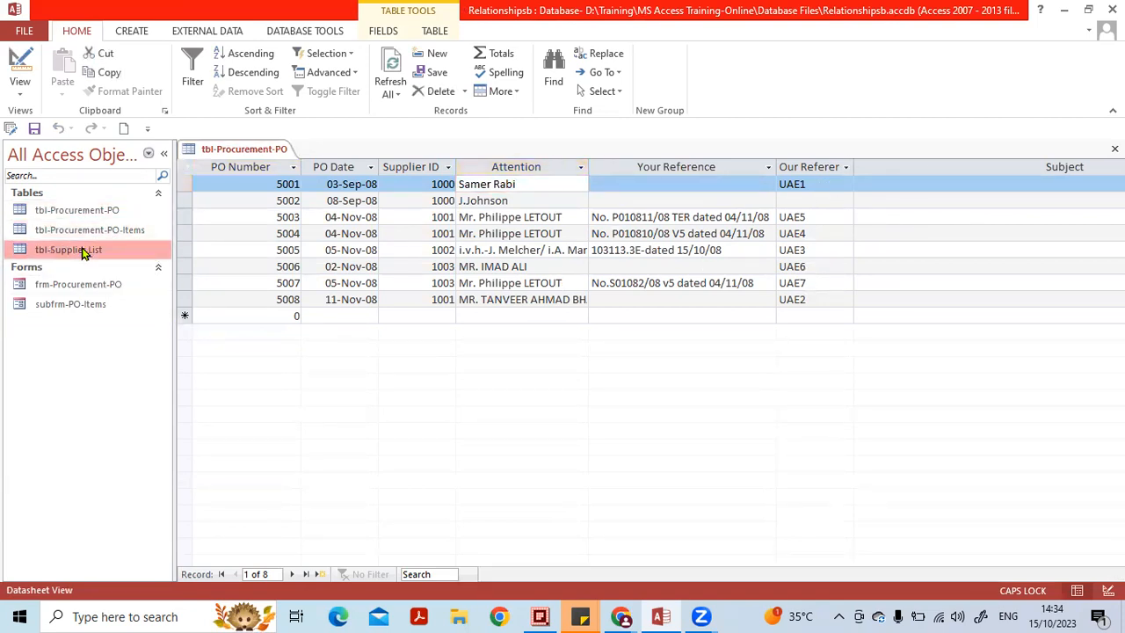
left_click(234, 212)
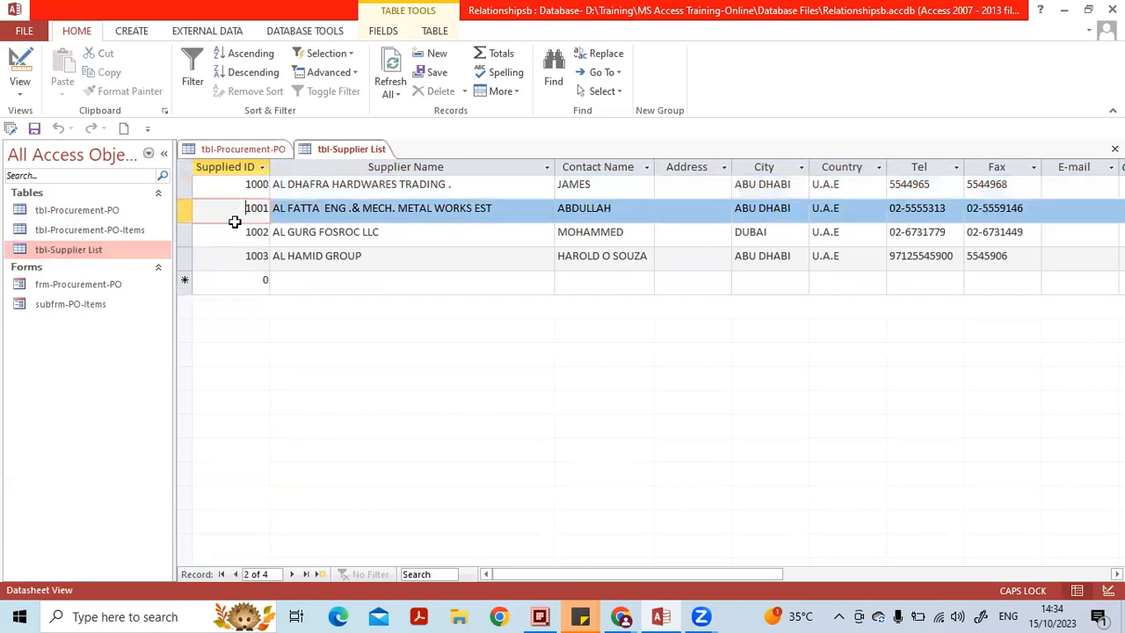
left_click(230, 235)
left_click(230, 255)
left_click(231, 167)
left_click(326, 185)
left_click(347, 256)
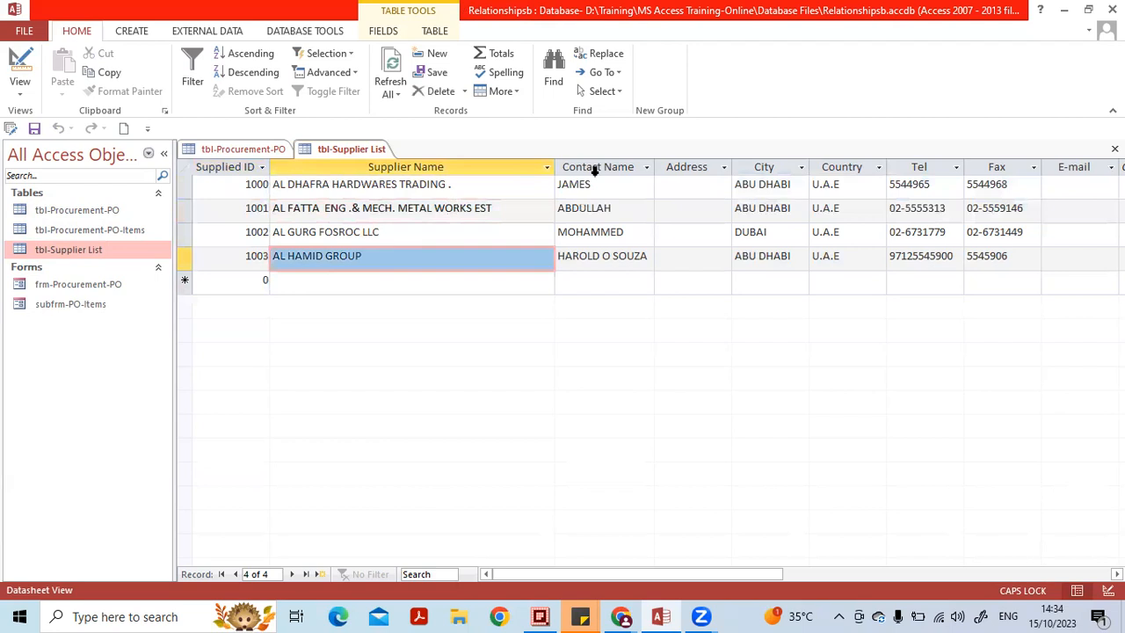
left_click(624, 184)
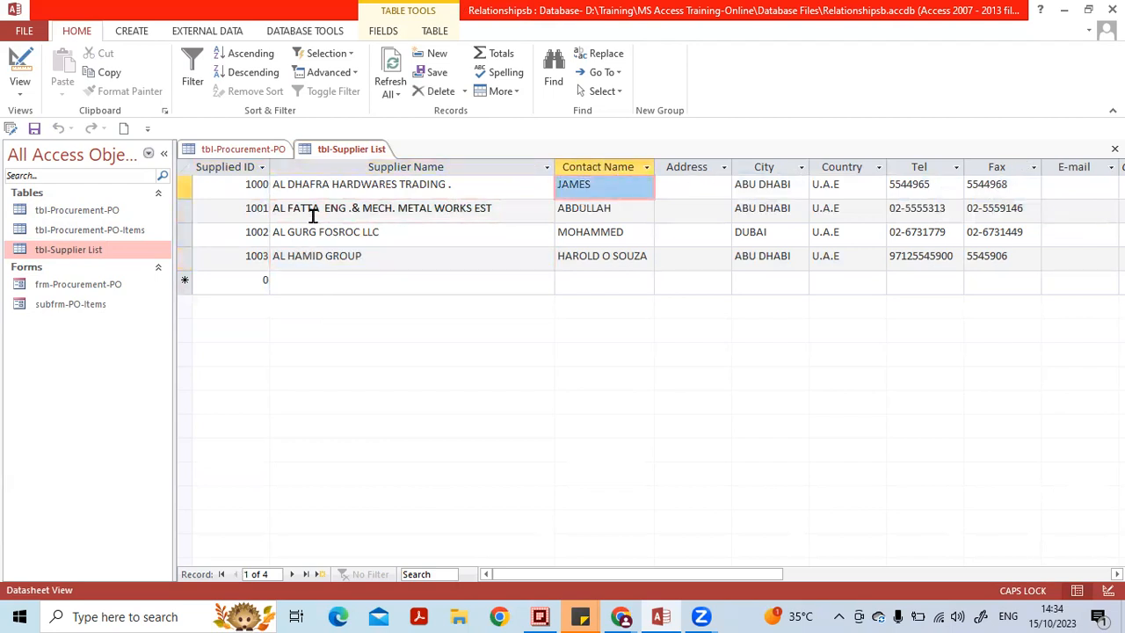
Step: Open the tbl-Procurement-PO-Items table and review the item codes of its first records
double_click(85, 230)
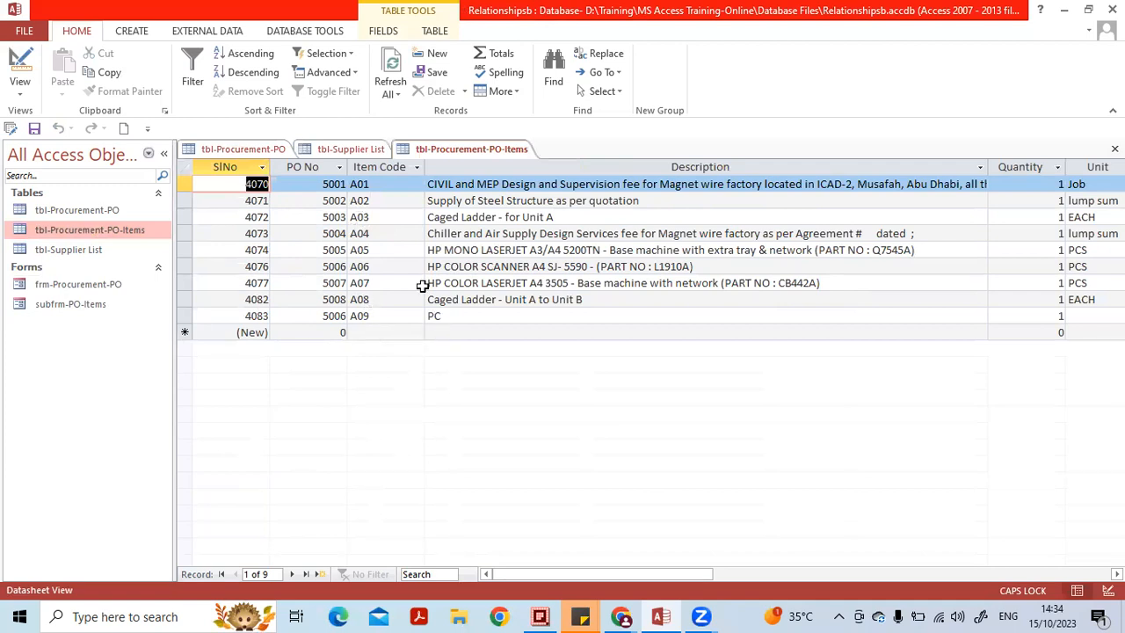
left_click(395, 203)
left_click(389, 188)
left_click(391, 220)
left_click(391, 232)
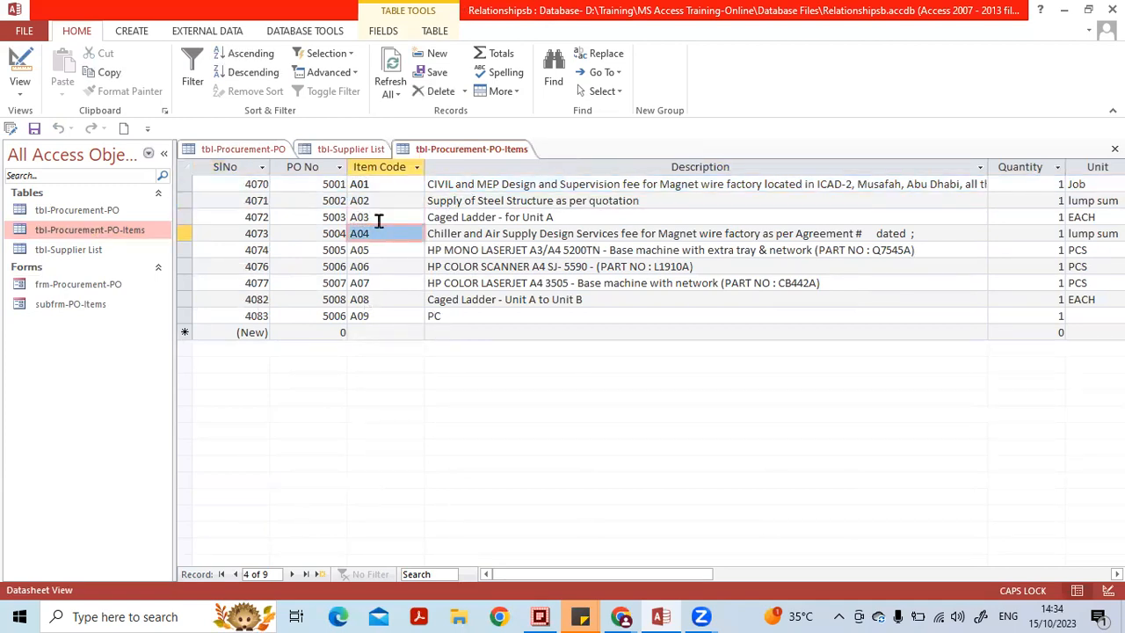
Step: Sort the tbl-Procurement-PO-Items table by PO No in ascending order
left_click(313, 185)
left_click(314, 200)
left_click(321, 166)
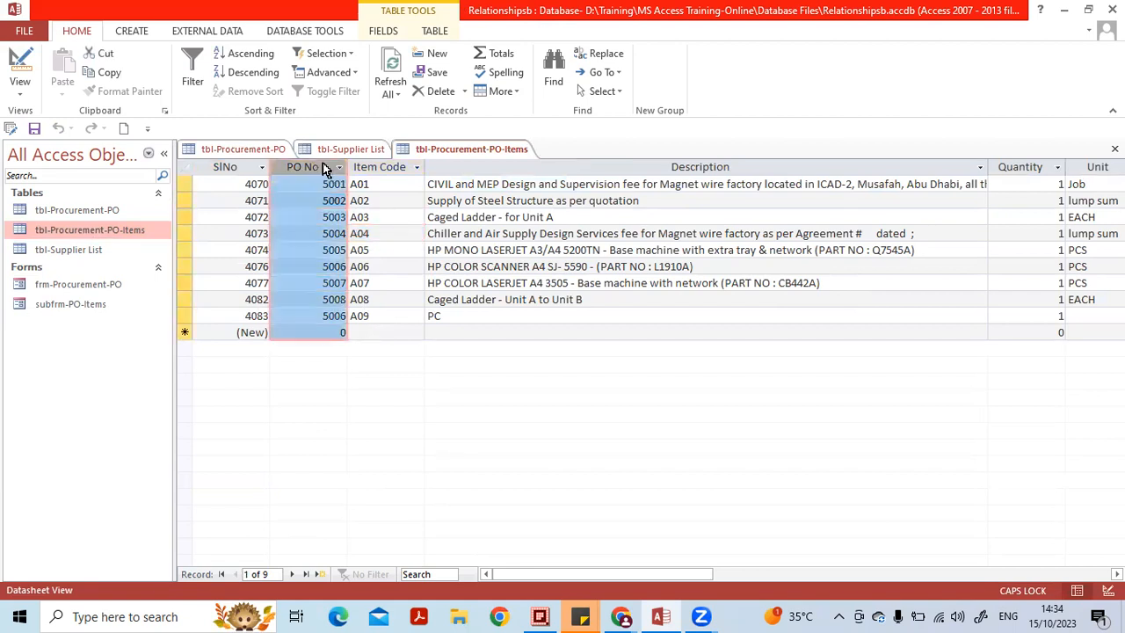
left_click(246, 53)
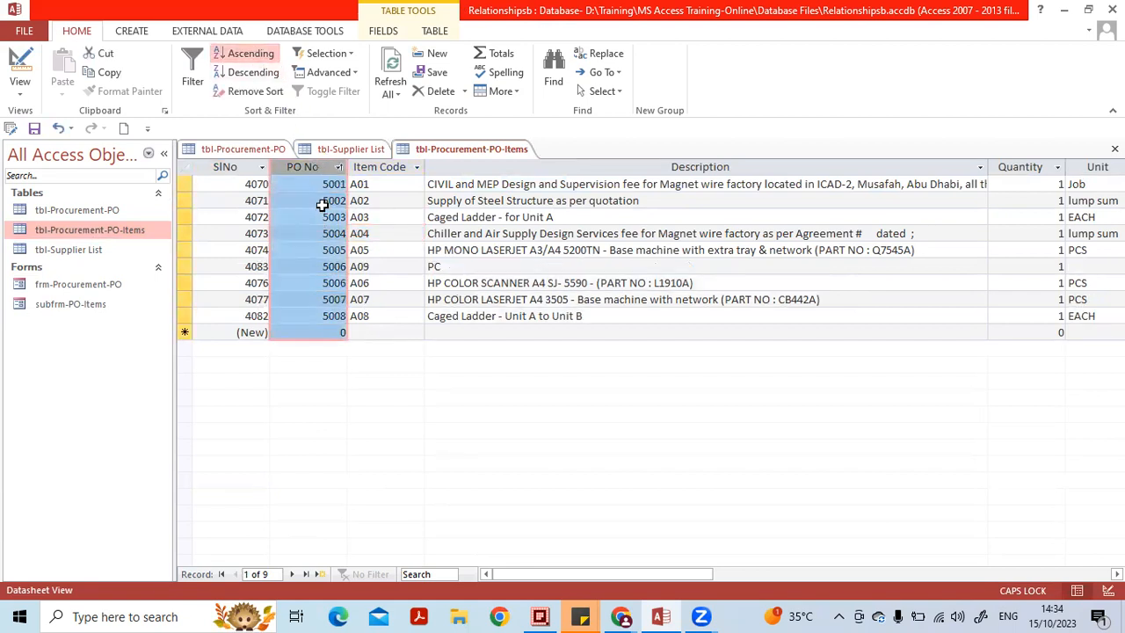
Step: Examine the sorted PO numbers for orders with several items, along with the Item Code column
left_click(311, 184)
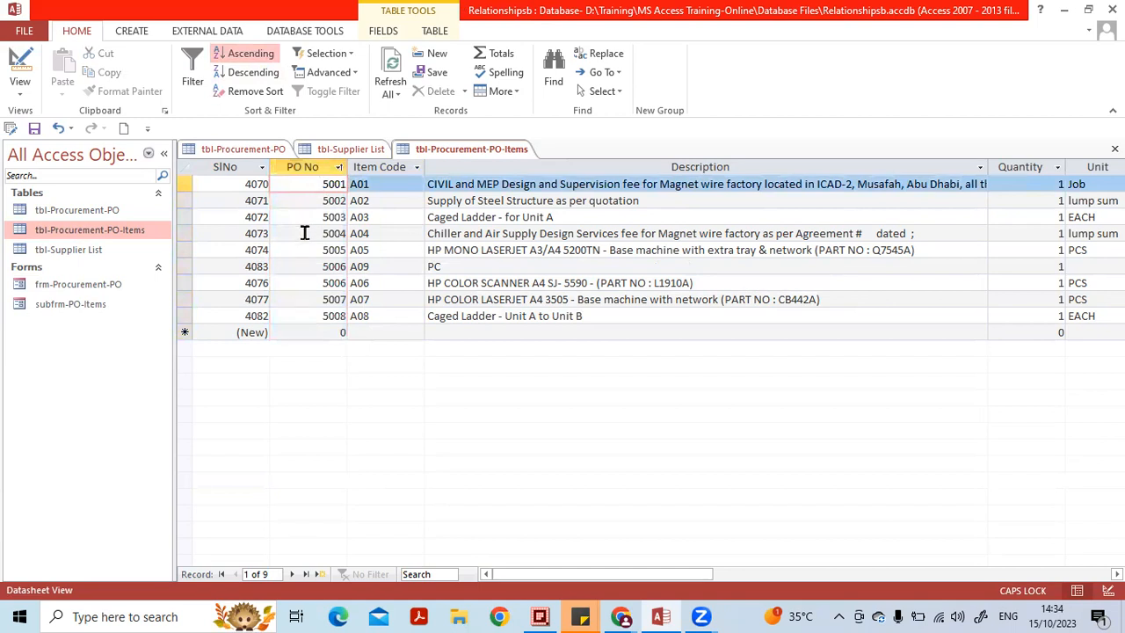
left_click(306, 198)
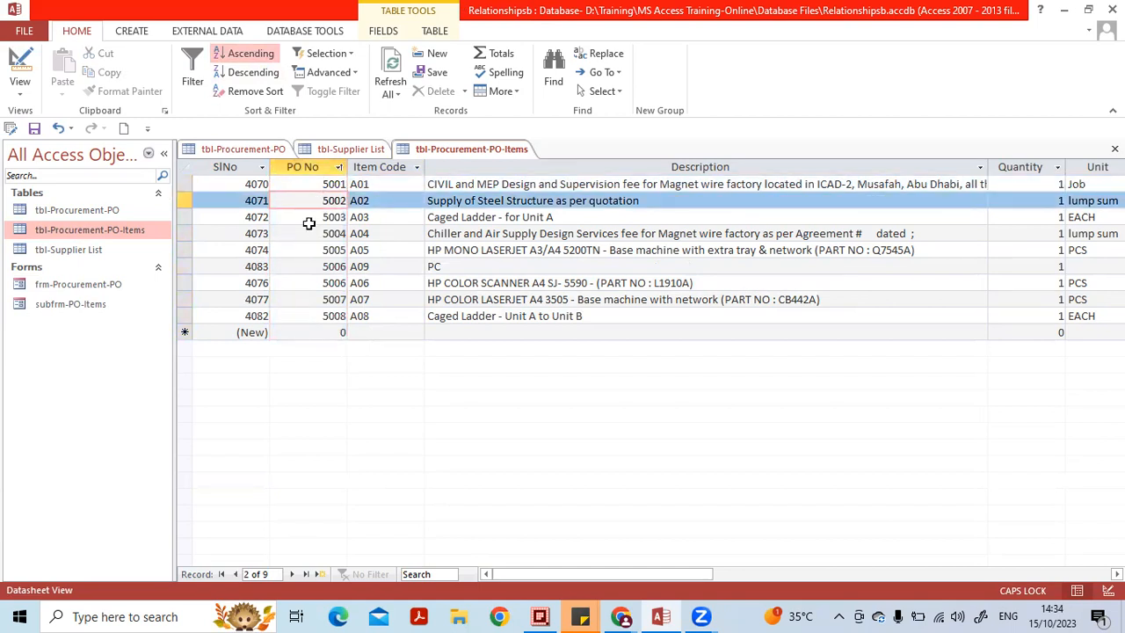
left_click(307, 220)
left_click(303, 280)
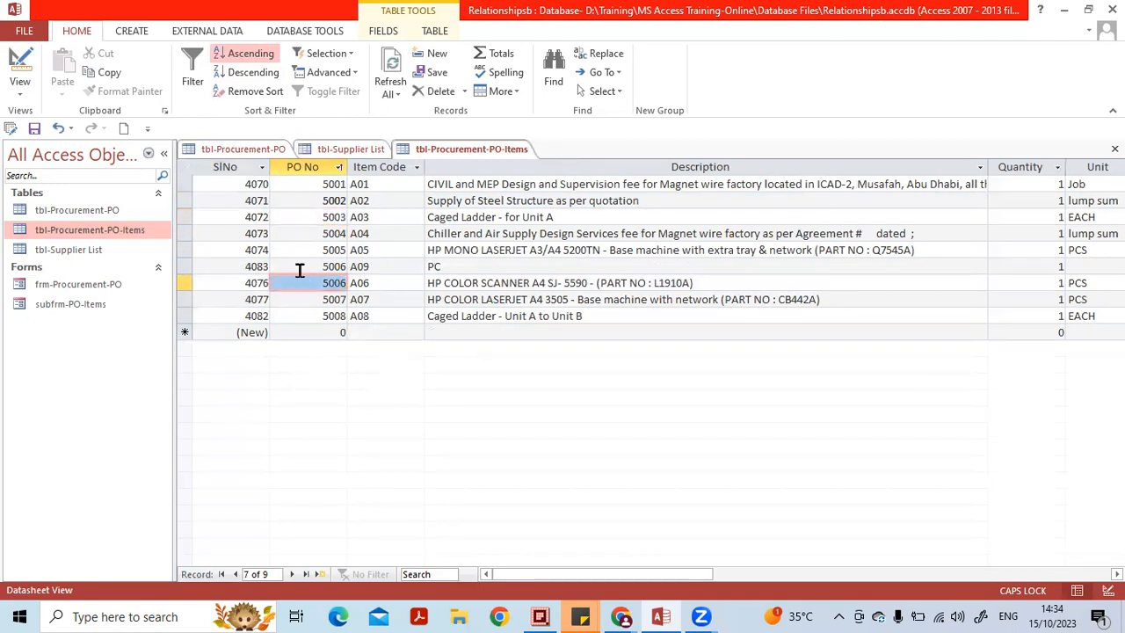
left_click(300, 270)
left_click(302, 299)
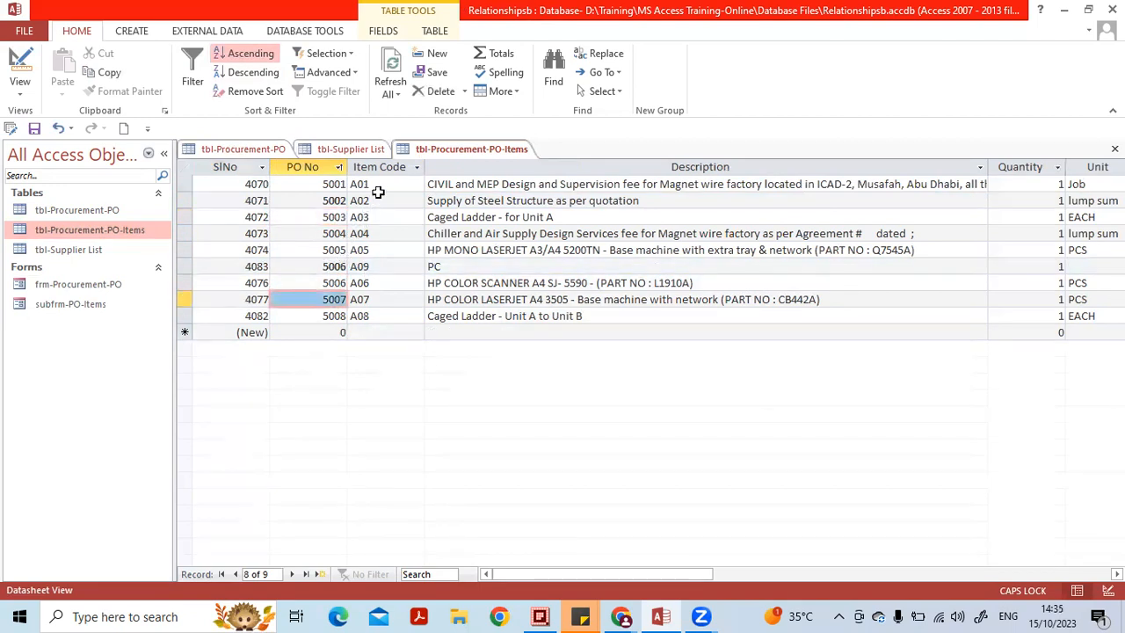
left_click(397, 165)
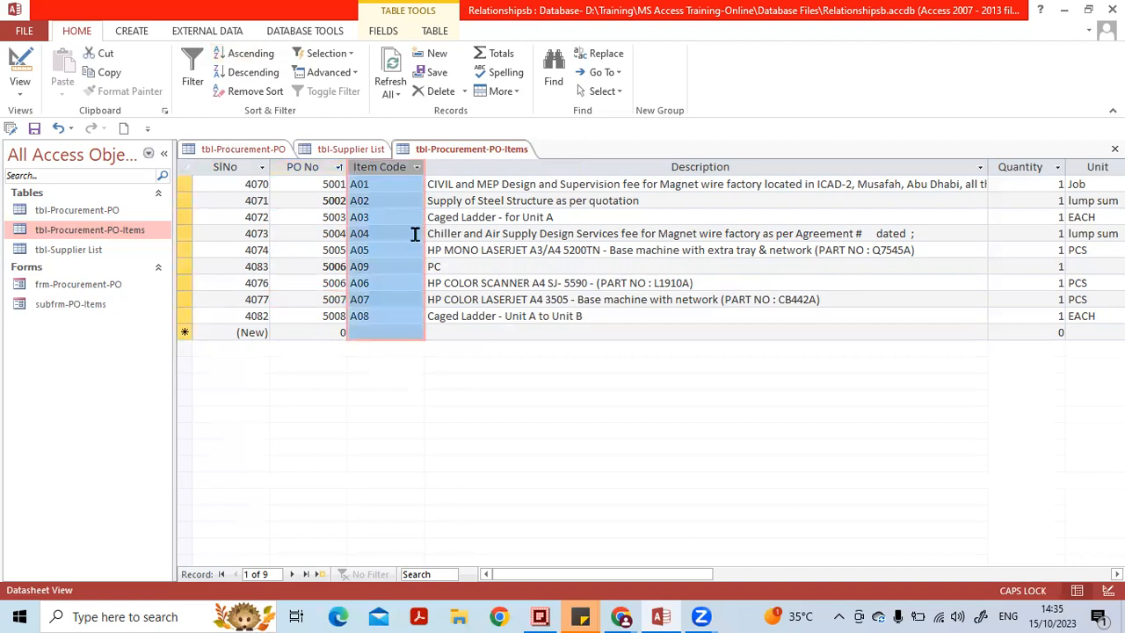
Step: Compare the three open tables, checking how the supplier list's IDs correspond to those in tbl-Procurement-PO
left_click(255, 150)
left_click(345, 149)
left_click(445, 150)
left_click(343, 150)
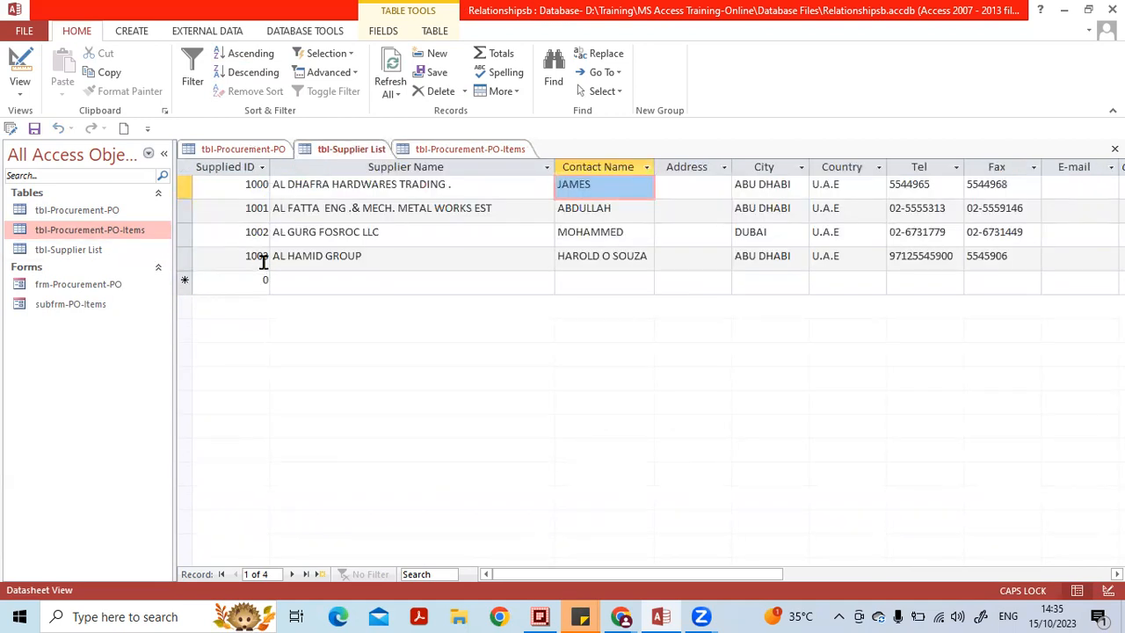
left_click(255, 187)
left_click(254, 219)
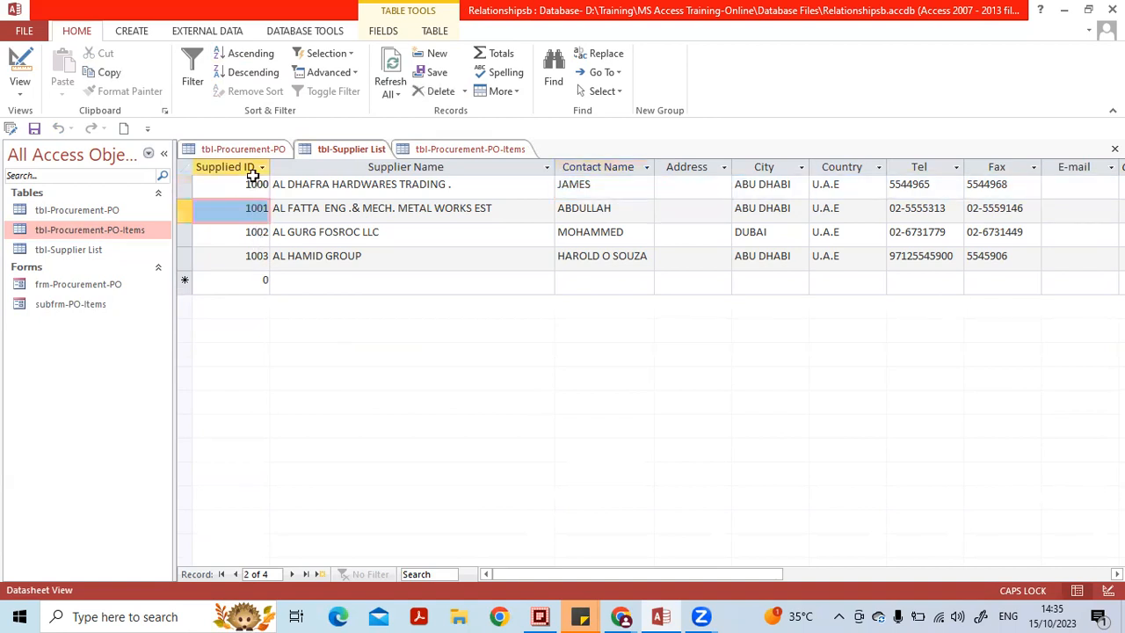
left_click(242, 149)
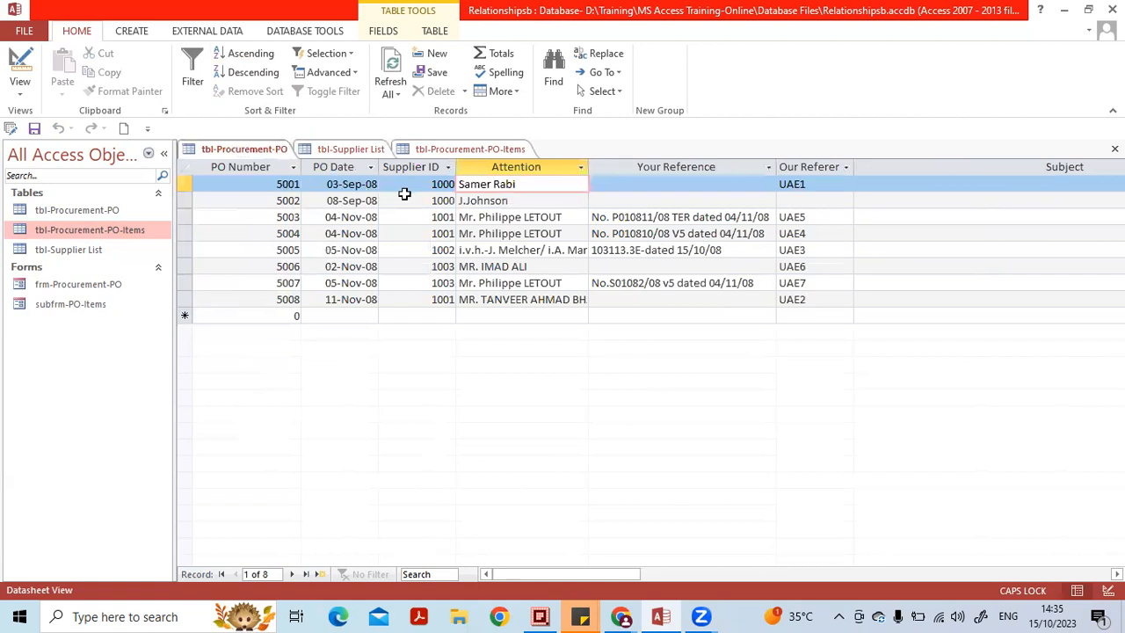
Step: Filter tbl-Procurement-PO to show only the purchase orders with Supplier ID 1000
left_click(448, 168)
left_click(477, 270)
left_click(477, 298)
left_click(507, 419)
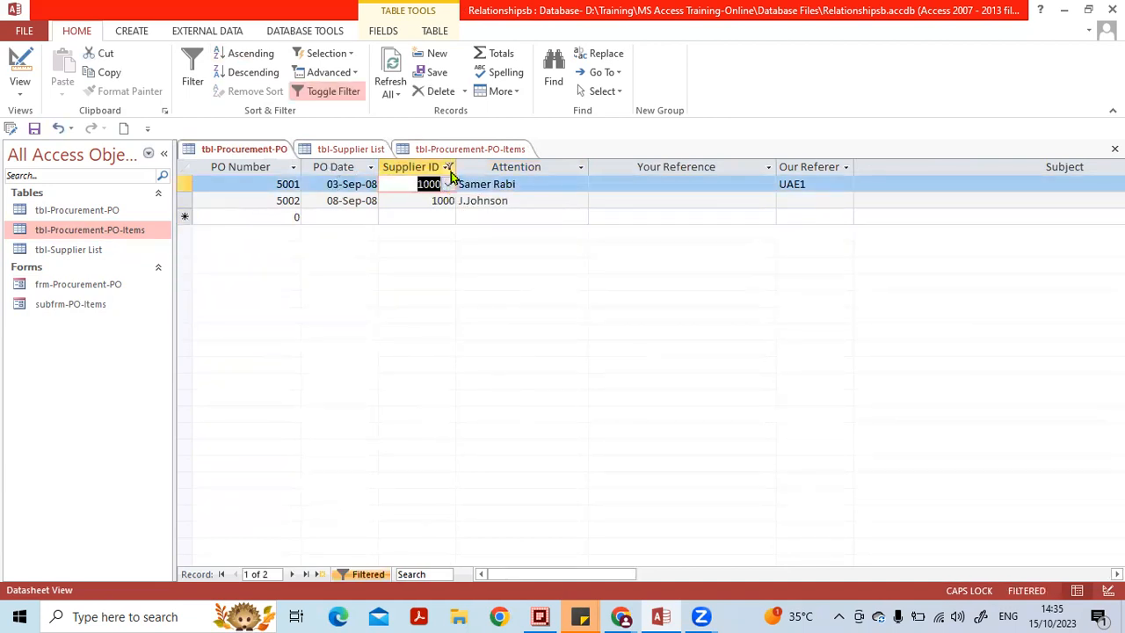
Step: Change the Supplier ID filter on tbl-Procurement-PO to show only supplier 1001
left_click(449, 168)
left_click(479, 299)
left_click(478, 312)
left_click(509, 416)
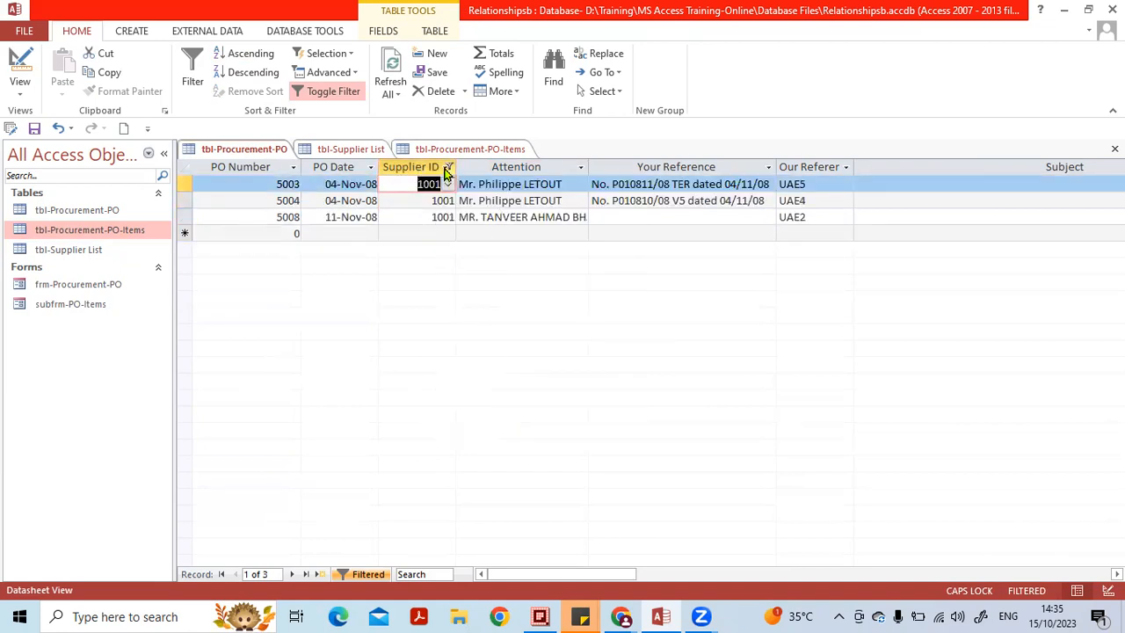
Step: Remove the Supplier ID filter so that tbl-Procurement-PO shows all purchase orders
left_click(448, 166)
left_click(478, 312)
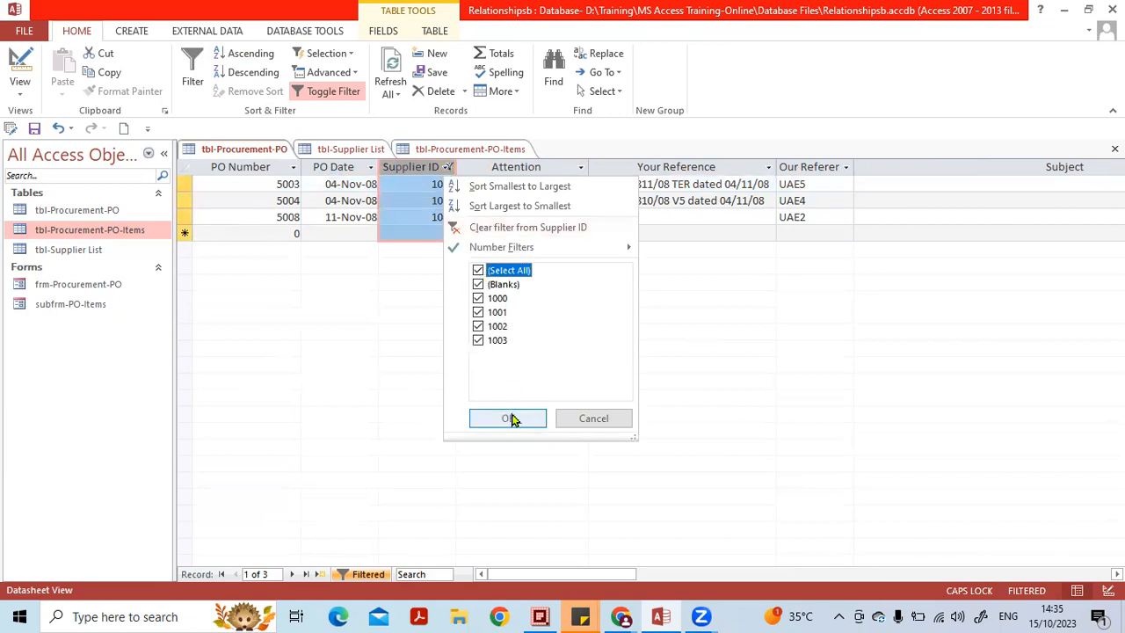
left_click(509, 418)
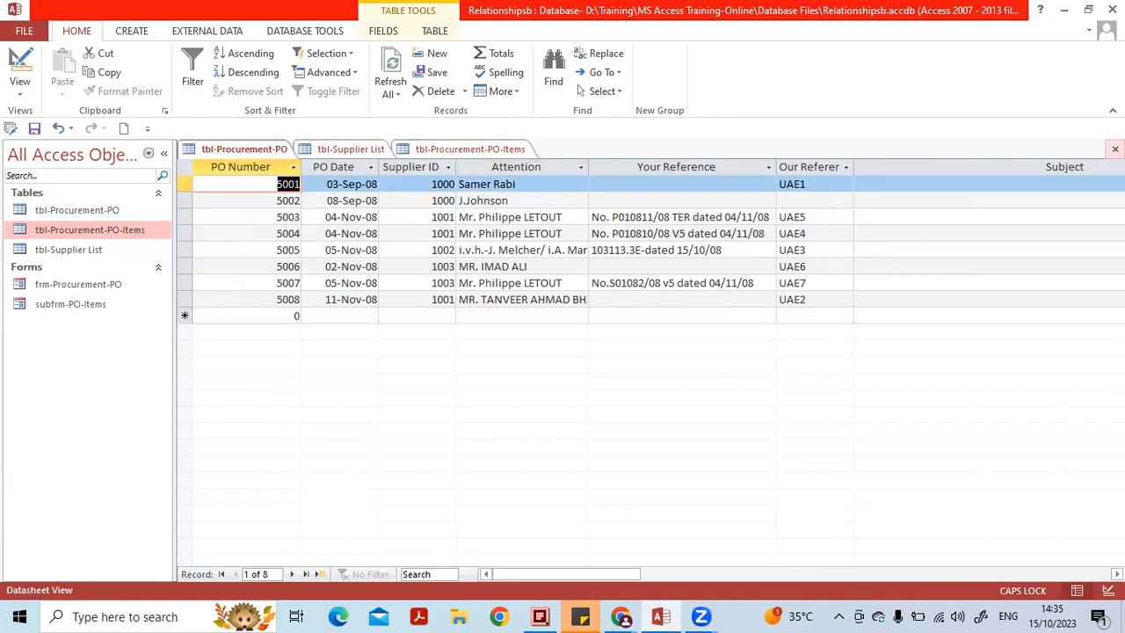
Step: Close all three tables, saving the design changes to tbl-Procurement-PO and tbl-Procurement-PO-Items
left_click(1114, 148)
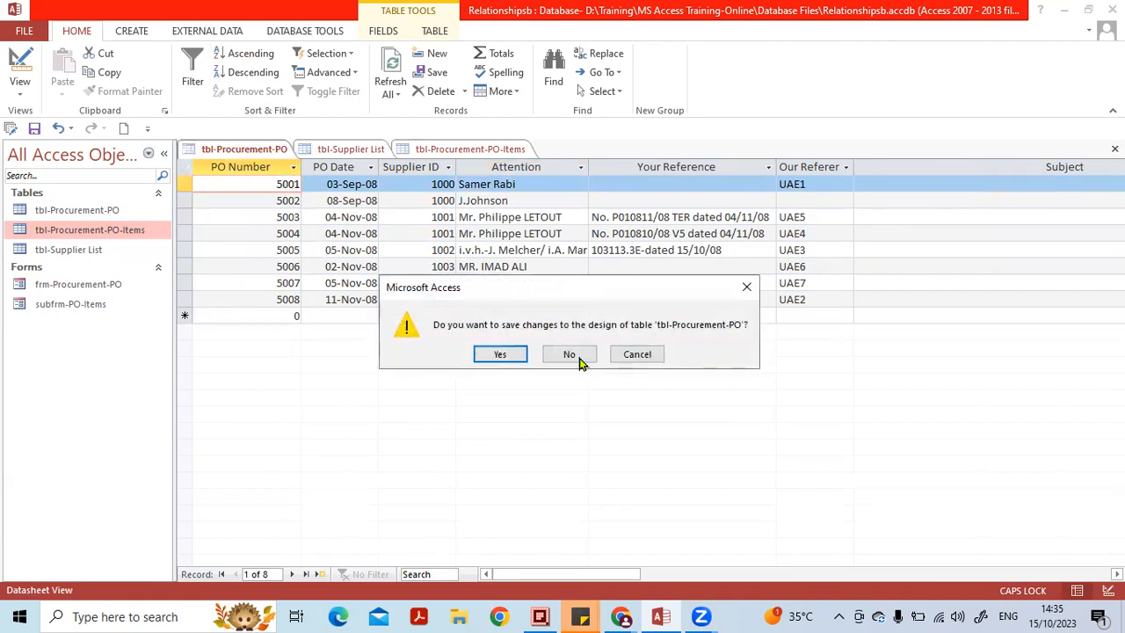
left_click(500, 354)
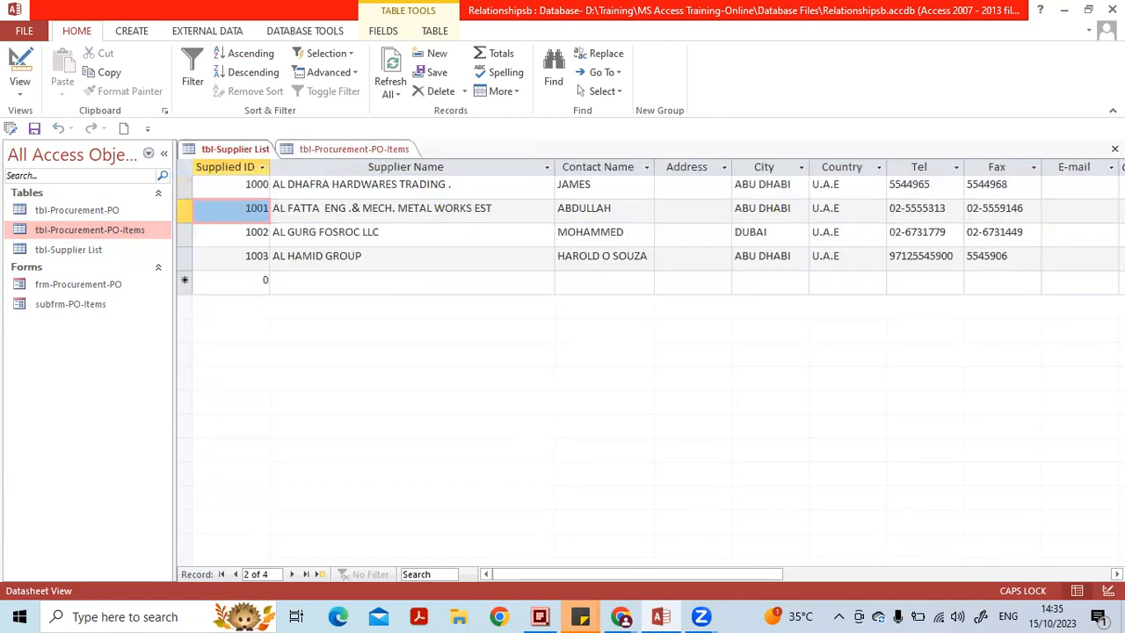
left_click(1114, 149)
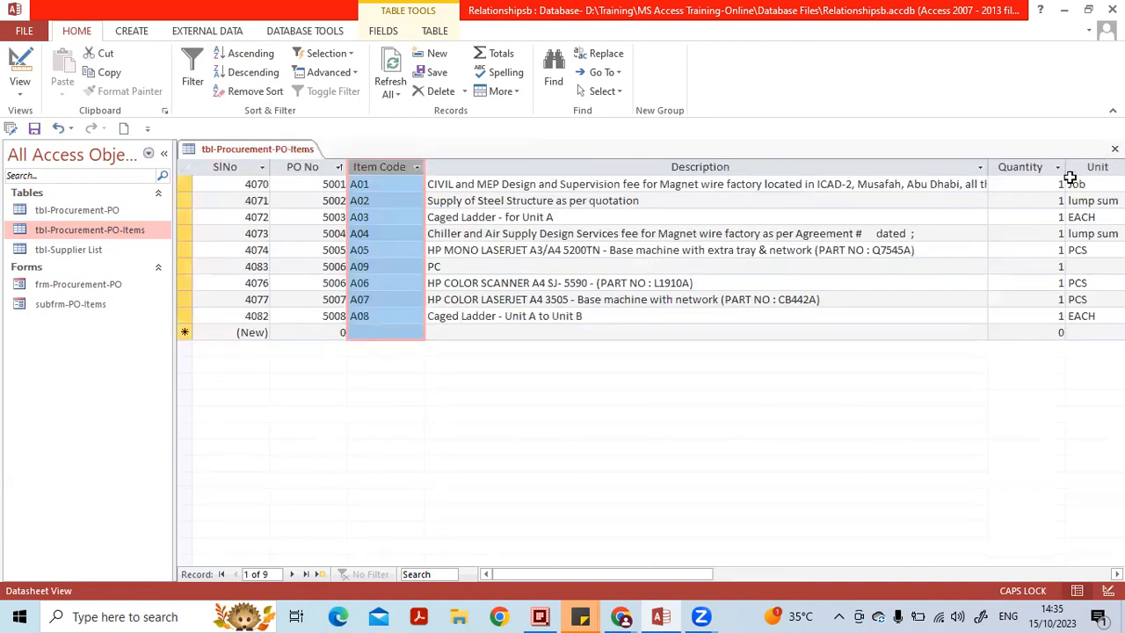
left_click(1114, 149)
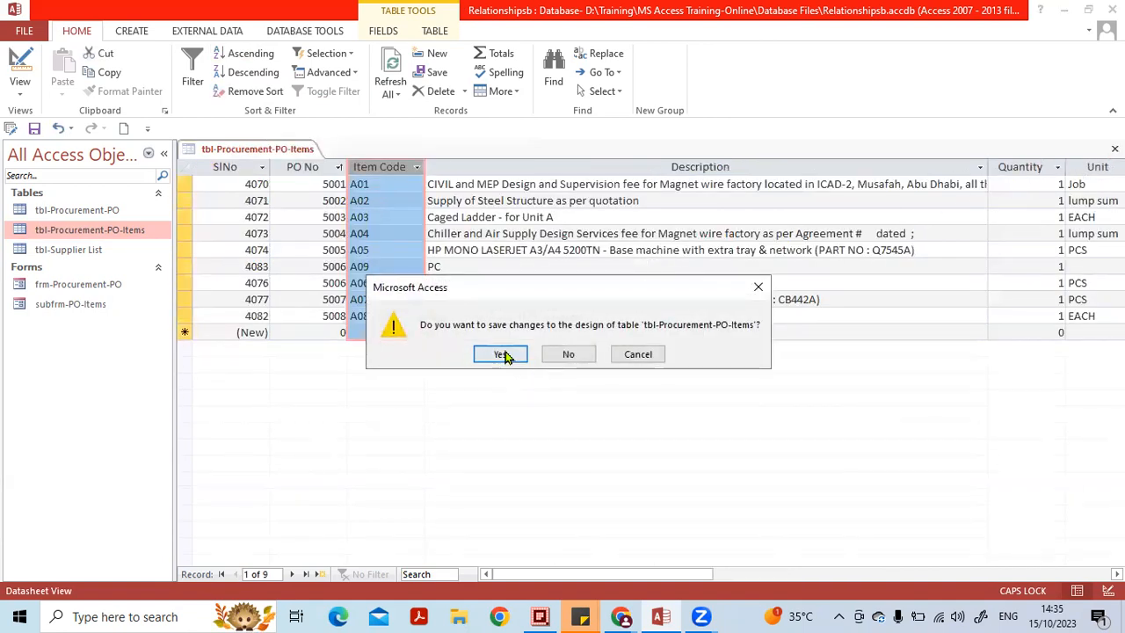
left_click(500, 354)
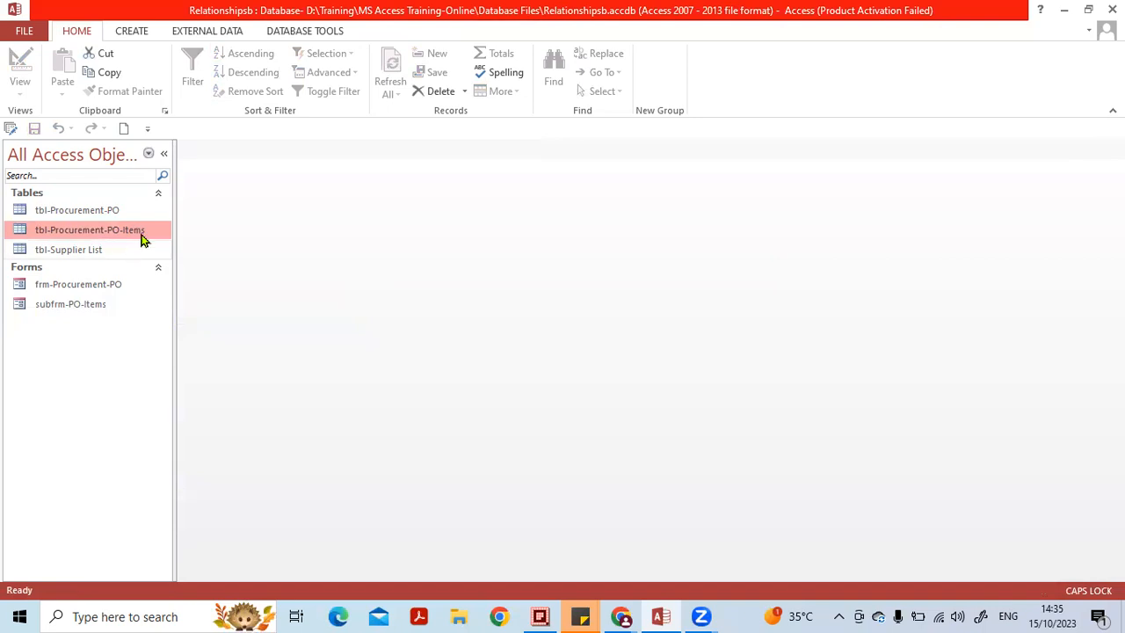
Step: Open the database relationships layout and add tbl-Procurement-PO, tbl-Procurement-PO-Items and tbl-Supplier List to it
left_click(292, 34)
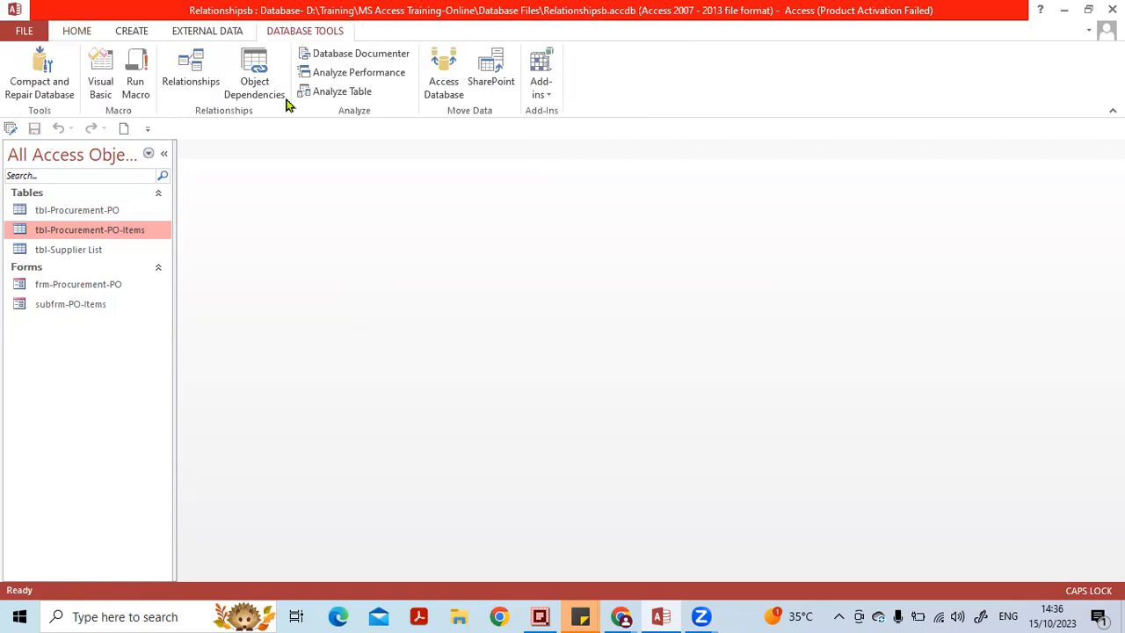
left_click(194, 82)
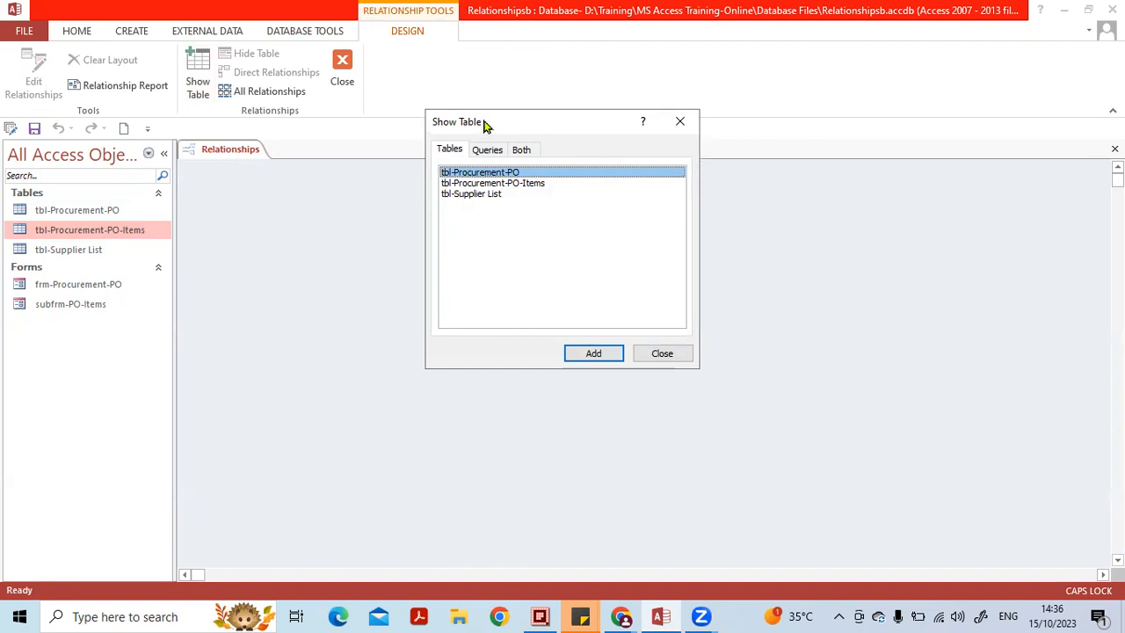
left_click_drag(481, 128, 454, 164)
left_click(460, 187)
left_click(494, 186)
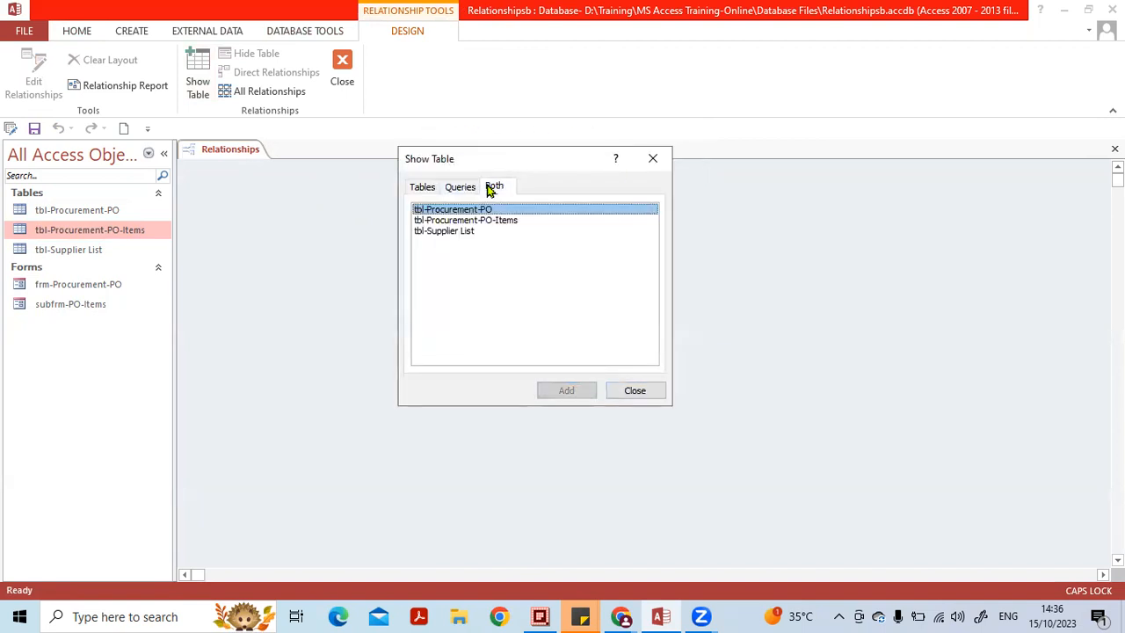
left_click(424, 188)
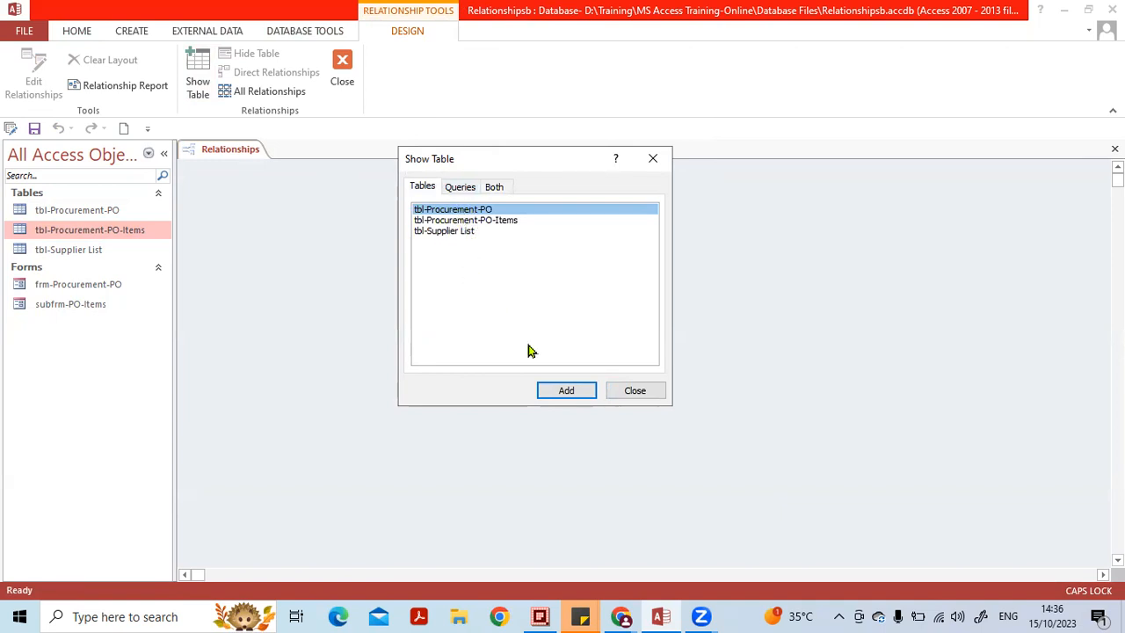
left_click(476, 234, "shift")
left_click(567, 390)
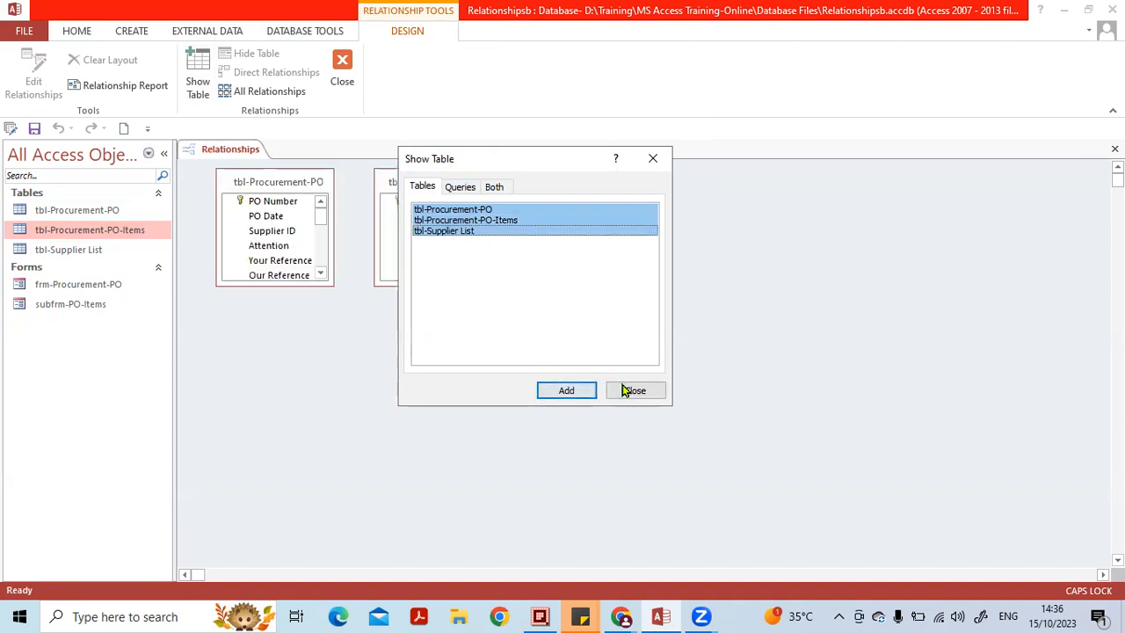
left_click(634, 390)
Step: Close the table picker and enlarge the tbl-Supplier List box in the relationships layout to show all its fields
left_click(610, 203)
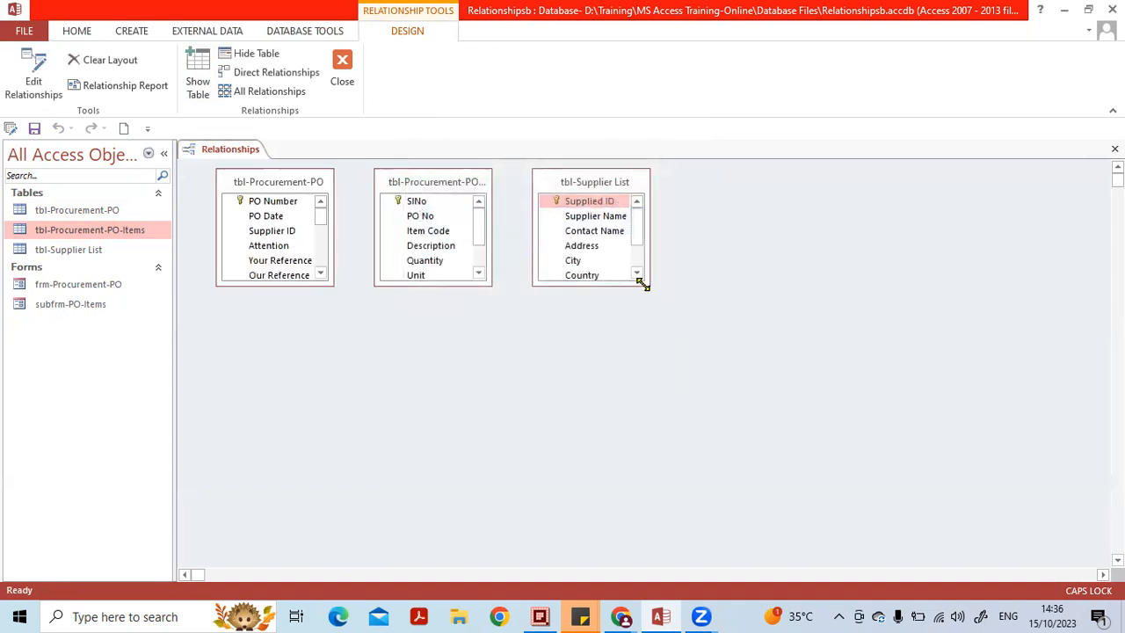
left_click_drag(643, 283, 924, 401)
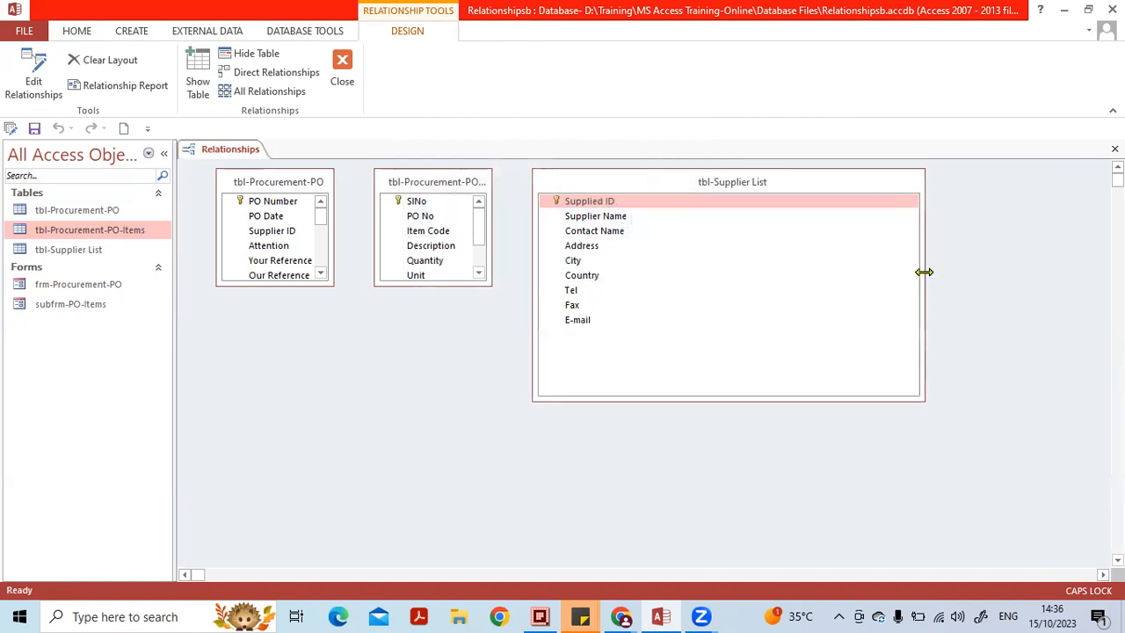
left_click_drag(920, 276, 735, 274)
Step: Move tbl-Procurement-PO-Items to the far right of the layout, beyond tbl-Supplier List, and enlarge it to show all its fields
left_click_drag(443, 182, 803, 192)
left_click(684, 189)
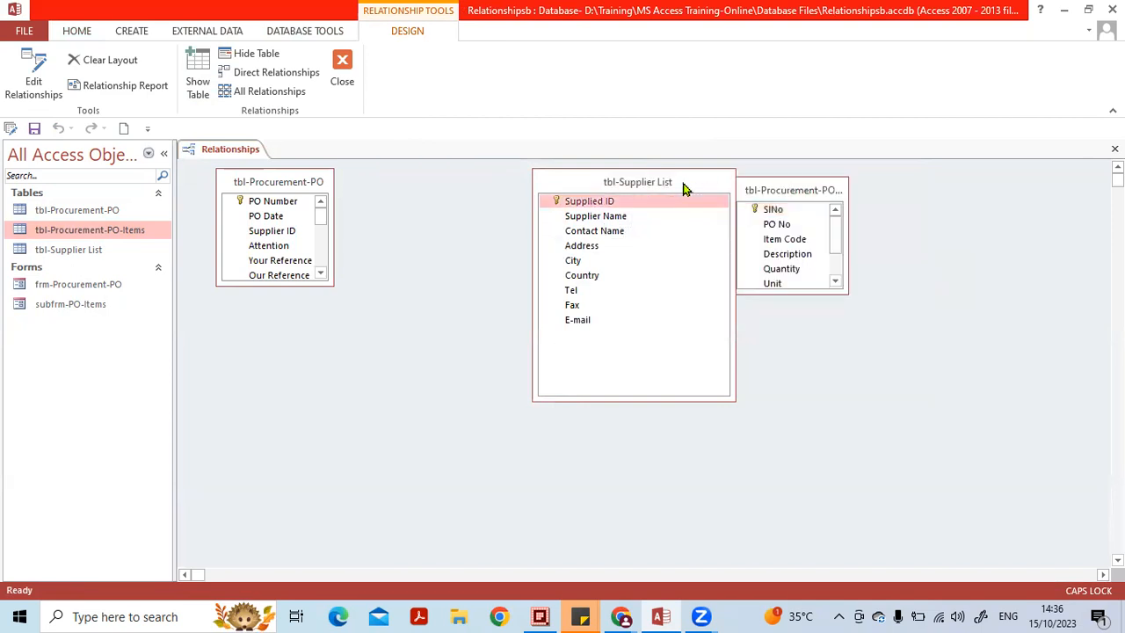
left_click_drag(684, 189, 520, 194)
left_click(776, 194)
left_click_drag(776, 194, 678, 198)
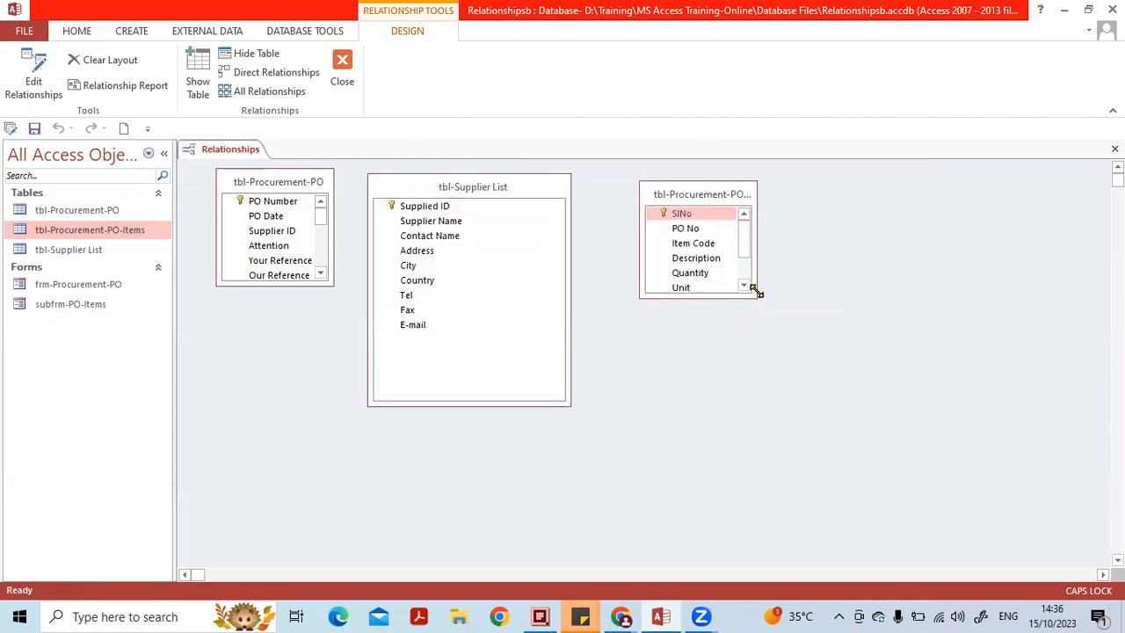
left_click_drag(754, 292, 844, 379)
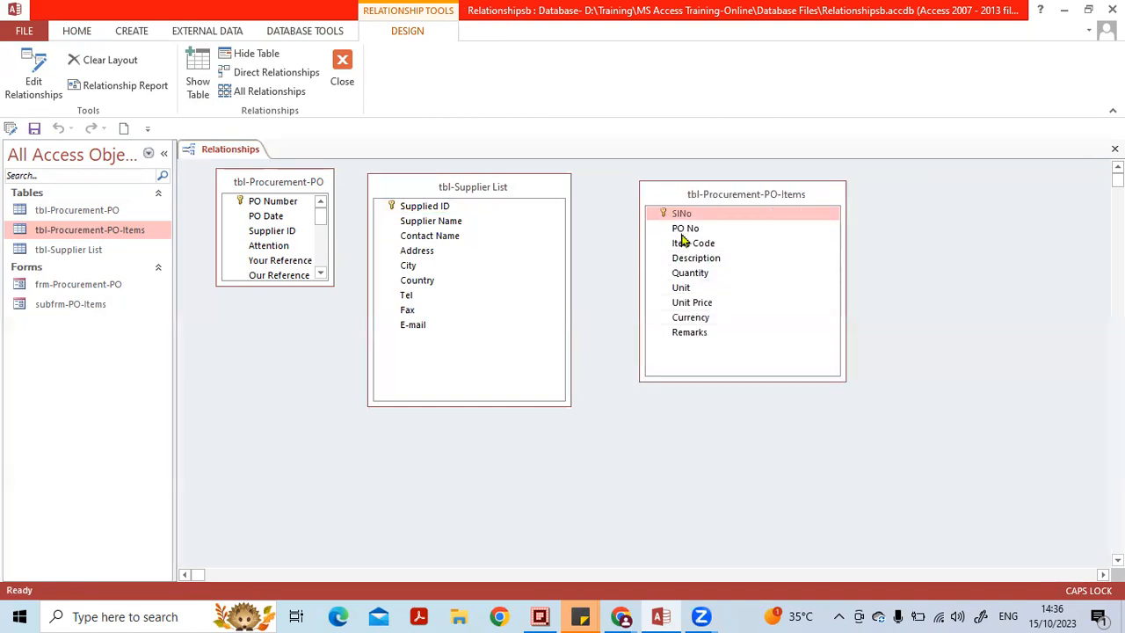
left_click_drag(723, 199, 910, 199)
Step: Arrange tbl-Procurement-PO between tbl-Supplier List and tbl-Procurement-PO-Items, and enlarge its box to show fields from PO Number through Category
left_click_drag(291, 183, 665, 203)
left_click_drag(505, 184, 347, 186)
left_click(615, 203)
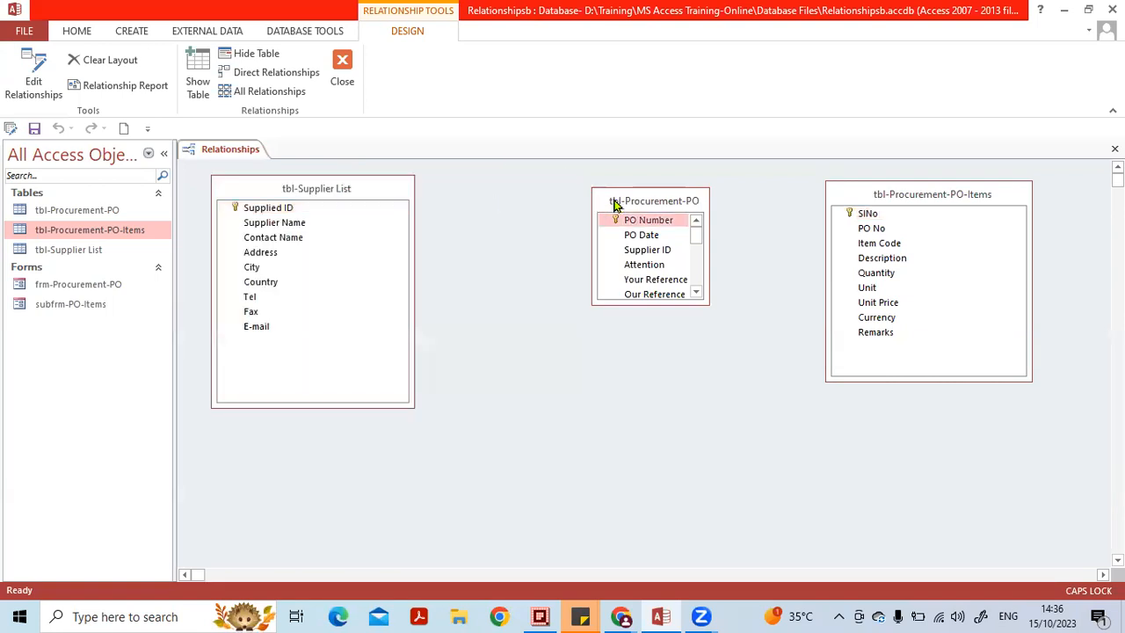
left_click_drag(615, 204, 512, 193)
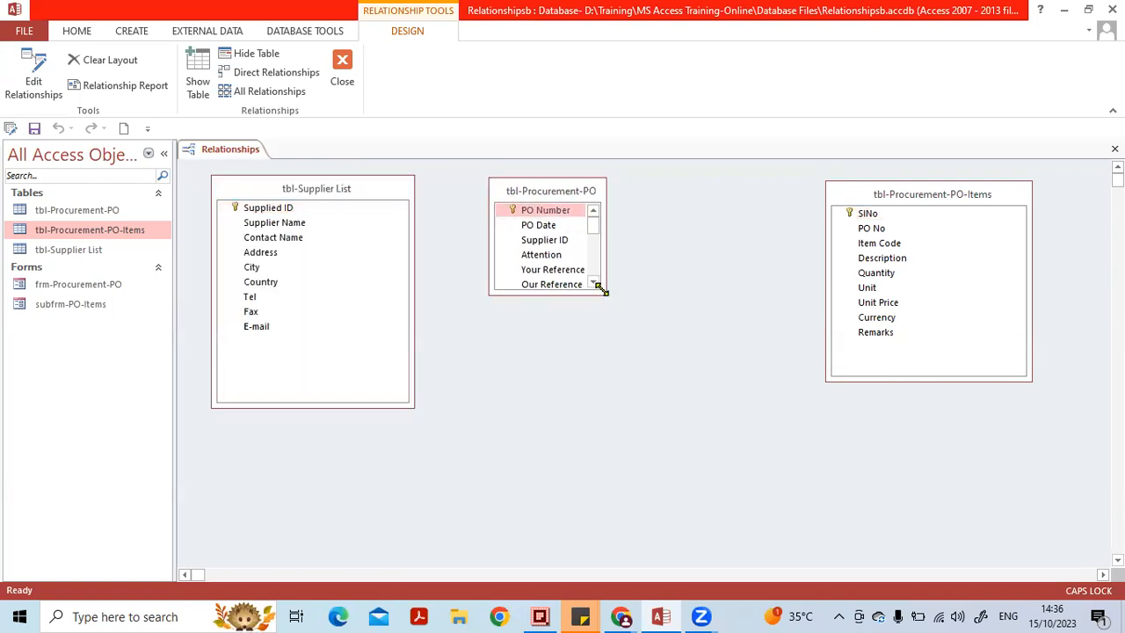
left_click_drag(603, 290, 713, 459)
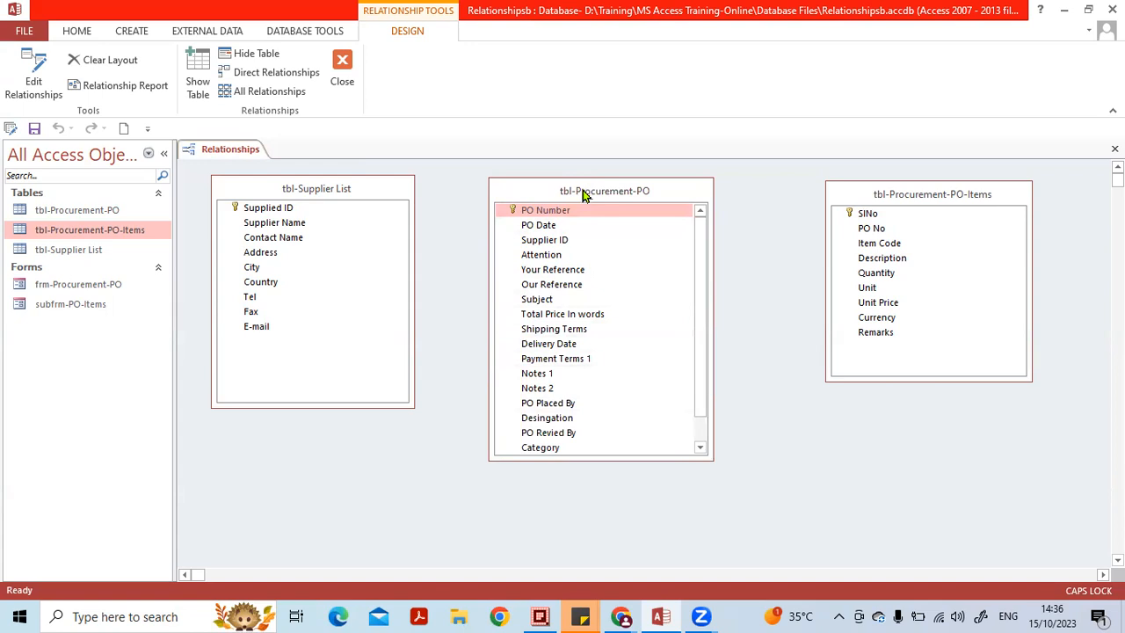
left_click_drag(581, 190, 560, 183)
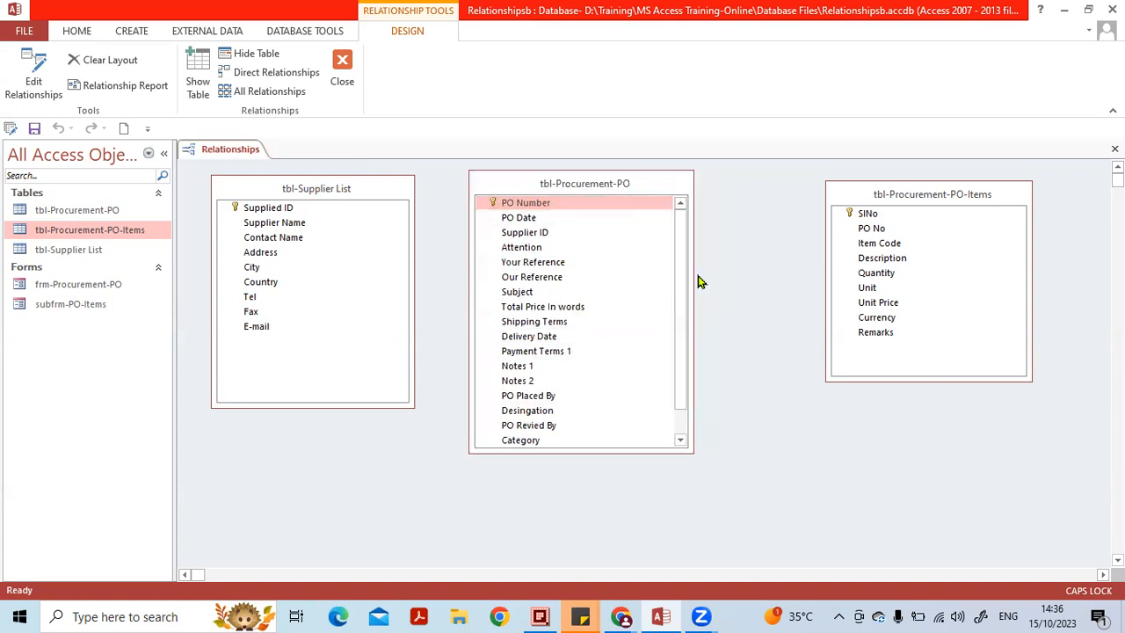
left_click_drag(688, 286, 722, 284)
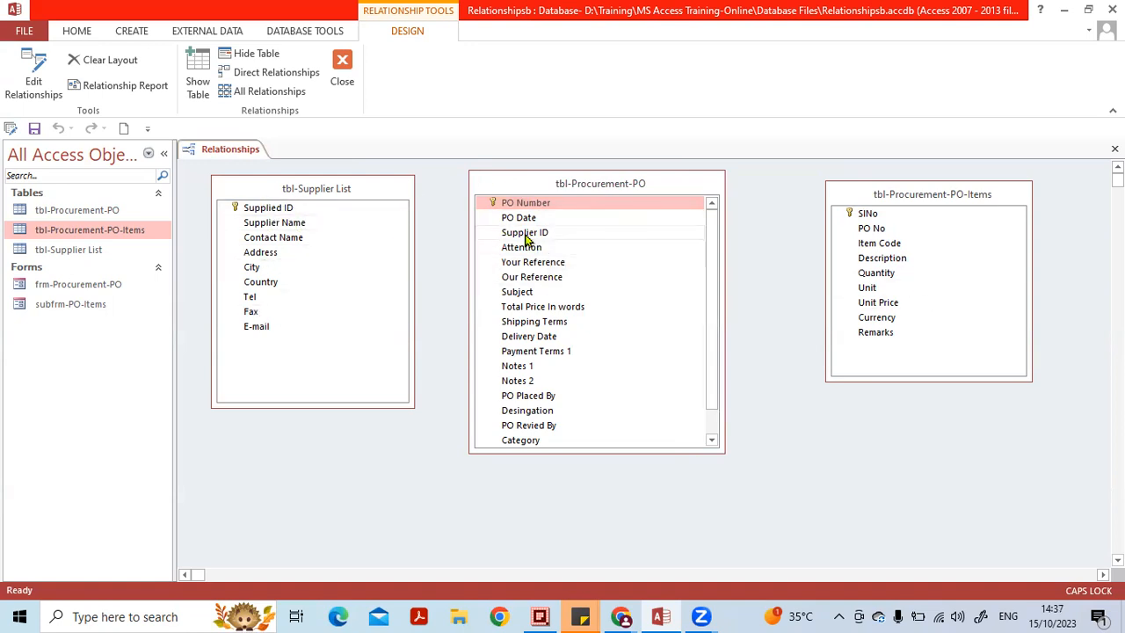
Step: Start a relationship from Supplied ID in tbl-Supplier List to Supplier ID in tbl-Procurement-PO
left_click(277, 211)
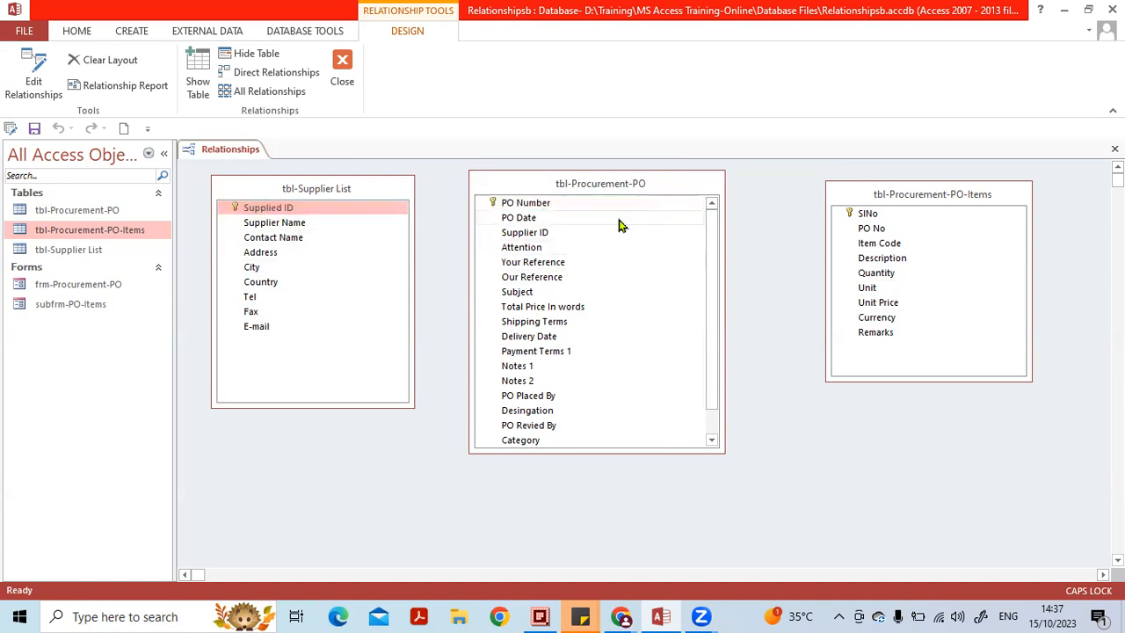
left_click(553, 235)
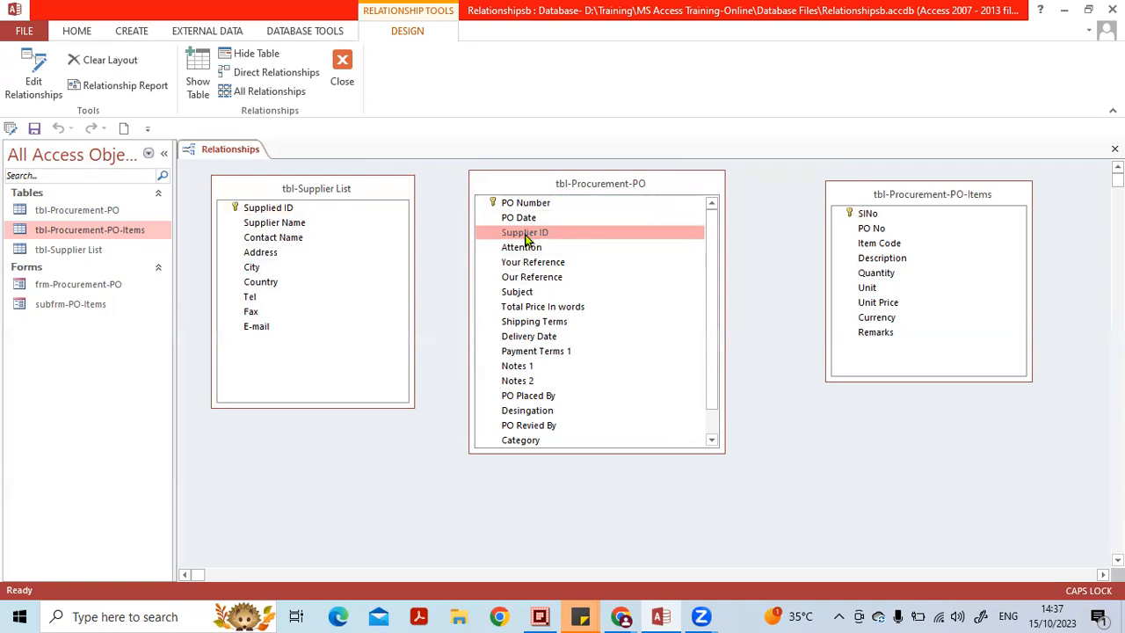
left_click_drag(525, 239, 291, 211)
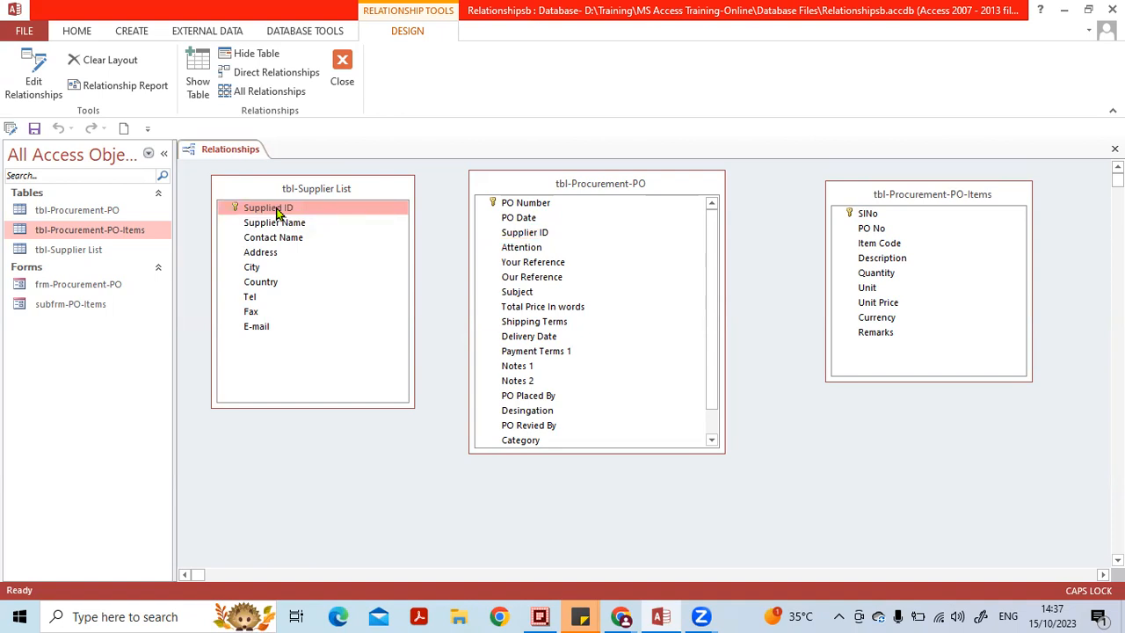
left_click_drag(278, 213, 521, 238)
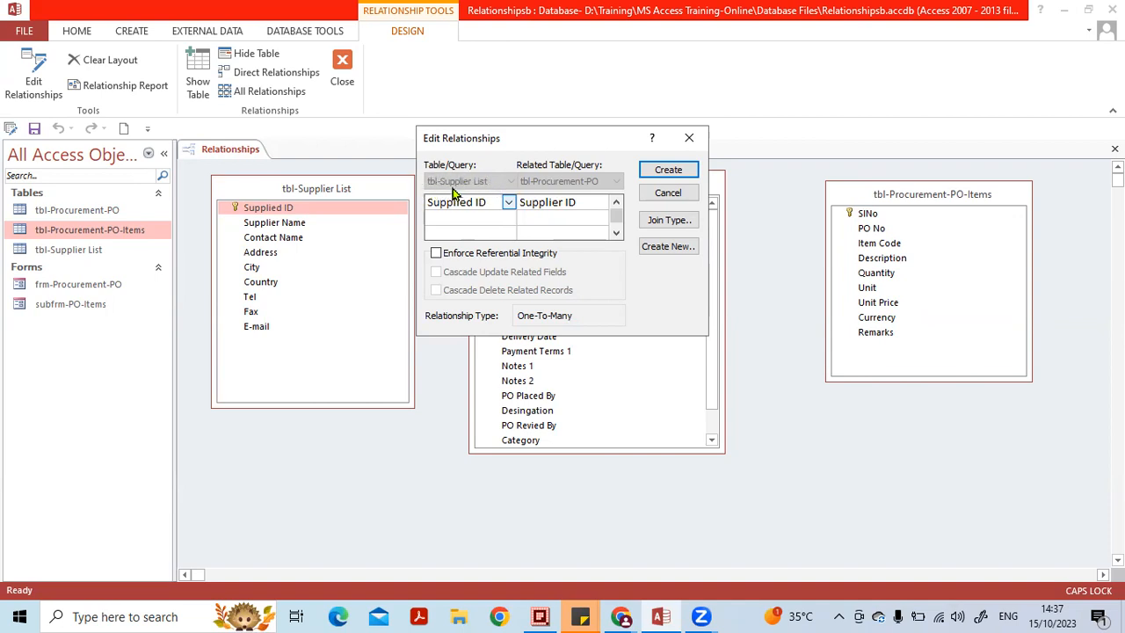
left_click(507, 345)
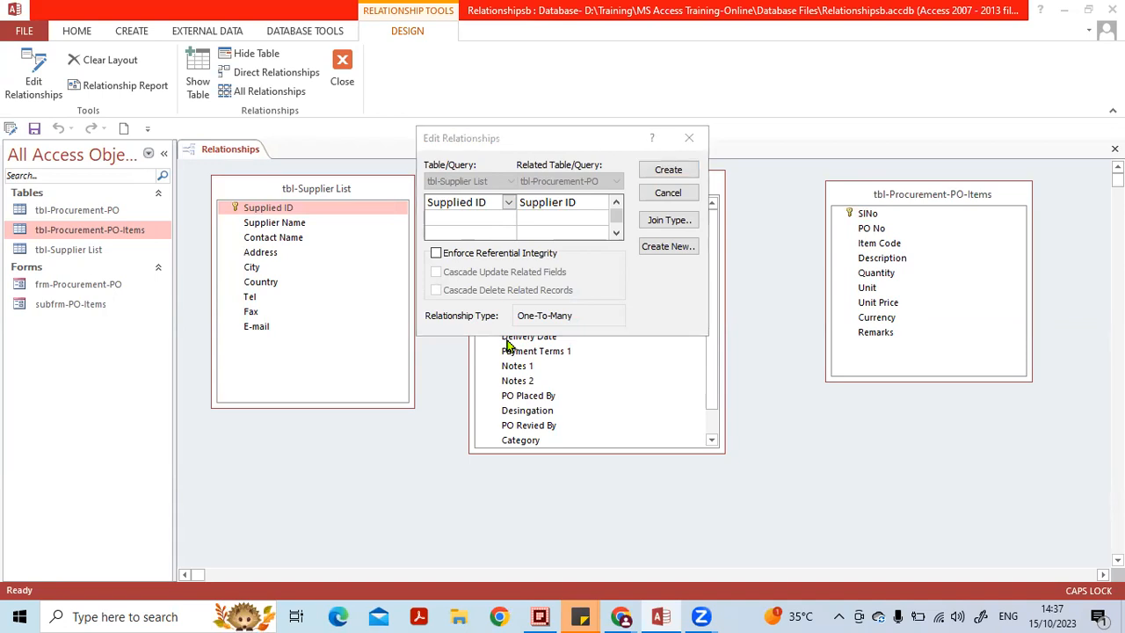
mouse_move(509, 176)
left_mouse_down()
mouse_move(427, 169)
mouse_move(488, 188)
mouse_move(503, 174)
left_mouse_up()
mouse_move(380, 190)
left_mouse_down()
mouse_move(195, 218)
mouse_move(330, 351)
mouse_move(336, 195)
left_mouse_up()
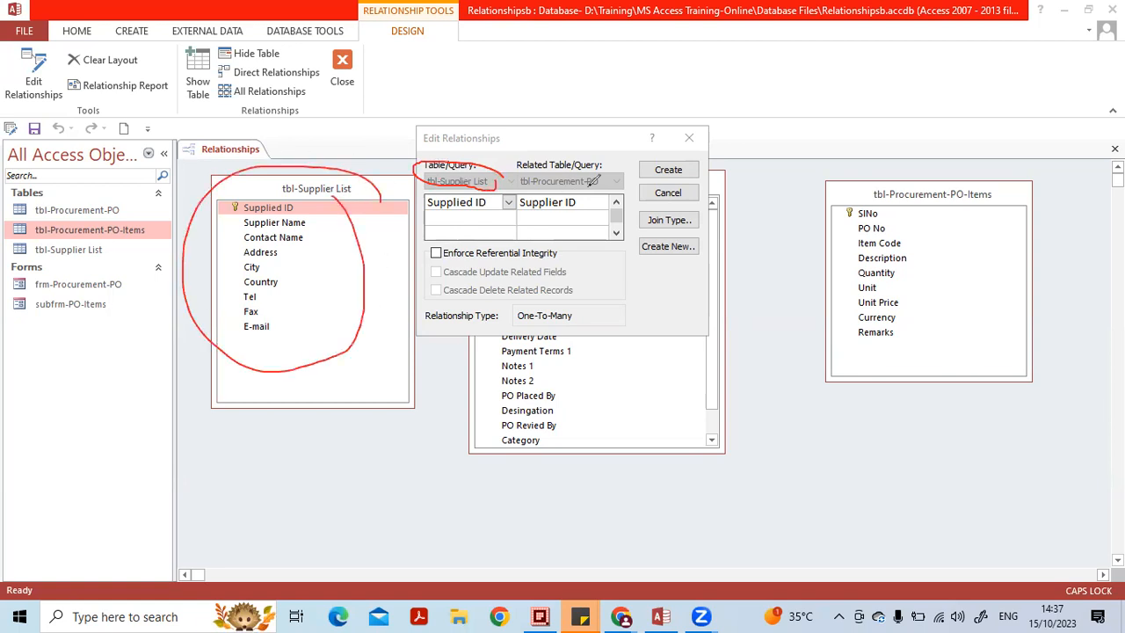
mouse_move(618, 175)
left_mouse_down()
mouse_move(507, 163)
mouse_move(566, 192)
mouse_move(601, 164)
left_mouse_up()
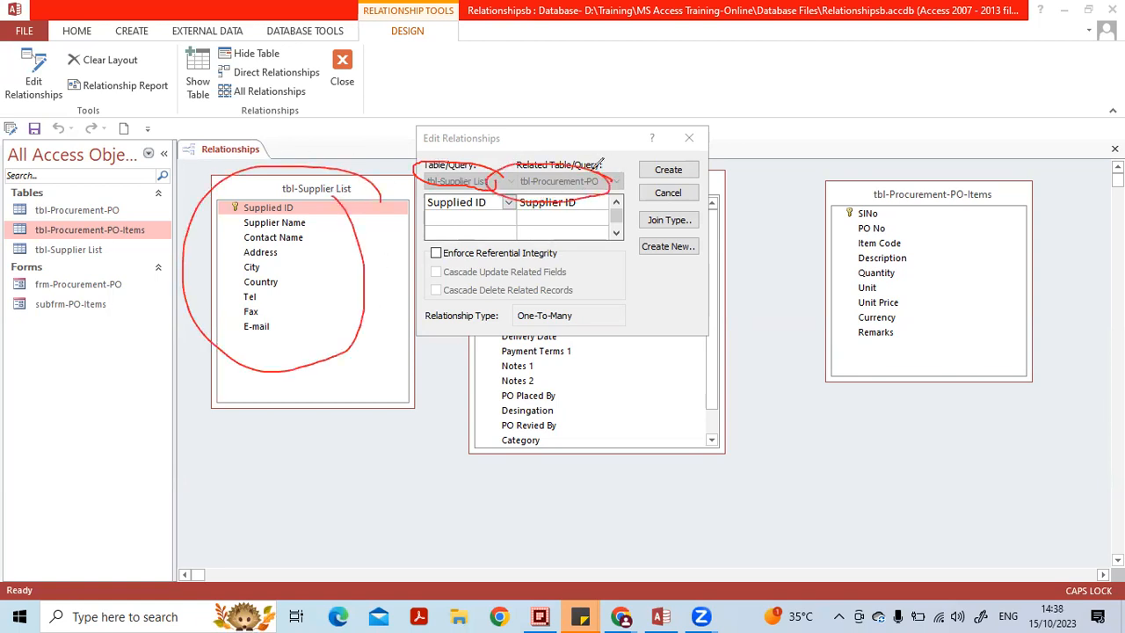
left_click_drag(663, 401, 684, 384)
key("e")
left_click_drag(560, 159, 545, 160)
left_click_drag(463, 170, 442, 163)
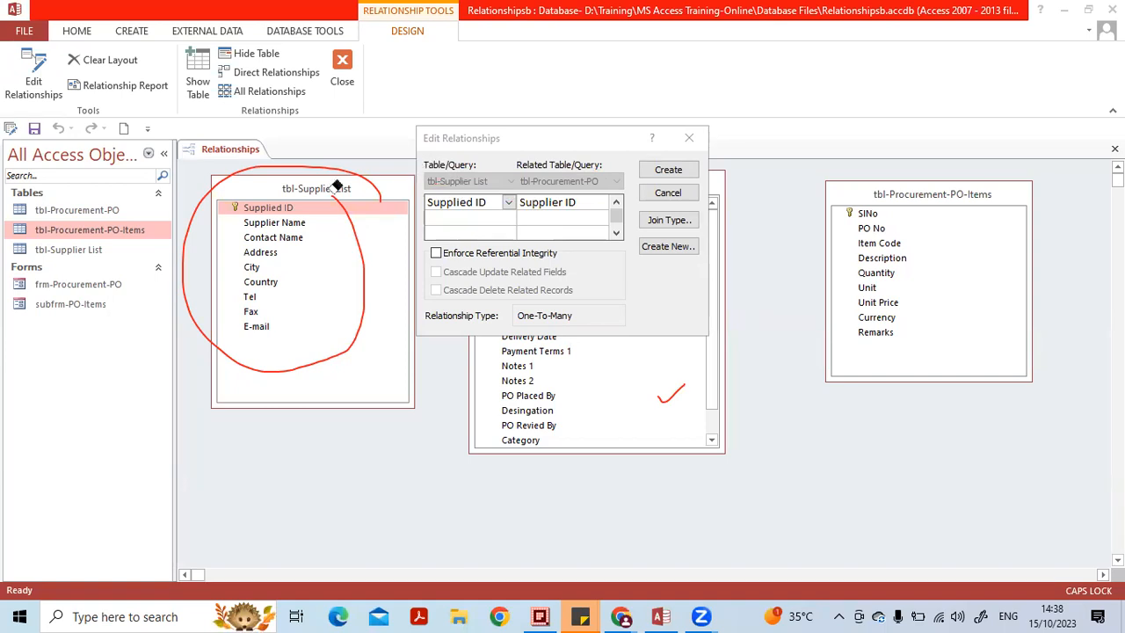
left_click_drag(342, 166, 360, 192)
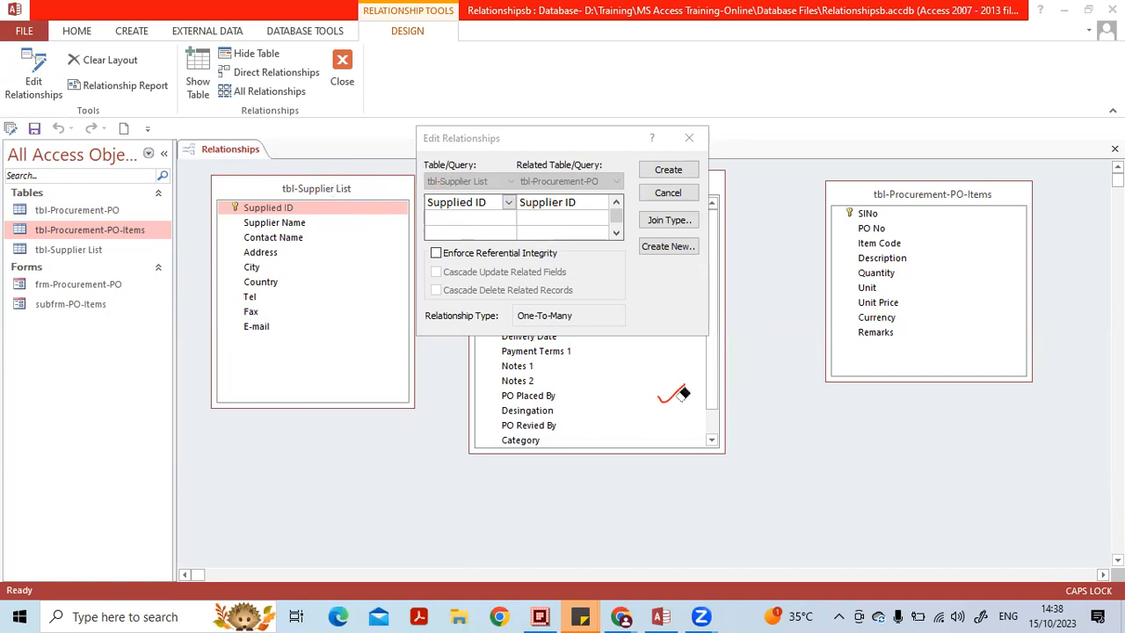
left_click_drag(678, 377, 670, 386)
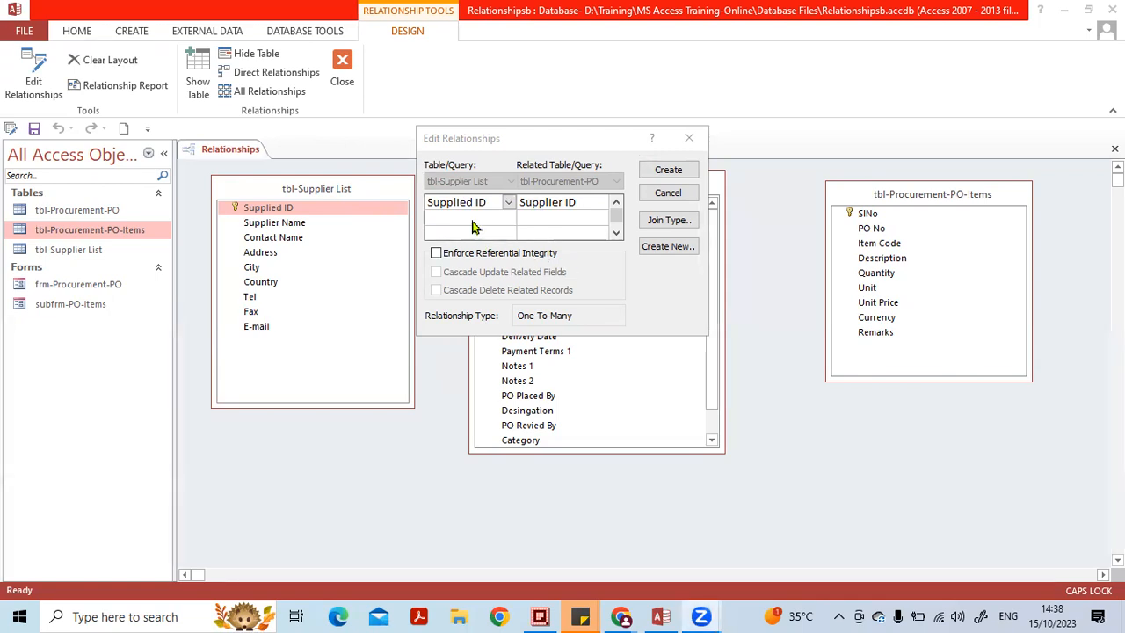
Step: Choose join type 3 for the relationship, including all tbl-Procurement-PO records and only the matching tbl-Supplier List records
left_click(649, 221)
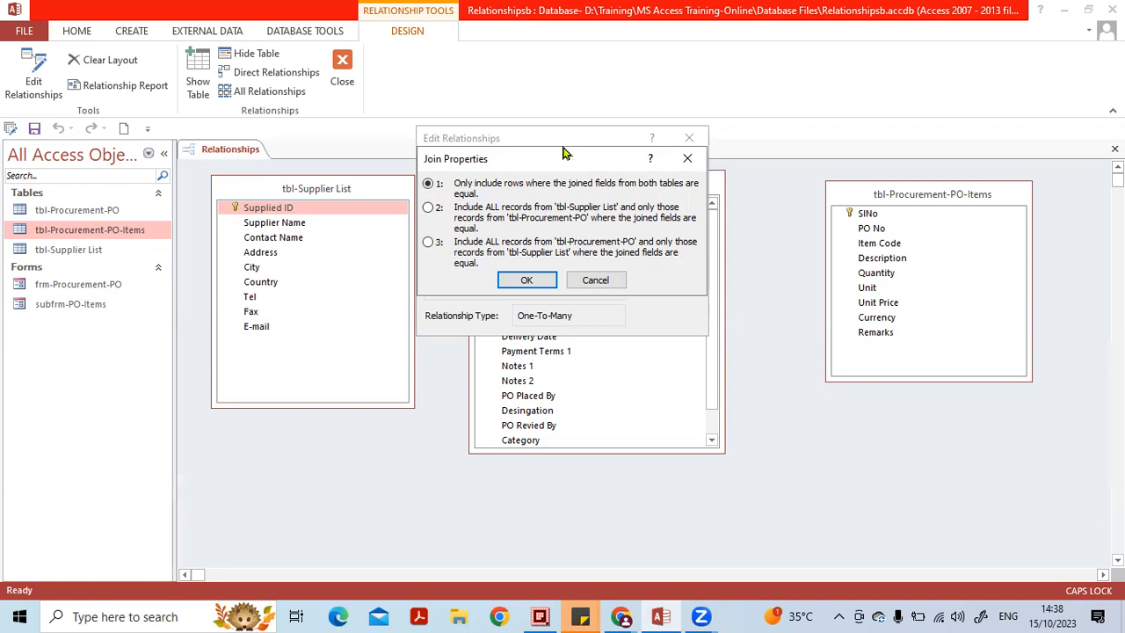
left_click_drag(560, 155, 578, 365)
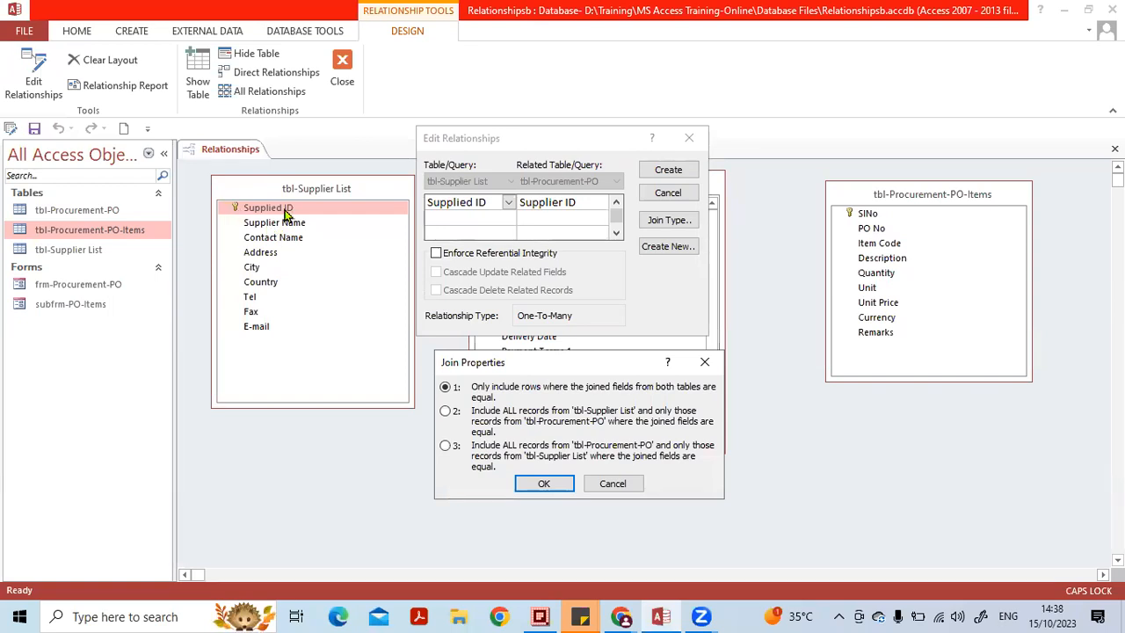
left_click(511, 164)
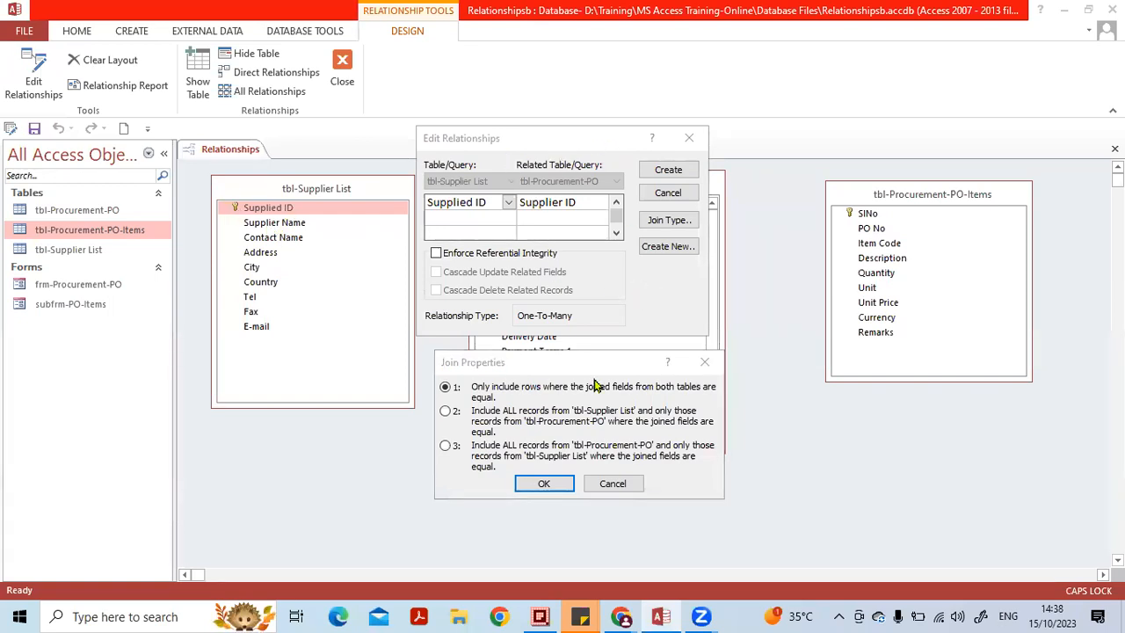
left_click_drag(599, 366, 436, 413)
left_click(623, 391)
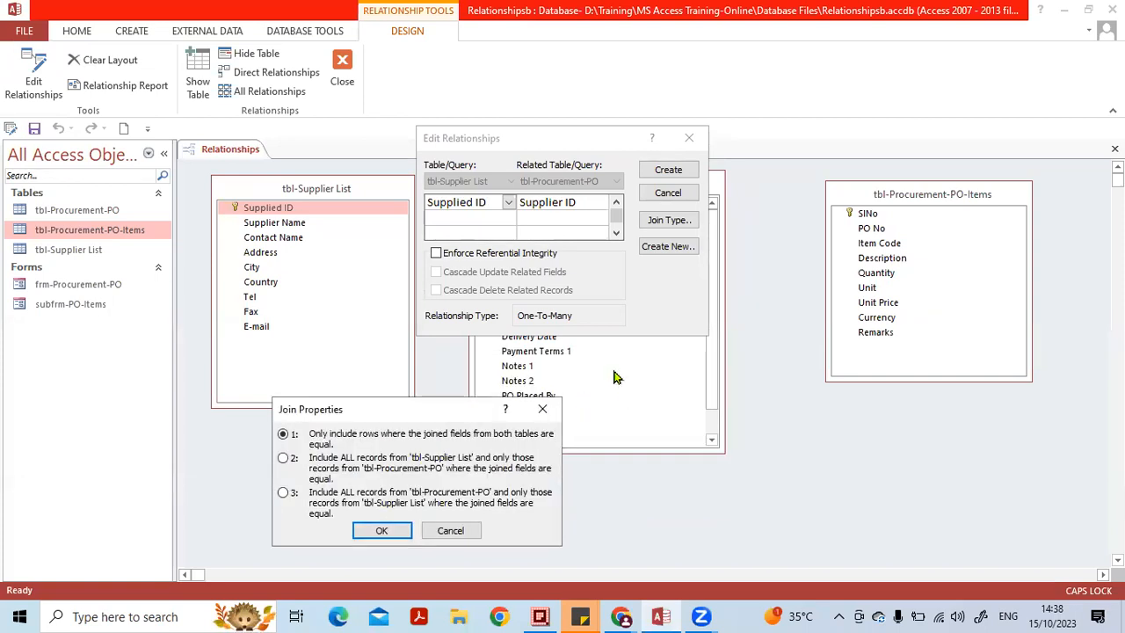
left_click_drag(405, 403, 474, 246)
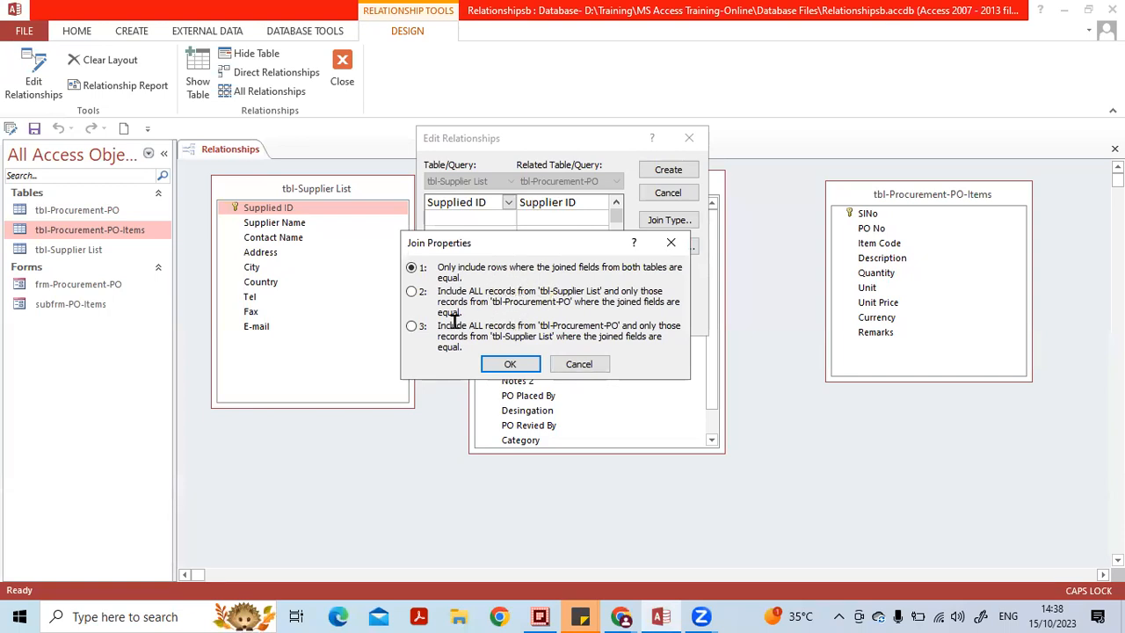
left_click(412, 293)
left_click(415, 327)
mouse_move(255, 421)
left_mouse_down()
mouse_move(256, 469)
mouse_move(289, 465)
mouse_move(269, 452)
mouse_move(300, 433)
left_mouse_up()
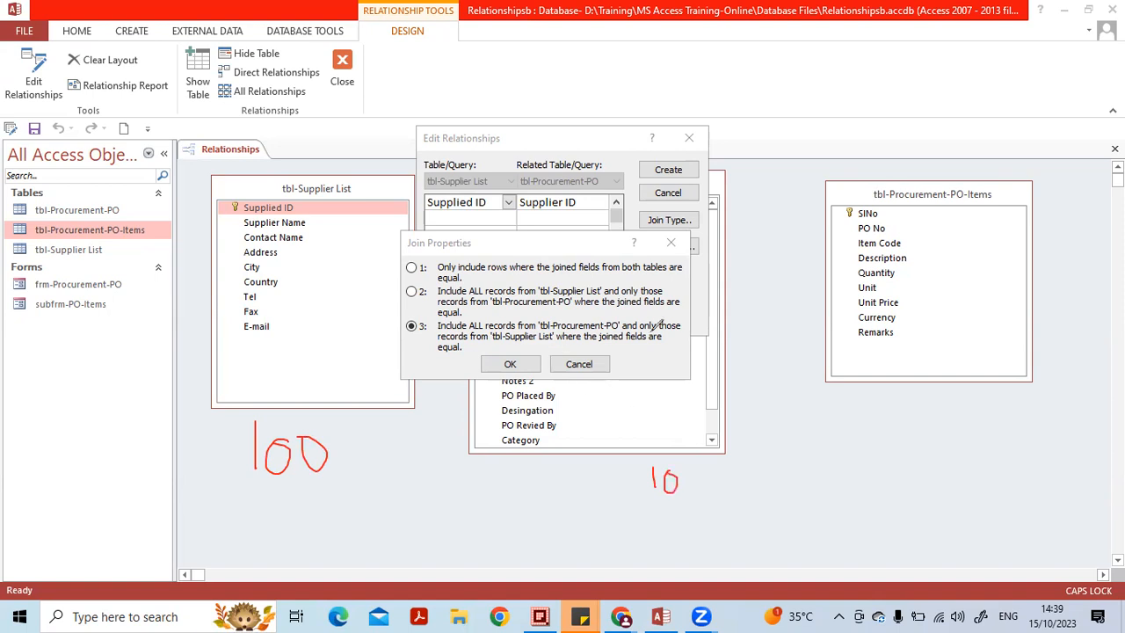
mouse_move(654, 321)
left_mouse_down()
mouse_move(426, 318)
mouse_move(453, 356)
mouse_move(642, 329)
mouse_move(655, 315)
left_mouse_up()
left_click_drag(643, 480, 446, 476)
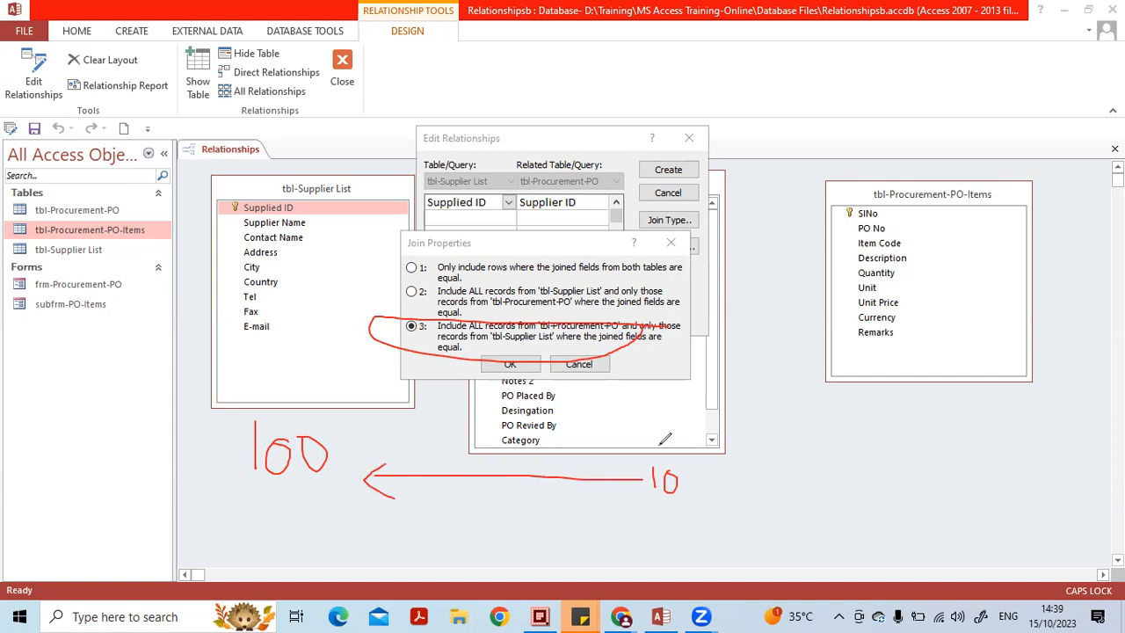
mouse_move(645, 461)
left_mouse_down()
mouse_move(680, 514)
mouse_move(649, 457)
left_mouse_up()
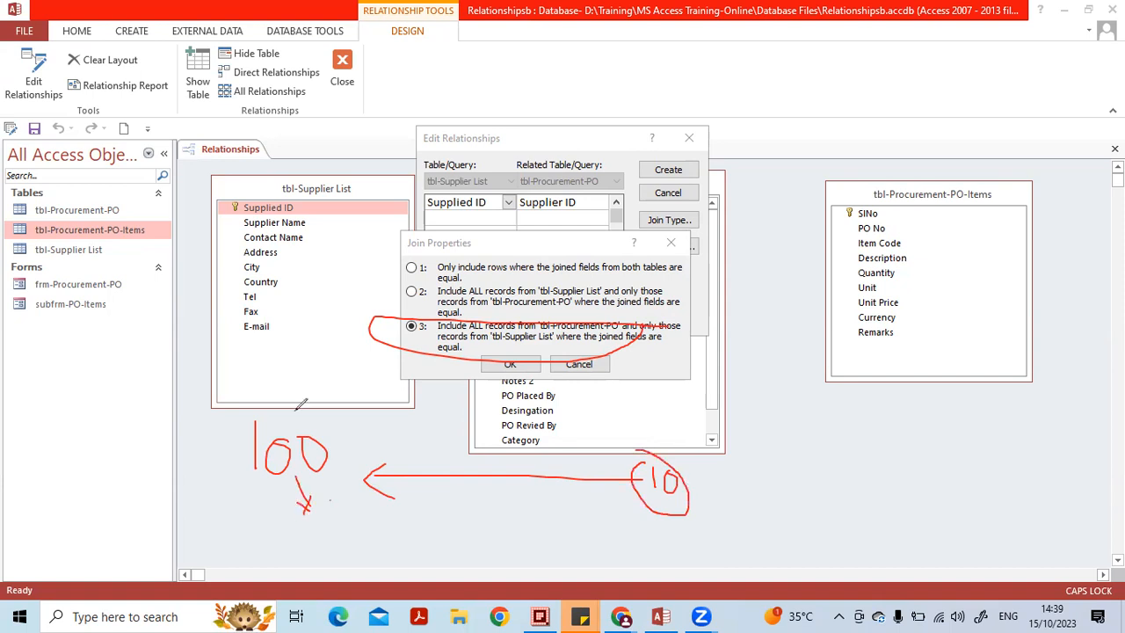
left_click_drag(343, 490, 355, 490)
left_click(547, 182)
mouse_move(291, 443)
left_mouse_down()
mouse_move(253, 424)
mouse_move(244, 438)
left_mouse_up()
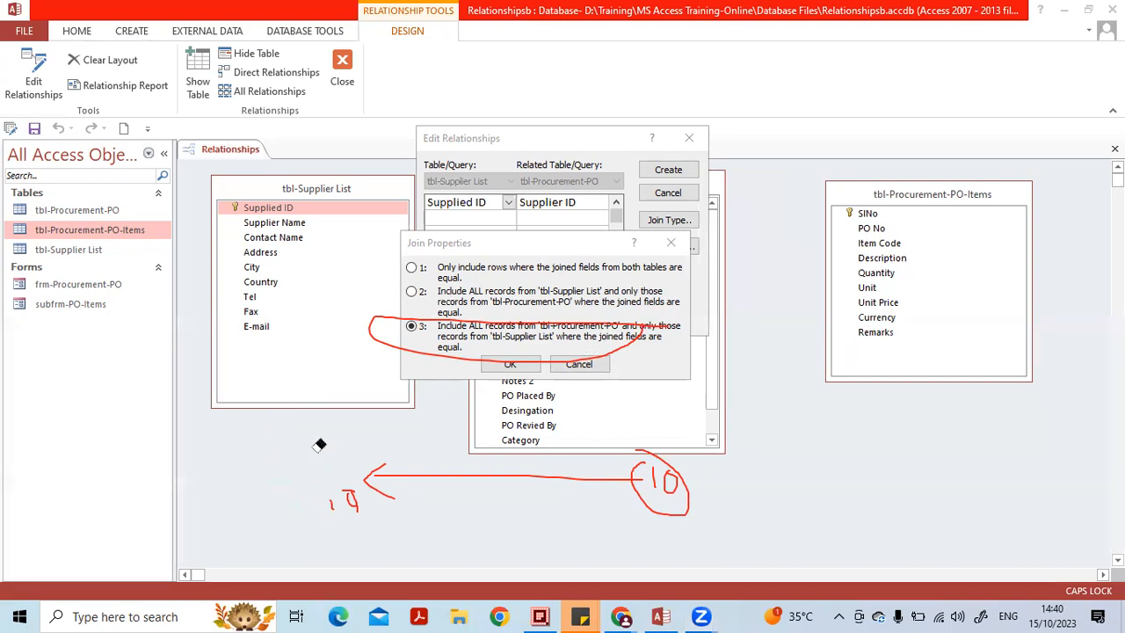
left_click(632, 327)
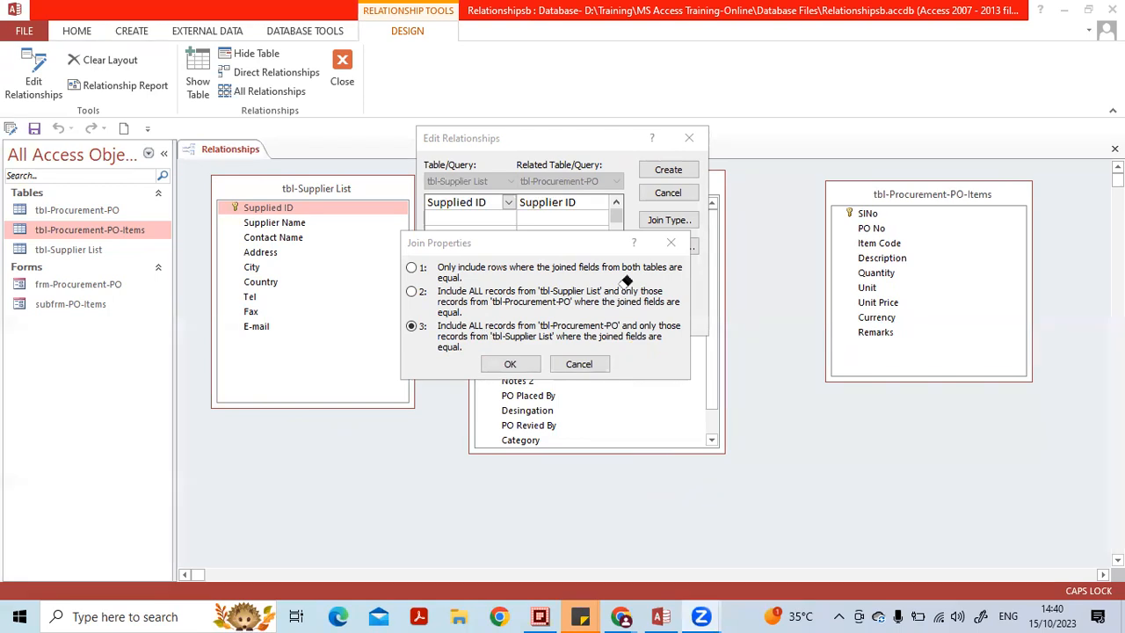
mouse_move(444, 281)
left_mouse_down()
mouse_move(391, 278)
mouse_move(428, 297)
mouse_move(425, 280)
left_mouse_up()
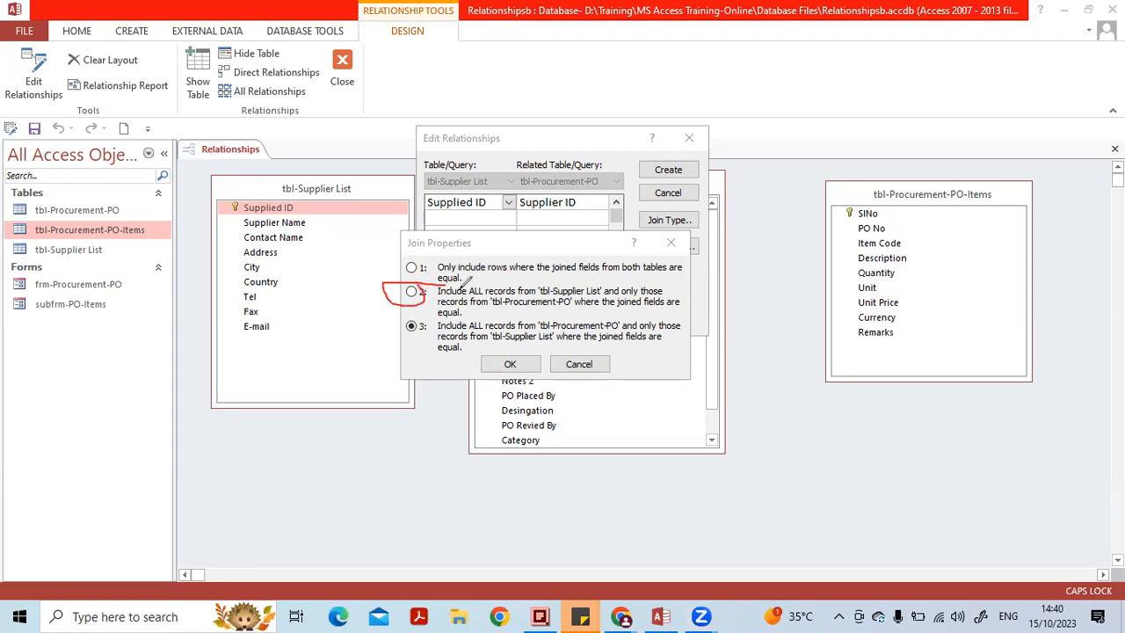
mouse_move(262, 443)
left_mouse_down()
mouse_move(266, 432)
mouse_move(303, 444)
mouse_move(294, 429)
mouse_move(329, 439)
mouse_move(318, 430)
left_mouse_up()
mouse_move(550, 465)
left_mouse_down()
mouse_move(545, 446)
mouse_move(762, 444)
mouse_move(745, 464)
left_mouse_up()
mouse_move(800, 434)
left_mouse_down()
mouse_move(800, 473)
mouse_move(822, 438)
mouse_move(840, 445)
left_mouse_up()
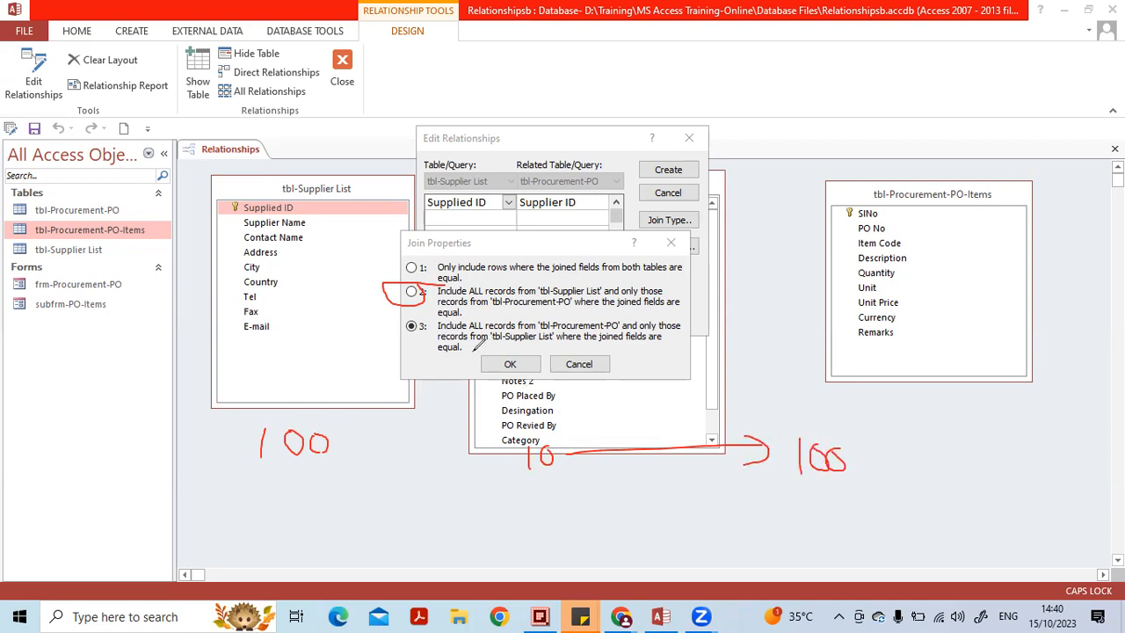
mouse_move(350, 387)
left_mouse_down()
mouse_move(335, 418)
mouse_move(348, 428)
left_mouse_up()
left_click_drag(387, 445, 502, 448)
mouse_move(364, 445)
left_mouse_down()
mouse_move(316, 409)
mouse_move(236, 434)
mouse_move(349, 434)
mouse_move(515, 466)
left_mouse_up()
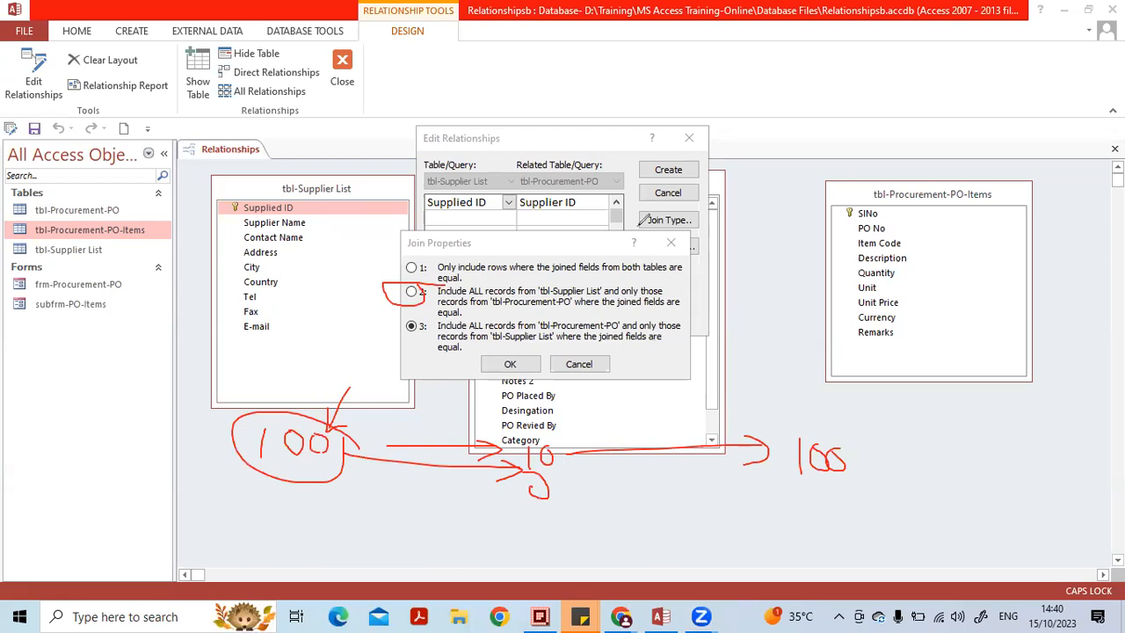
left_click(818, 448)
mouse_move(818, 447)
left_mouse_down()
mouse_move(352, 458)
mouse_move(301, 418)
mouse_move(358, 393)
mouse_move(256, 440)
mouse_move(536, 485)
mouse_move(428, 442)
mouse_move(443, 442)
mouse_move(400, 299)
mouse_move(435, 279)
left_mouse_up()
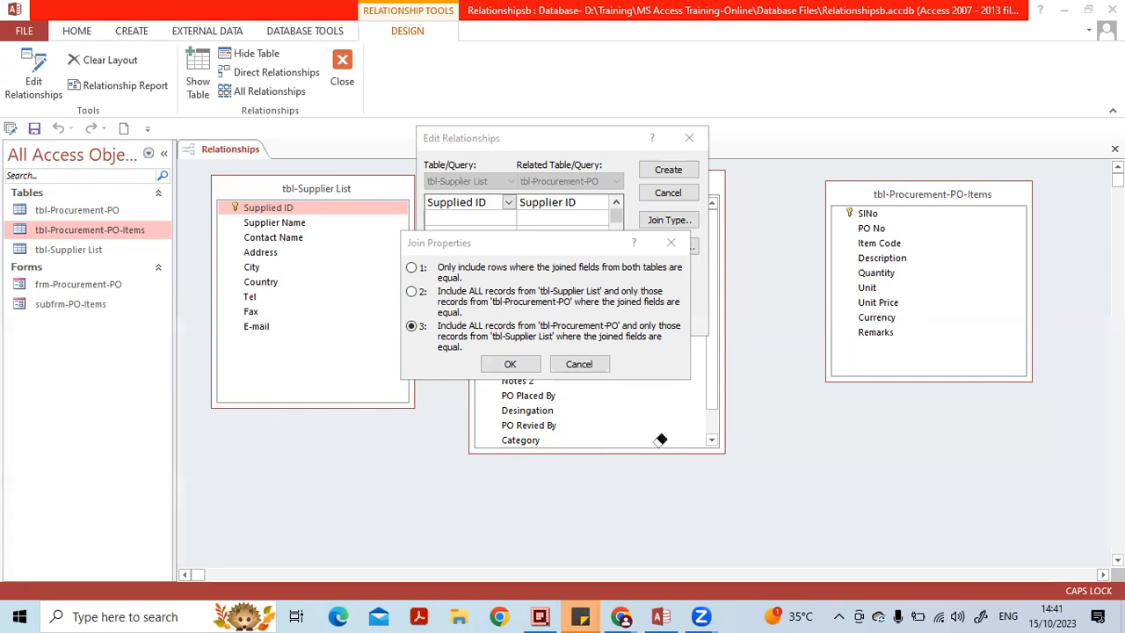
mouse_move(284, 411)
left_mouse_down()
mouse_move(283, 449)
mouse_move(321, 423)
mouse_move(339, 449)
mouse_move(361, 420)
left_mouse_up()
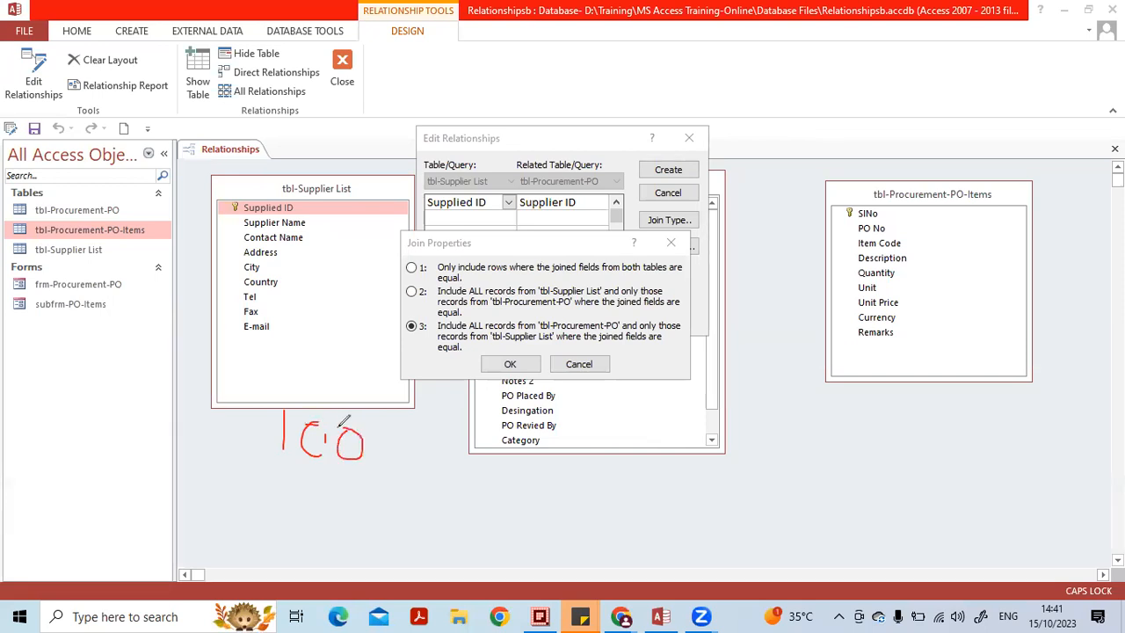
mouse_move(573, 424)
left_mouse_down()
mouse_move(573, 446)
mouse_move(595, 444)
mouse_move(373, 449)
mouse_move(412, 469)
left_mouse_up()
mouse_move(535, 436)
left_mouse_down()
mouse_move(546, 444)
mouse_move(534, 450)
left_mouse_up()
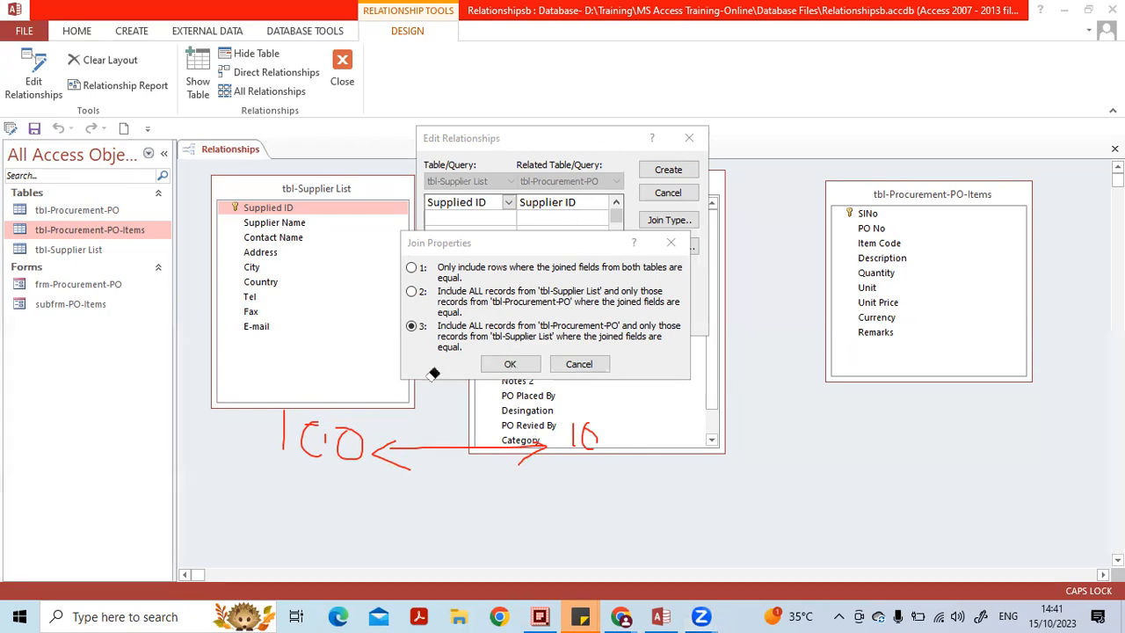
left_click_drag(276, 427, 639, 439)
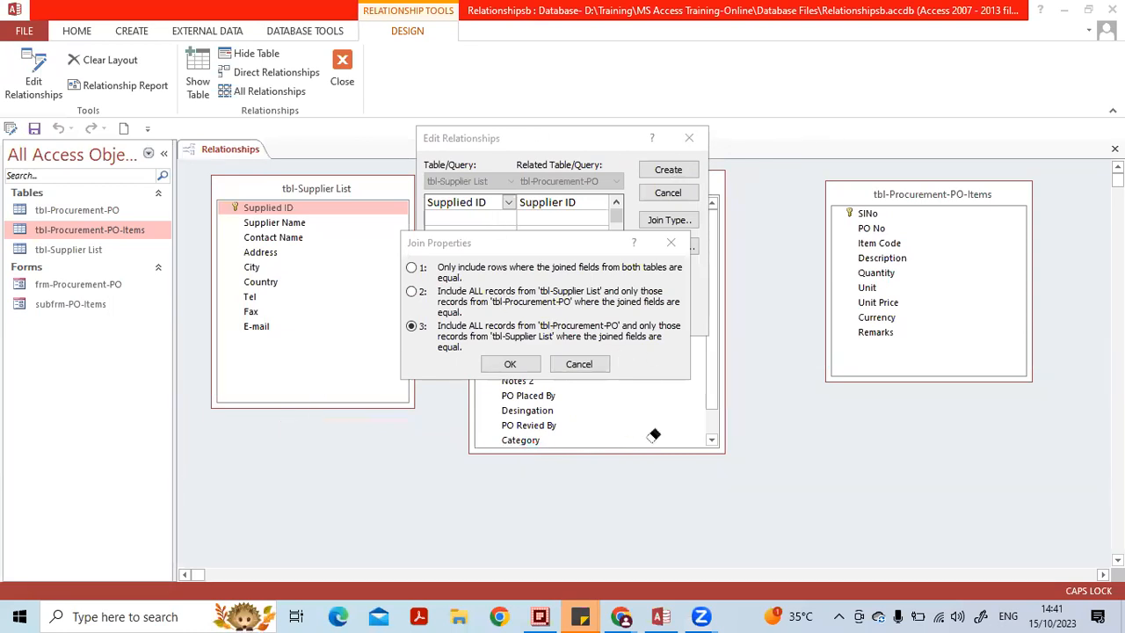
Step: Choose join type 1, enforce referential integrity, and create the relationship between tbl-Supplier List and tbl-Procurement-PO
left_click(412, 267)
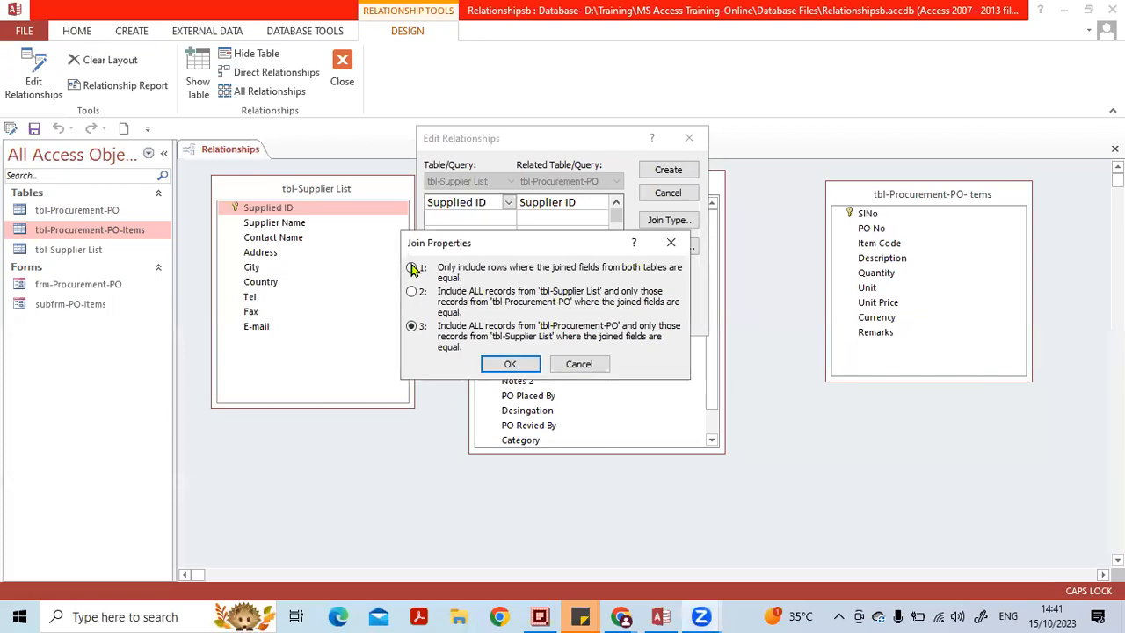
left_click(508, 363)
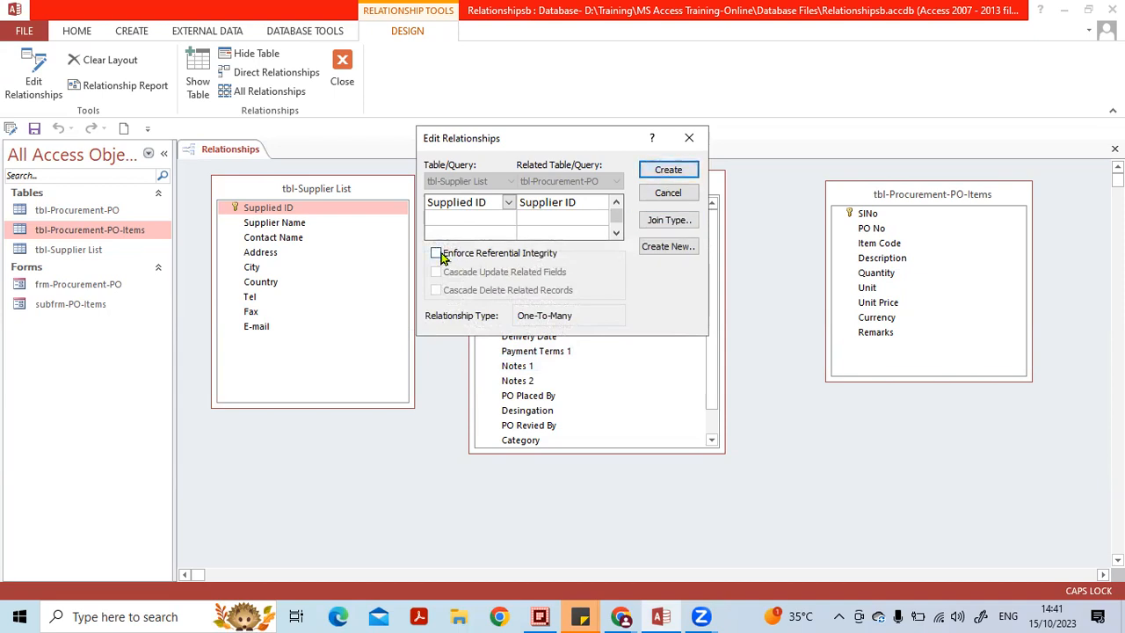
left_click(439, 254)
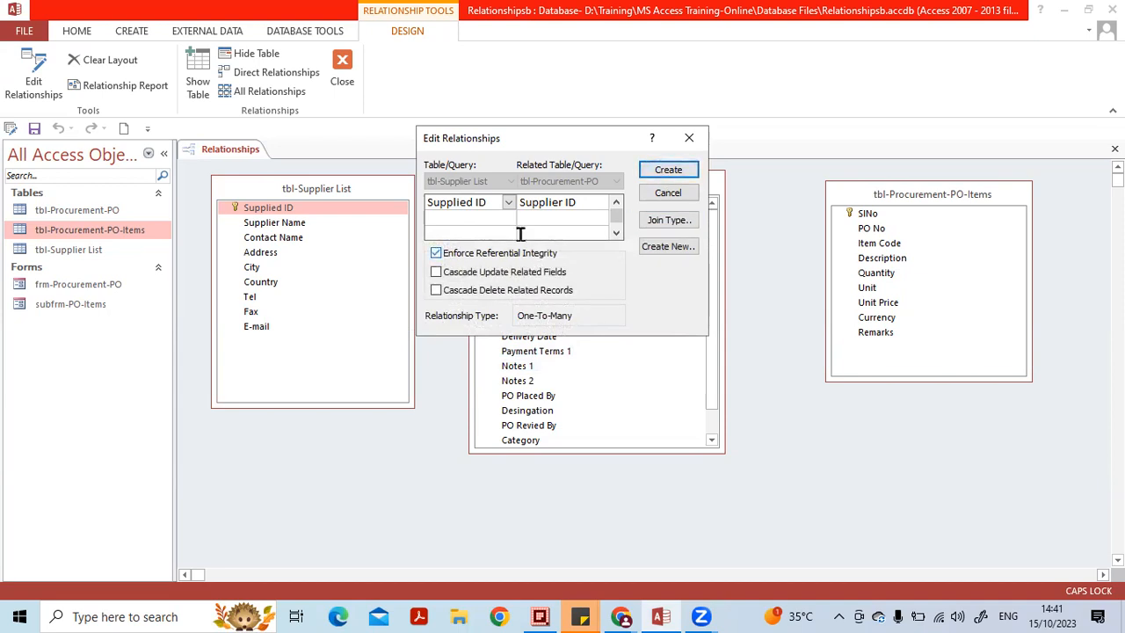
left_click(665, 169)
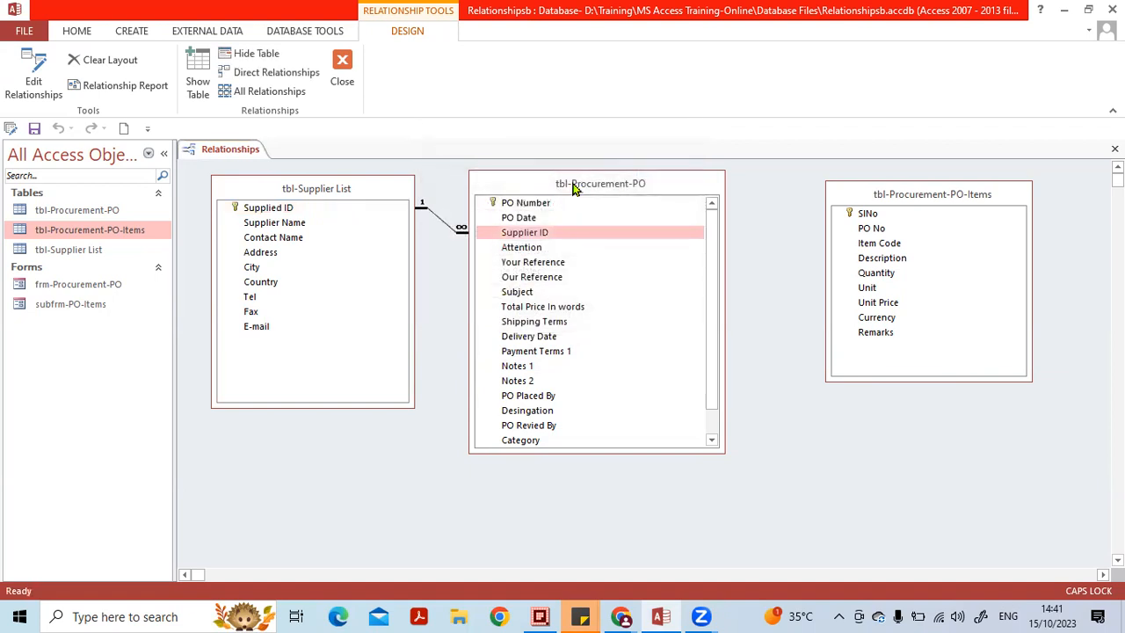
Step: Reposition tbl-Procurement-PO close beside tbl-Supplier List and shift tbl-Procurement-PO-Items slightly toward it in the relationships layout
left_click_drag(571, 187, 630, 180)
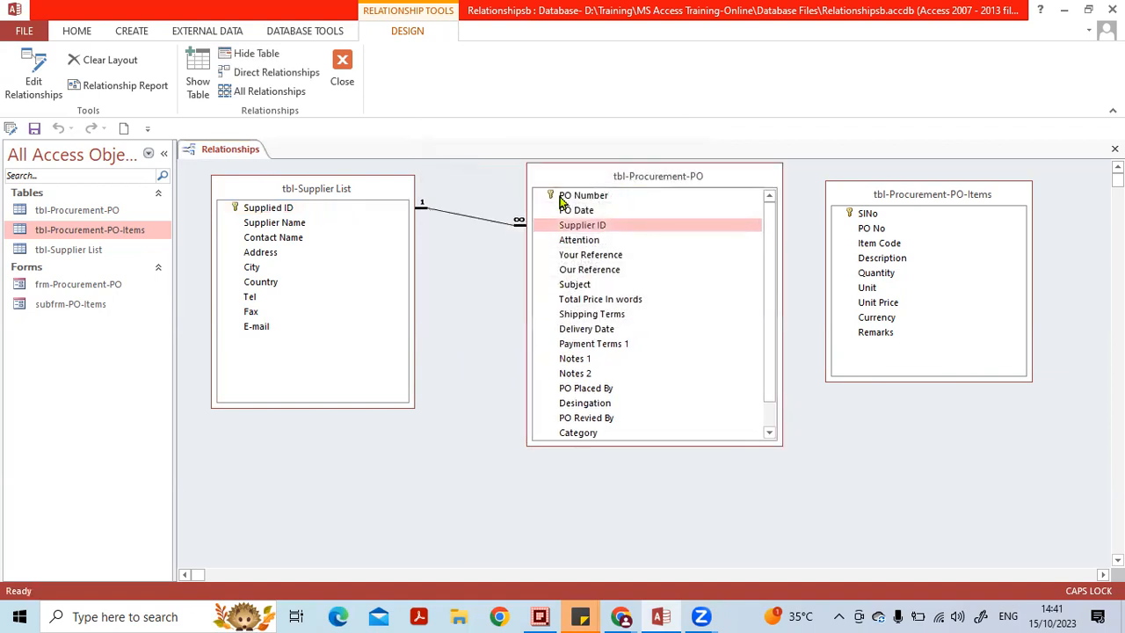
left_click(312, 211)
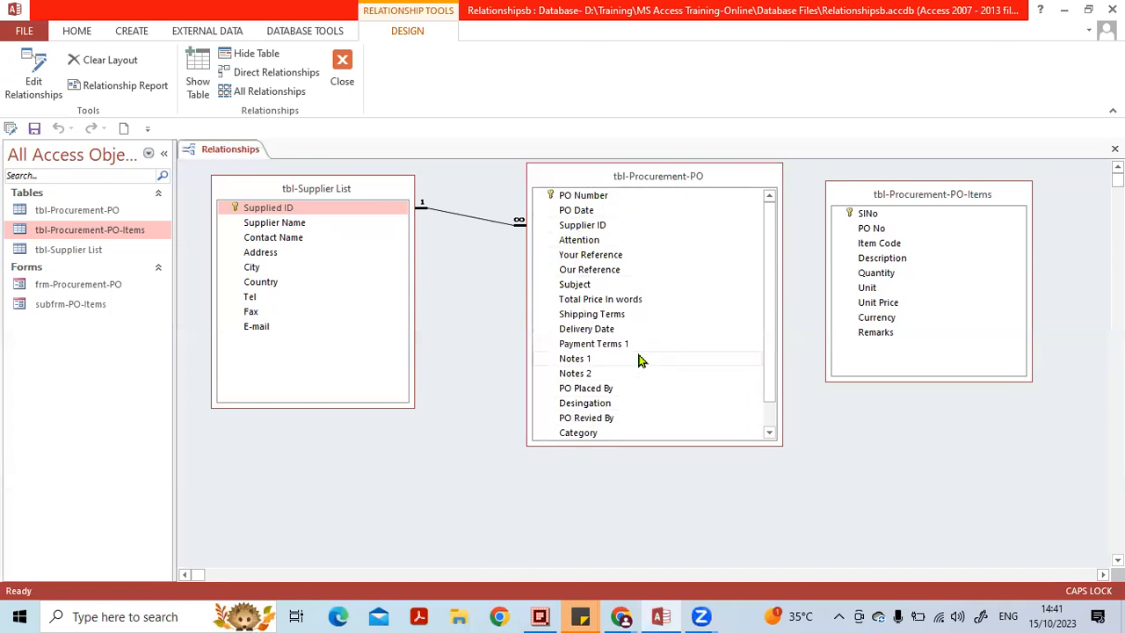
left_click_drag(723, 181, 654, 183)
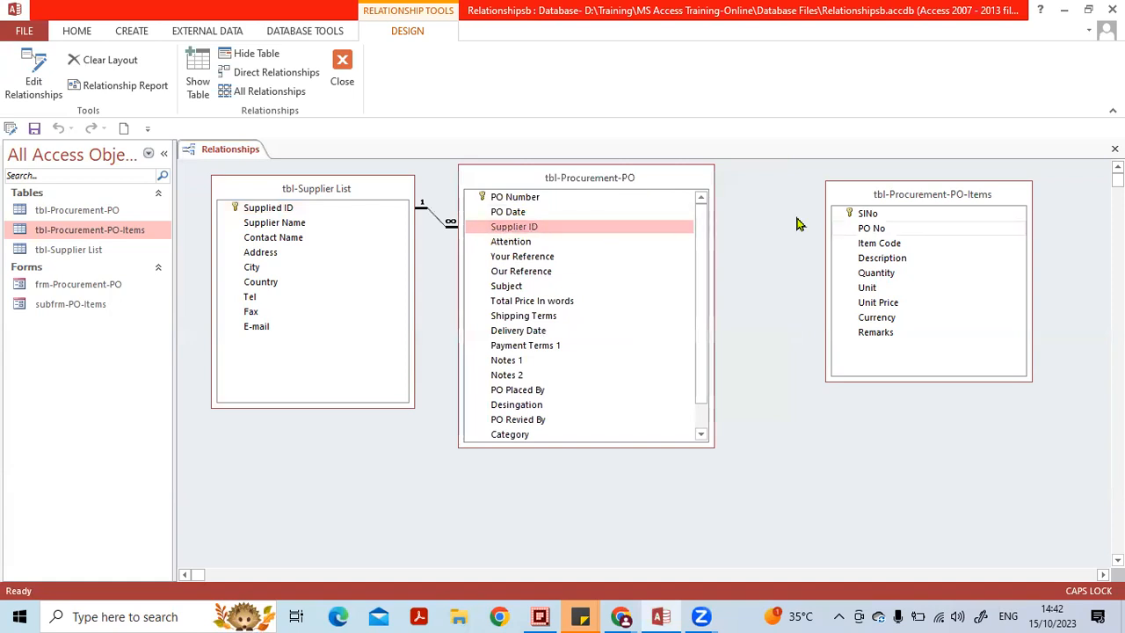
left_click(874, 197)
left_click_drag(874, 197, 842, 187)
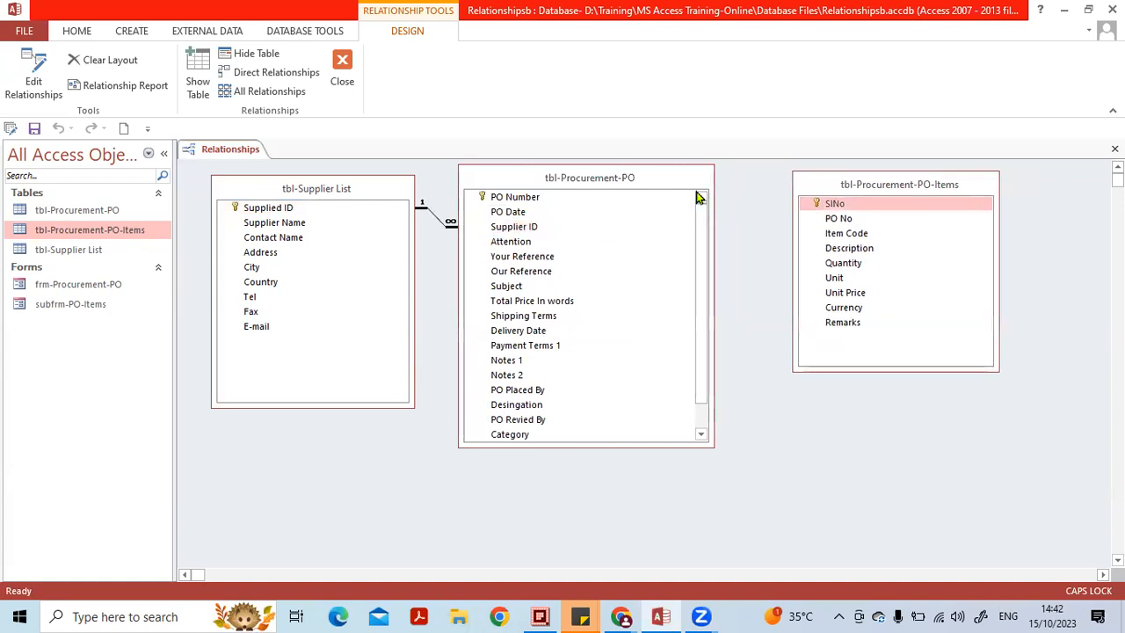
Step: Start a relationship from PO Number in tbl-Procurement-PO to PO No in tbl-Procurement-PO-Items
left_click(590, 182)
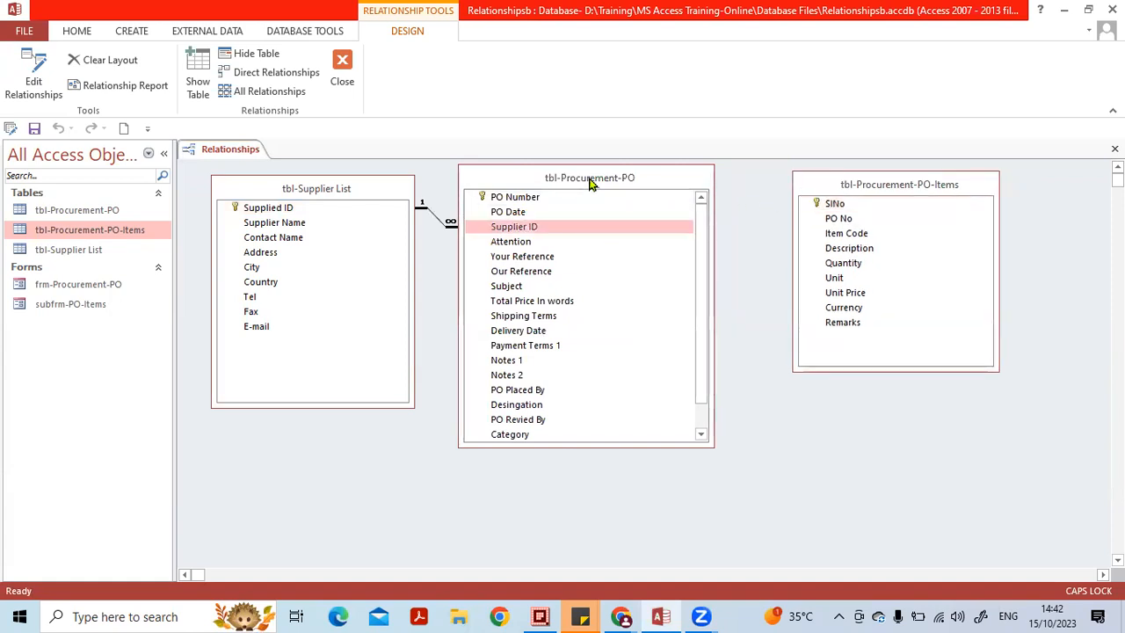
left_click(536, 199)
left_click_drag(538, 204, 654, 205)
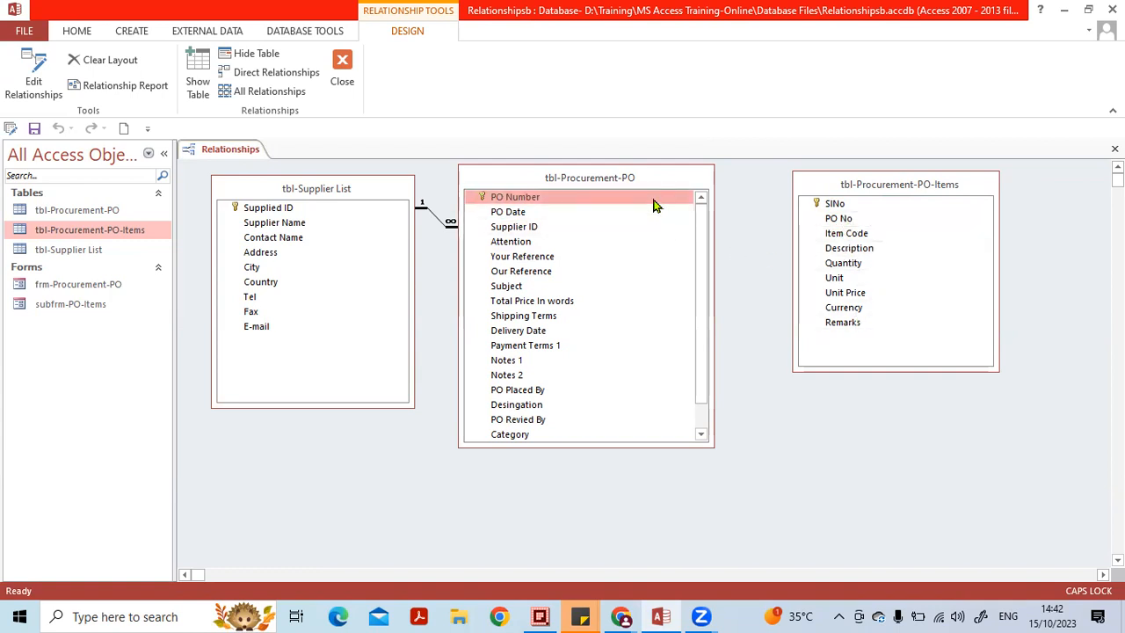
left_click_drag(589, 204, 842, 224)
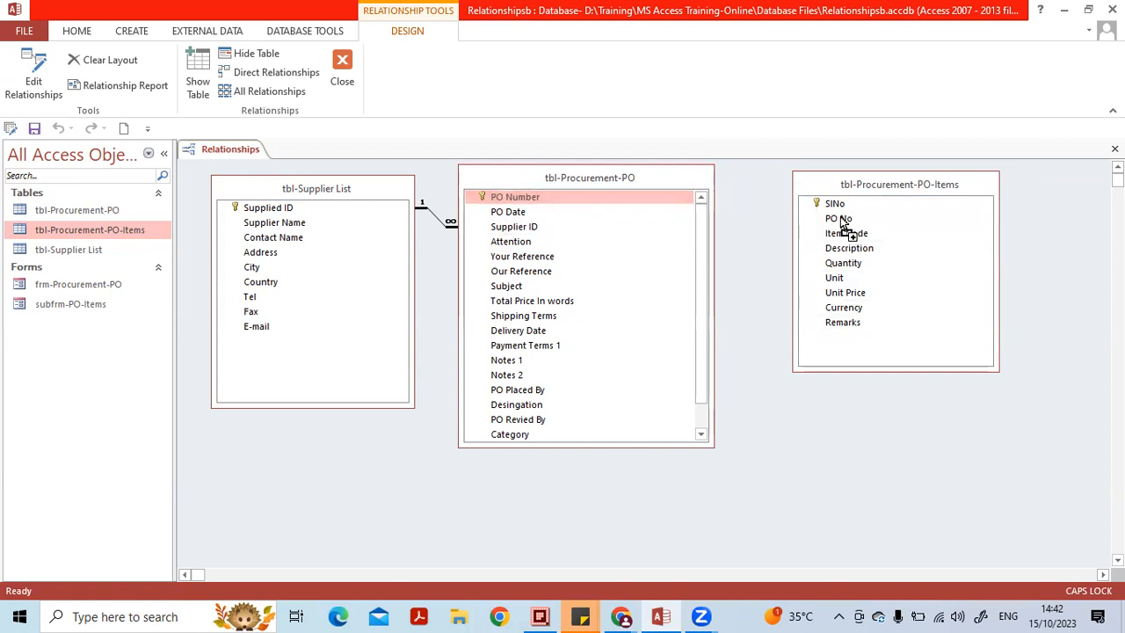
left_click_drag(841, 224, 831, 224)
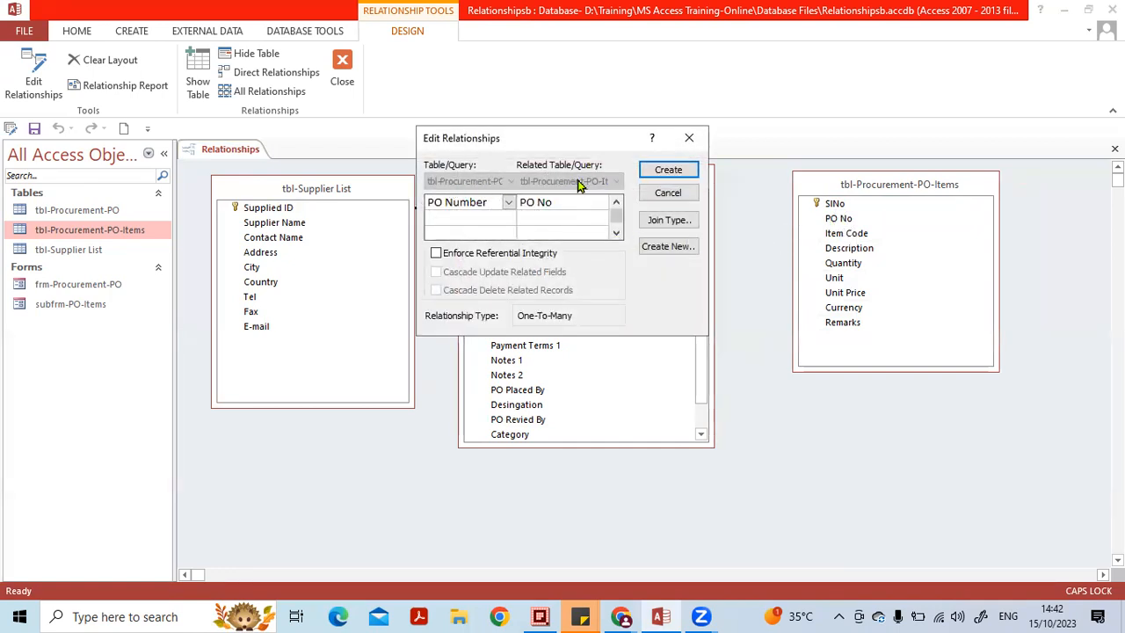
Step: Enforce referential integrity, keep join type 1 for only matching rows, and create the PO Number to PO No relationship
left_click_drag(559, 145, 558, 158)
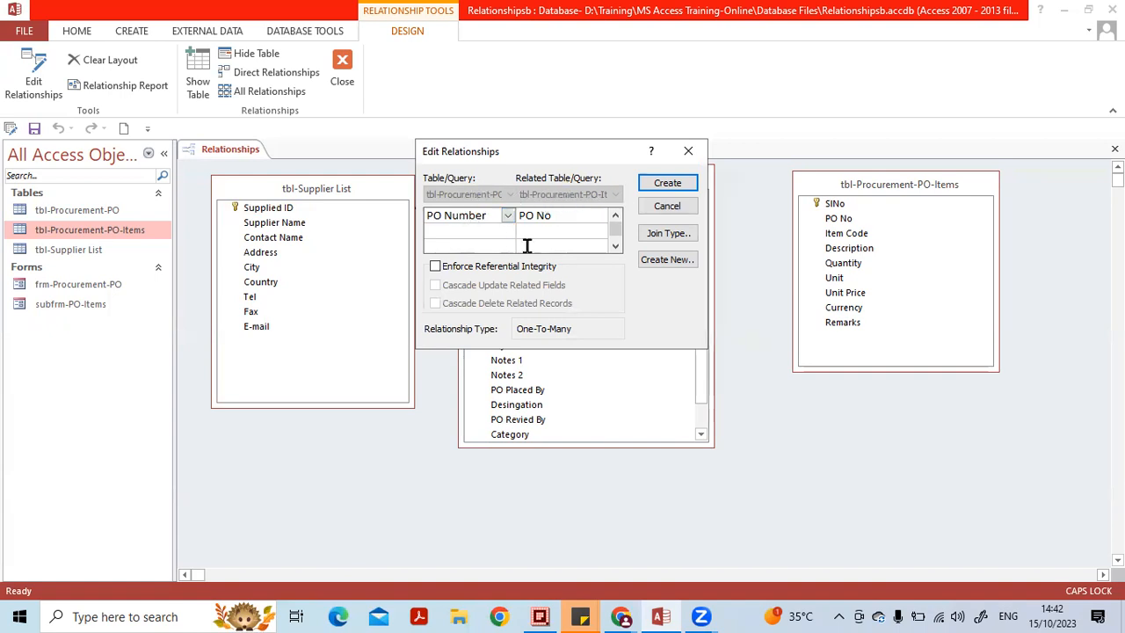
left_click(441, 269)
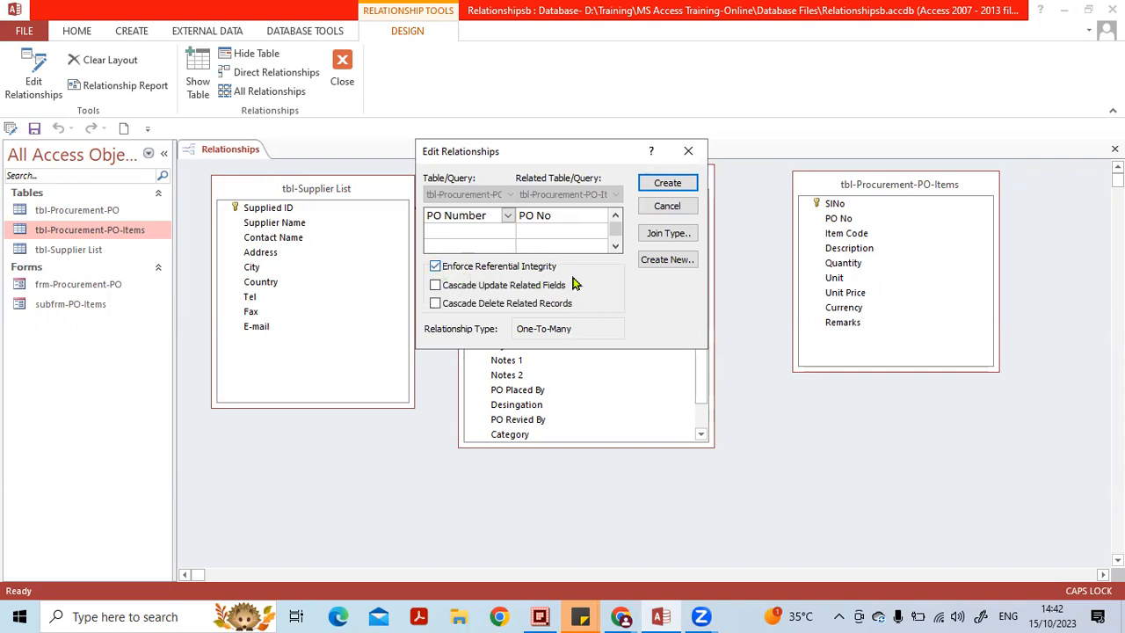
left_click(661, 233)
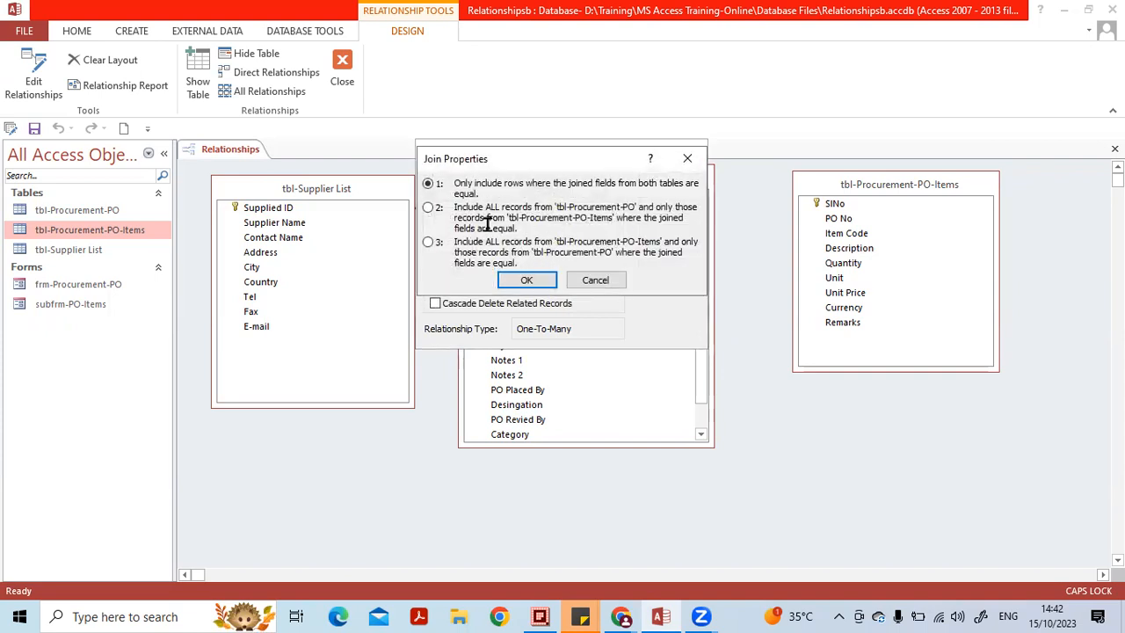
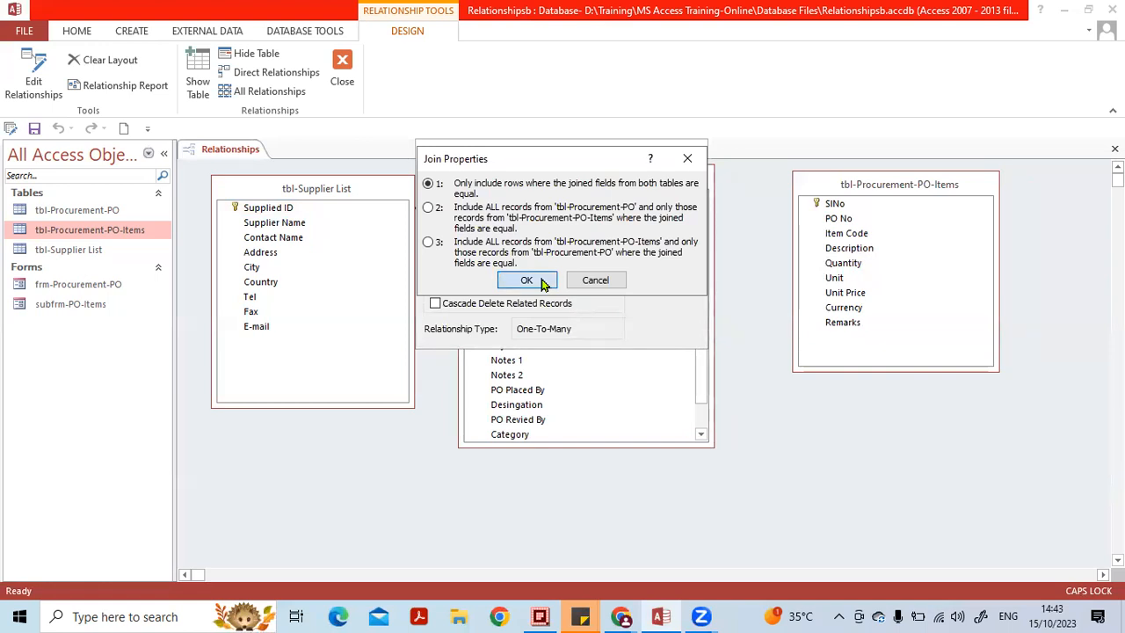
left_click(543, 282)
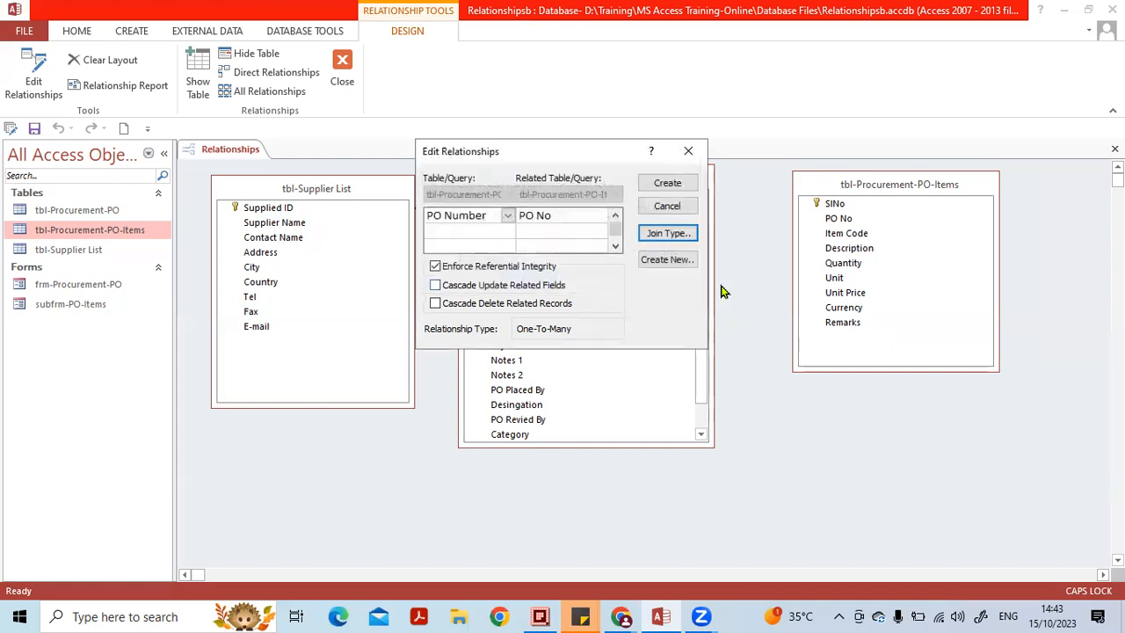
left_click(667, 183)
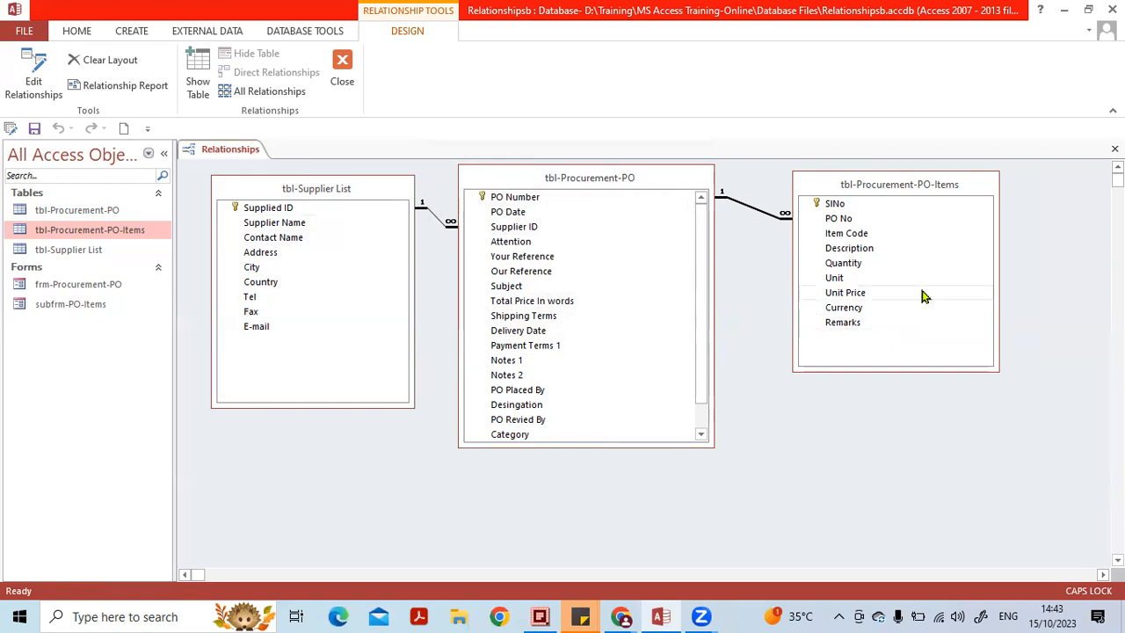
Step: Nudge tbl-Procurement-PO down and toward tbl-Procurement-PO-Items, and view the available actions for both relationship lines
left_click_drag(539, 175, 550, 185)
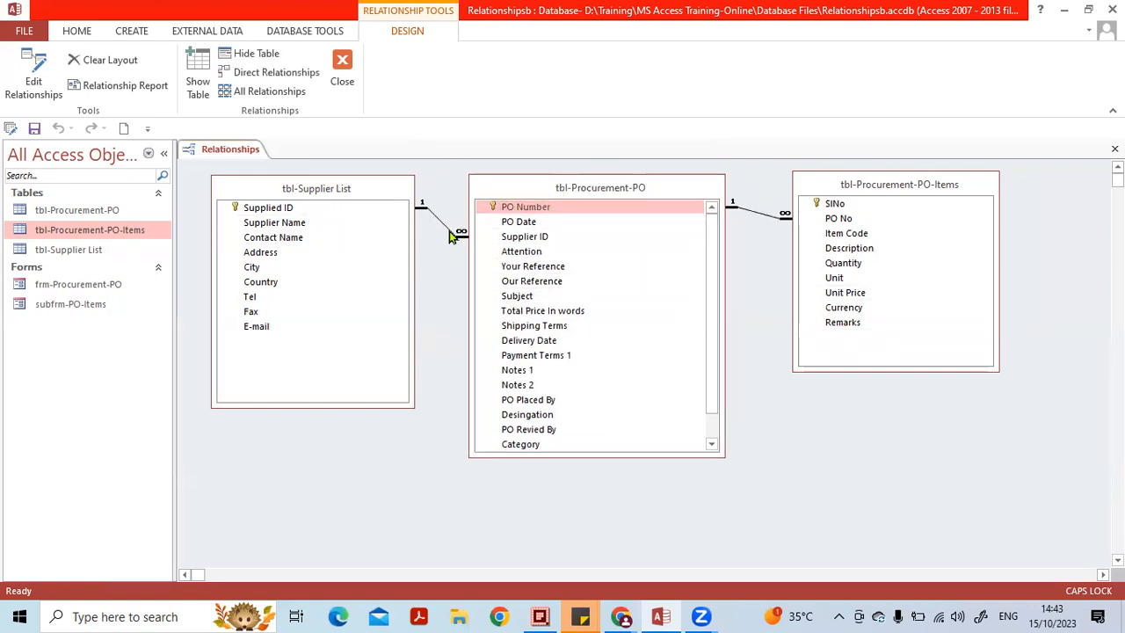
left_click(449, 235)
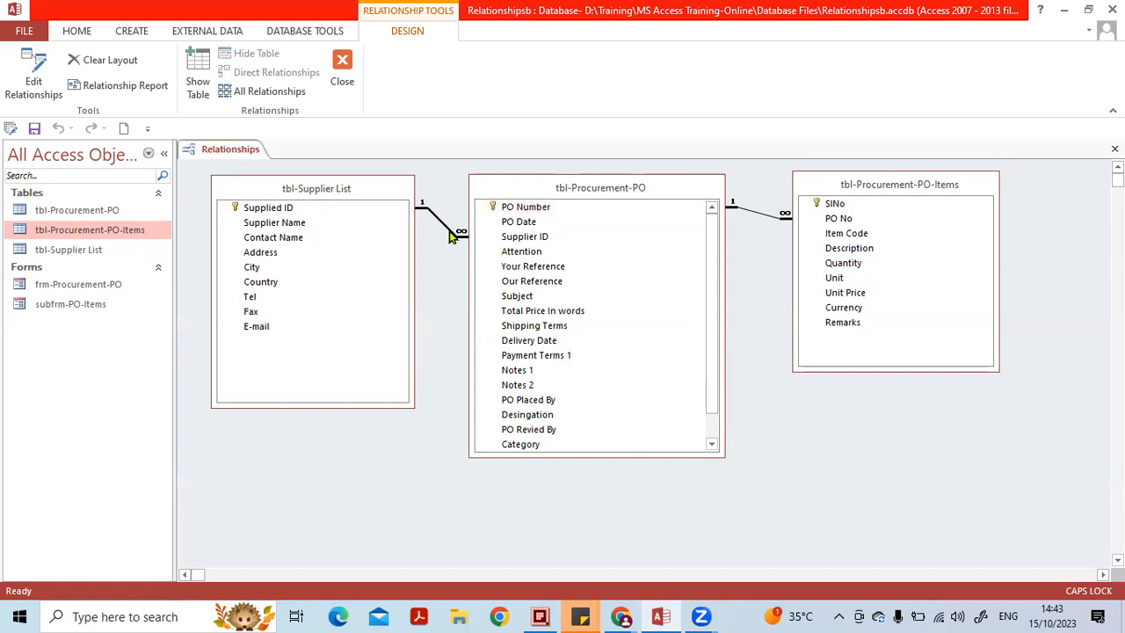
right_click(449, 235)
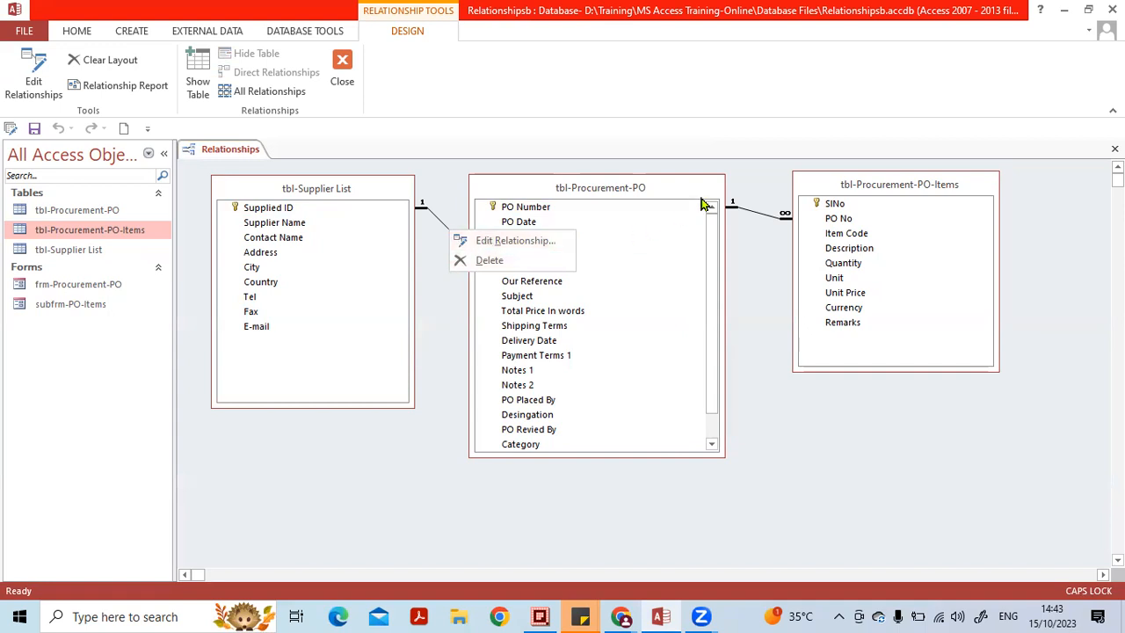
left_click(754, 217)
right_click(753, 217)
left_click(758, 301)
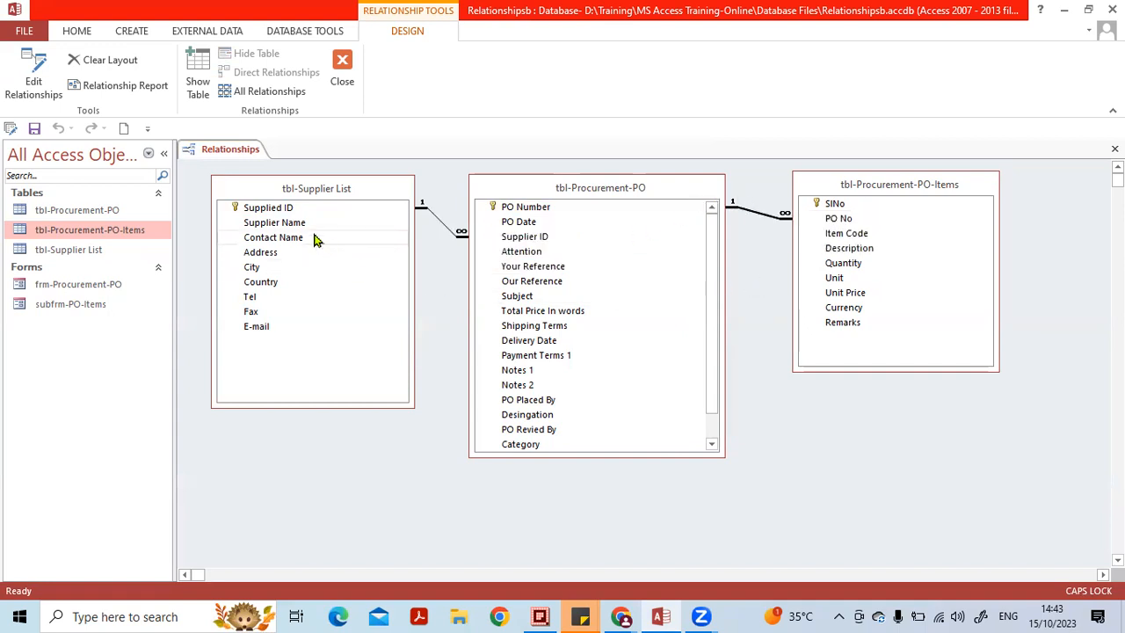
left_click(300, 211)
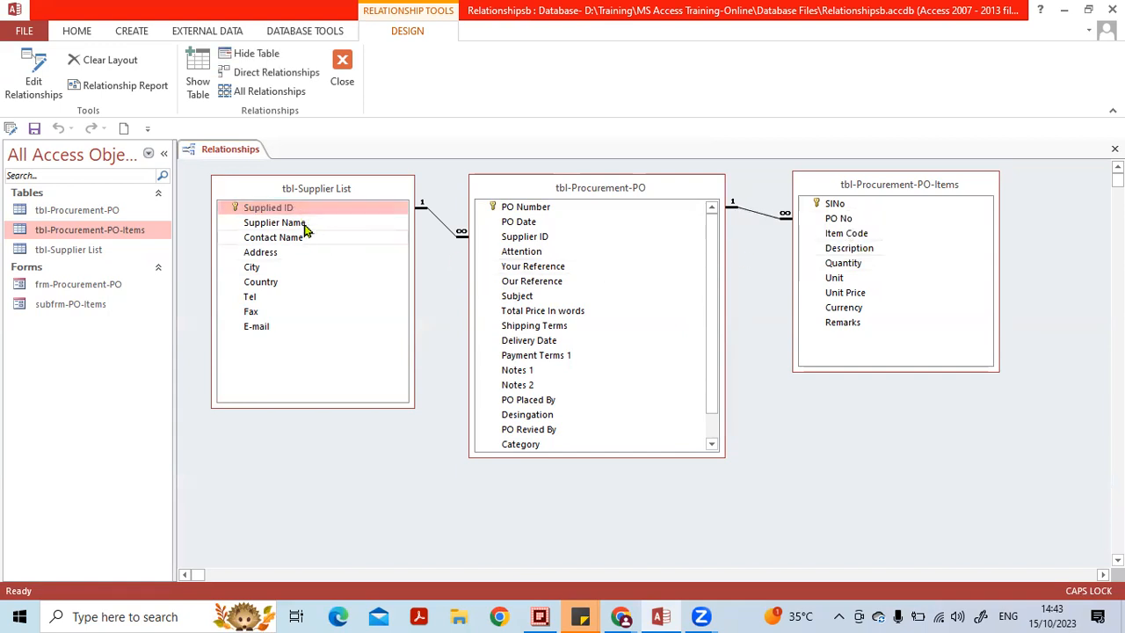
left_click_drag(307, 214, 842, 235)
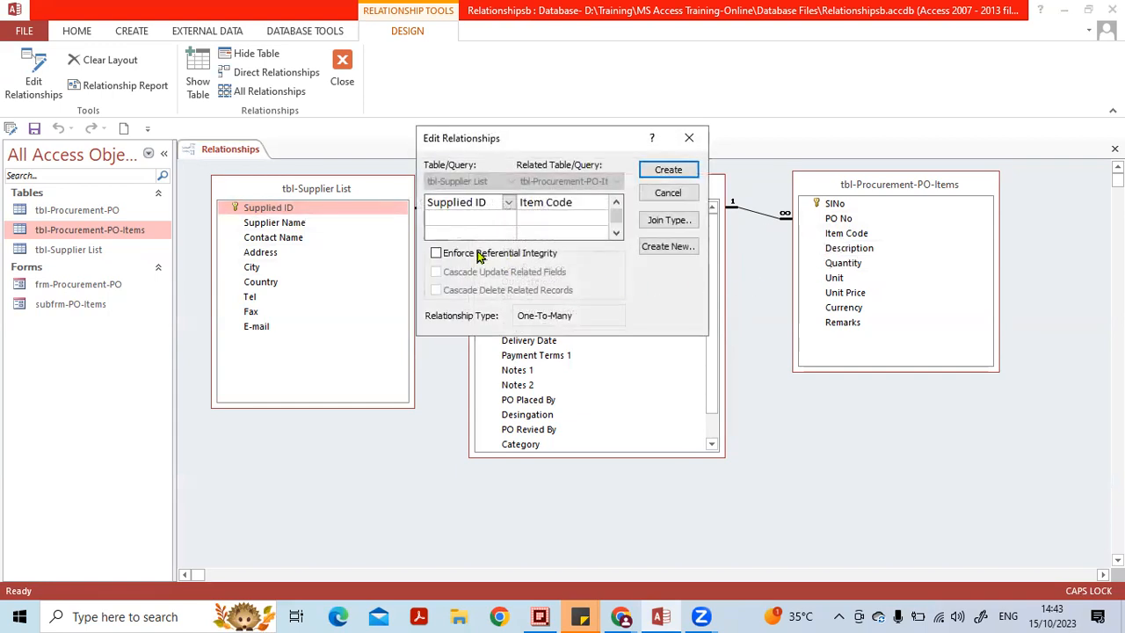
left_click(665, 194)
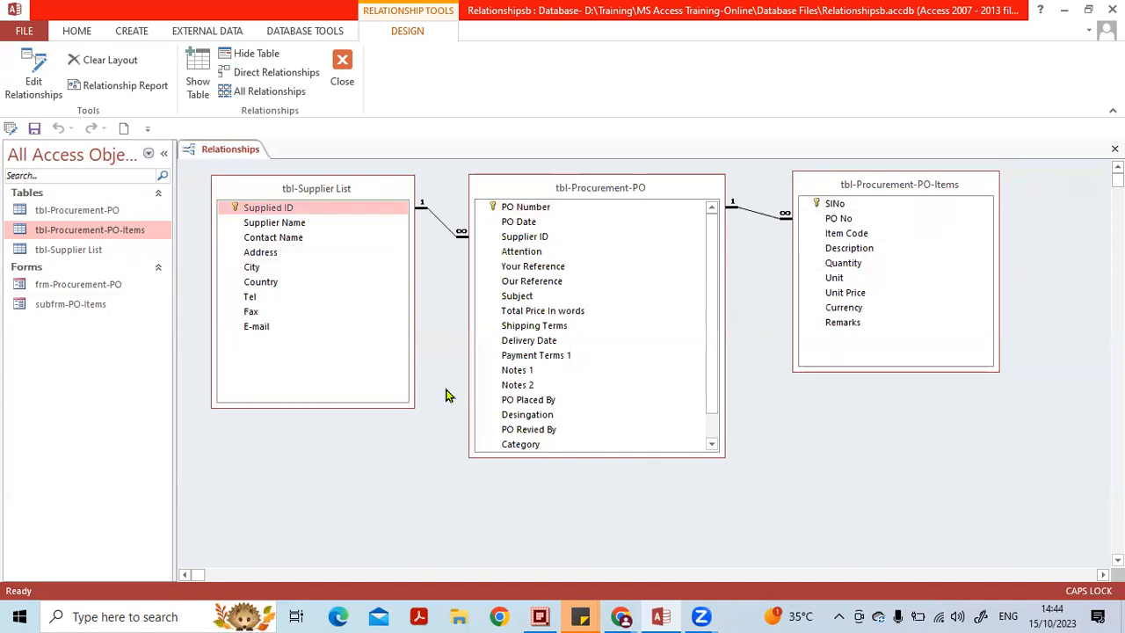
Step: Close the relationships layout with its changes saved, and reopen it briefly to check the saved table links
left_click(343, 80)
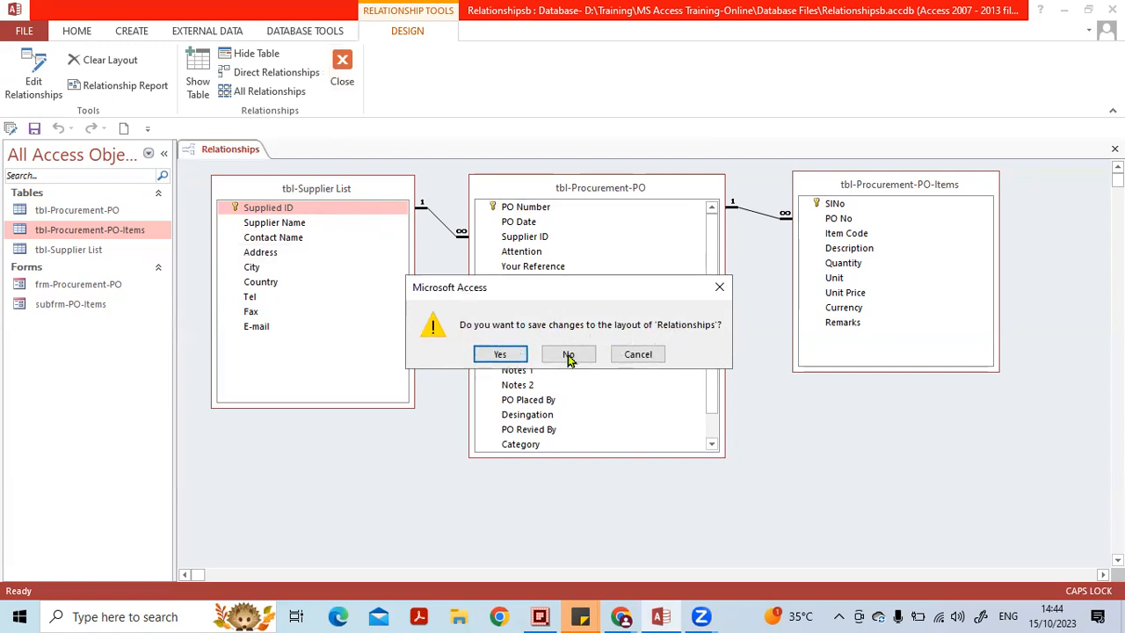
left_click(515, 356)
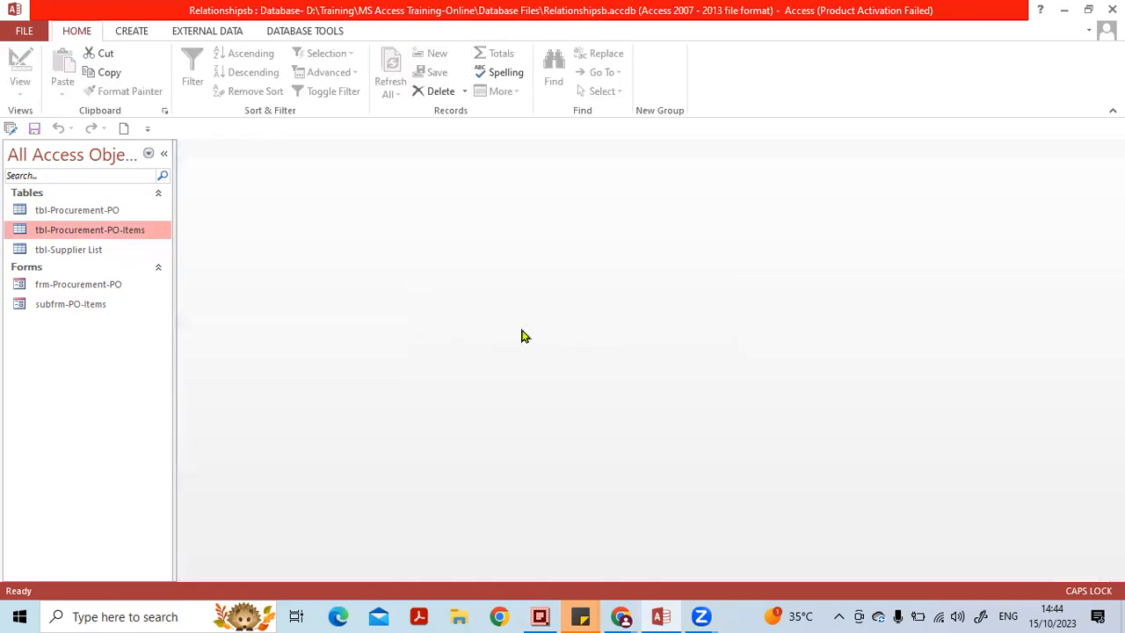
left_click(295, 34)
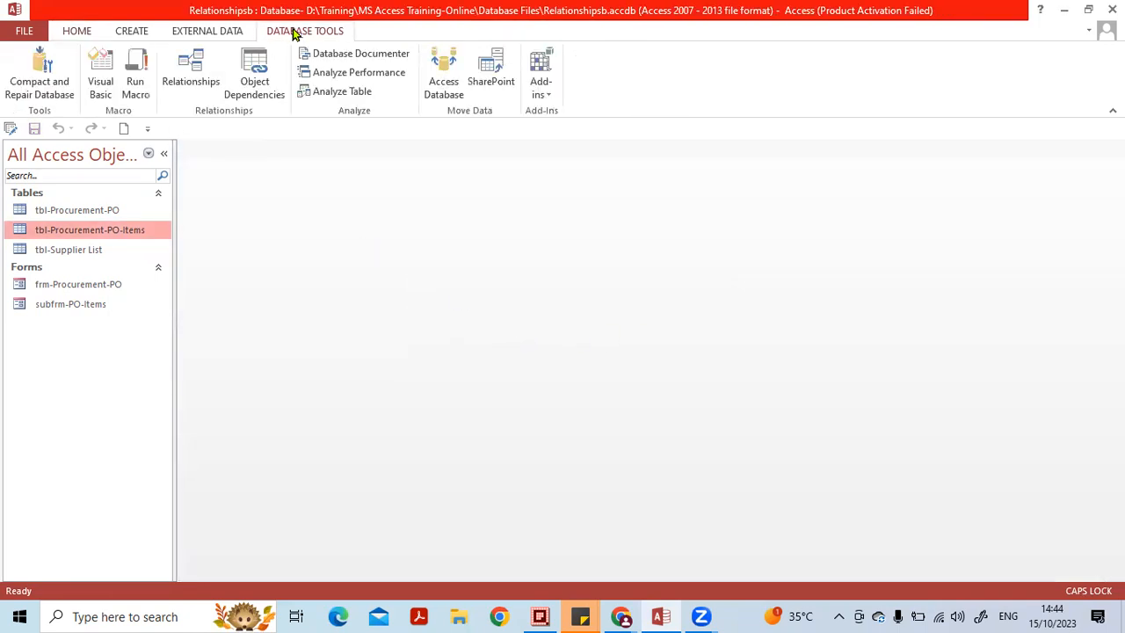
left_click(198, 77)
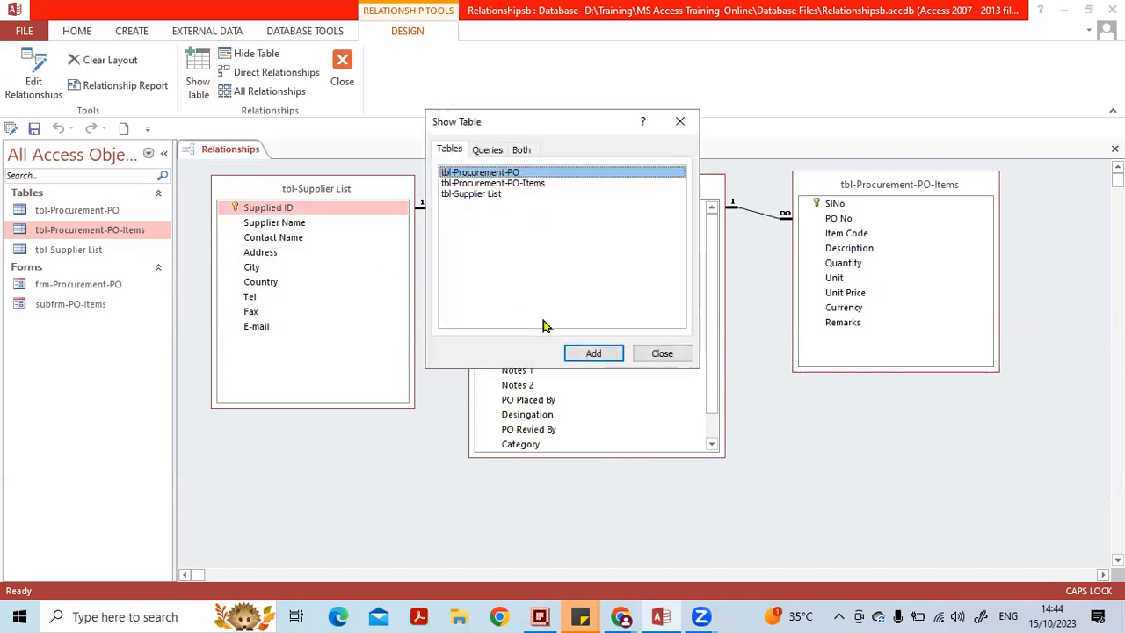
left_click(659, 352)
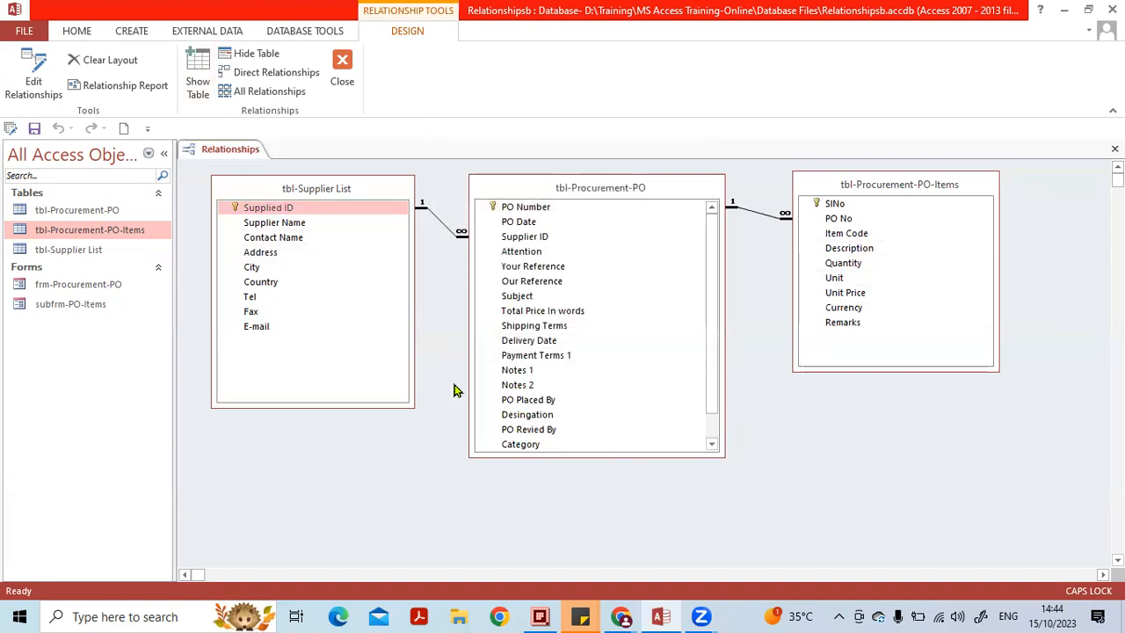
left_click(342, 79)
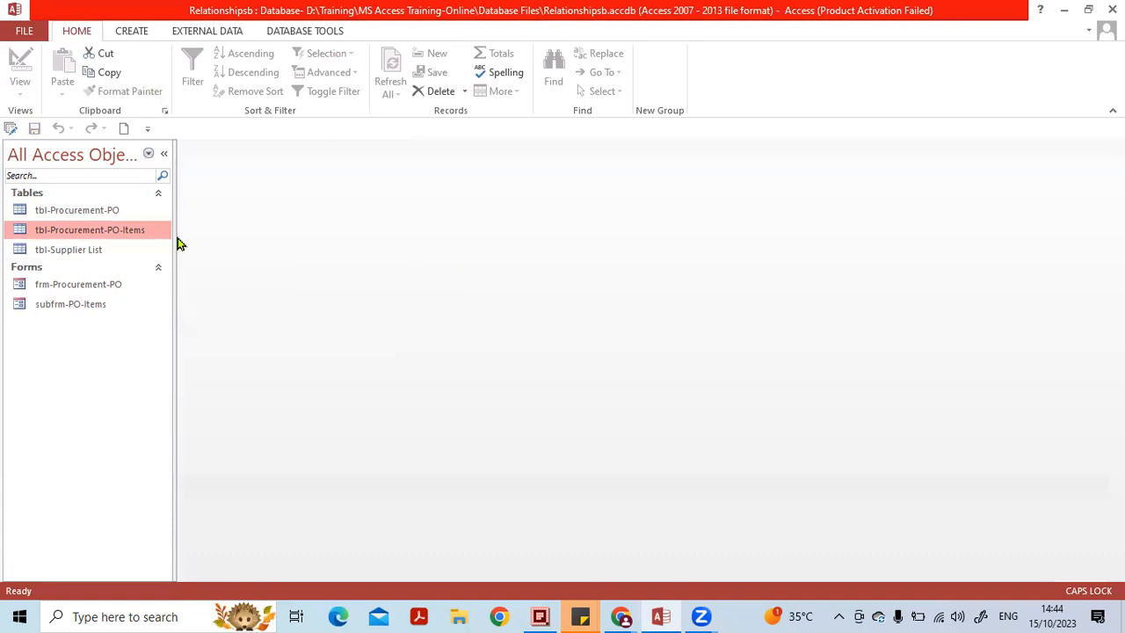
Step: Widen the object list, open tbl-Supplier List, and collapse the list to show the full supplier datasheet
left_click_drag(175, 238, 228, 233)
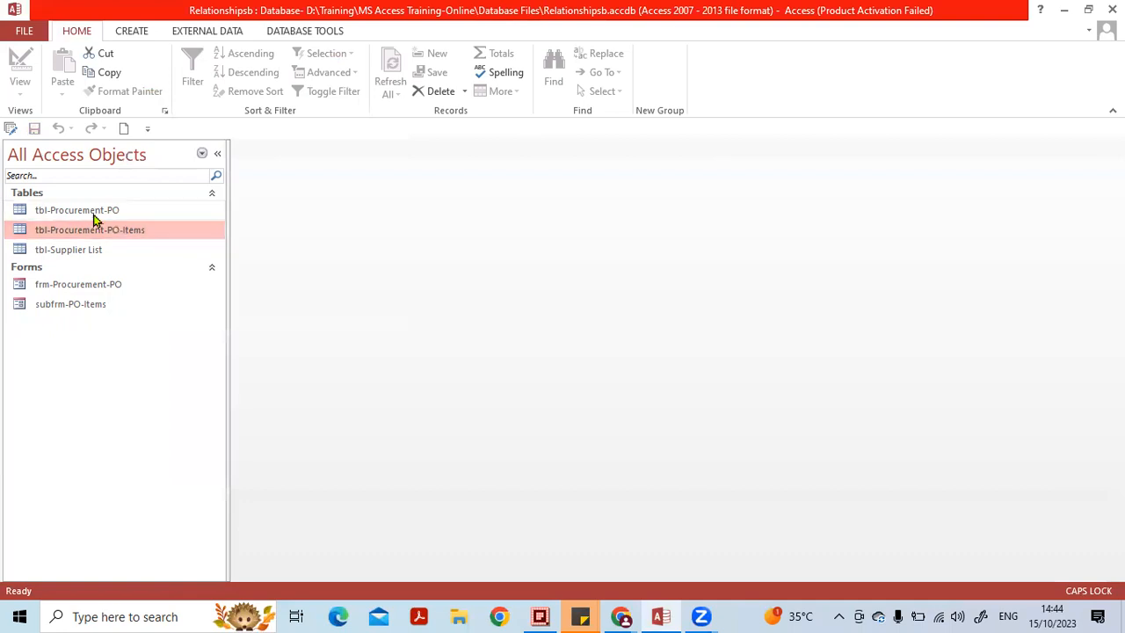
left_click(84, 254)
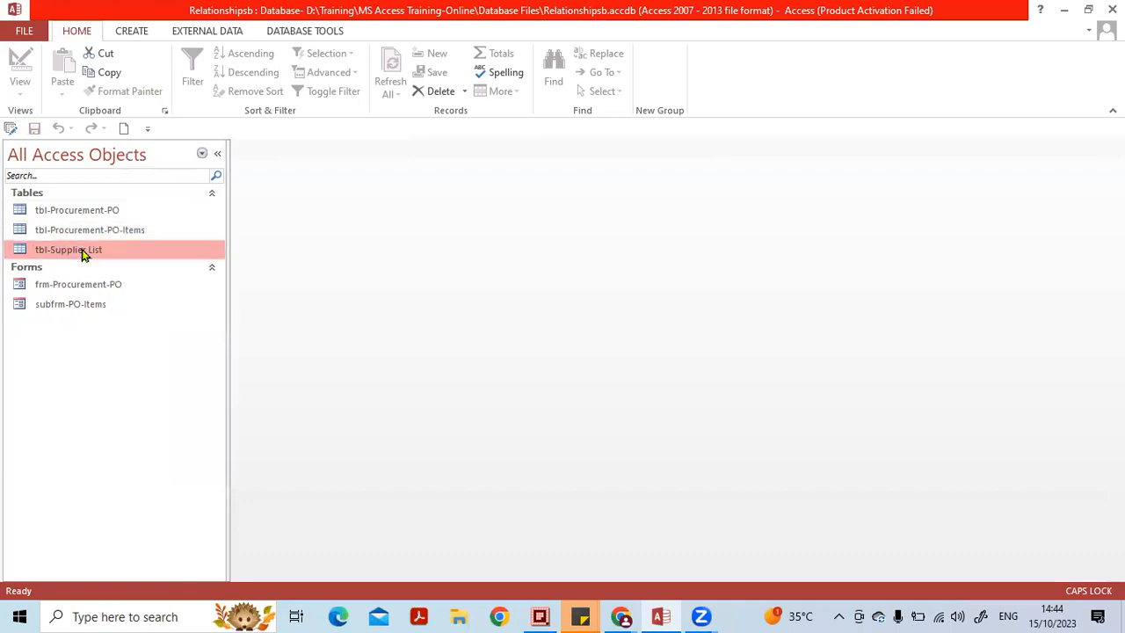
double_click(83, 252)
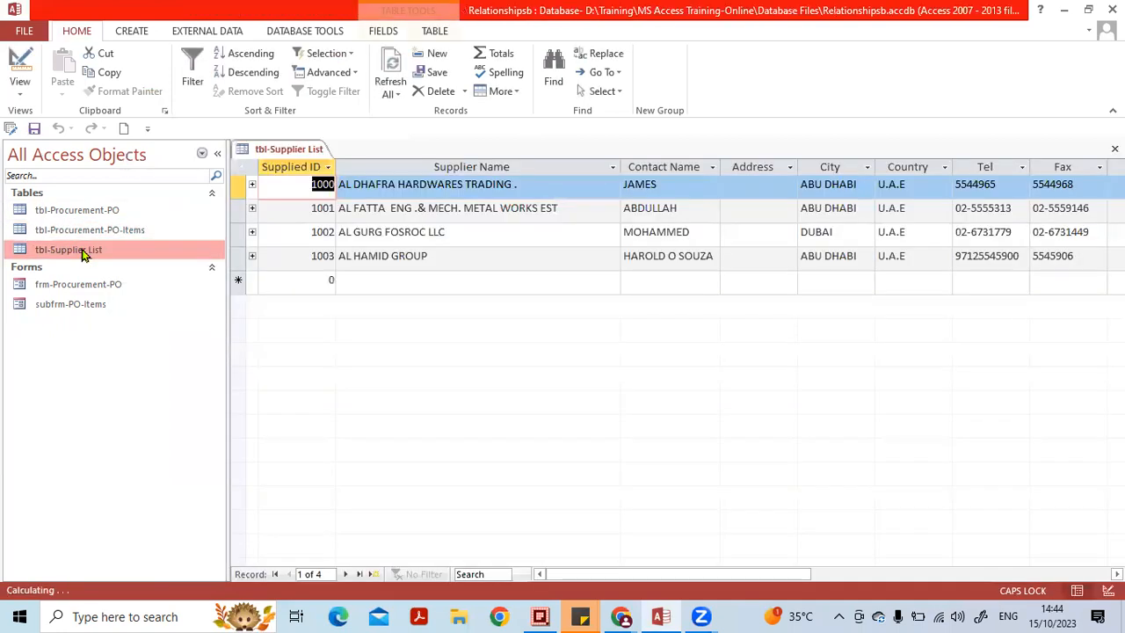
left_click(218, 155)
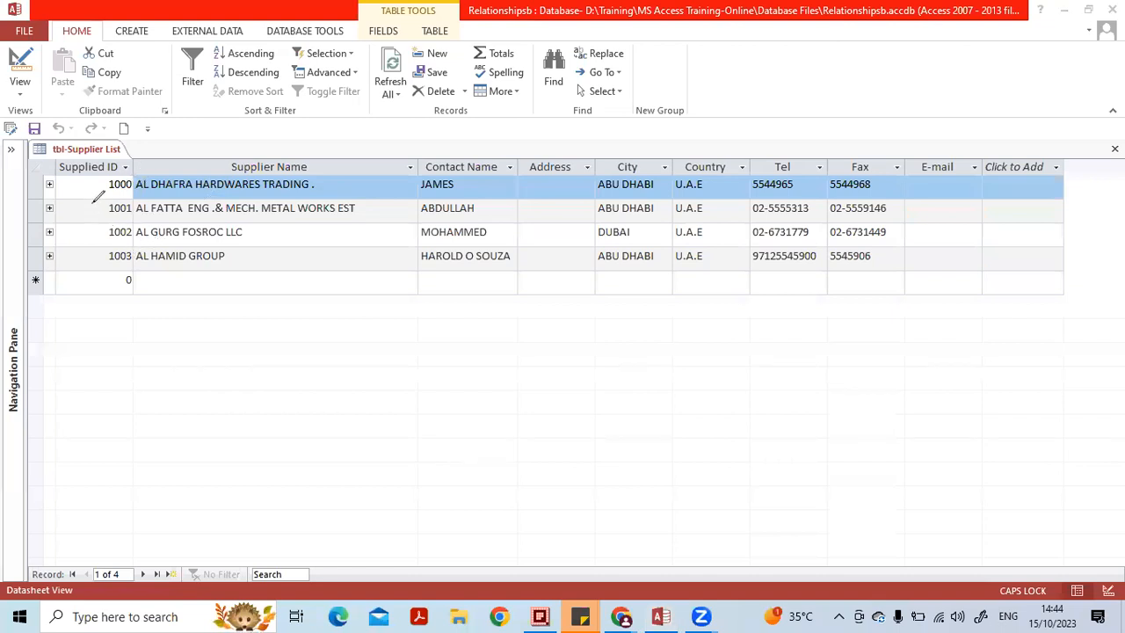
mouse_move(67, 183)
left_mouse_down()
mouse_move(21, 163)
mouse_move(64, 202)
mouse_move(72, 163)
left_mouse_up()
mouse_move(71, 225)
left_mouse_down()
mouse_move(37, 227)
mouse_move(63, 236)
mouse_move(38, 266)
mouse_move(58, 239)
left_mouse_up()
left_click_drag(42, 198, 63, 223)
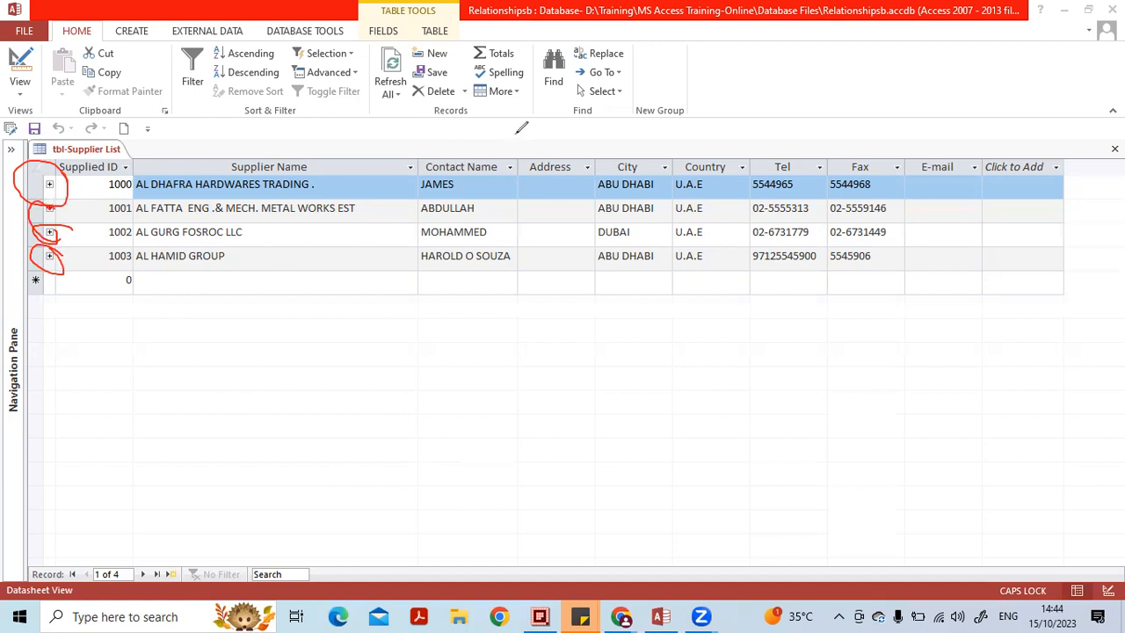
mouse_move(67, 179)
left_mouse_down()
mouse_move(48, 211)
mouse_move(47, 283)
left_mouse_up()
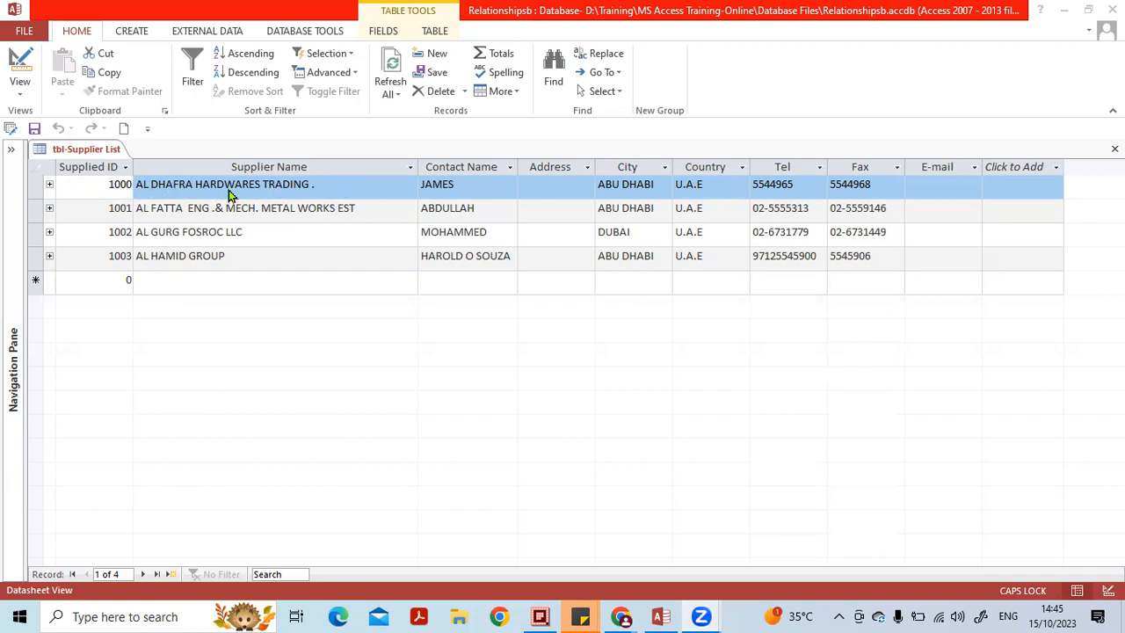
Step: Expand each of the four suppliers in tbl-Supplier List to view their related purchase orders, and collapse them all again
left_click(49, 185)
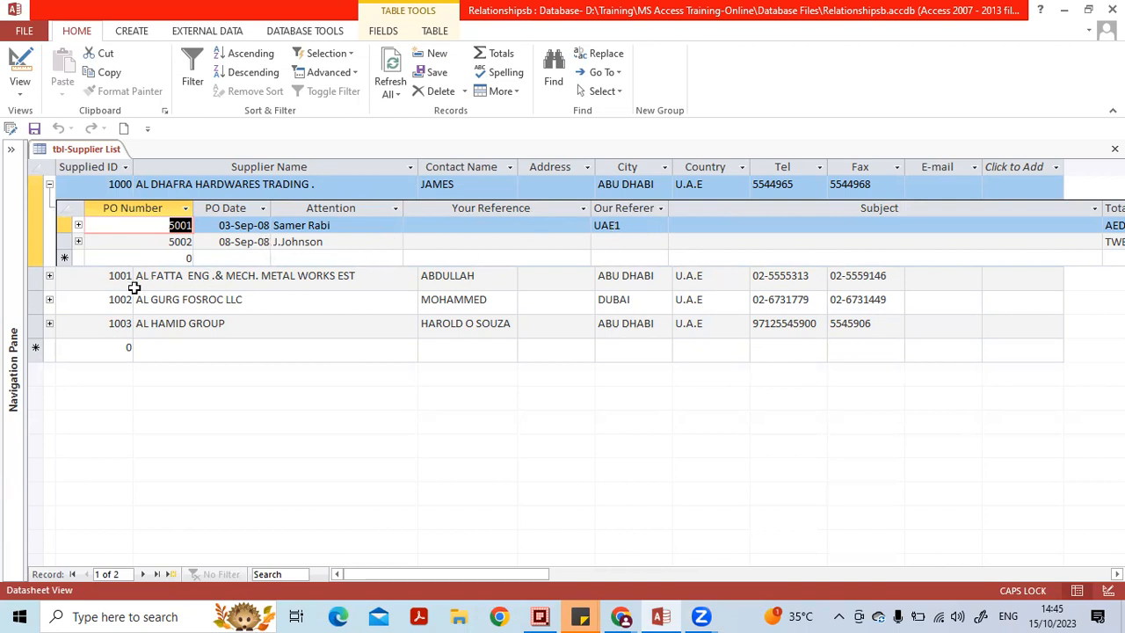
left_click(50, 278)
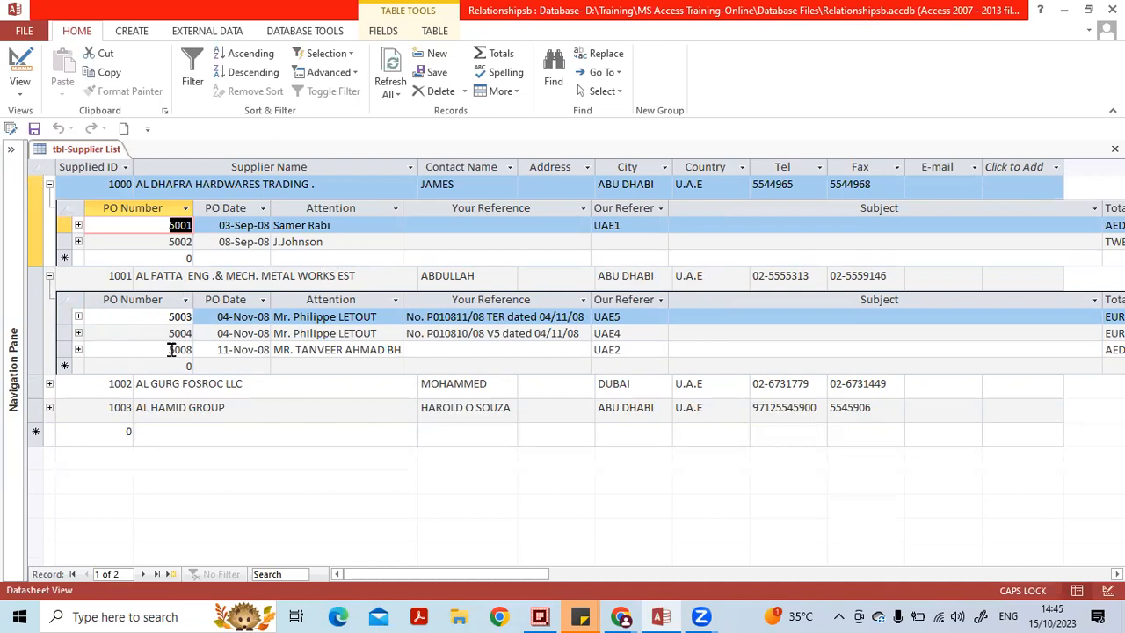
left_click(50, 385)
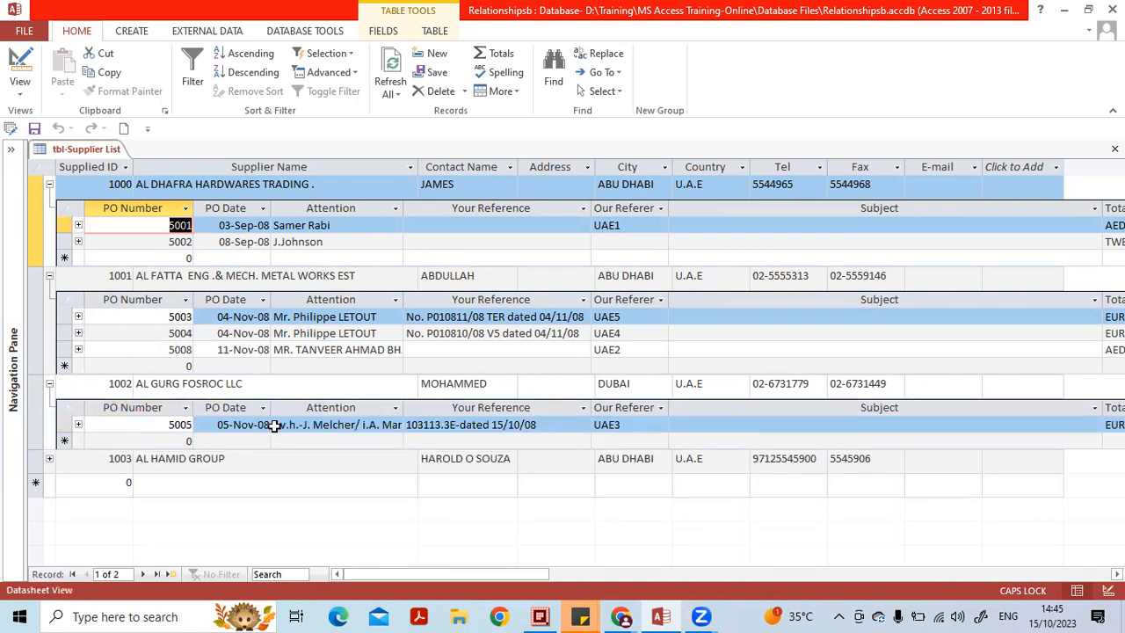
left_click(50, 459)
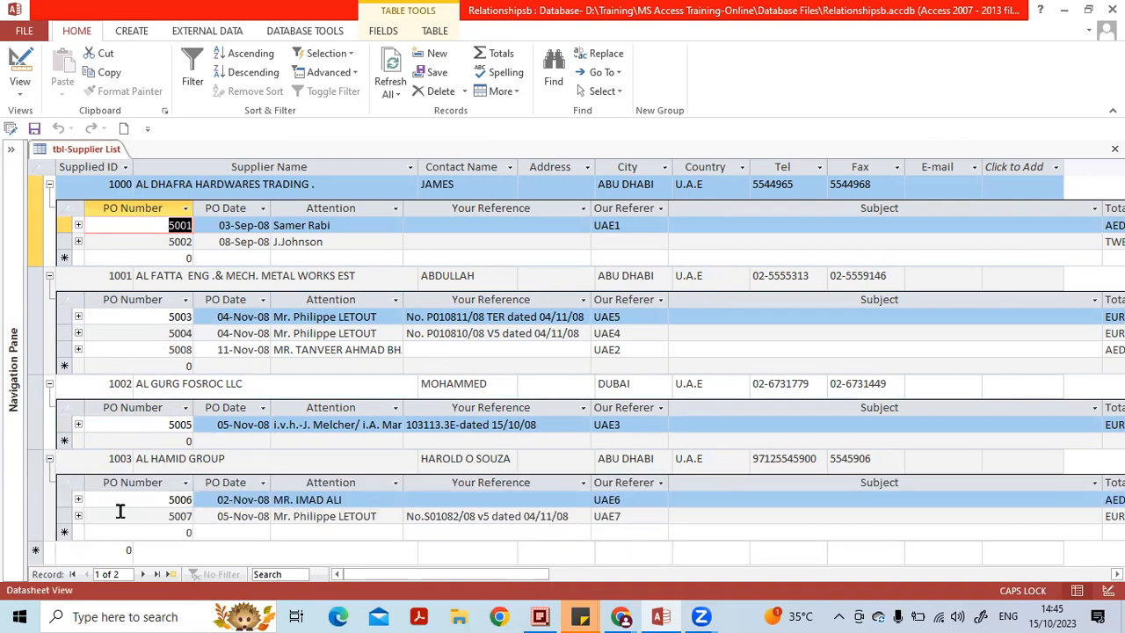
left_click(50, 459)
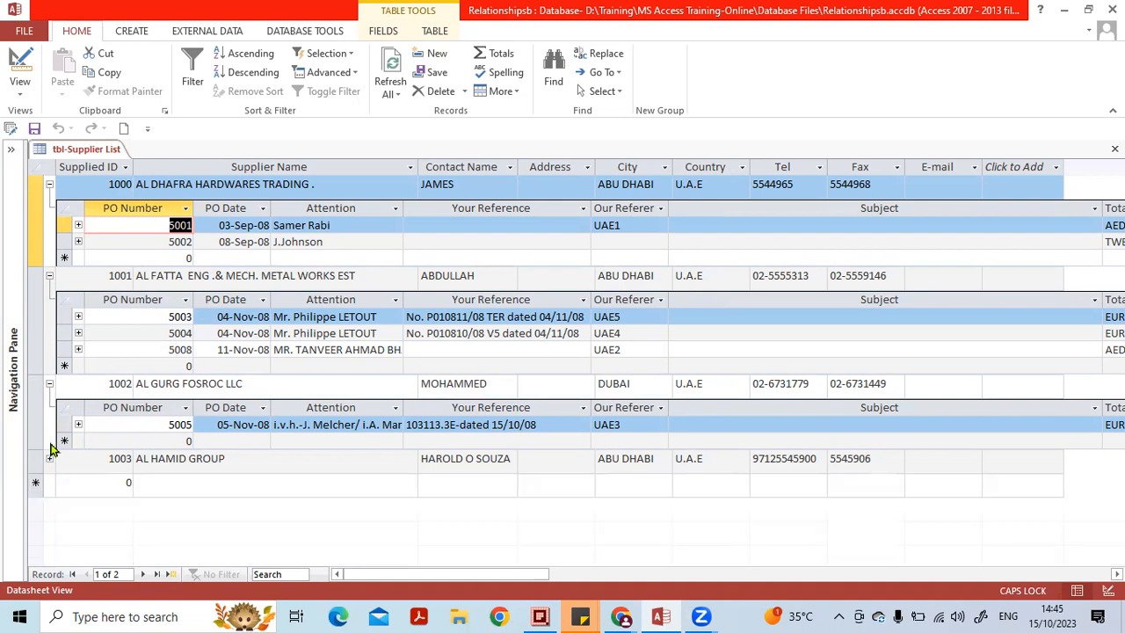
left_click(50, 385)
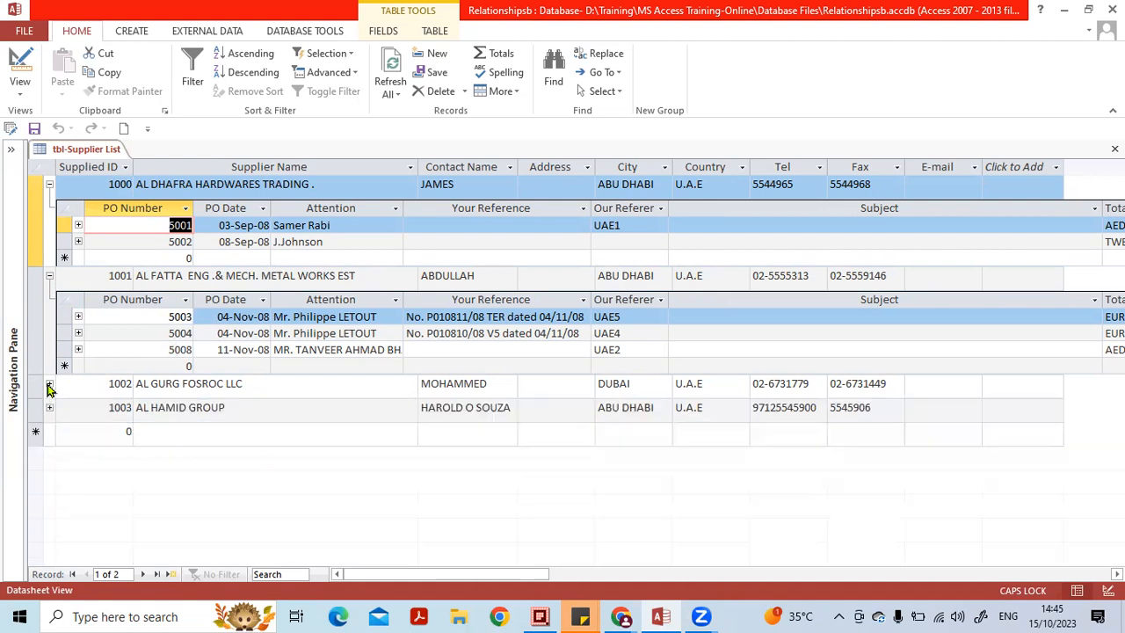
left_click(50, 277)
left_click(49, 184)
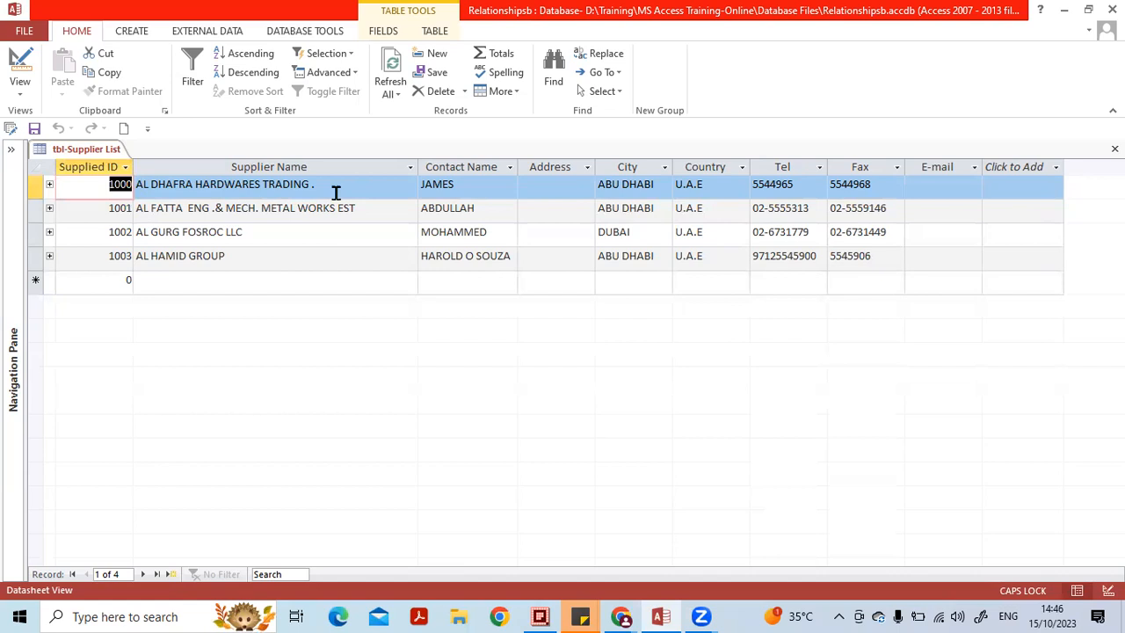
Step: Examine the items under both purchase orders of AL DHAFRA HARDWARES TRADING, and collapse the nested records
left_click(50, 186)
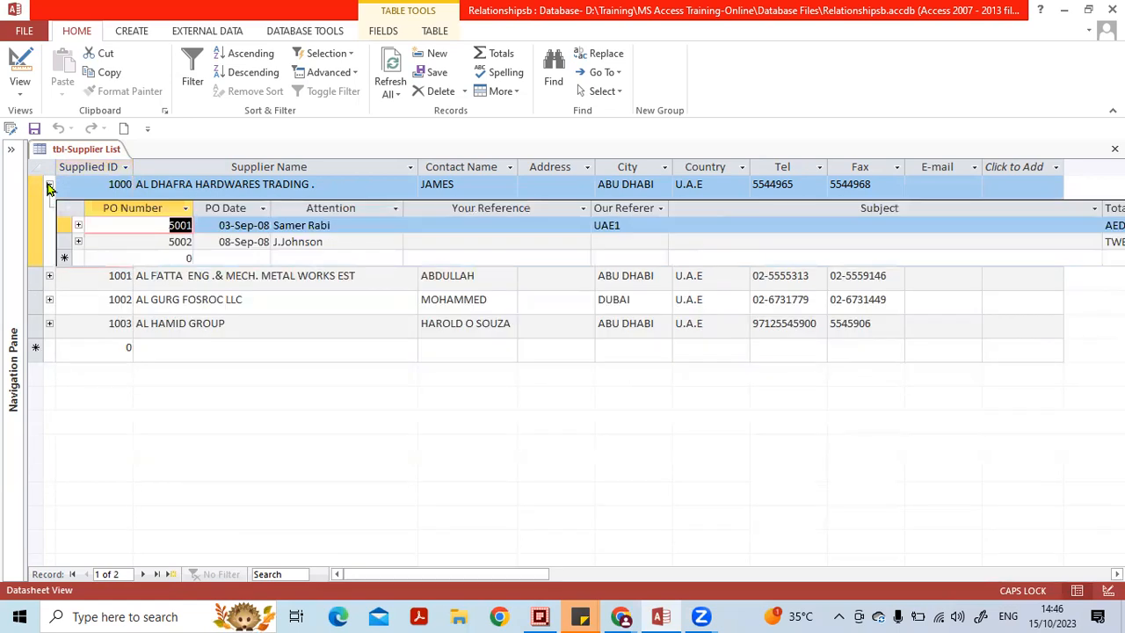
left_click(78, 226)
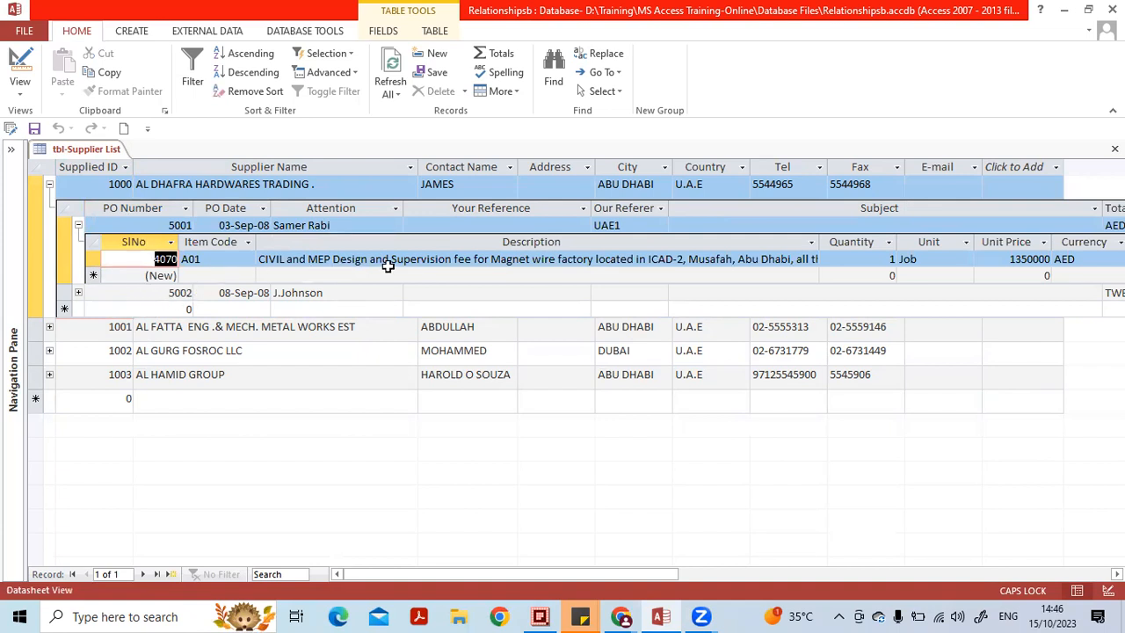
left_click(78, 294)
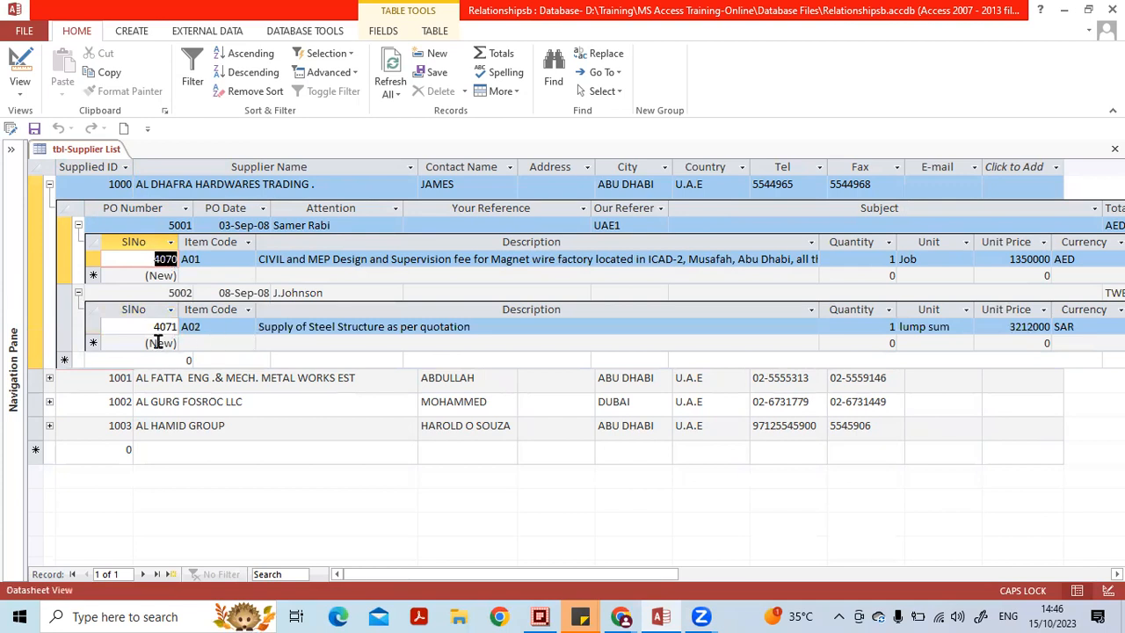
left_click(49, 187)
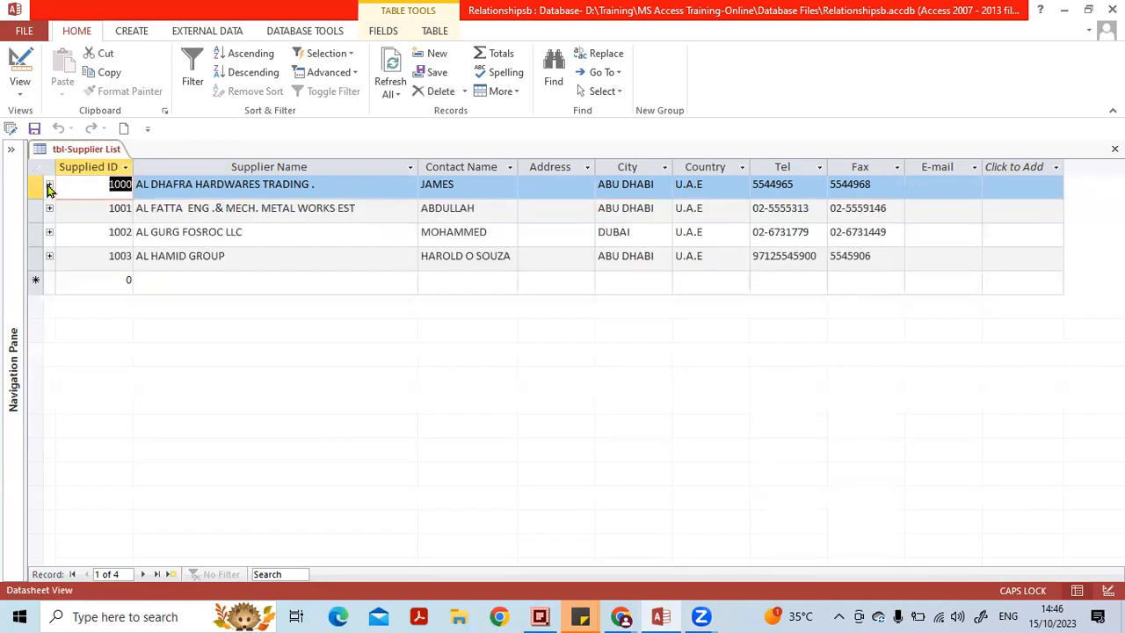
left_click(49, 187)
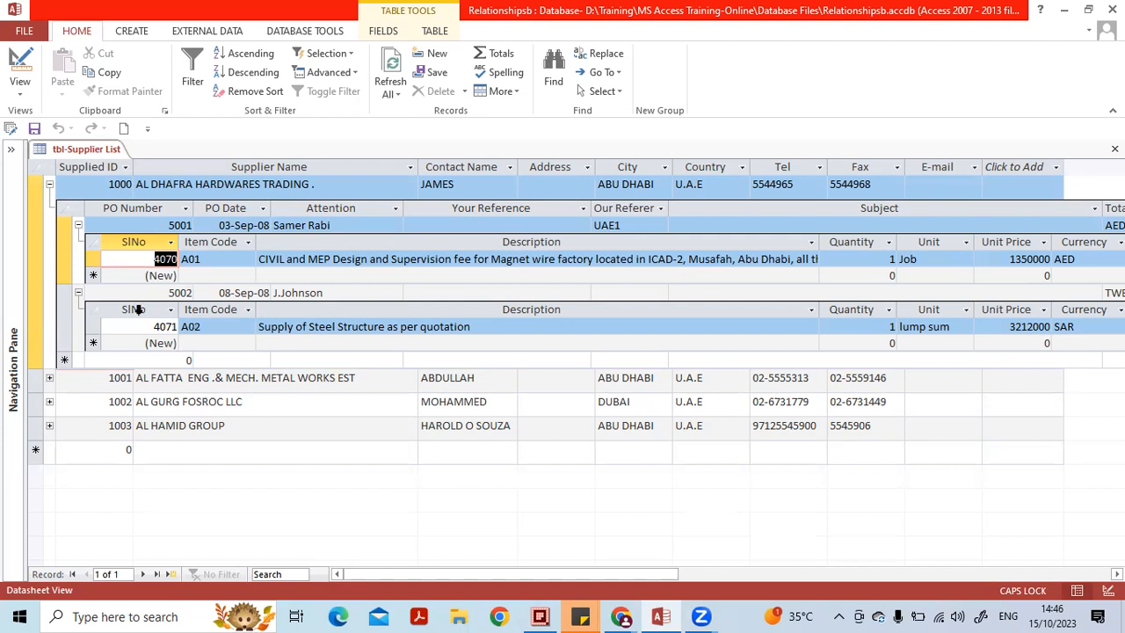
left_click(77, 295)
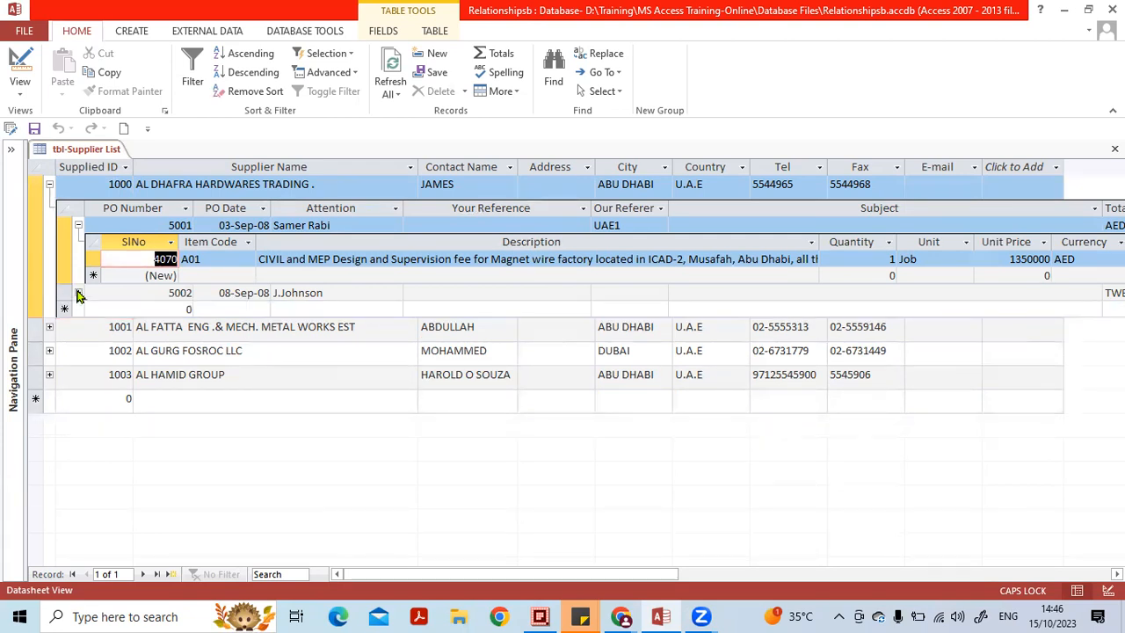
left_click(78, 227)
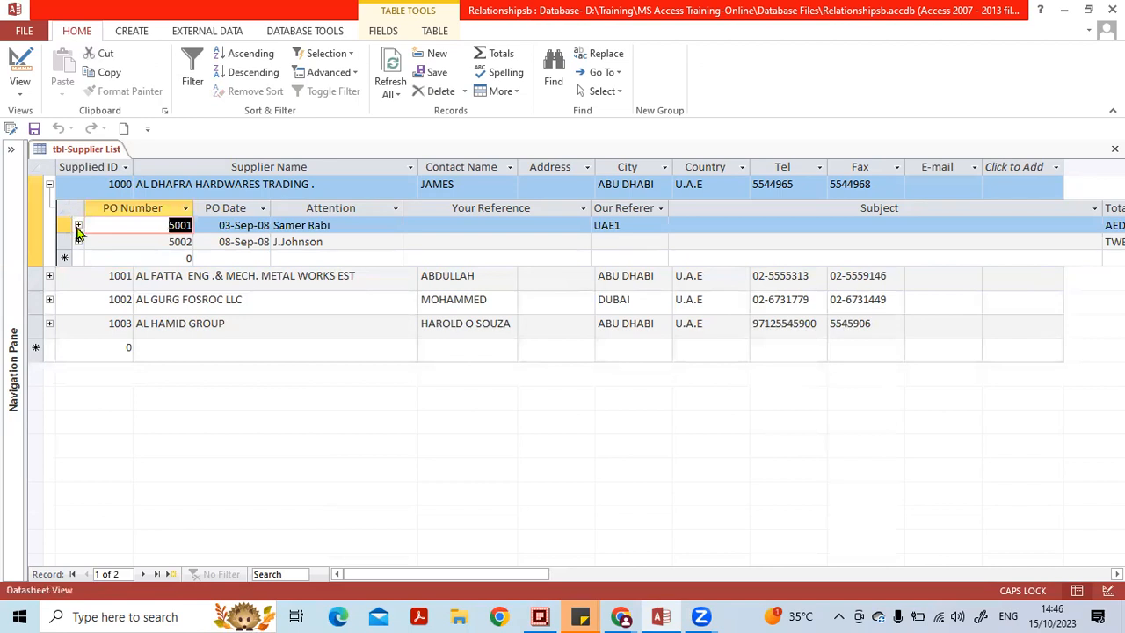
left_click(49, 187)
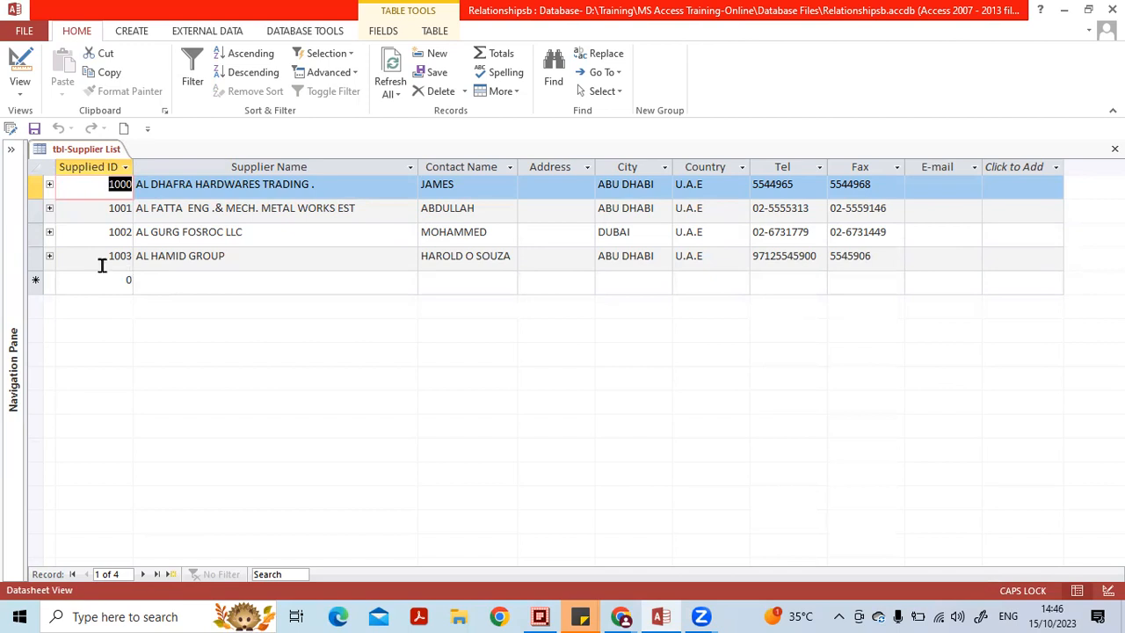
Step: Examine the purchase orders and nested items of AL HAMID GROUP, and collapse them again
left_click(49, 257)
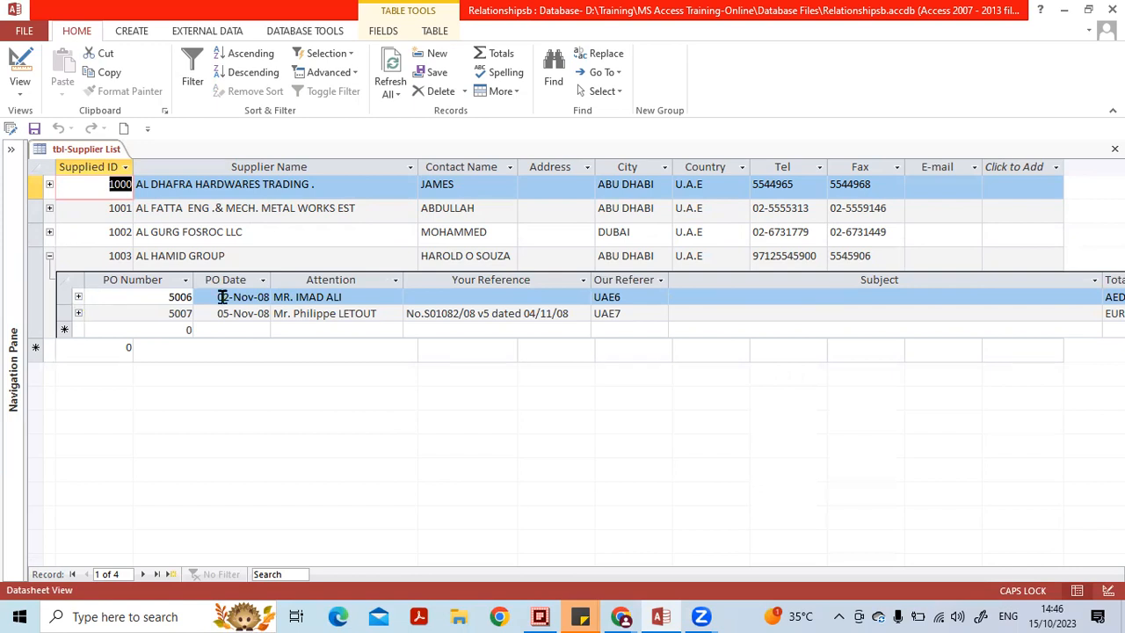
left_click(78, 297)
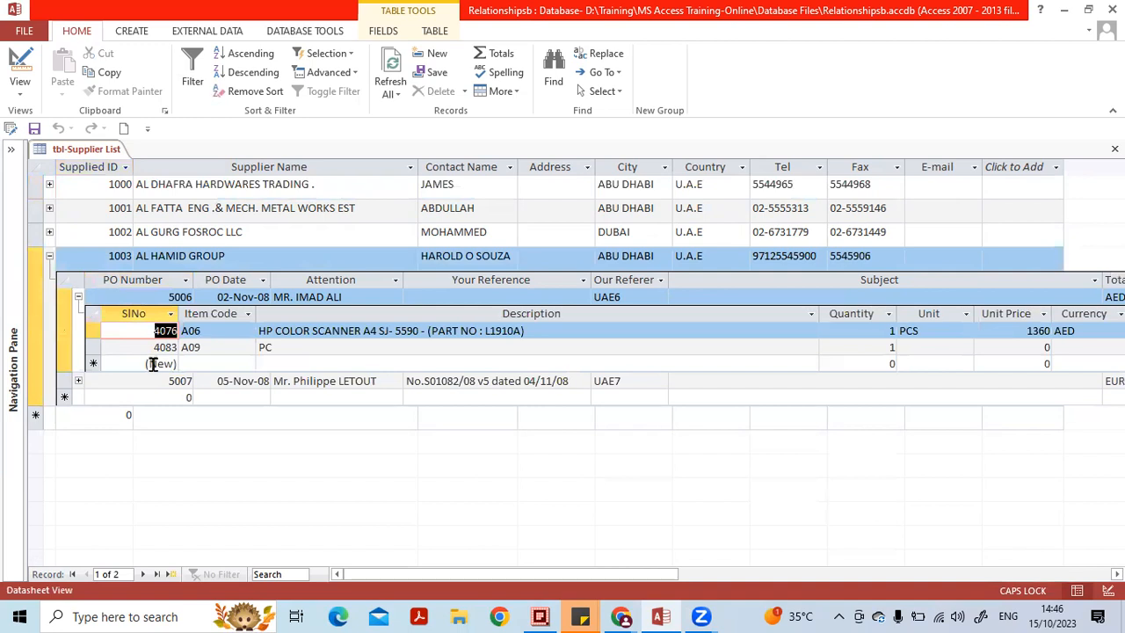
left_click(77, 382)
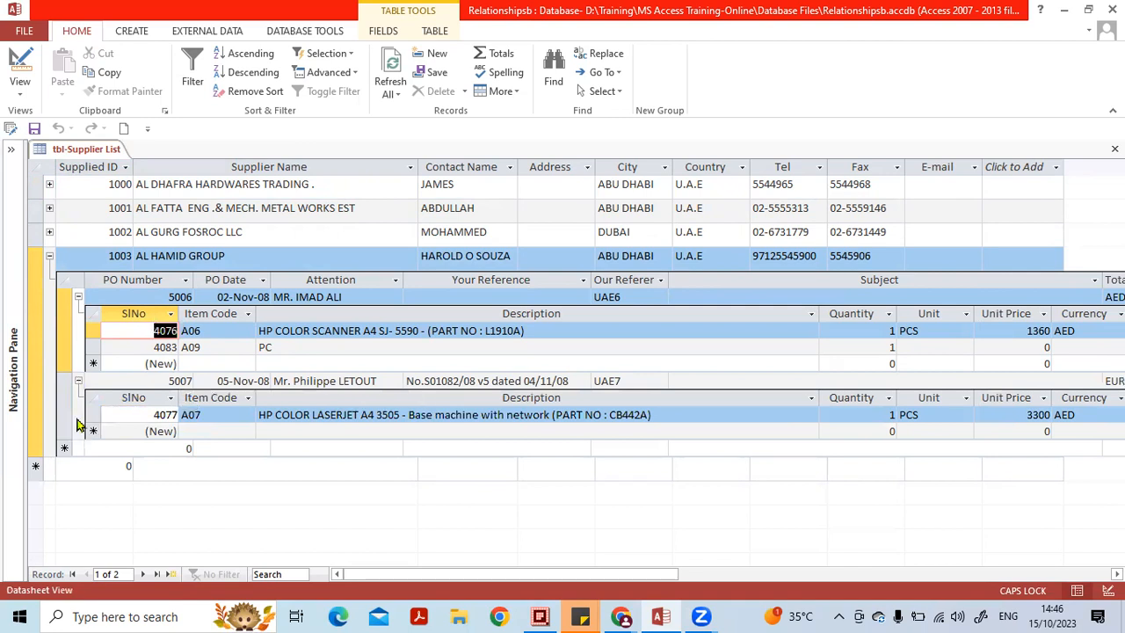
left_click(77, 381)
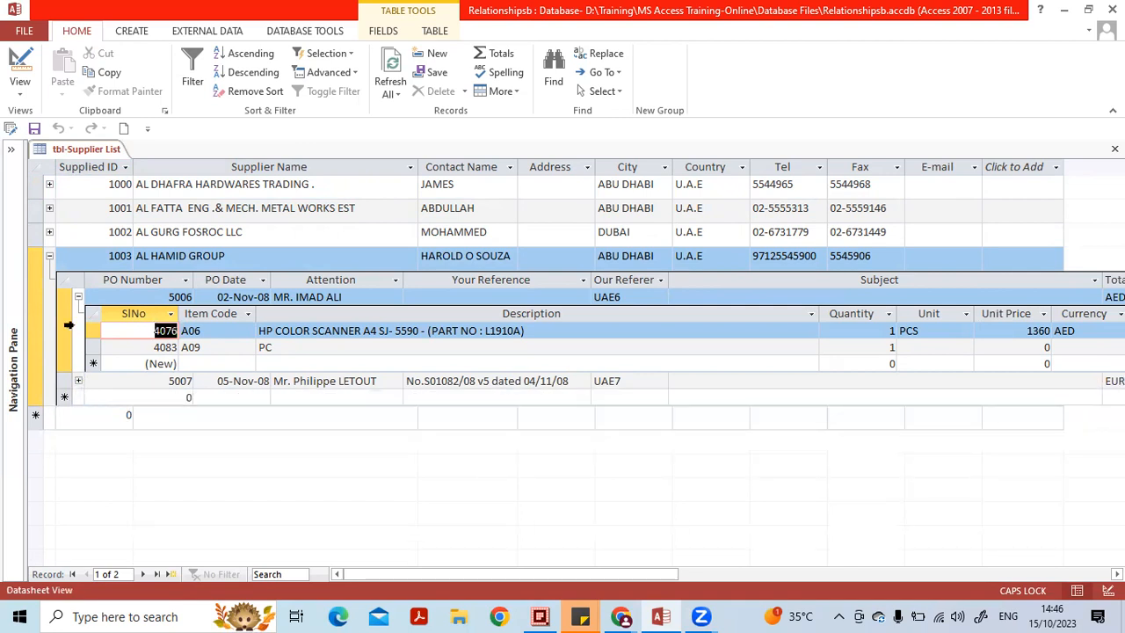
left_click(78, 297)
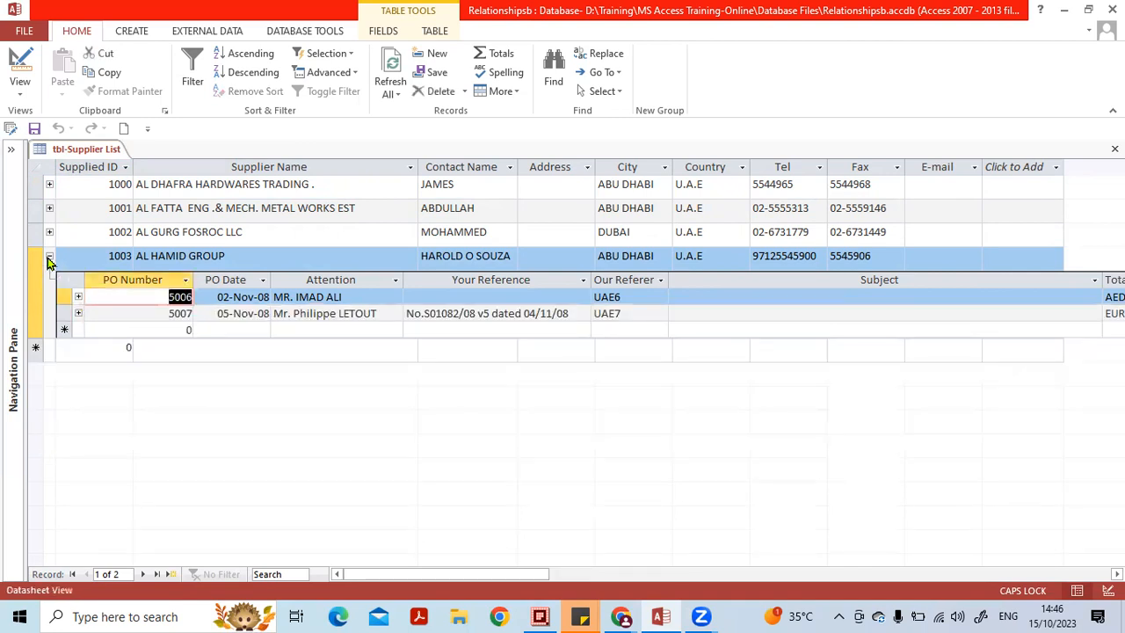
left_click(49, 257)
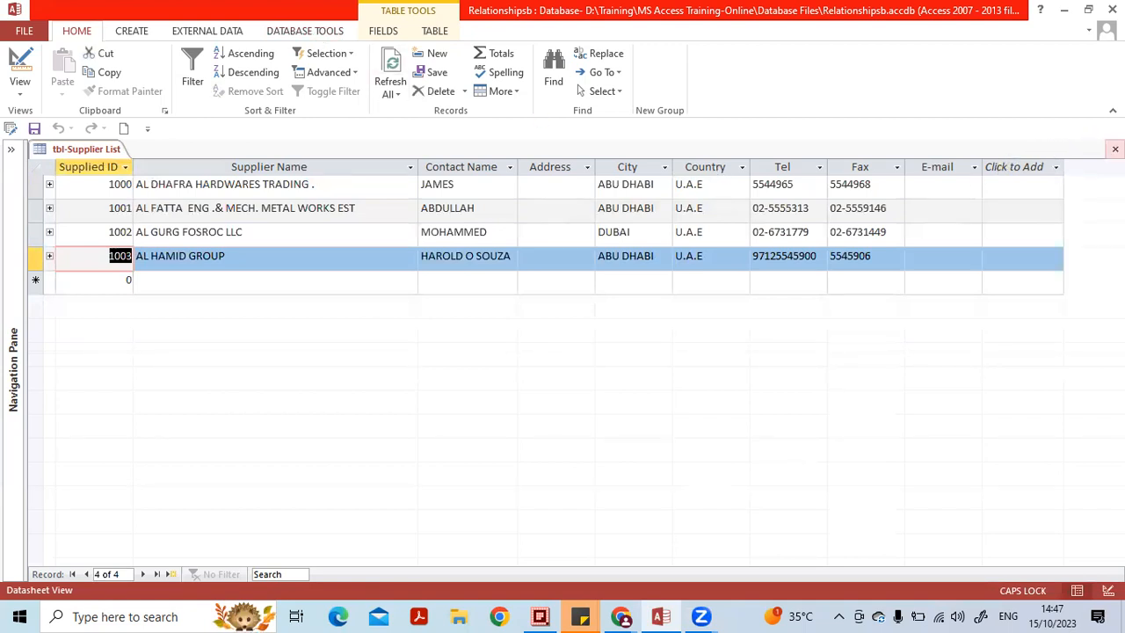
Step: Close tbl-Supplier List and open frm-Procurement-PO in form view with the object list collapsed
left_click(1114, 149)
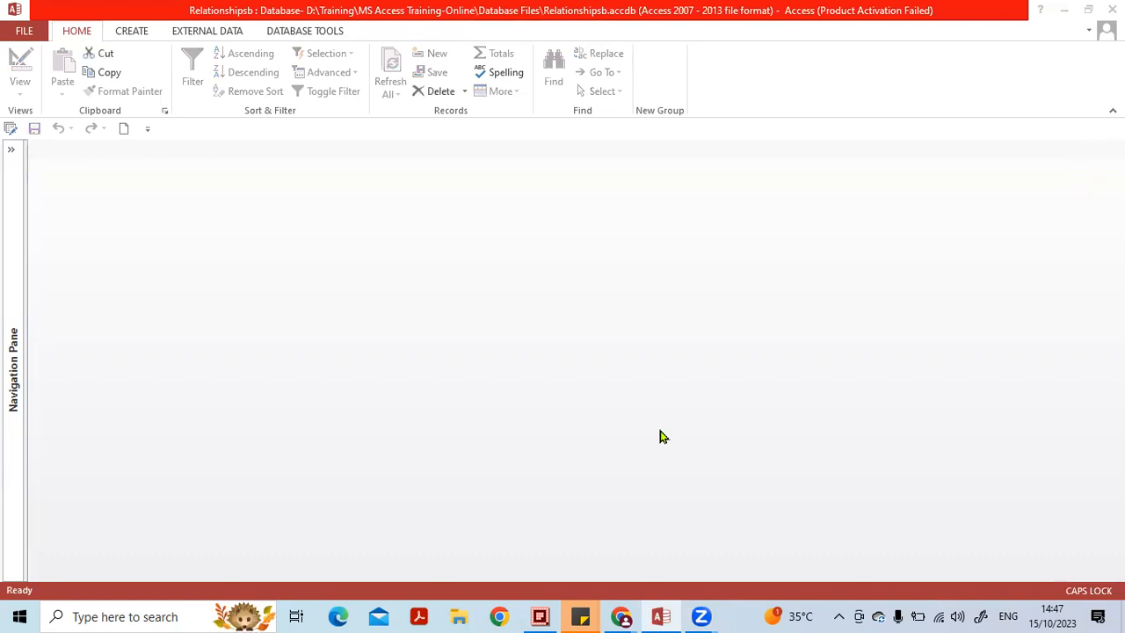
key("F11")
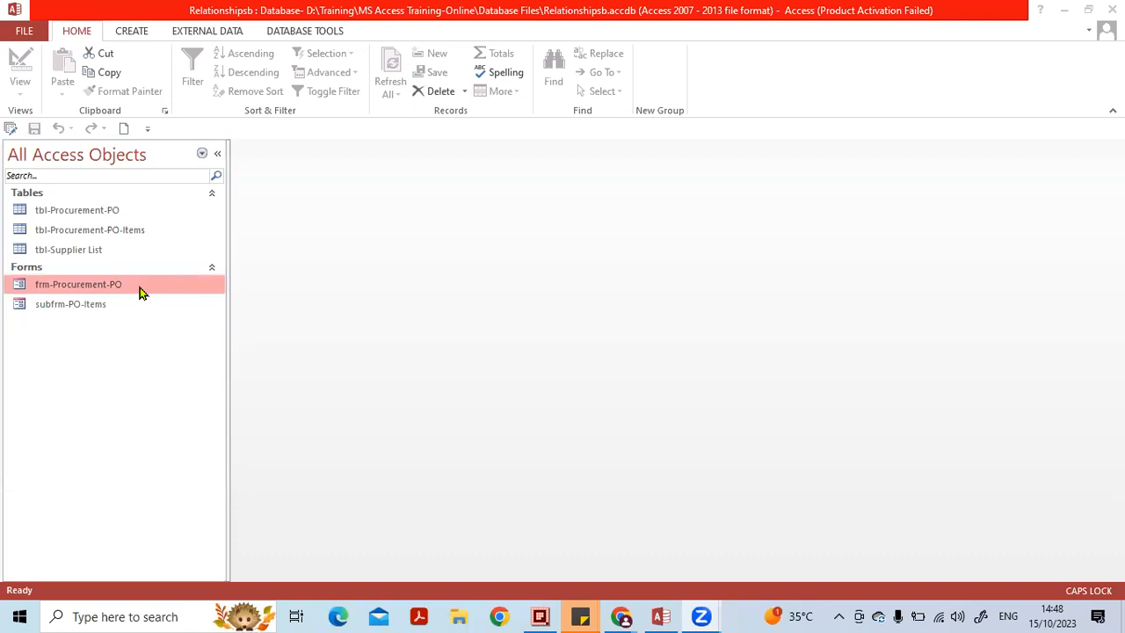
double_click(49, 290)
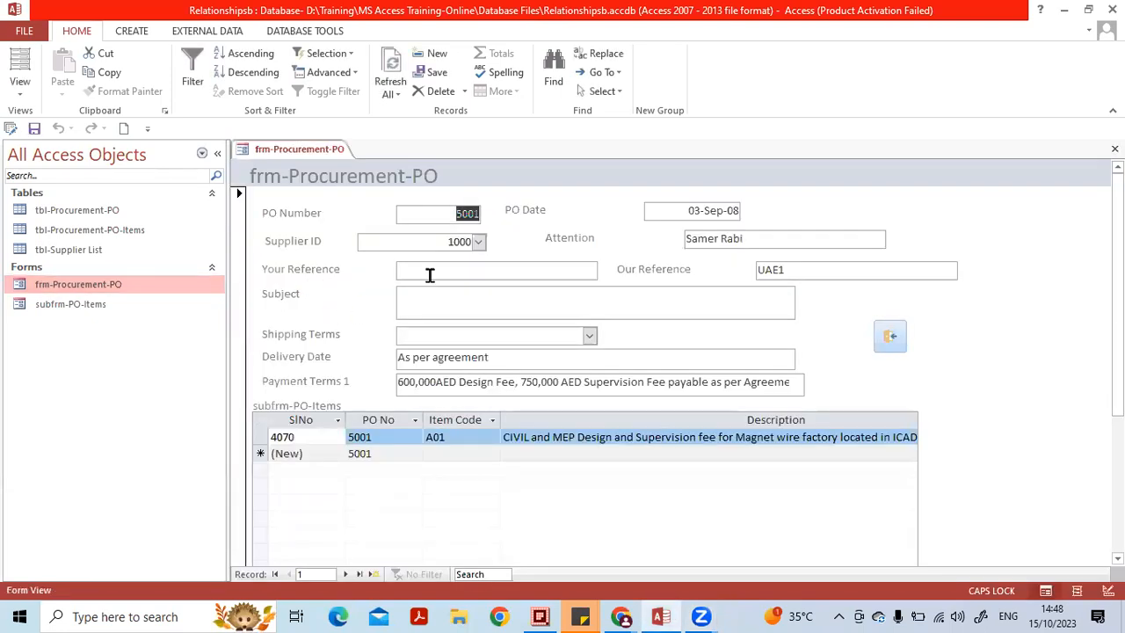
left_click(217, 152)
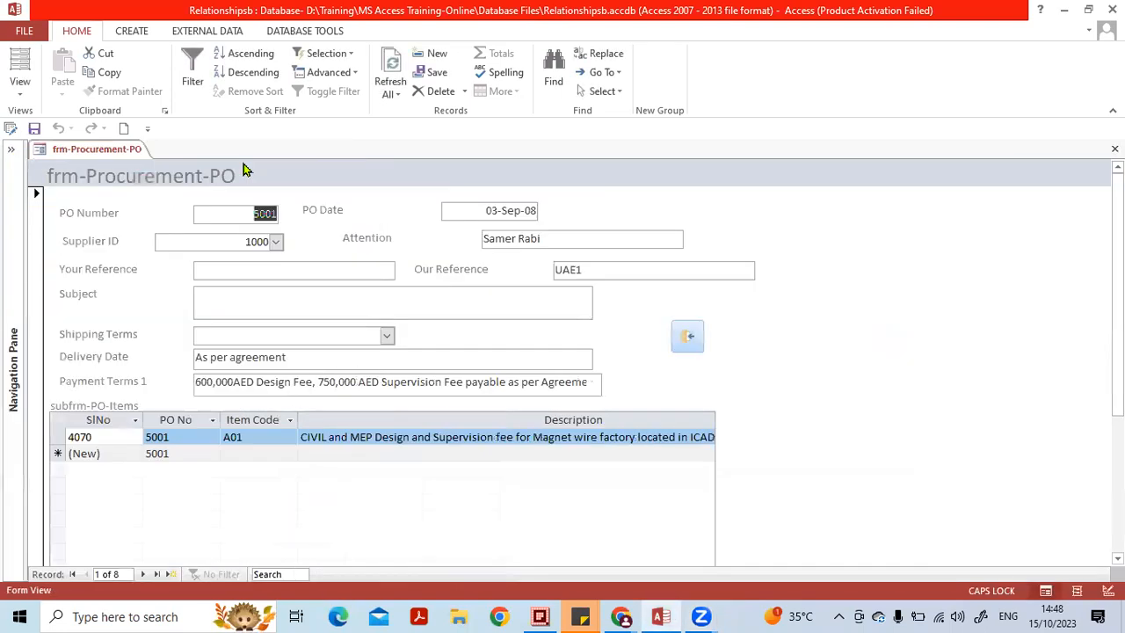
Step: Browse frm-Procurement-PO forward to the sixth record and back to the first, checking the items subform for each purchase order
left_click(141, 572)
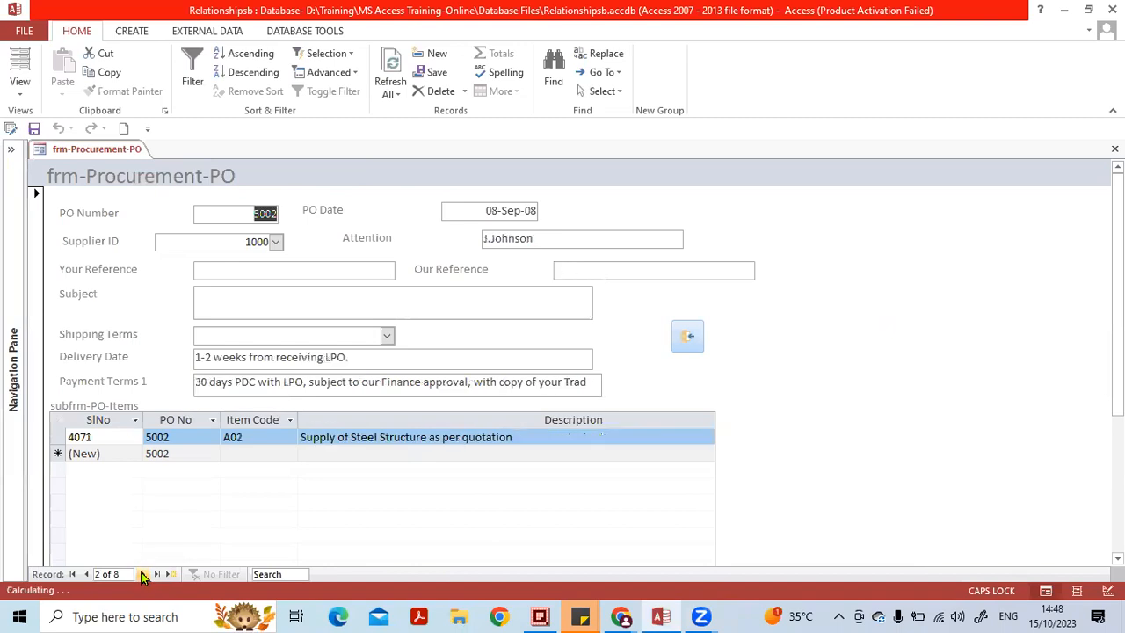
left_click(141, 572)
left_click(141, 572)
left_click(142, 572)
left_click(142, 572)
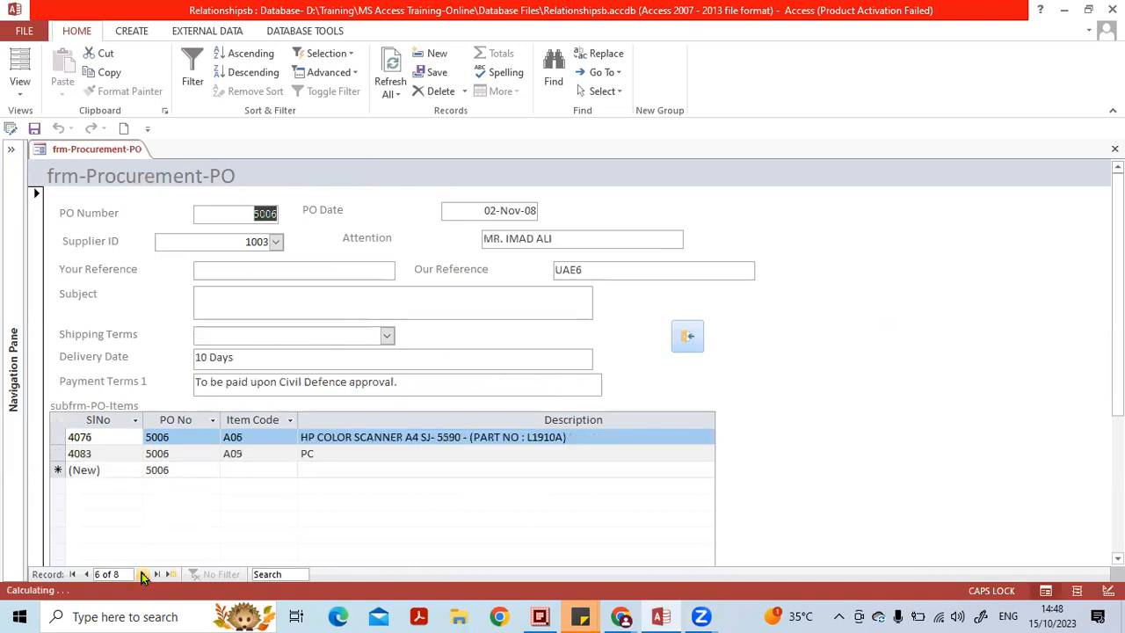
left_click(87, 575)
left_click(87, 575)
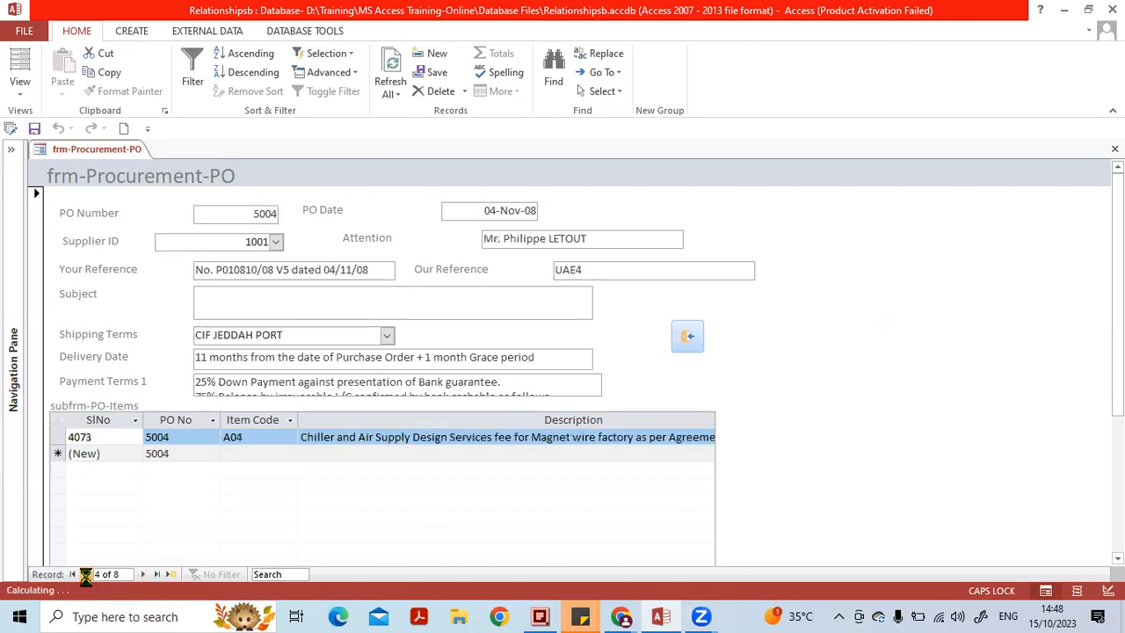
left_click(87, 575)
left_click(87, 576)
left_click(87, 576)
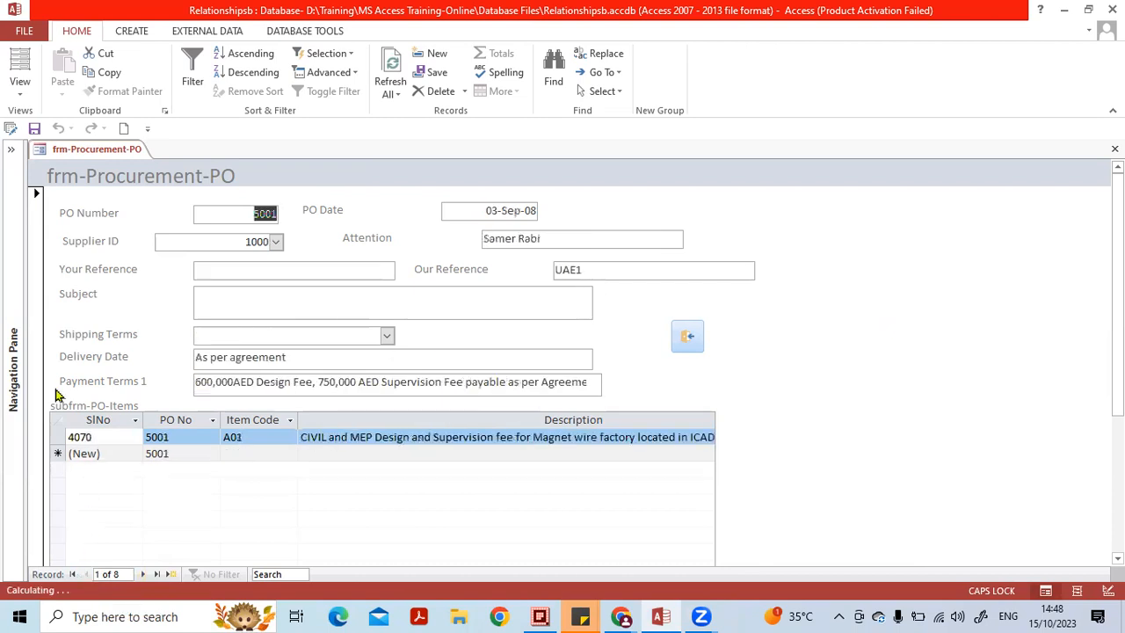
Step: Expand the object list, check the purchase orders under AL DHAFRA HARDWARES TRADING in tbl-Supplier List, and close the table
left_click(10, 149)
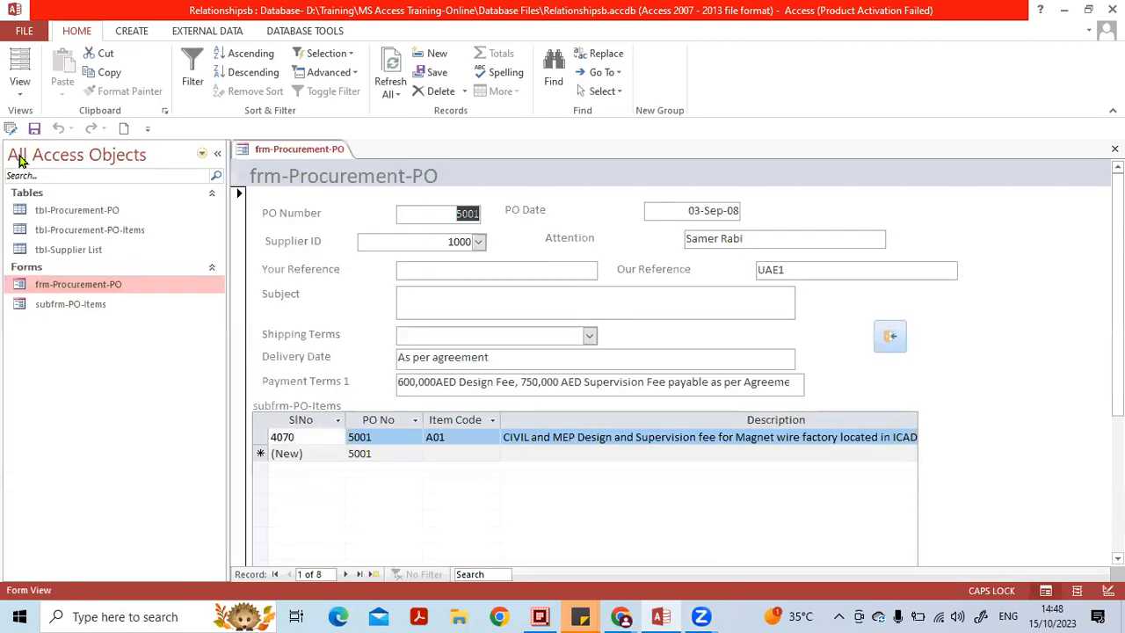
left_click(62, 211)
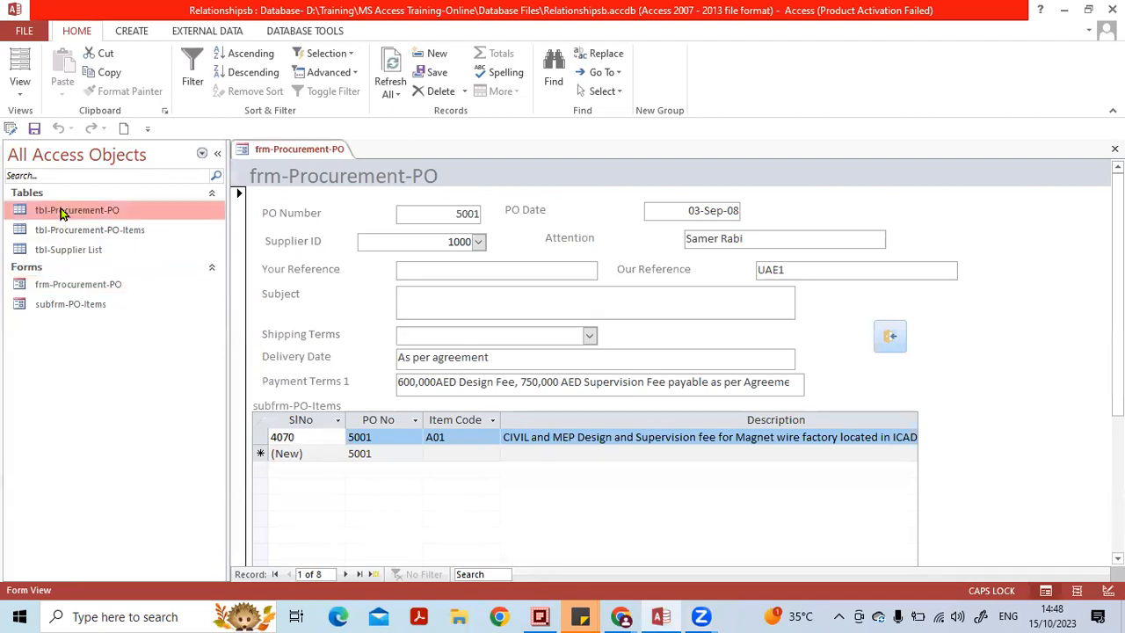
left_click(58, 250)
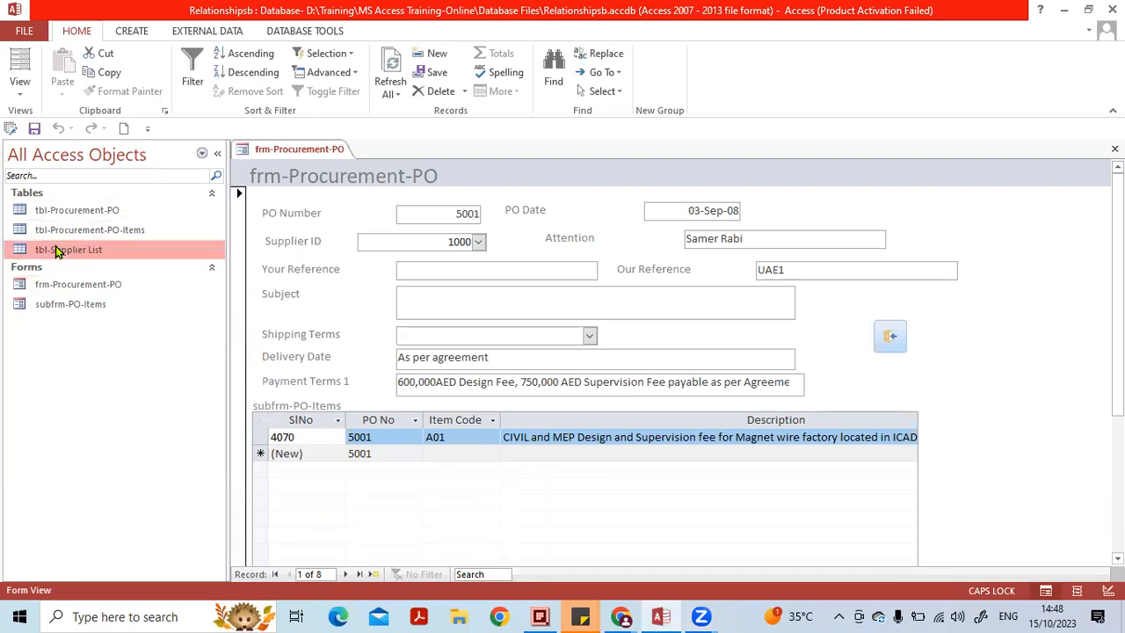
double_click(56, 251)
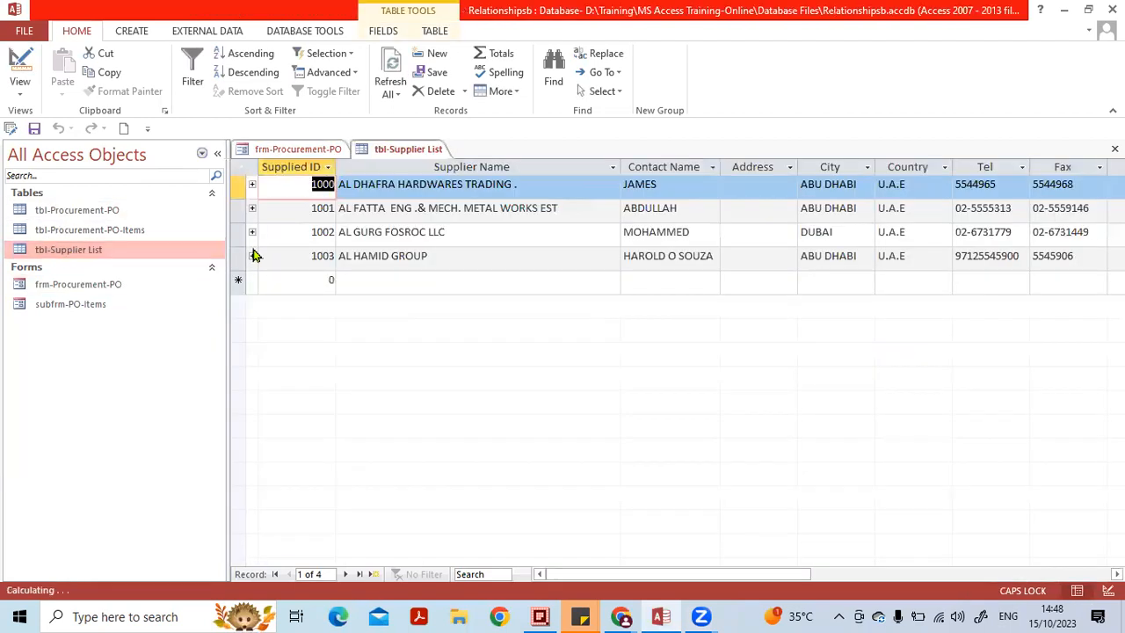
left_click(252, 186)
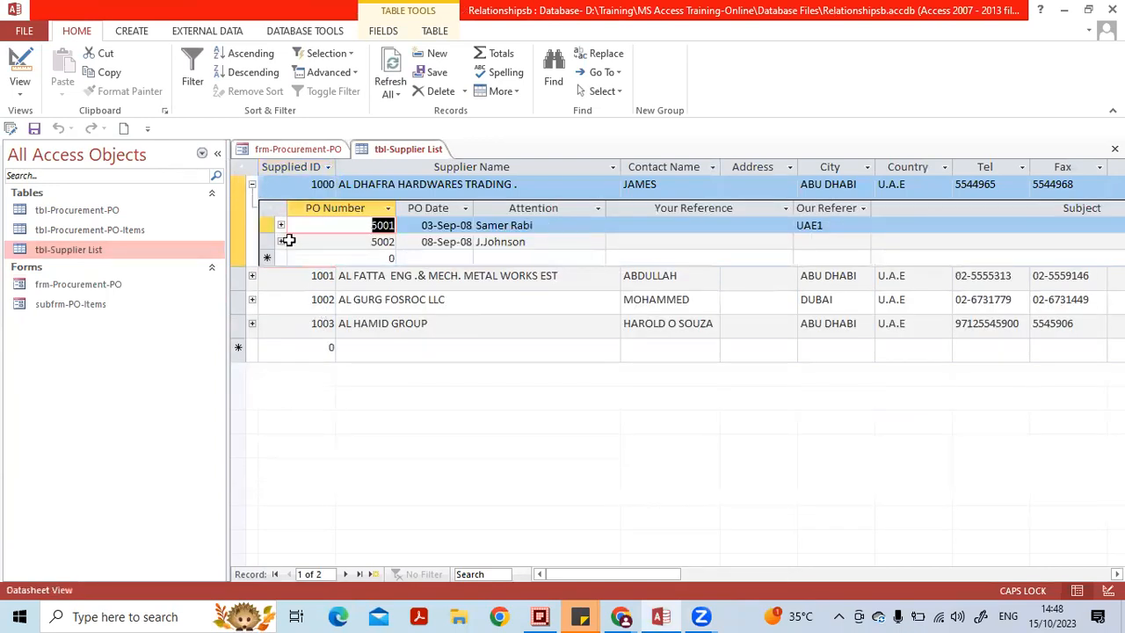
left_click(252, 186)
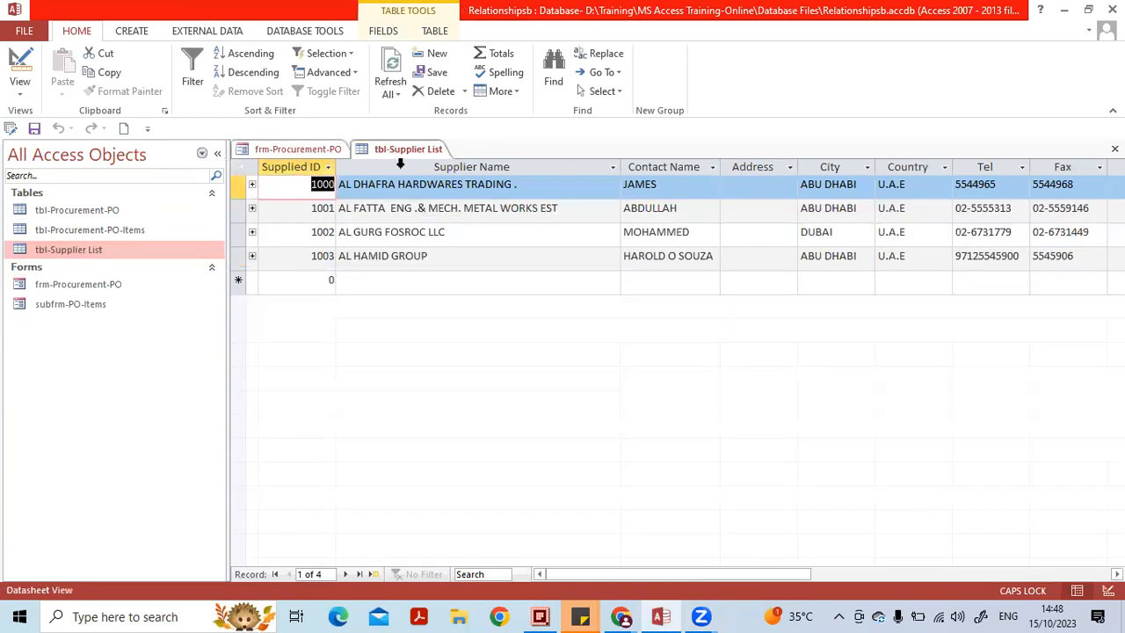
left_click(1114, 149)
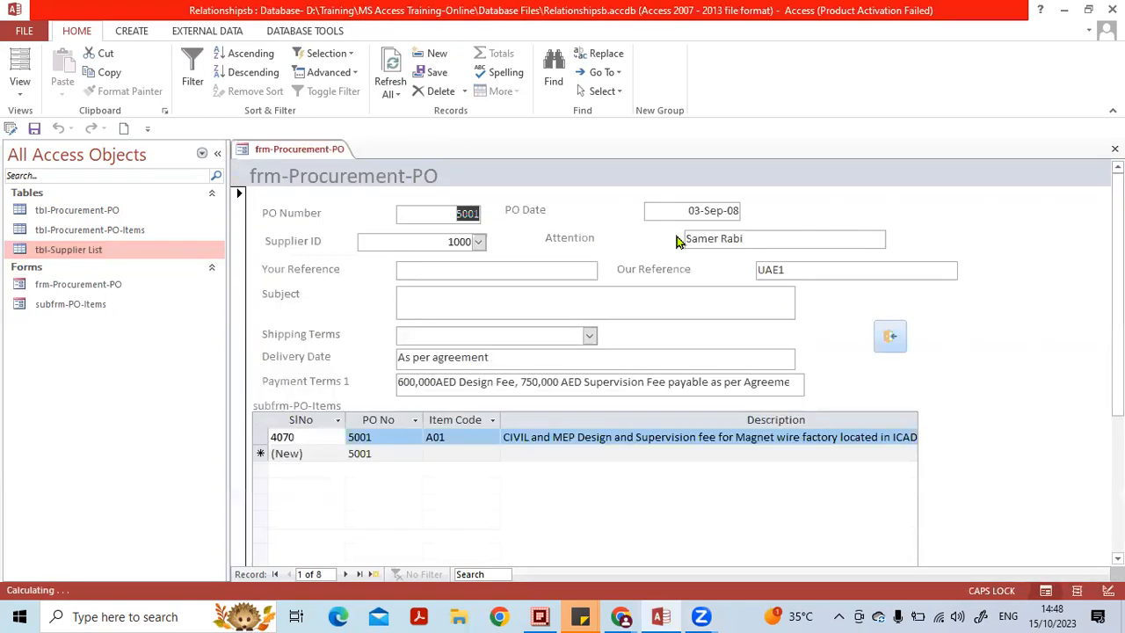
Step: Examine the items nested under purchase orders 5001, 5002 and 5003 in tbl-Procurement-PO, and close the table
double_click(74, 210)
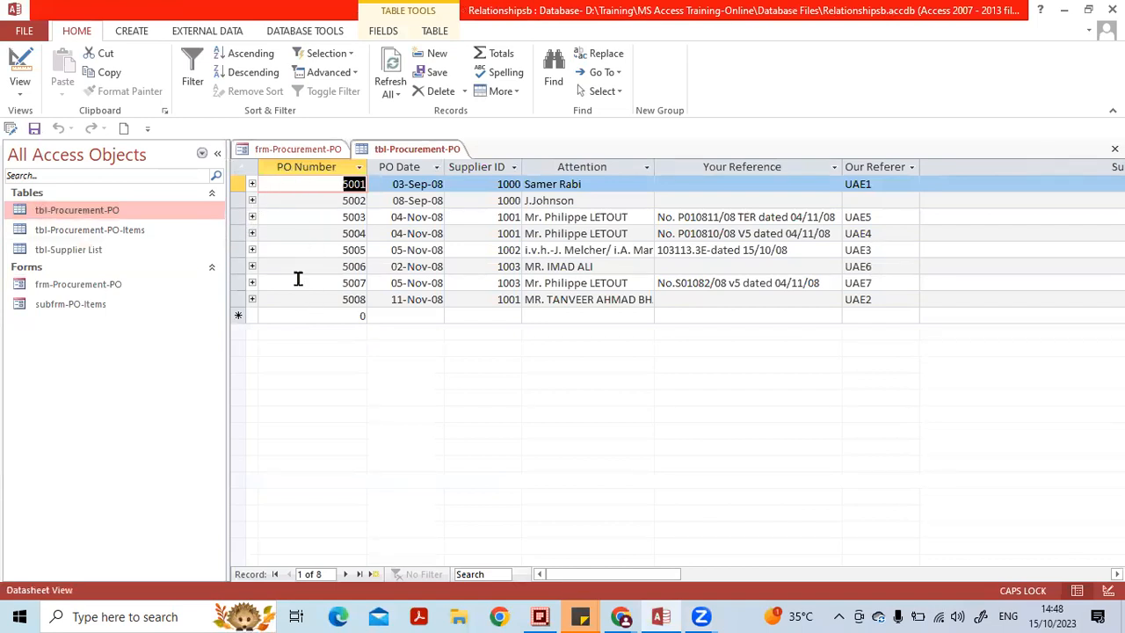
left_click(252, 186)
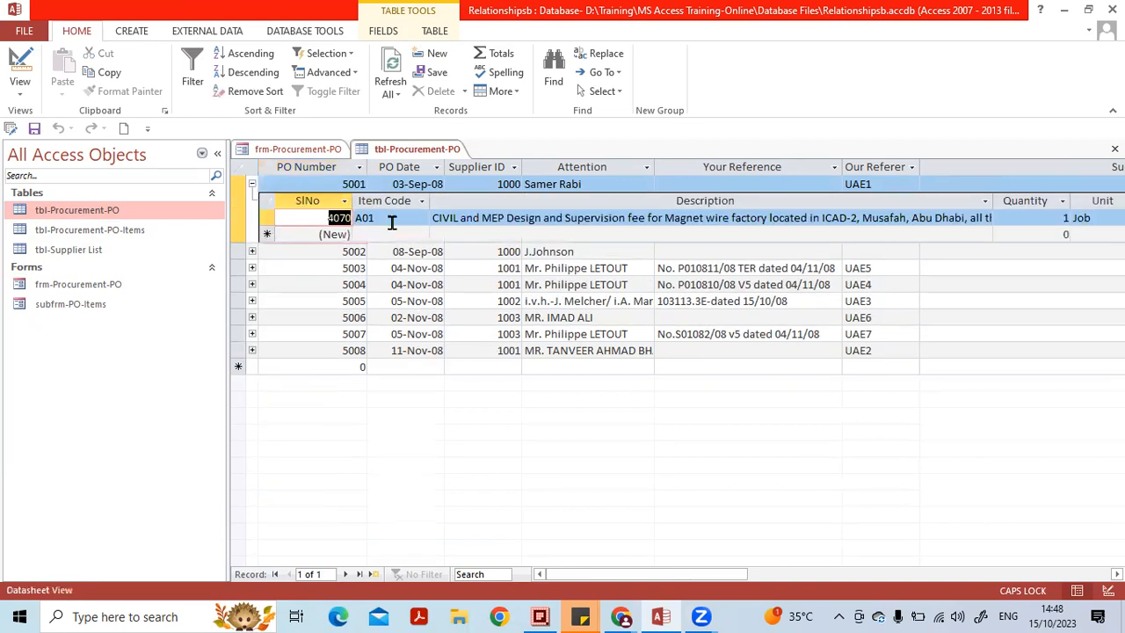
left_click(253, 252)
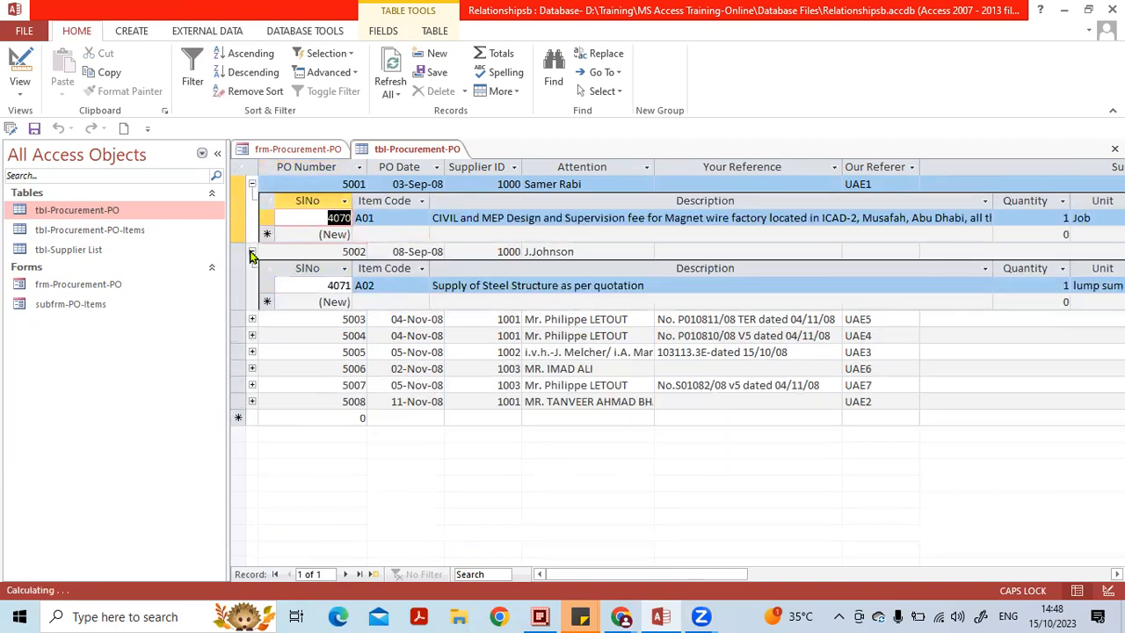
left_click(252, 319)
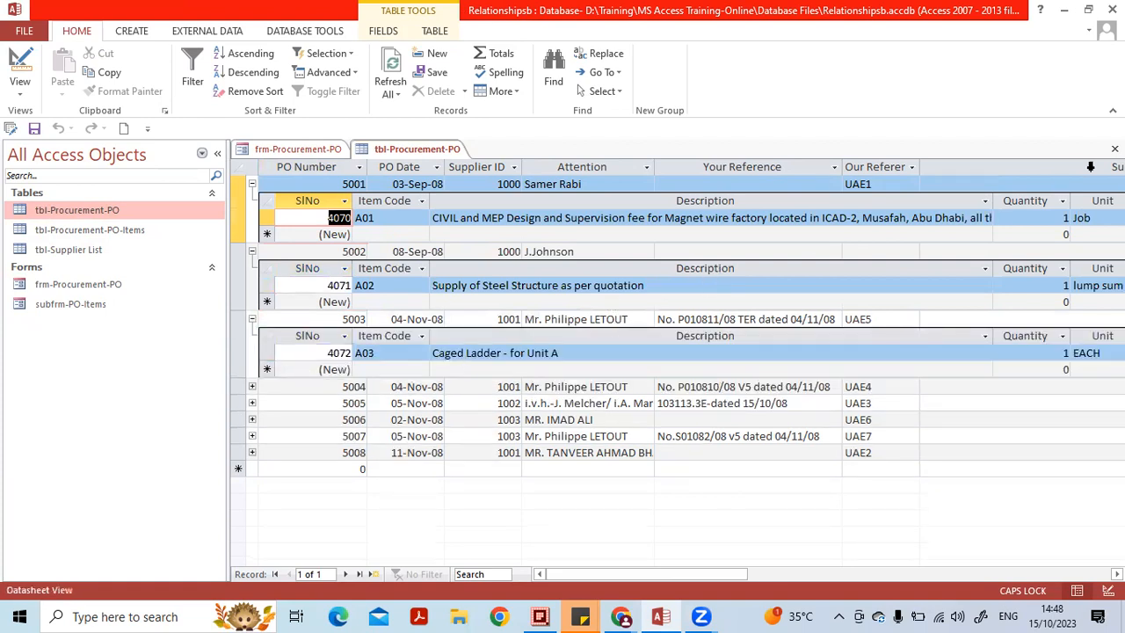
left_click(1114, 148)
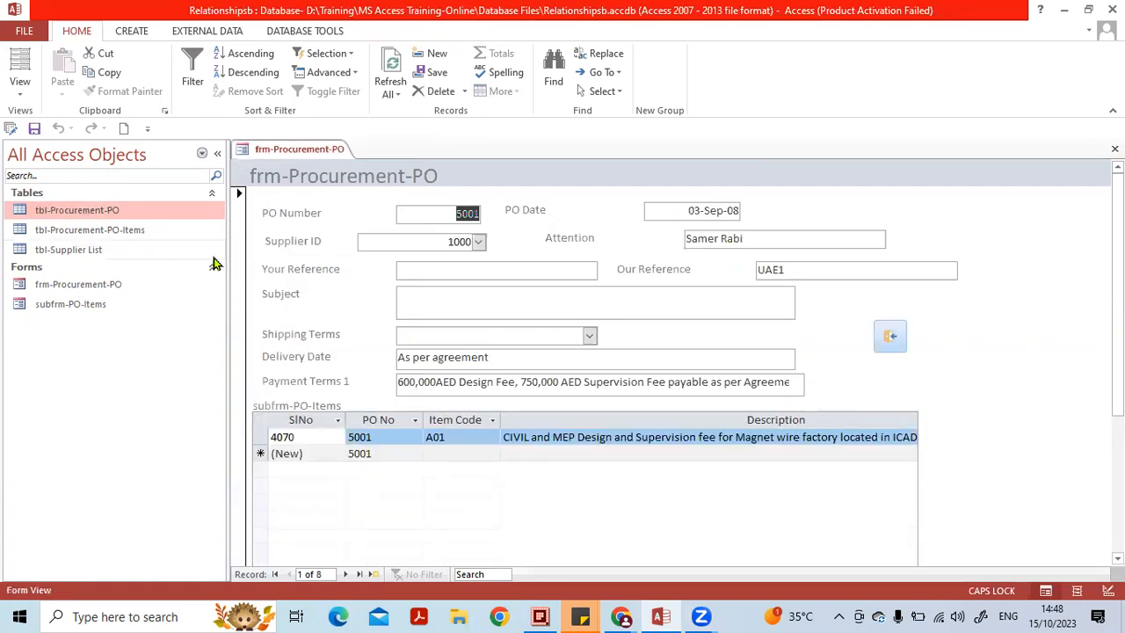
Step: Close frm-Procurement-PO and review the item records in tbl-Procurement-PO-Items, closing the table again
left_click(891, 336)
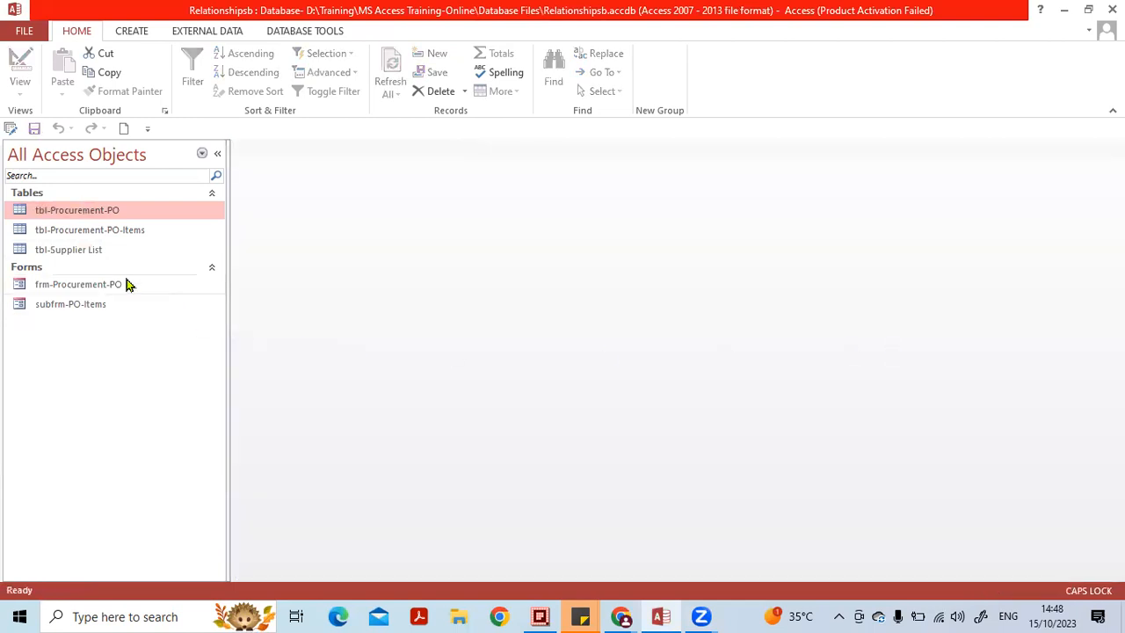
double_click(103, 232)
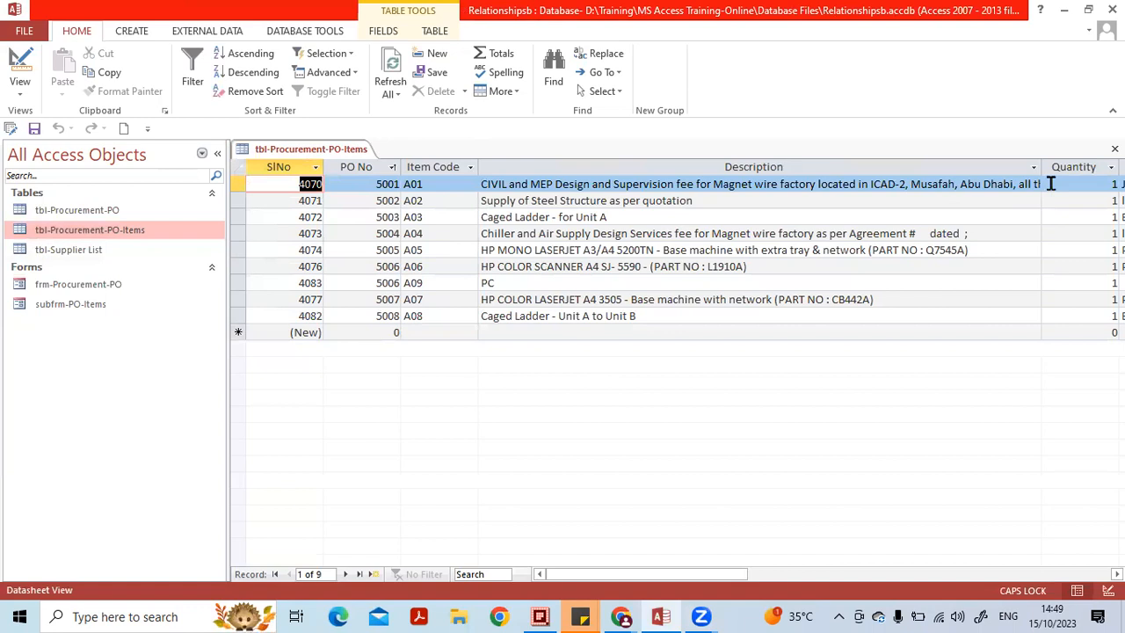
left_click(1114, 149)
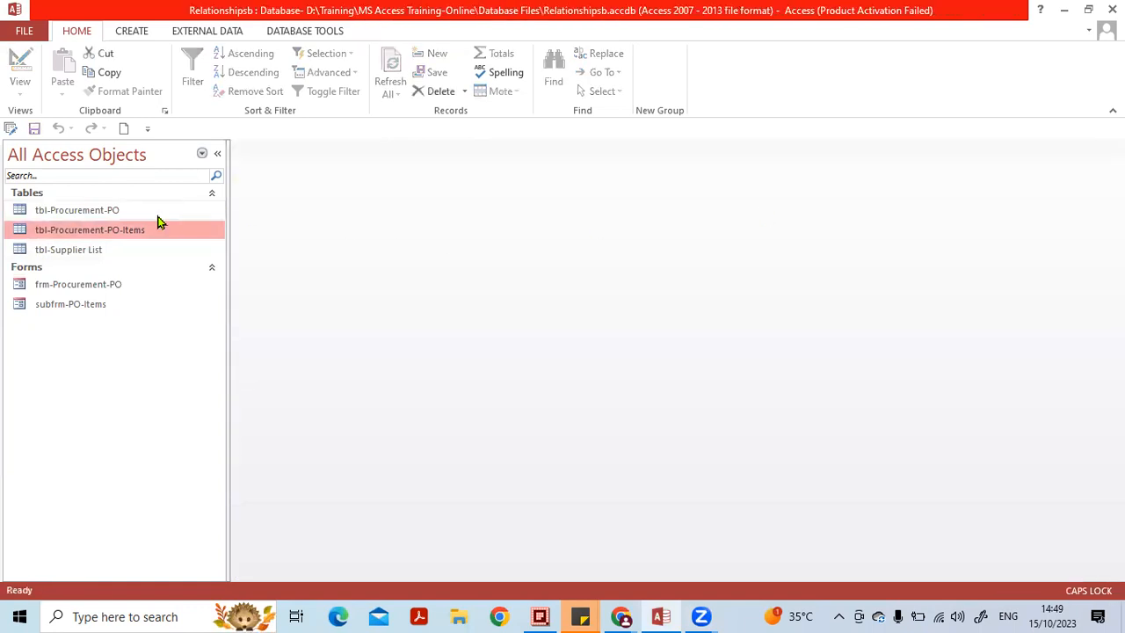
Step: Trace AL DHAFRA HARDWARES TRADING in tbl-Supplier List down to the items of purchase order 5001, and close the table
double_click(110, 249)
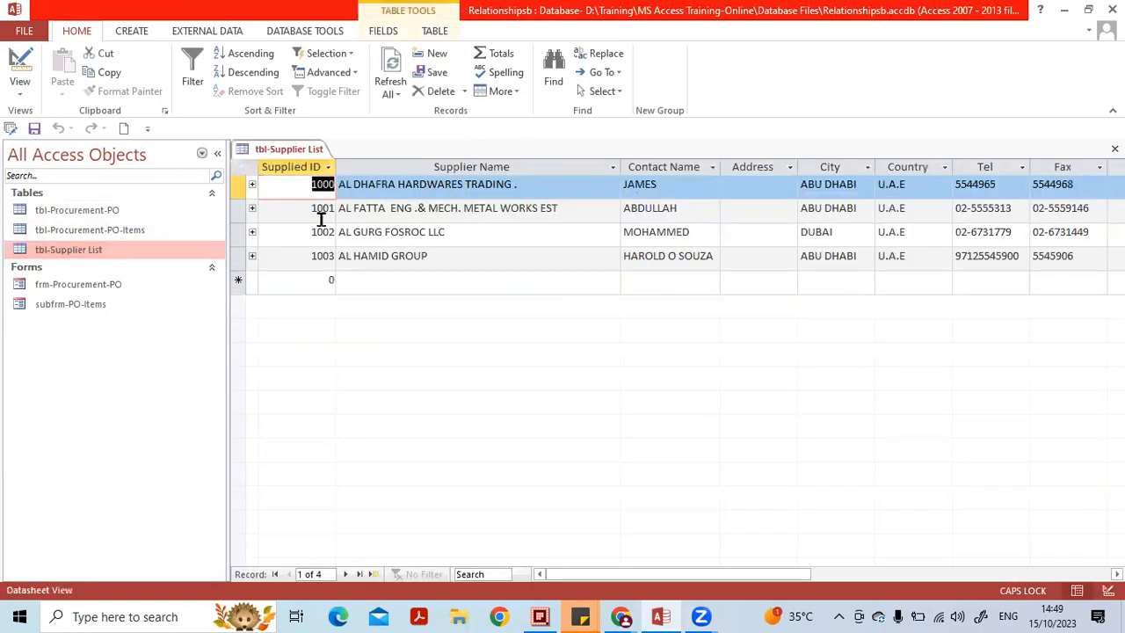
left_click(252, 185)
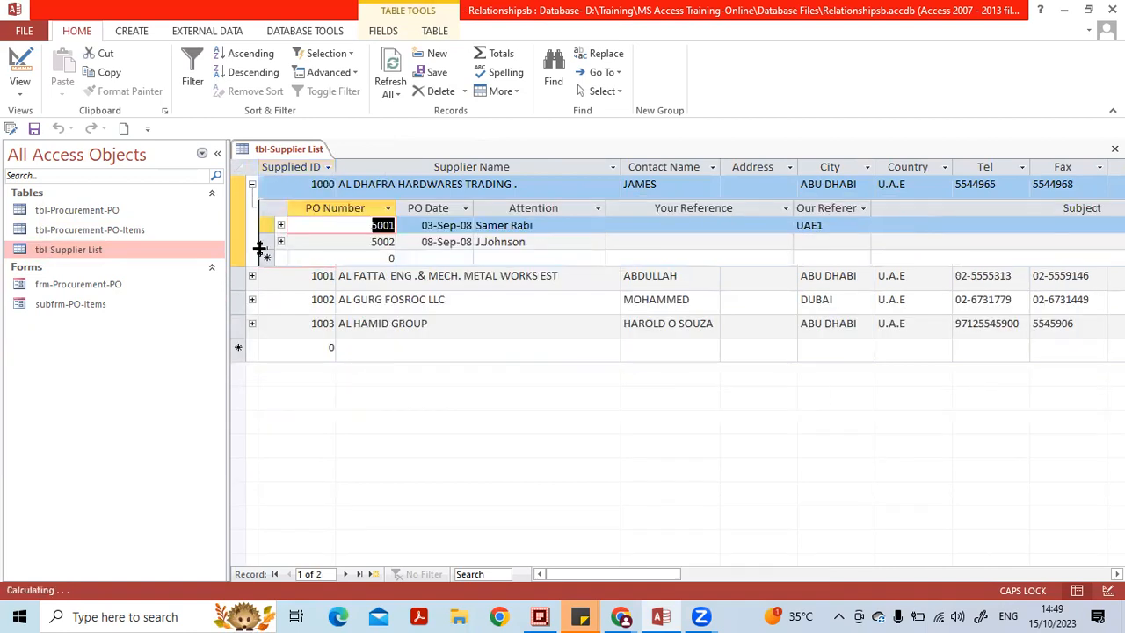
left_click(281, 226)
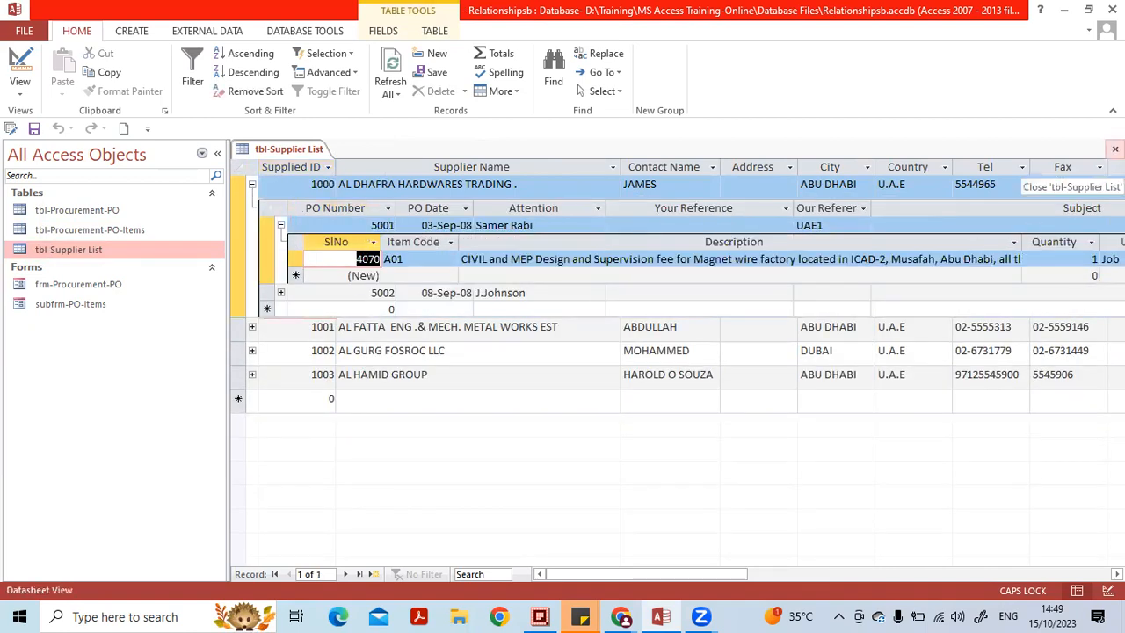
left_click(1114, 149)
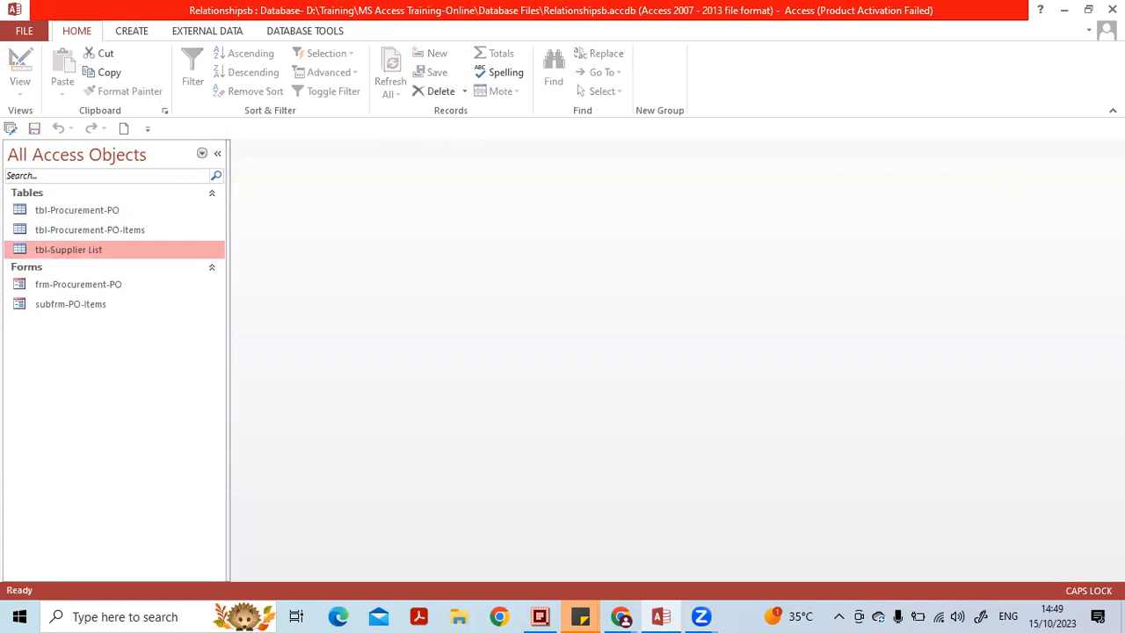
Step: Set the relationship join between tbl-Procurement-PO and tbl-Procurement-PO-Items to include all tbl-Procurement-PO records with only matching items, and close the relationships layout
left_click(74, 286)
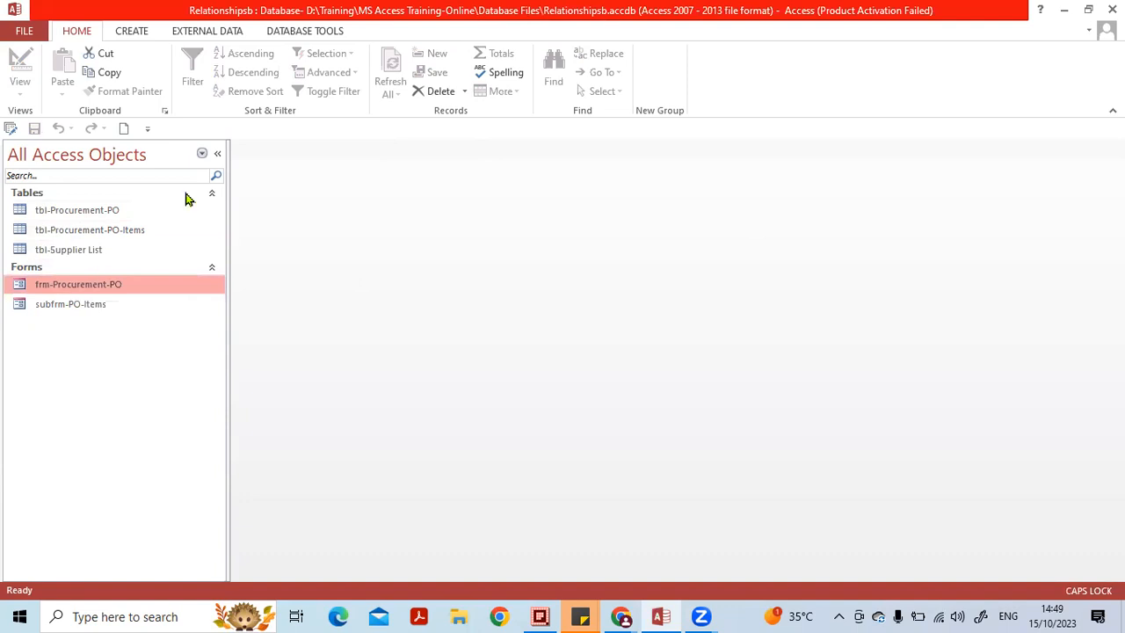
left_click(290, 31)
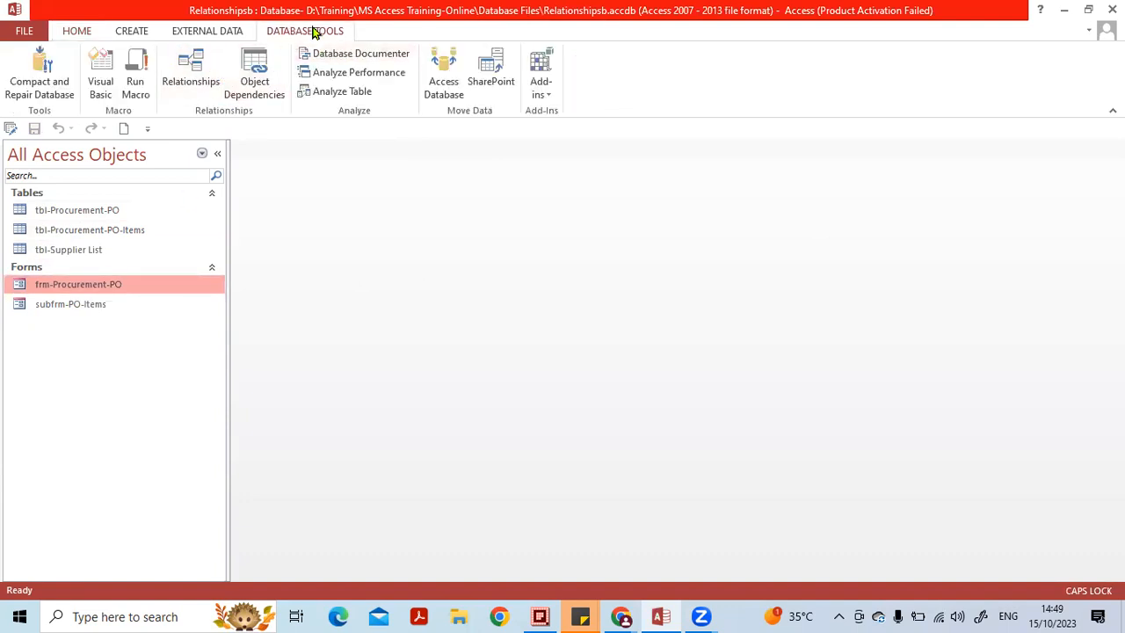
left_click(189, 74)
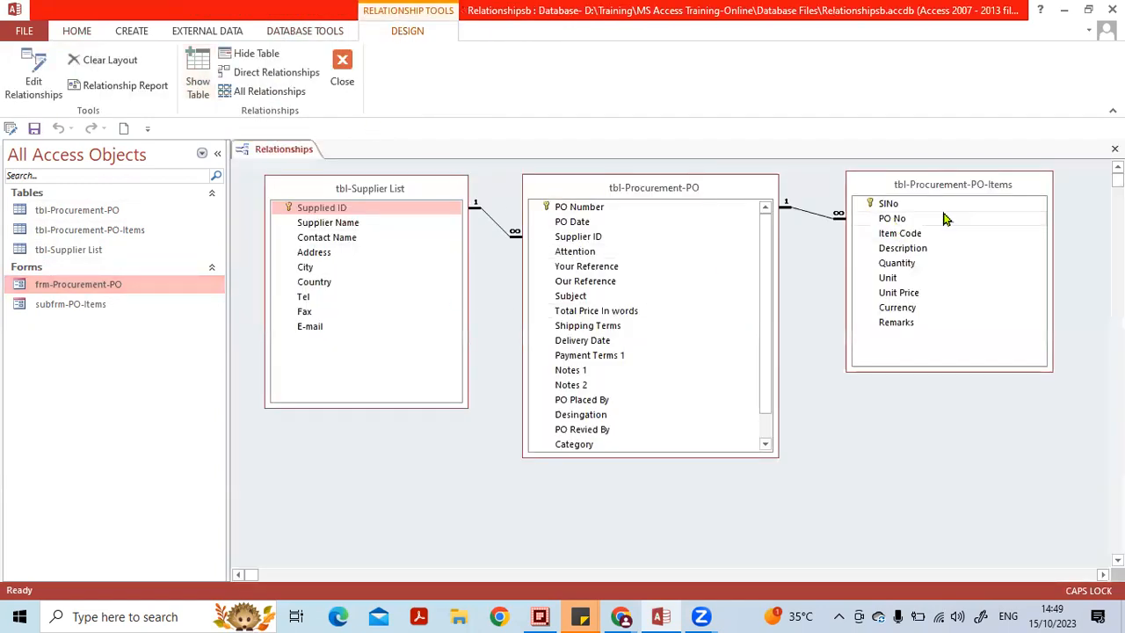
left_click(806, 215)
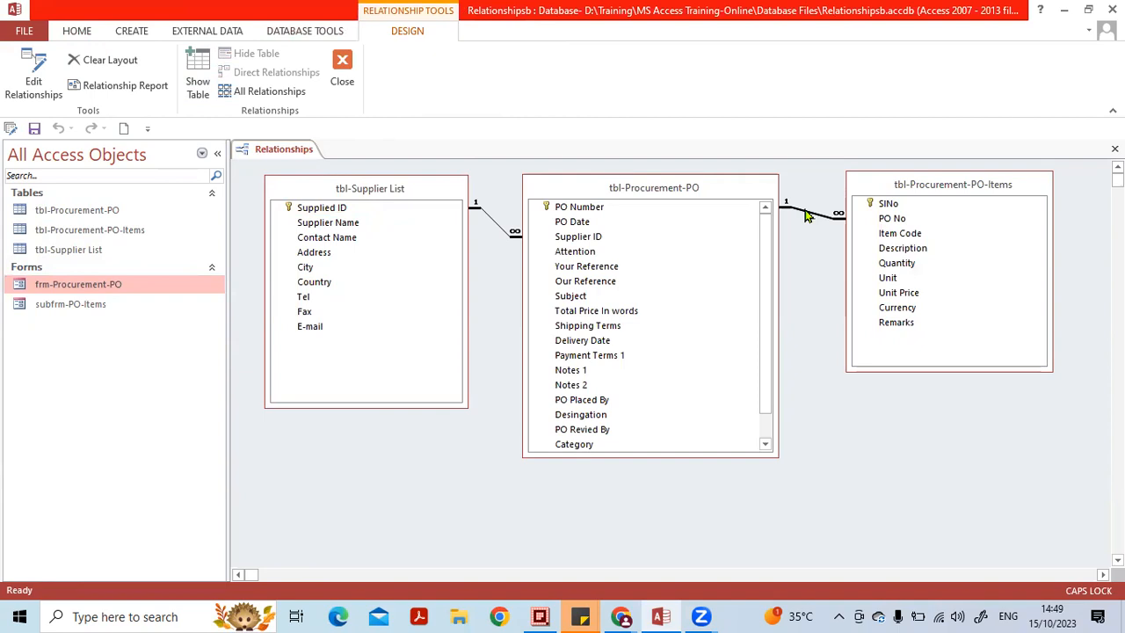
double_click(807, 216)
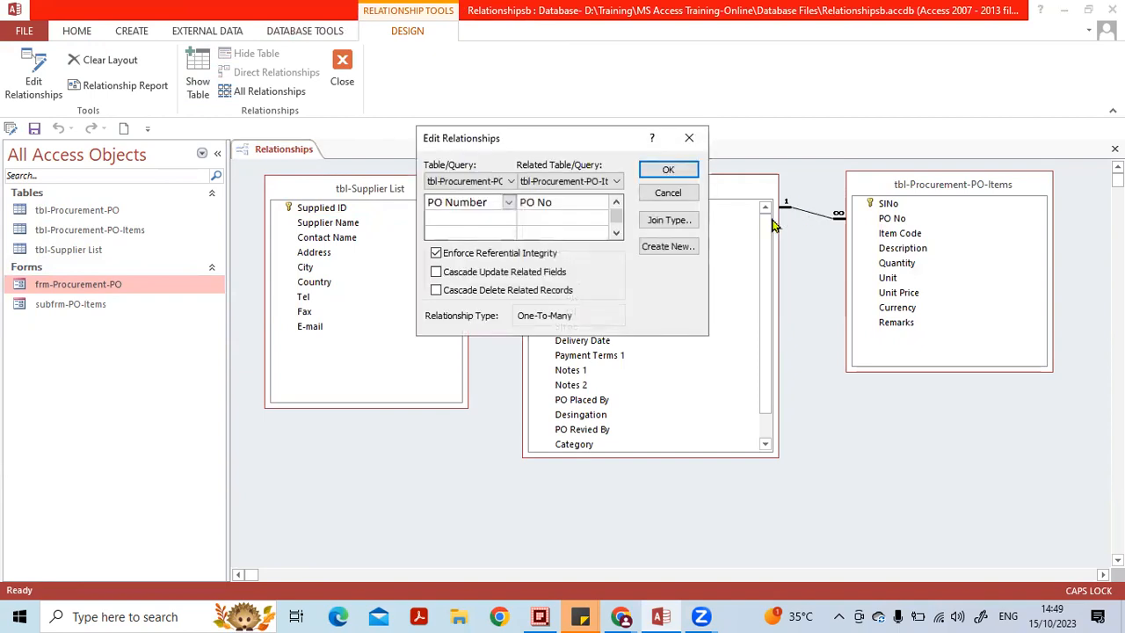
left_click(661, 220)
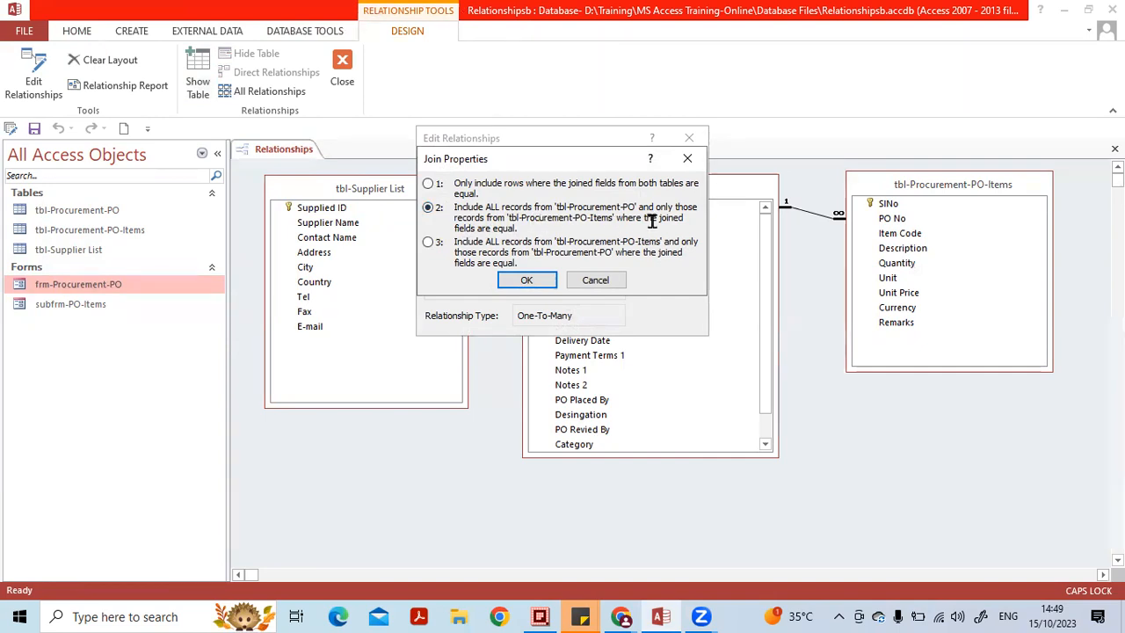
left_click(527, 281)
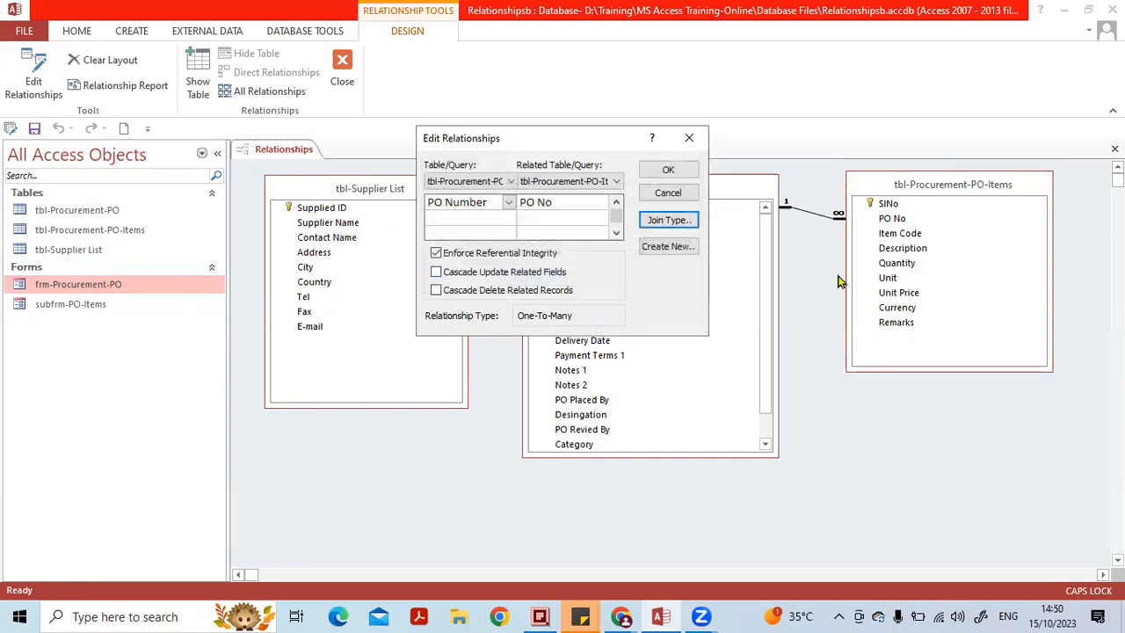
left_click(663, 173)
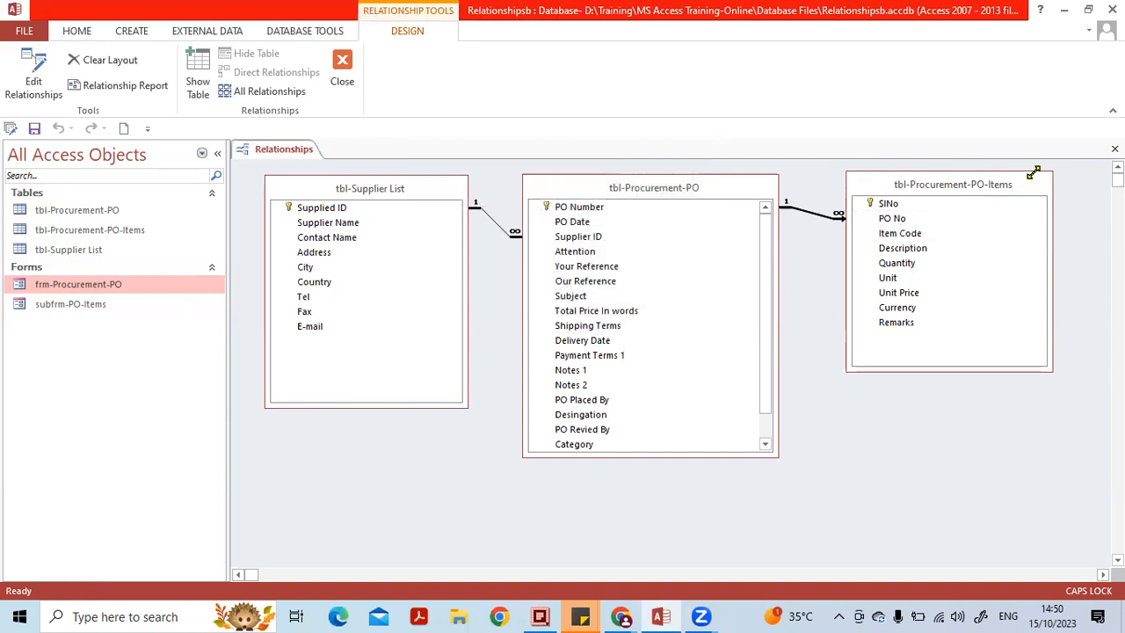
left_click(1115, 149)
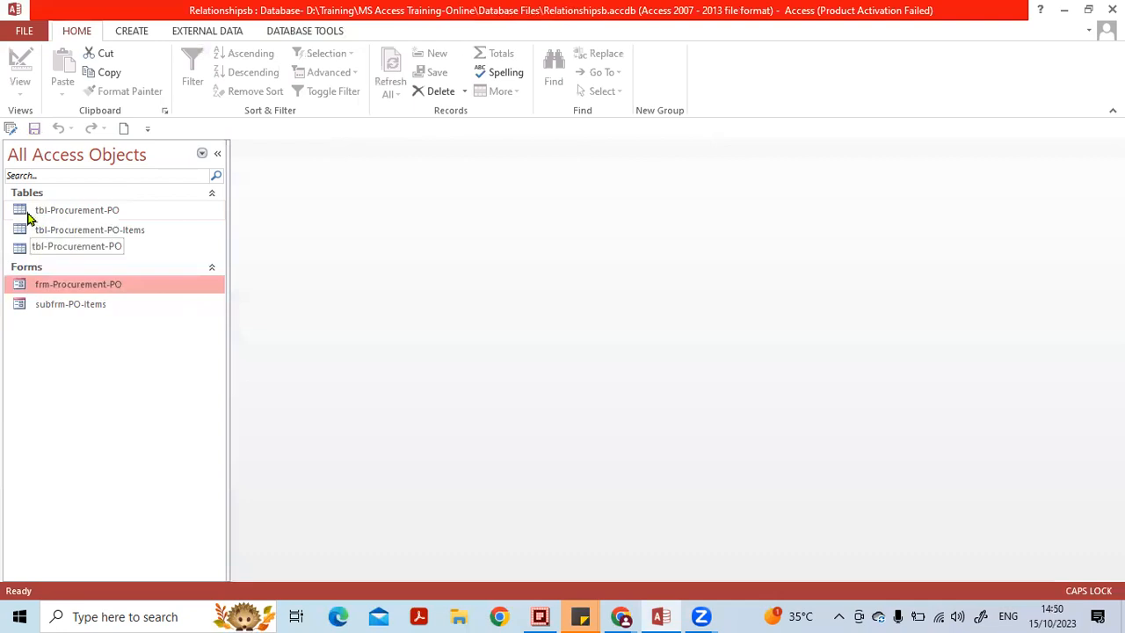
Step: Reopen tbl-Supplier List, check the first supplier's purchase orders and the items nested under PO 5001, and close it
double_click(30, 250)
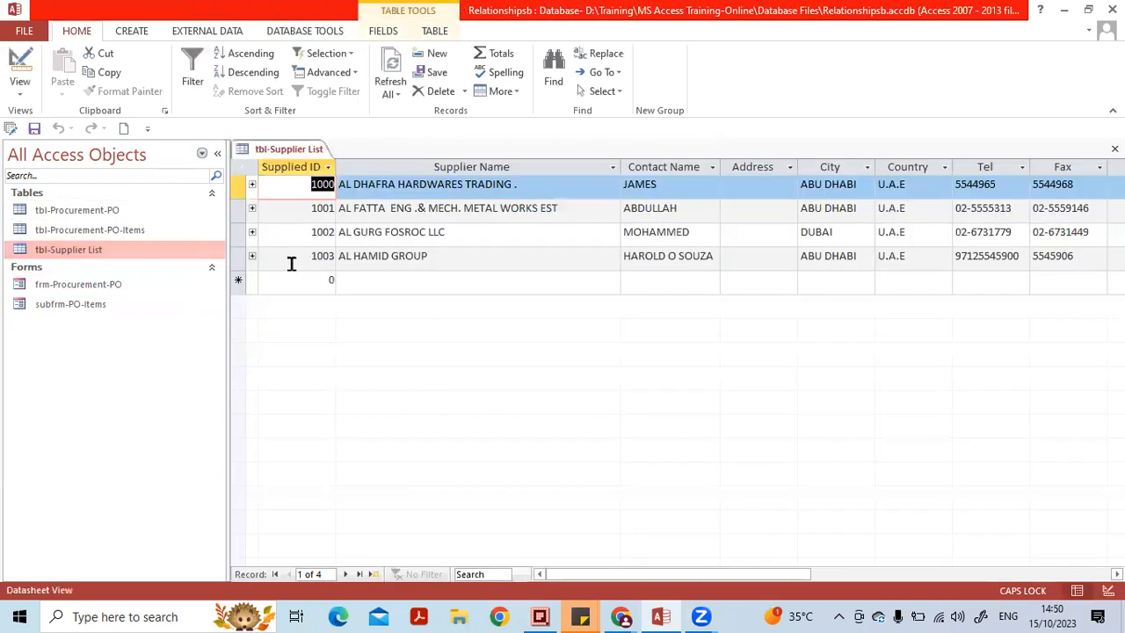
left_click(252, 184)
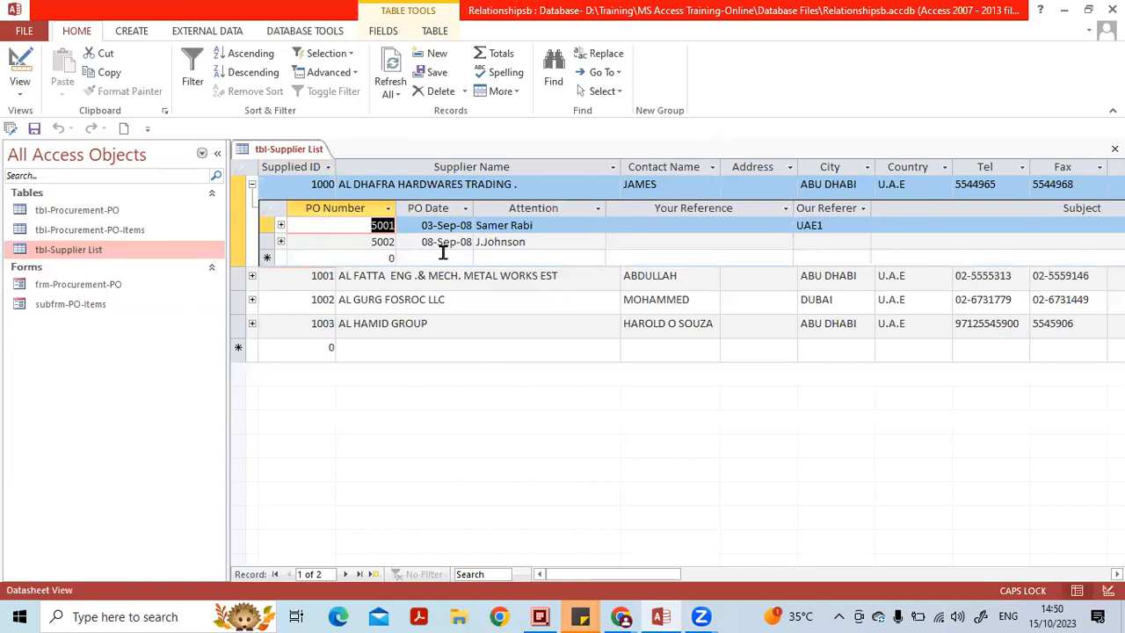
left_click(279, 226)
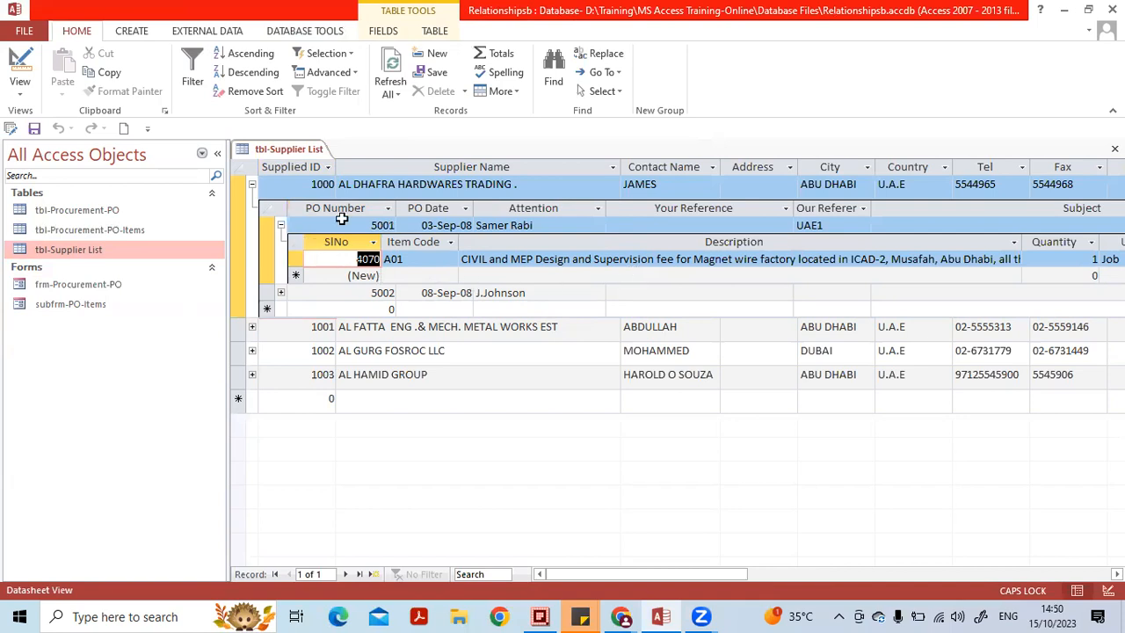
left_click(1114, 148)
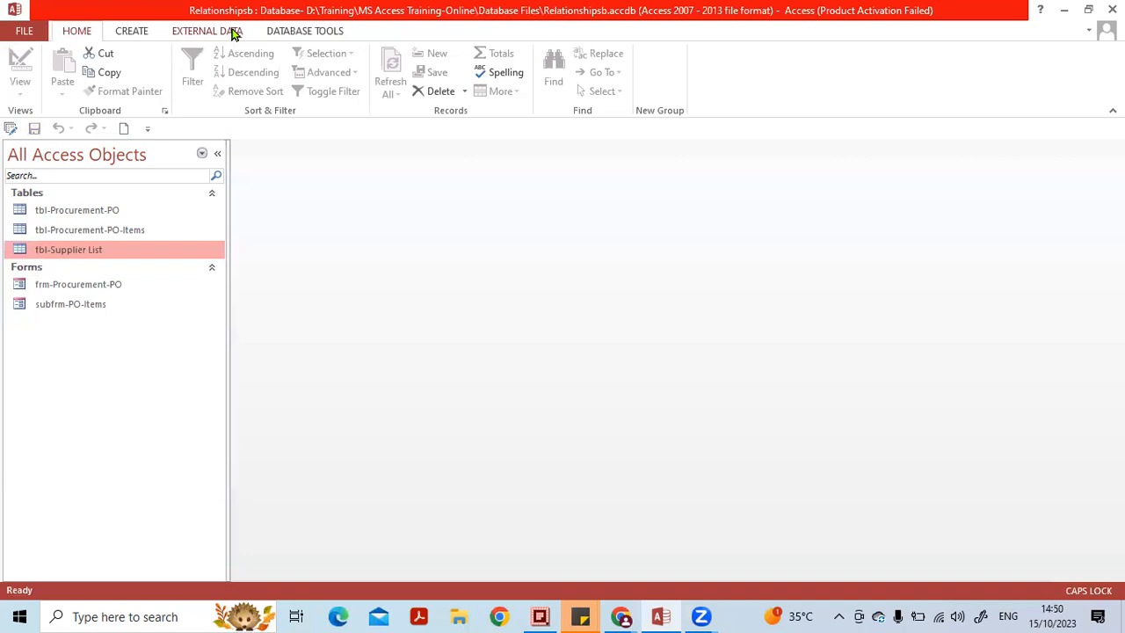
Step: Set the join between tbl-Supplier List and tbl-Procurement-PO to include all tbl-Procurement-PO records with only matching suppliers, and close the relationships layout
left_click(281, 32)
left_click(188, 74)
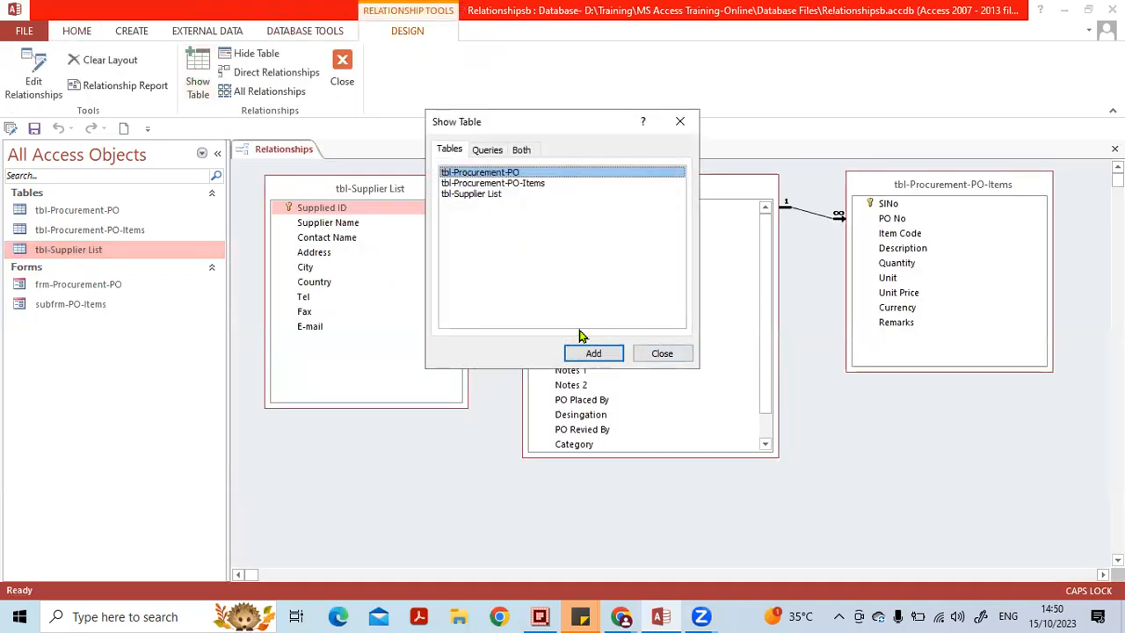
left_click(649, 355)
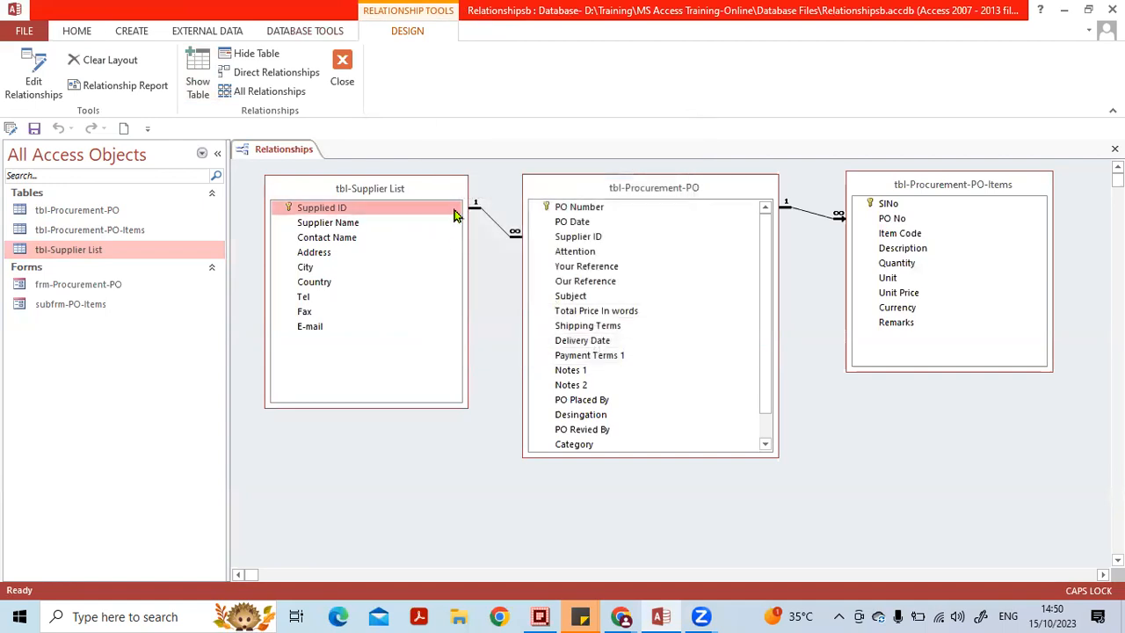
double_click(495, 228)
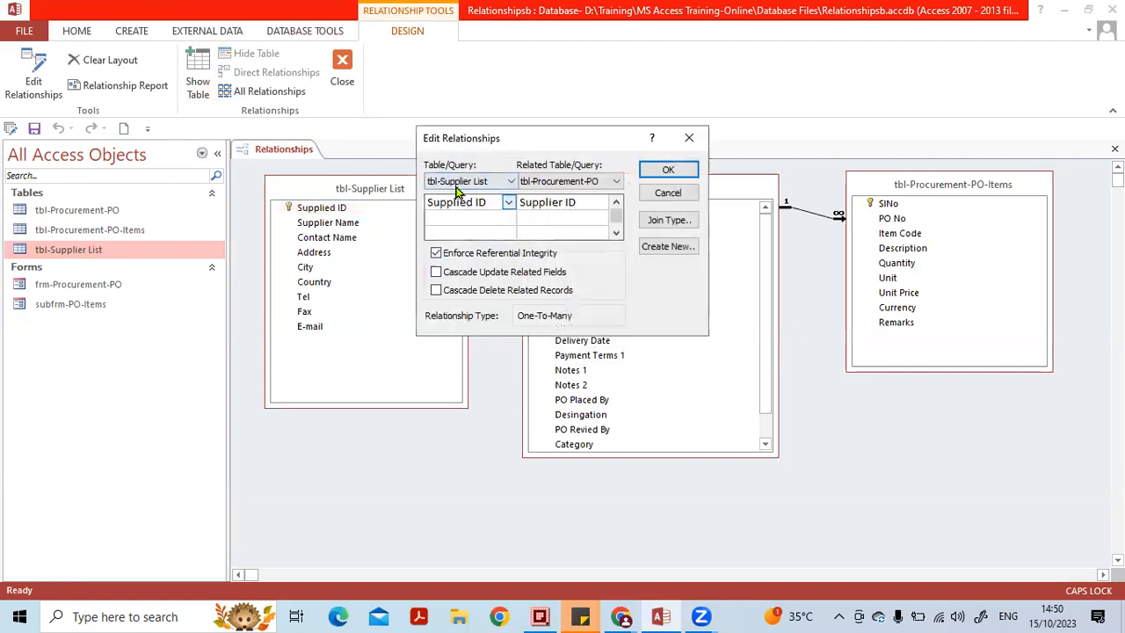
left_click(657, 219)
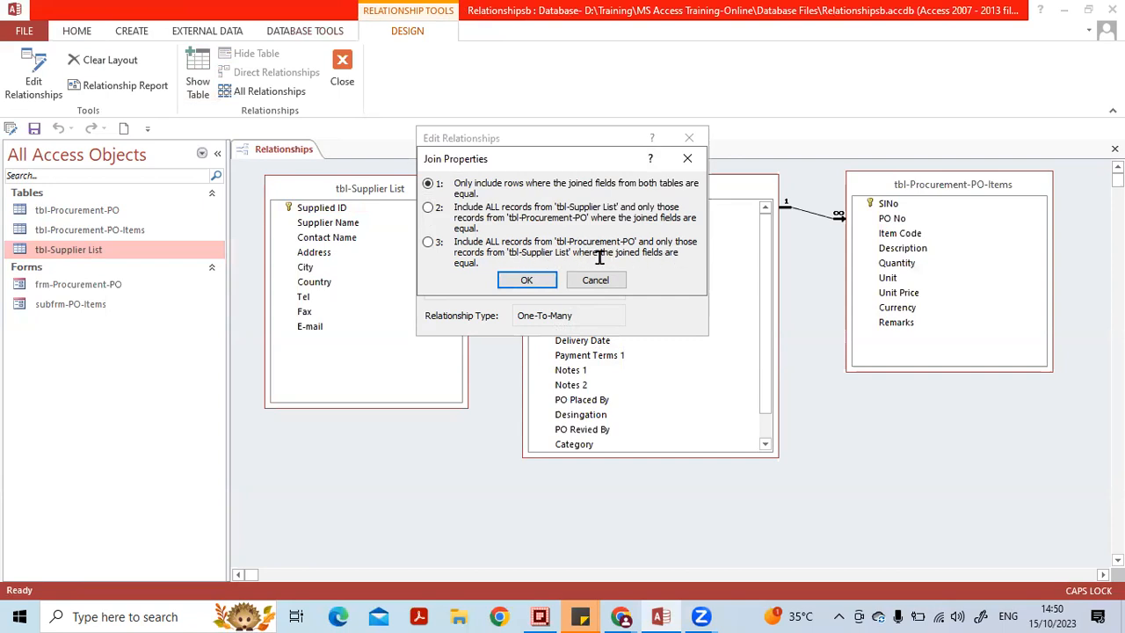
left_click(428, 243)
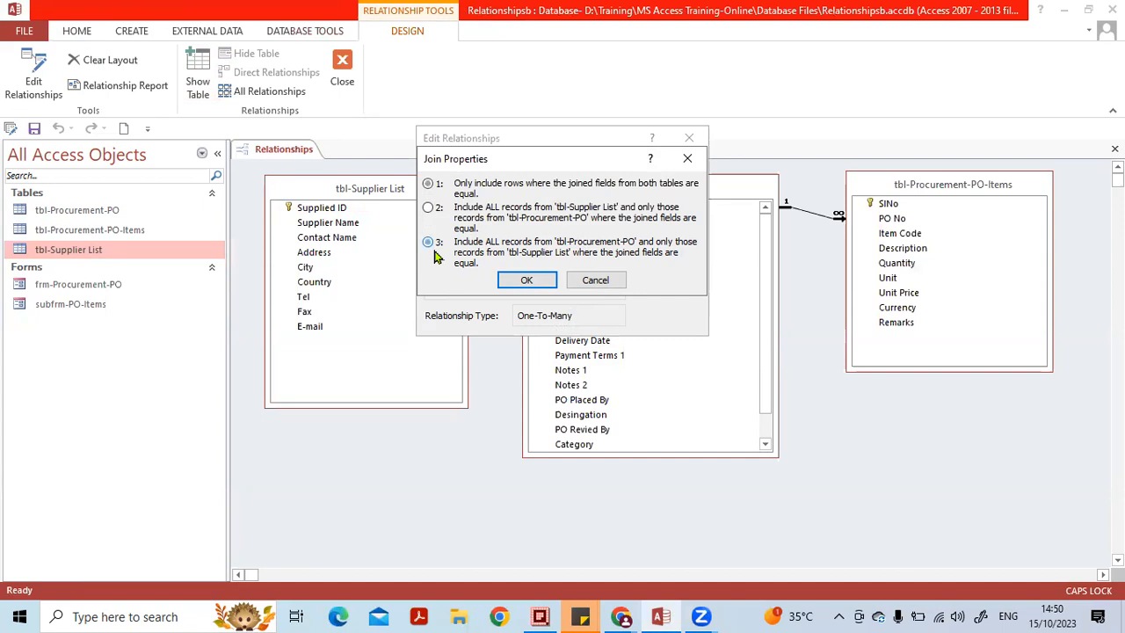
left_click(525, 280)
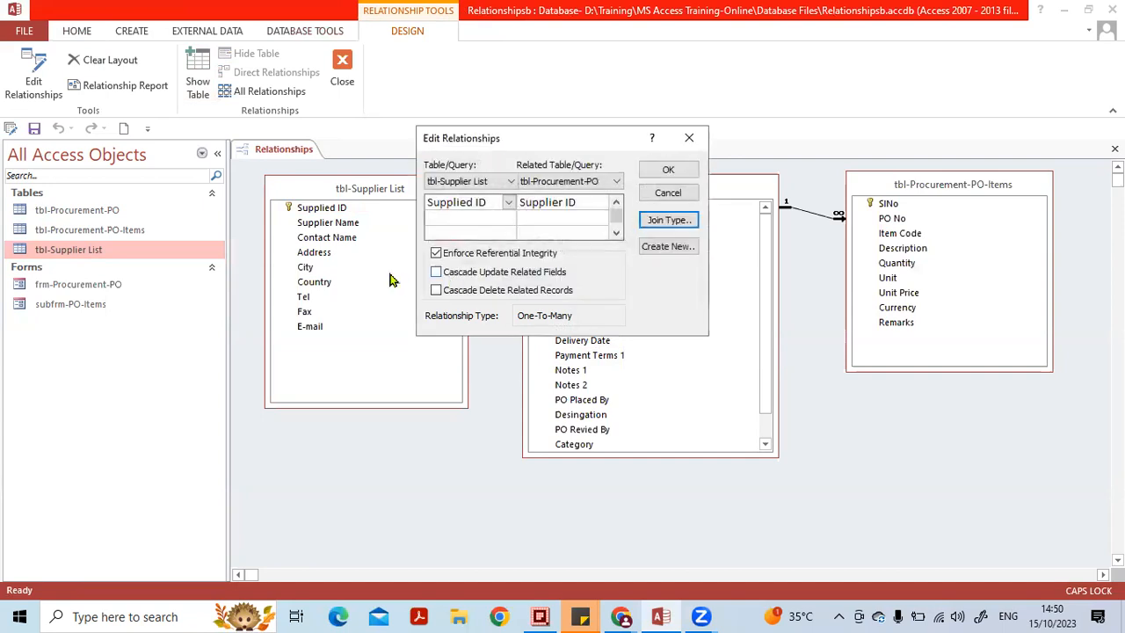
left_click(667, 170)
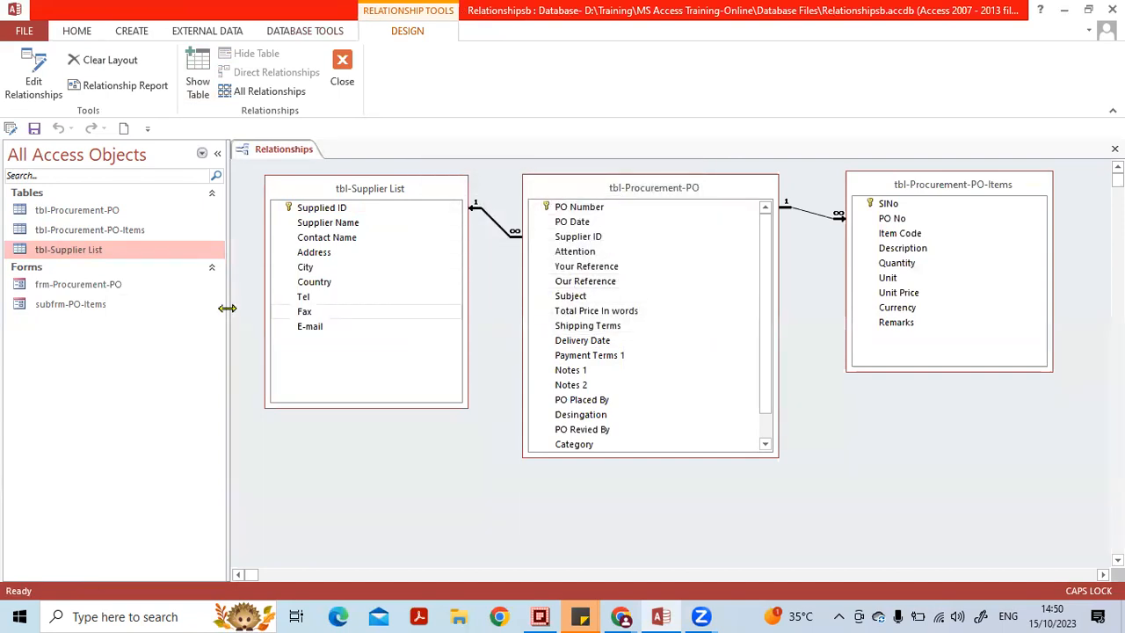
left_click(1115, 149)
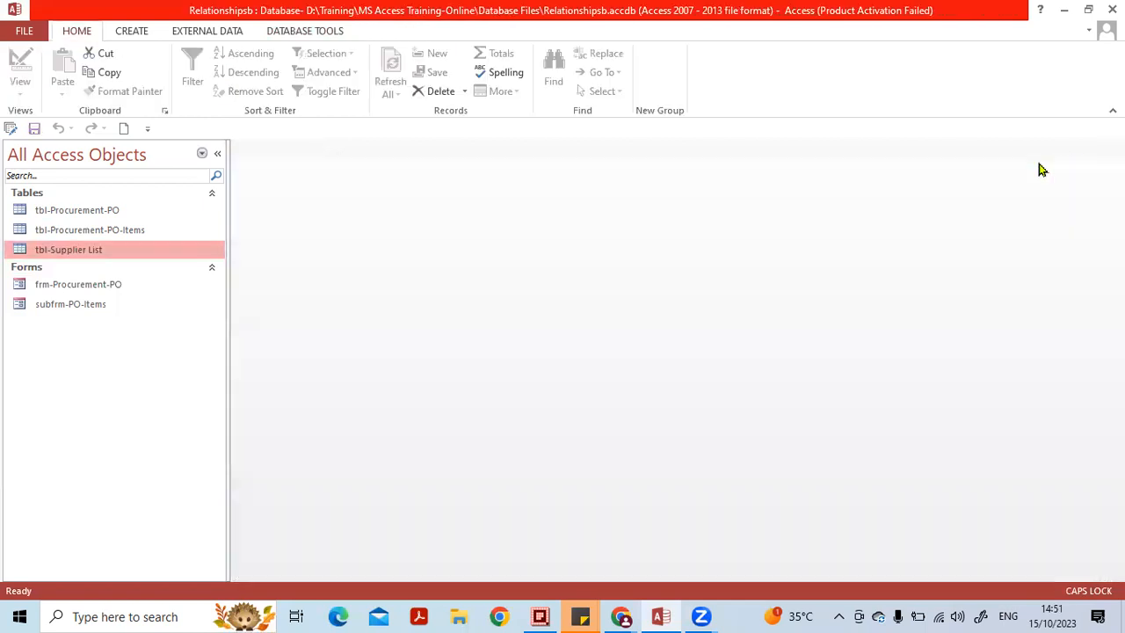
Step: Review tbl-Supplier List, checking the items nested under POs 5001 and 5002 and under AL HAMID GROUP's PO 5006, and close the table
double_click(145, 253)
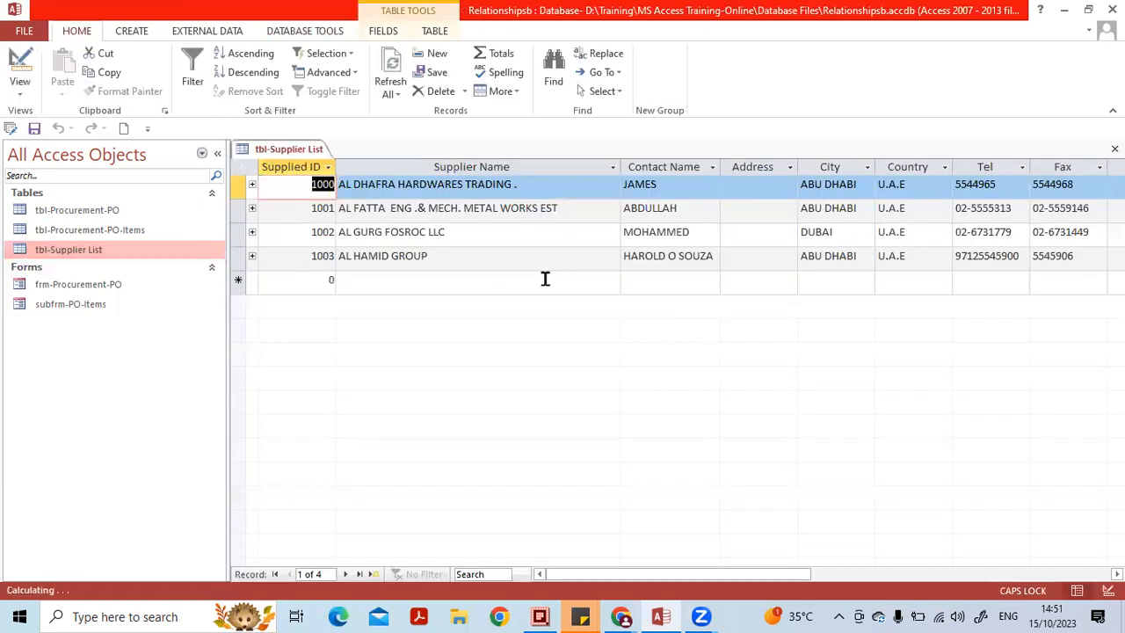
left_click(252, 185)
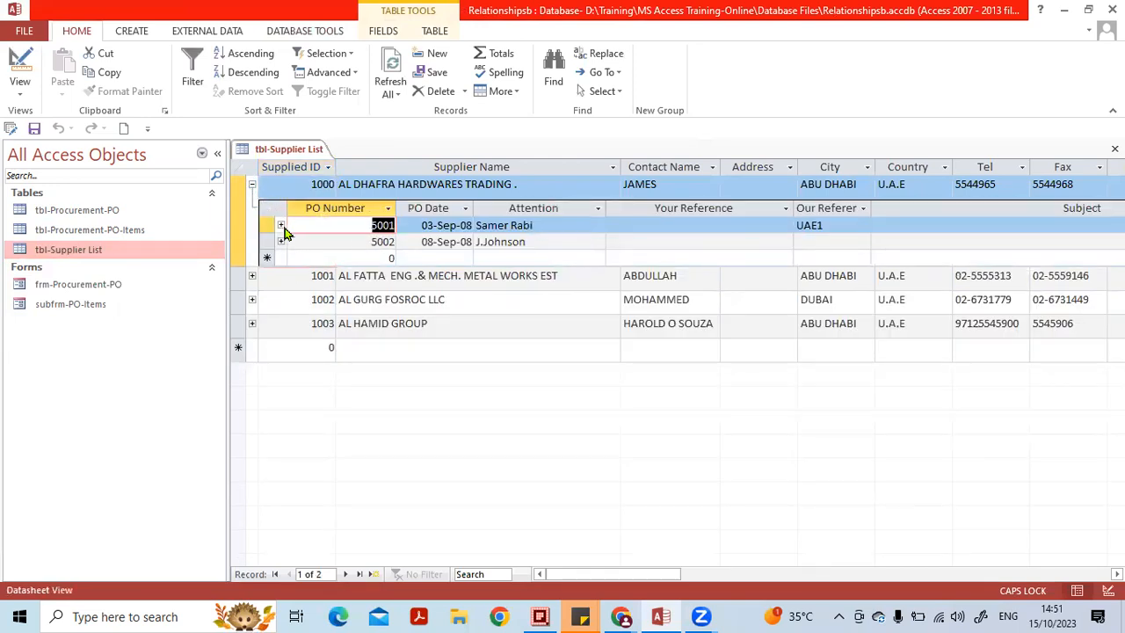
left_click(280, 225)
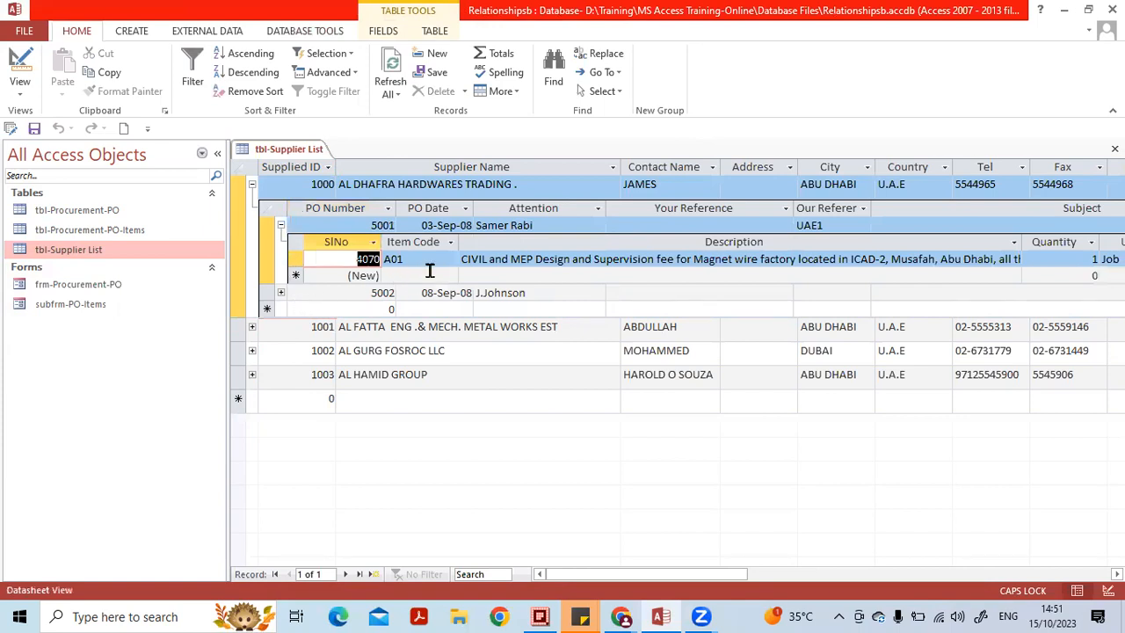
left_click(281, 293)
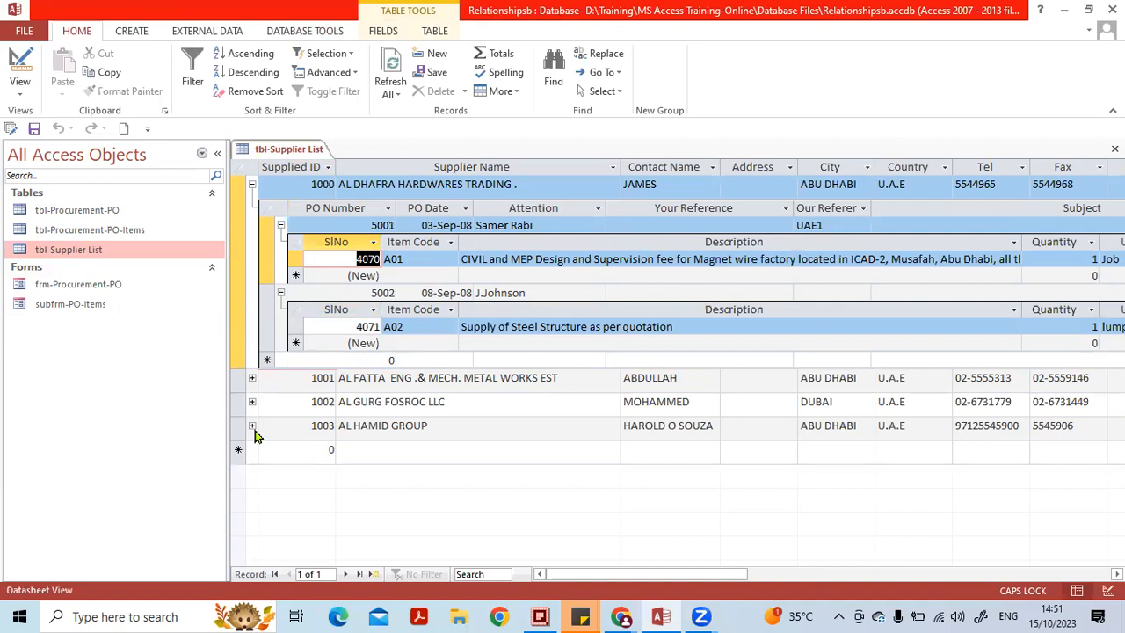
left_click(252, 426)
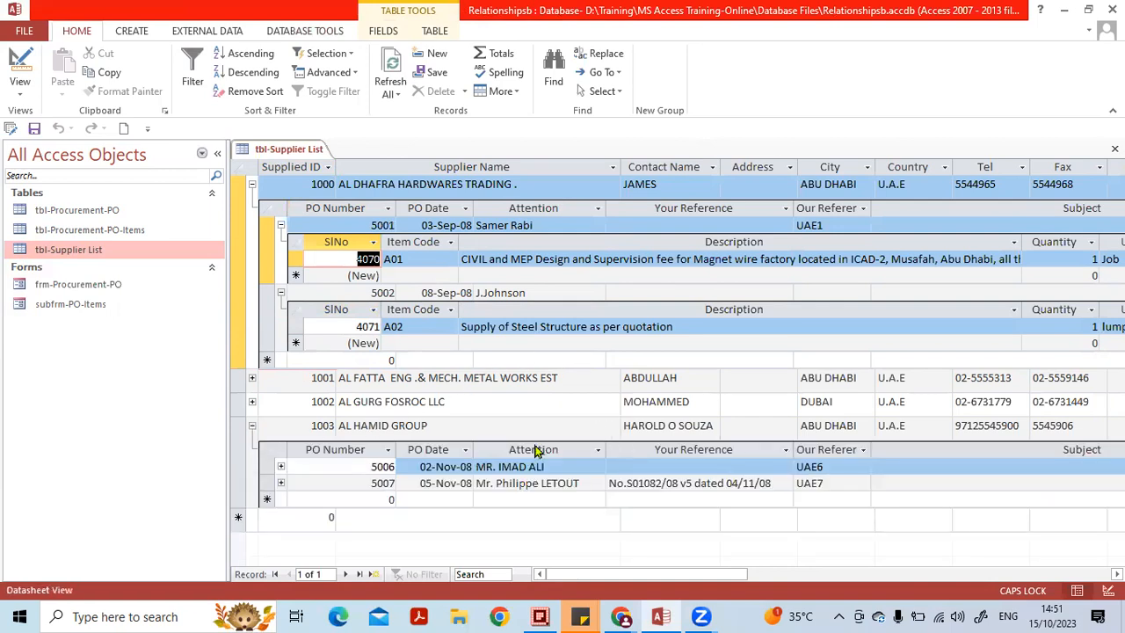
left_click(281, 467)
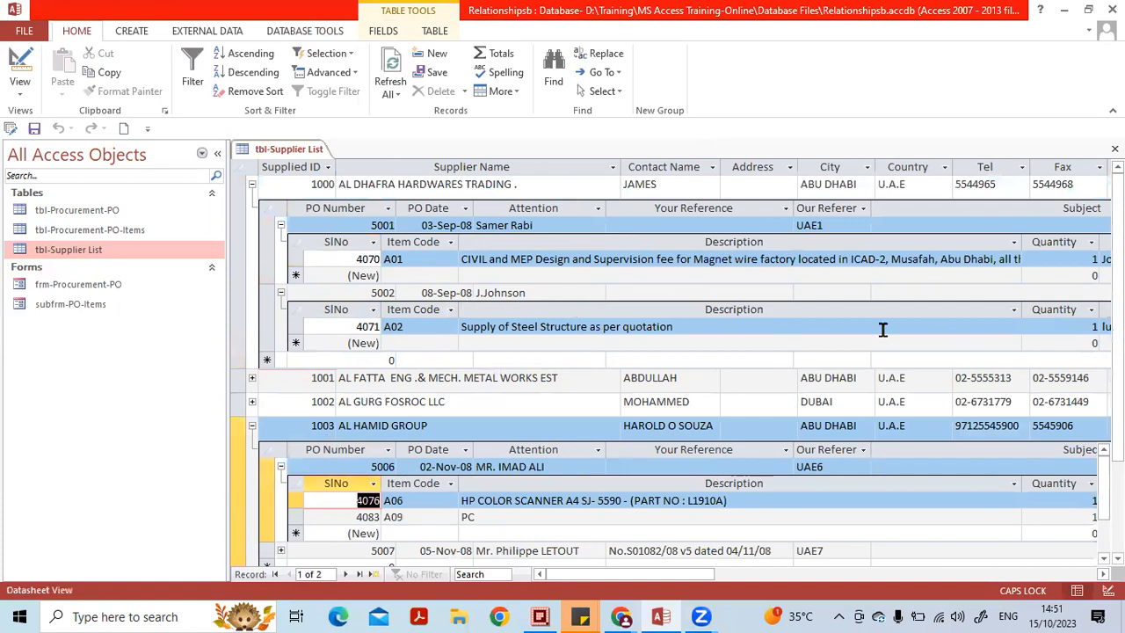
left_click_drag(1117, 215, 1117, 349)
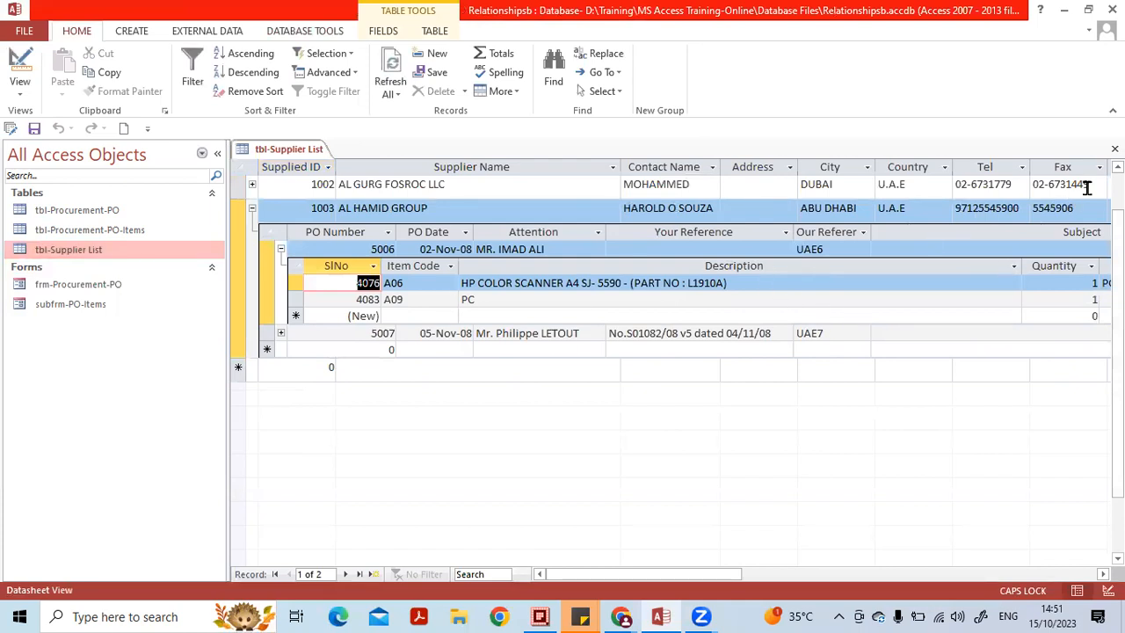
left_click(1114, 148)
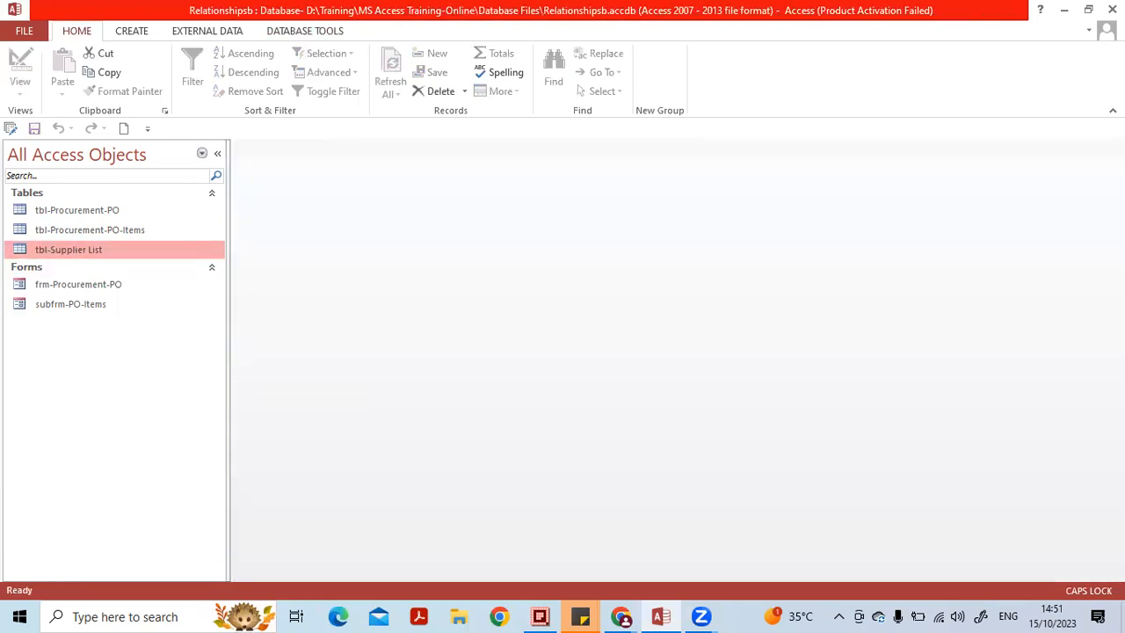